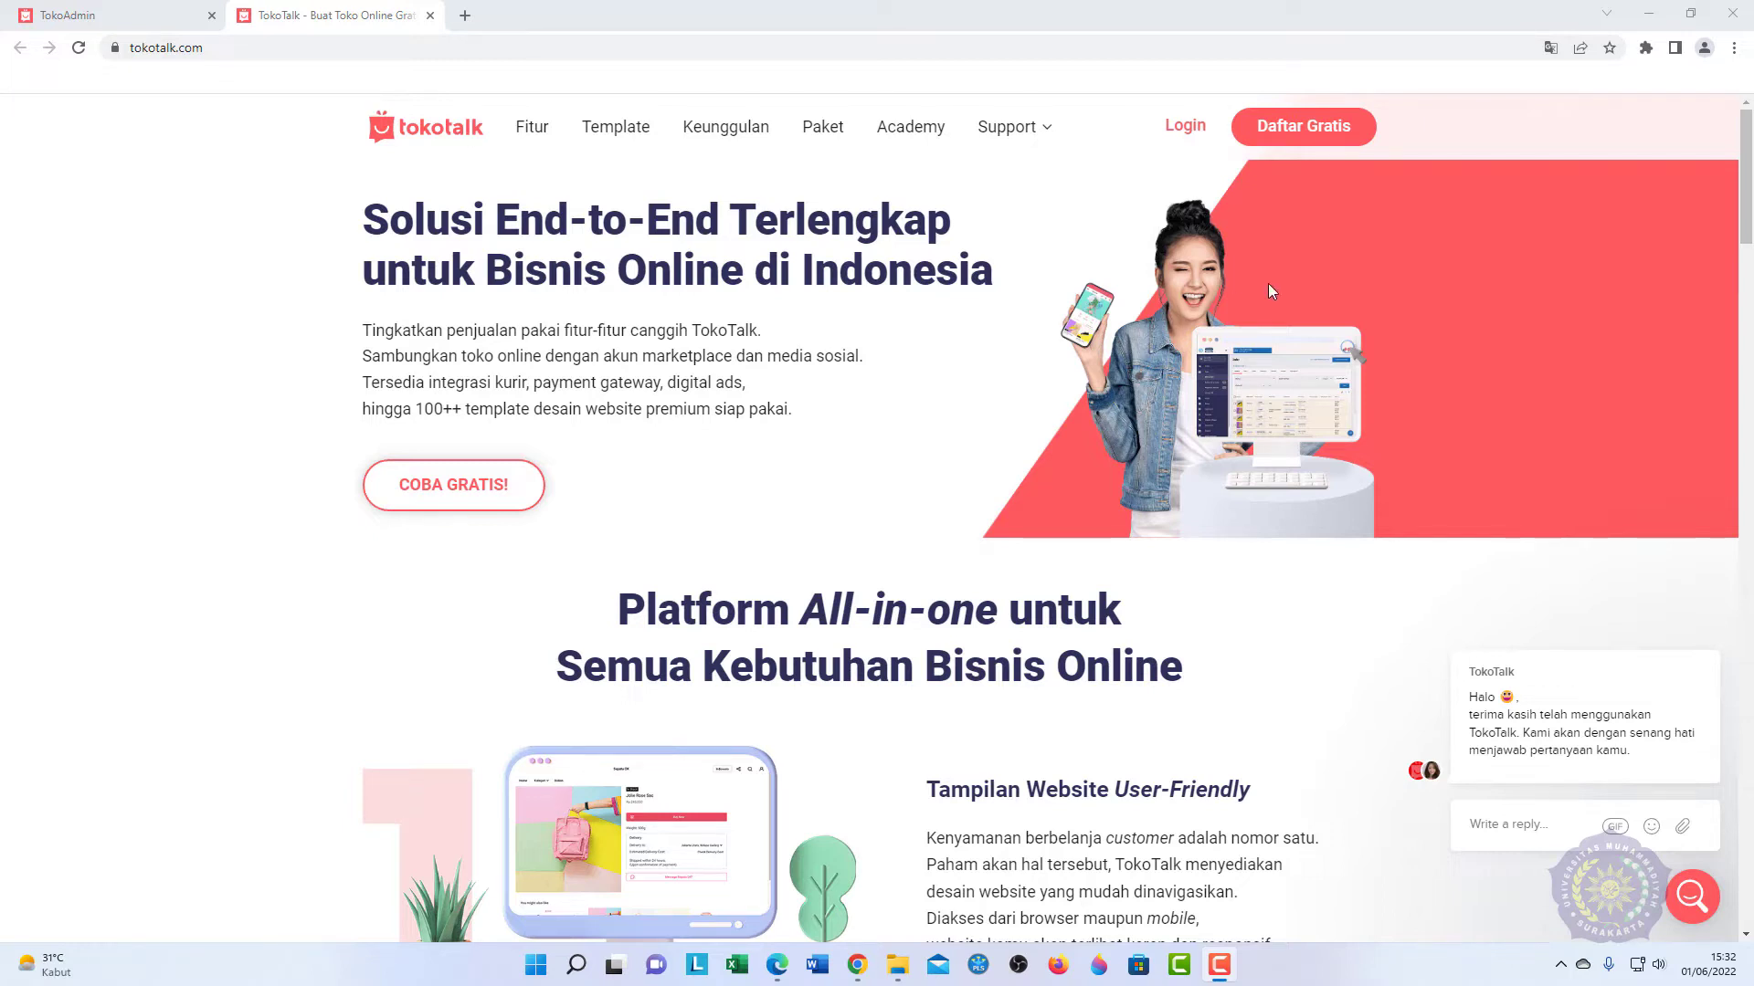
Step: Enter the free registration, dismiss the notification request, log out of the Shoes Choice store account and open the account creation form
click(1330, 133)
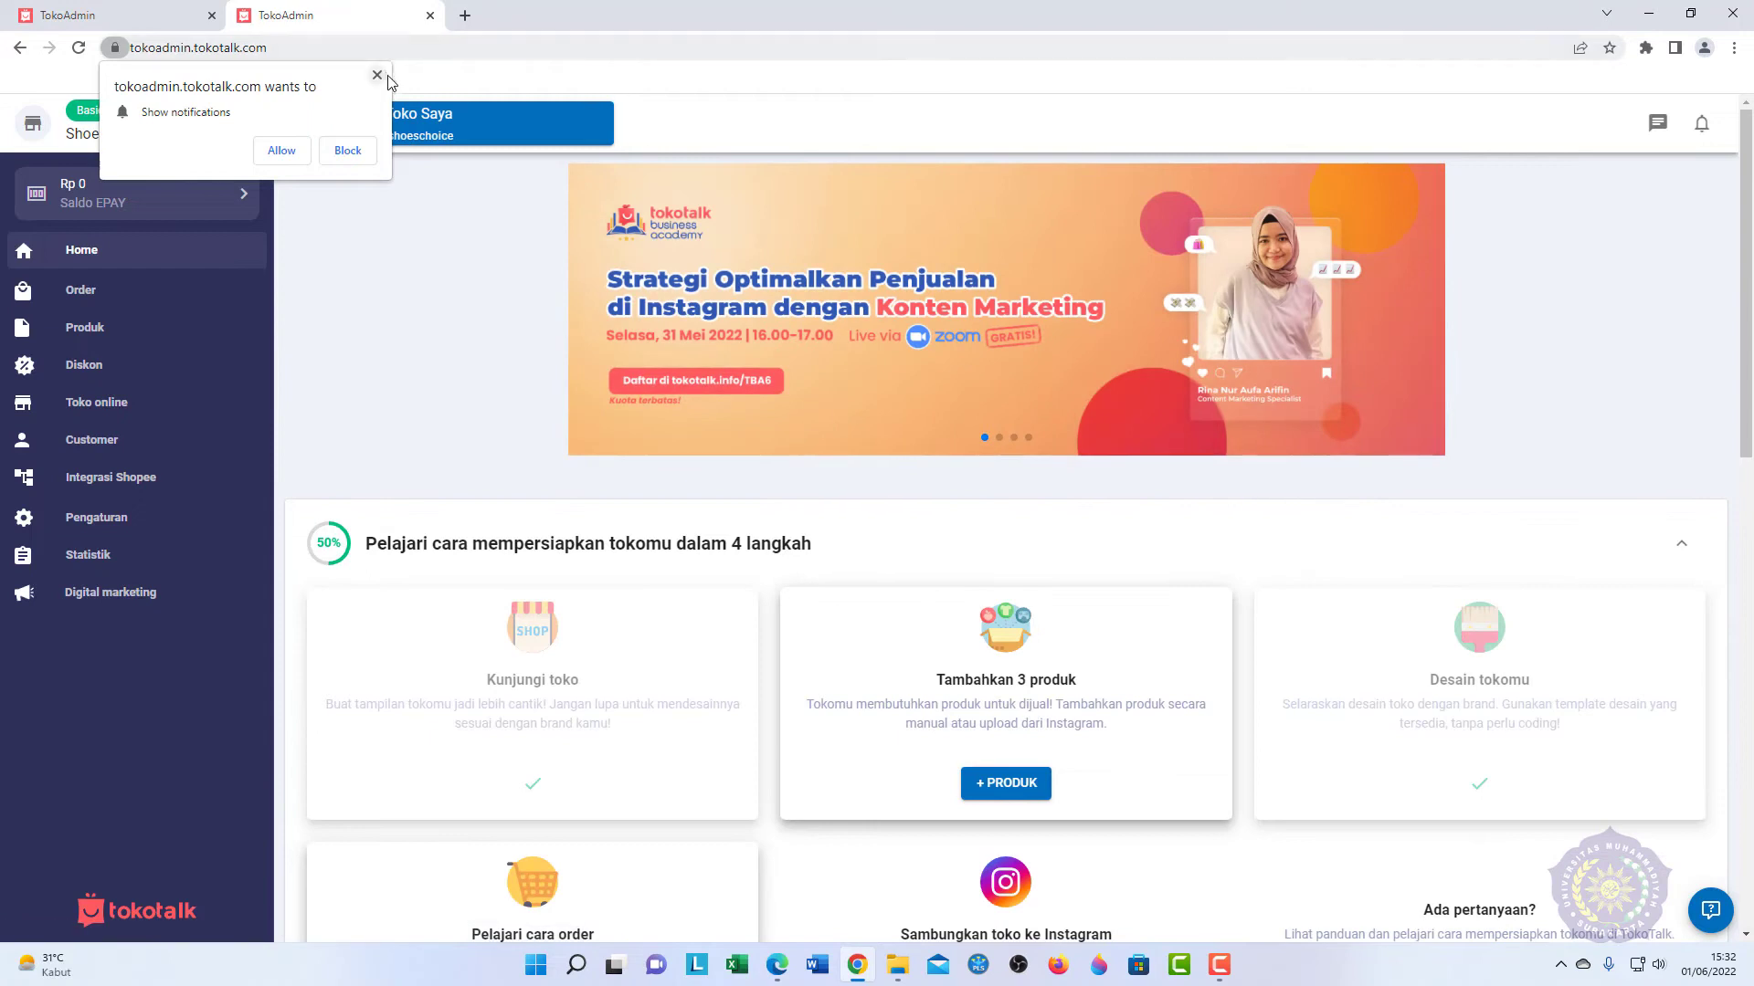
click(376, 75)
click(248, 130)
click(170, 442)
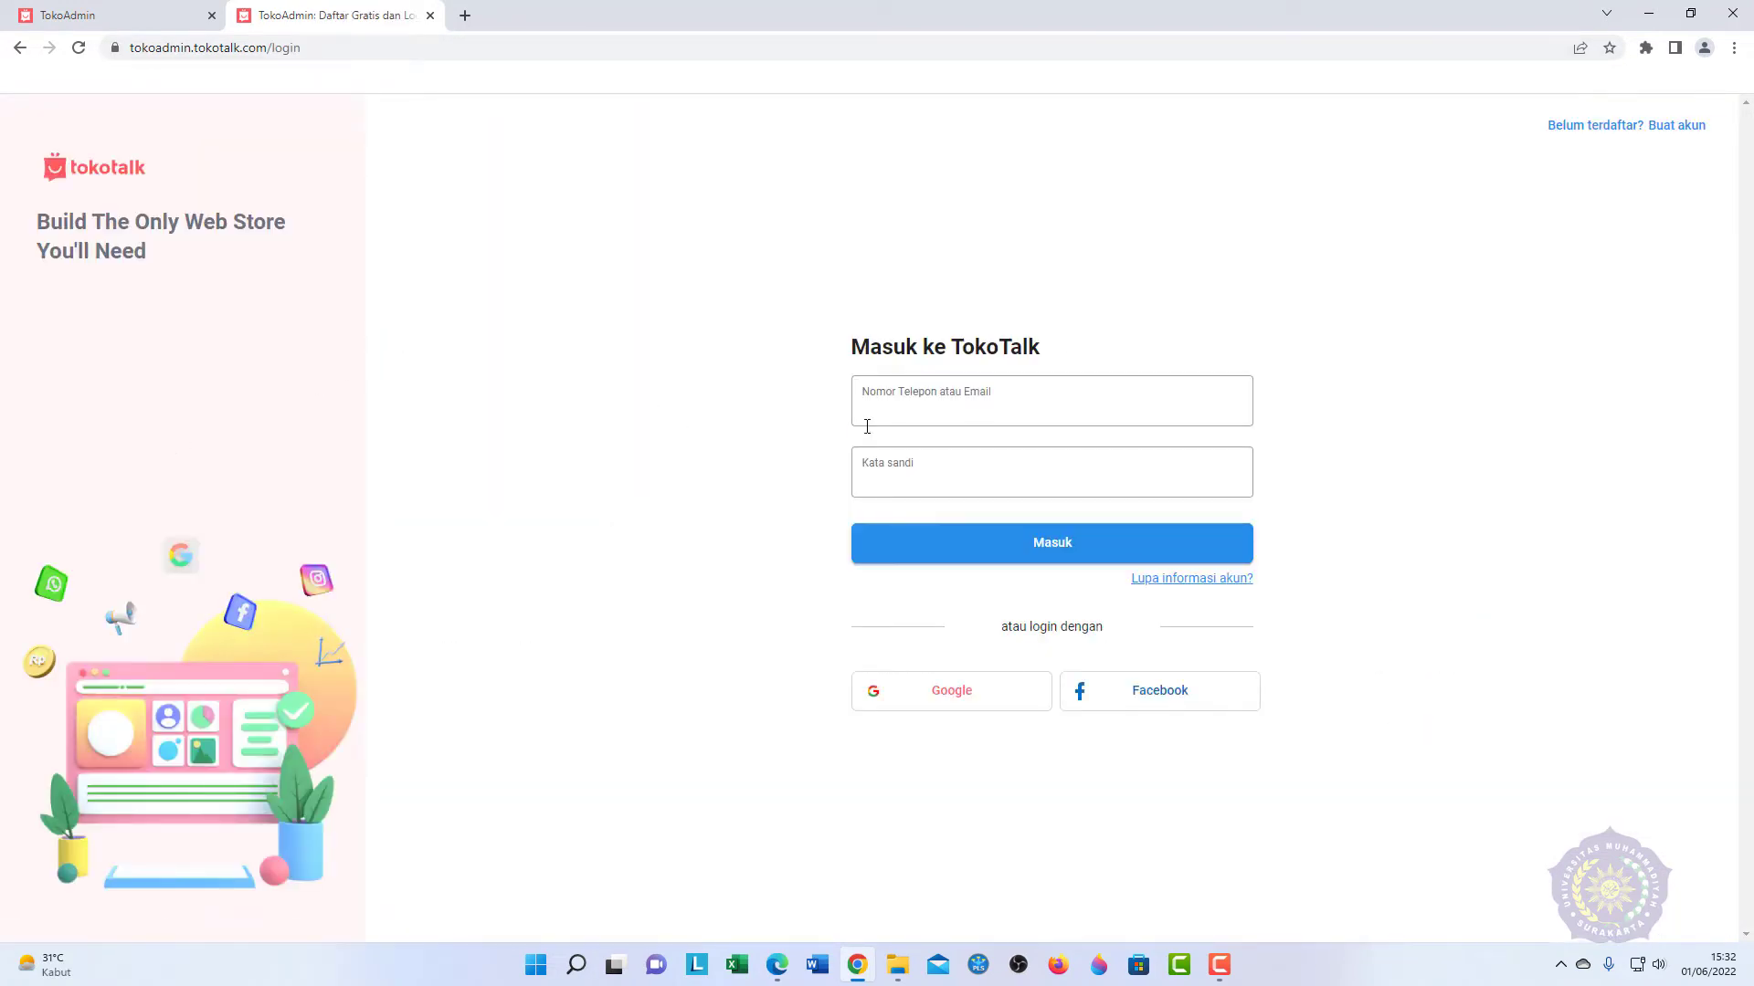
click(1676, 128)
Step: Return to the tokotalk.com homepage and start the free registration from there
click(206, 48)
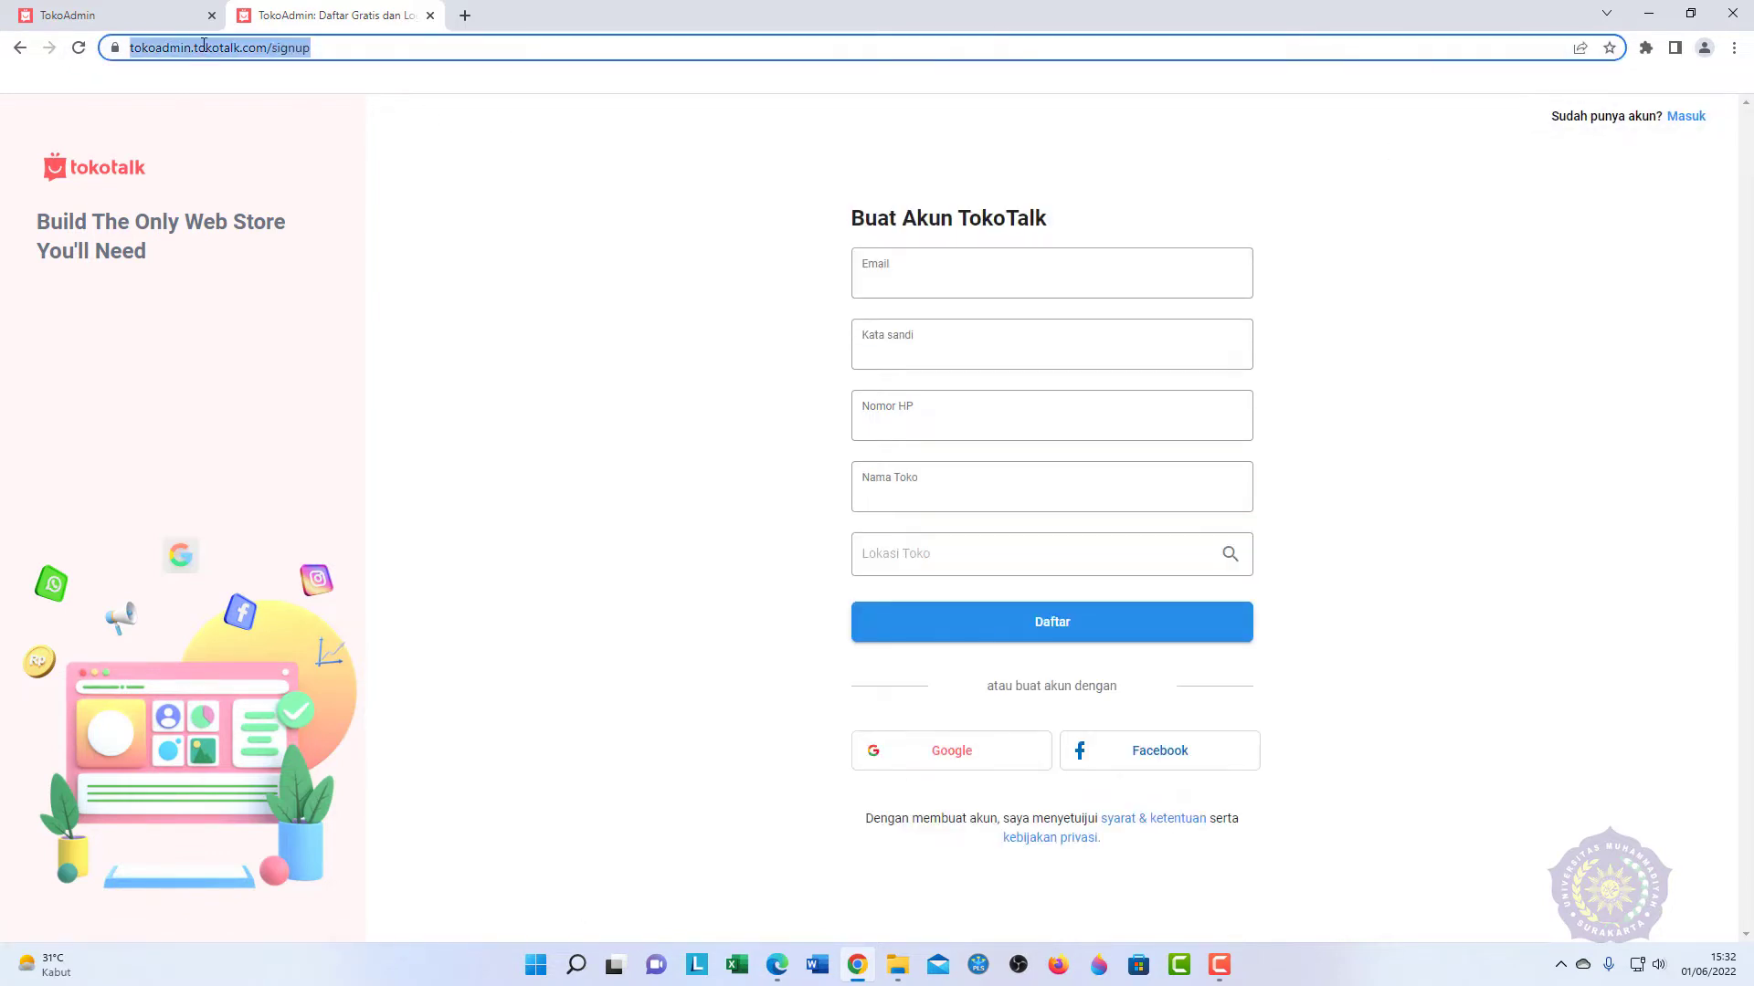
text(tokotalk)
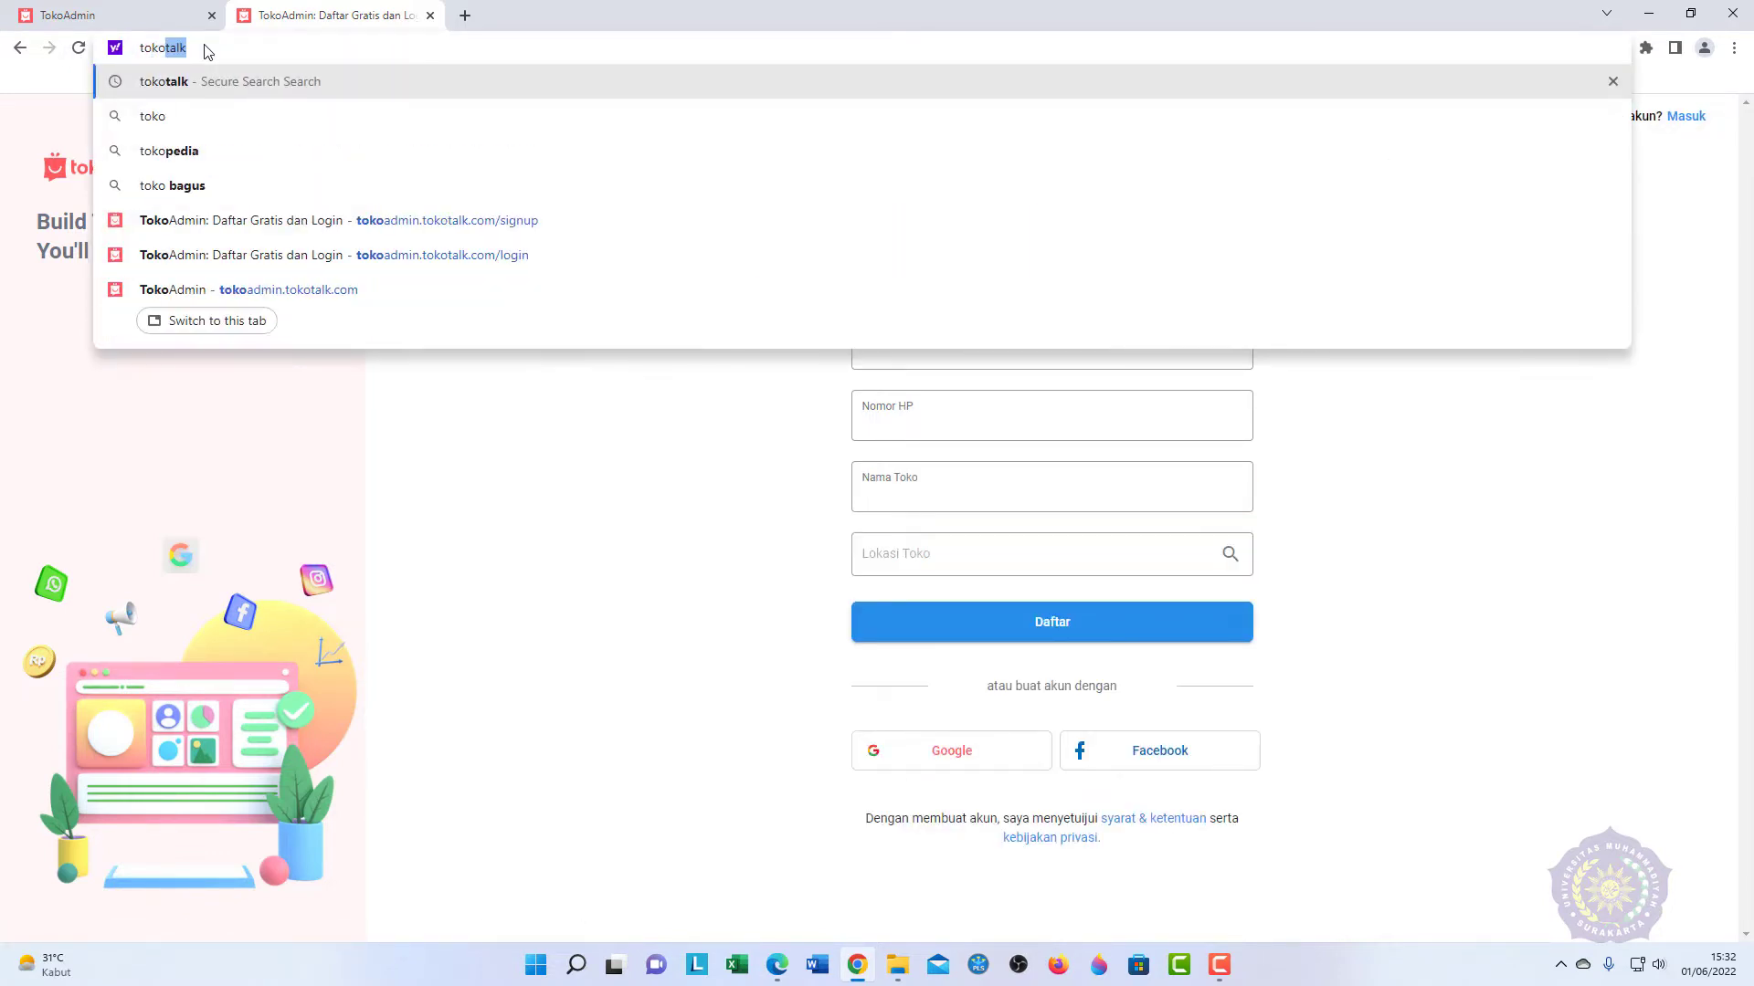
key(Left)
key(Left)
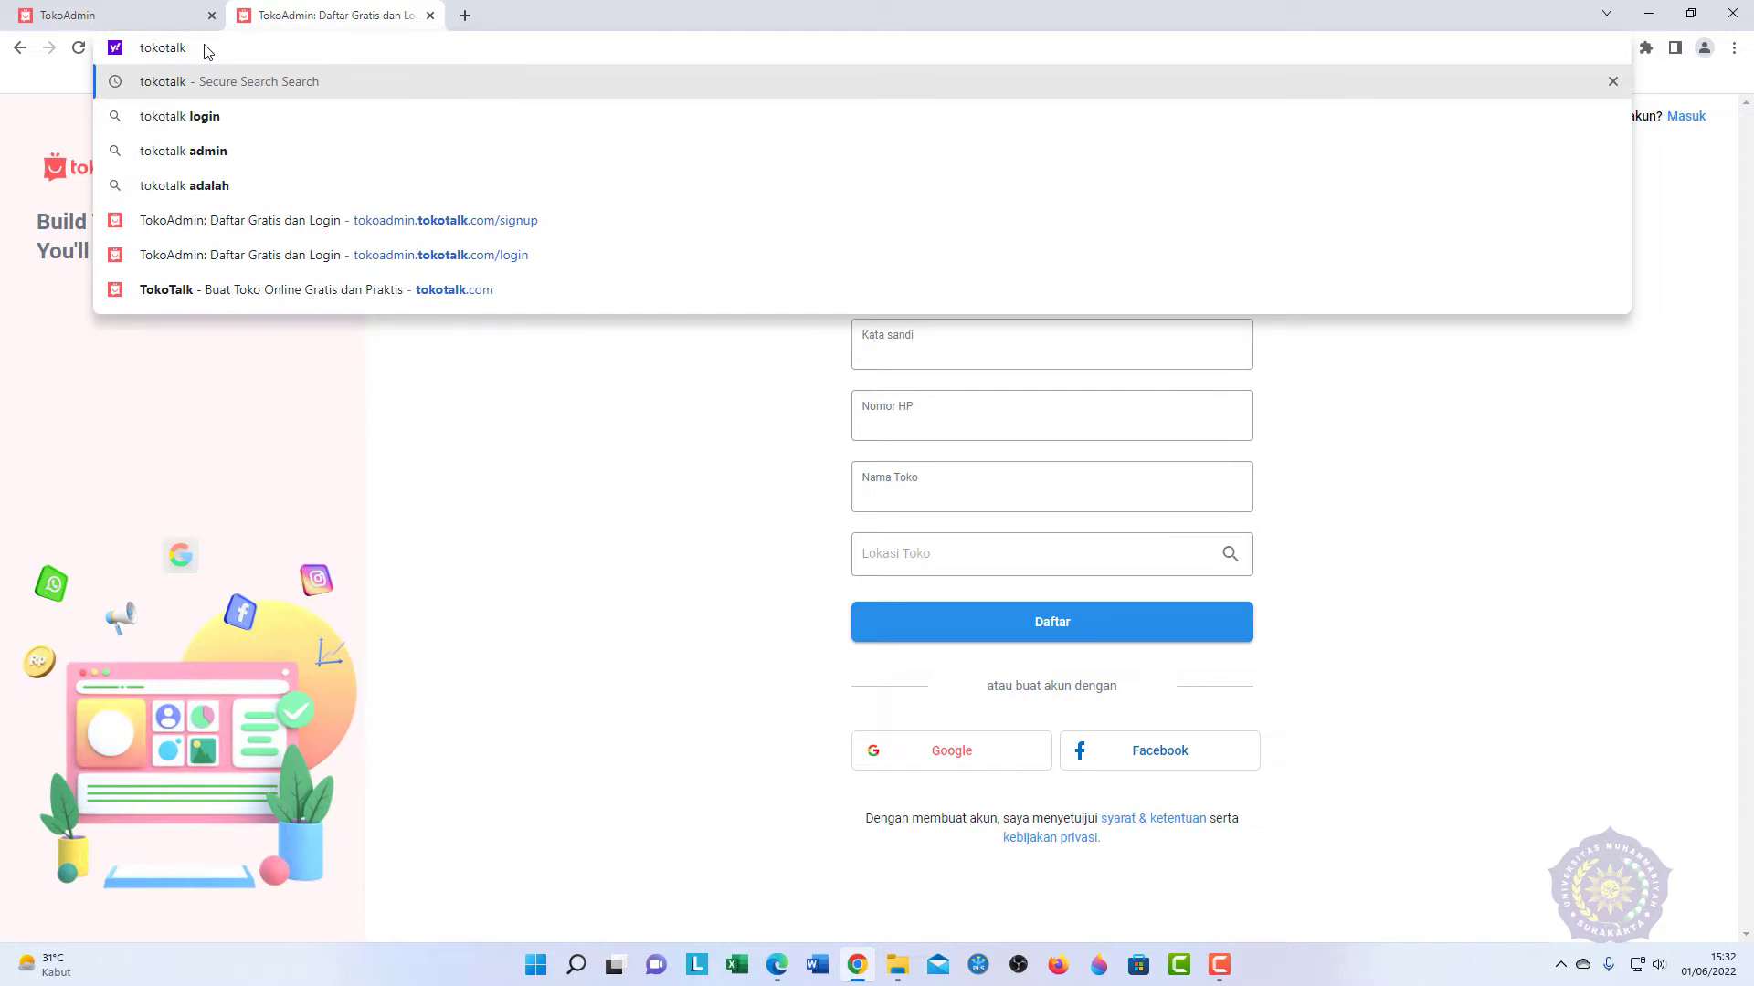
key(Down)
key(Down)
key(Down)
key(Down)
key(Down)
key(Down)
key(Return)
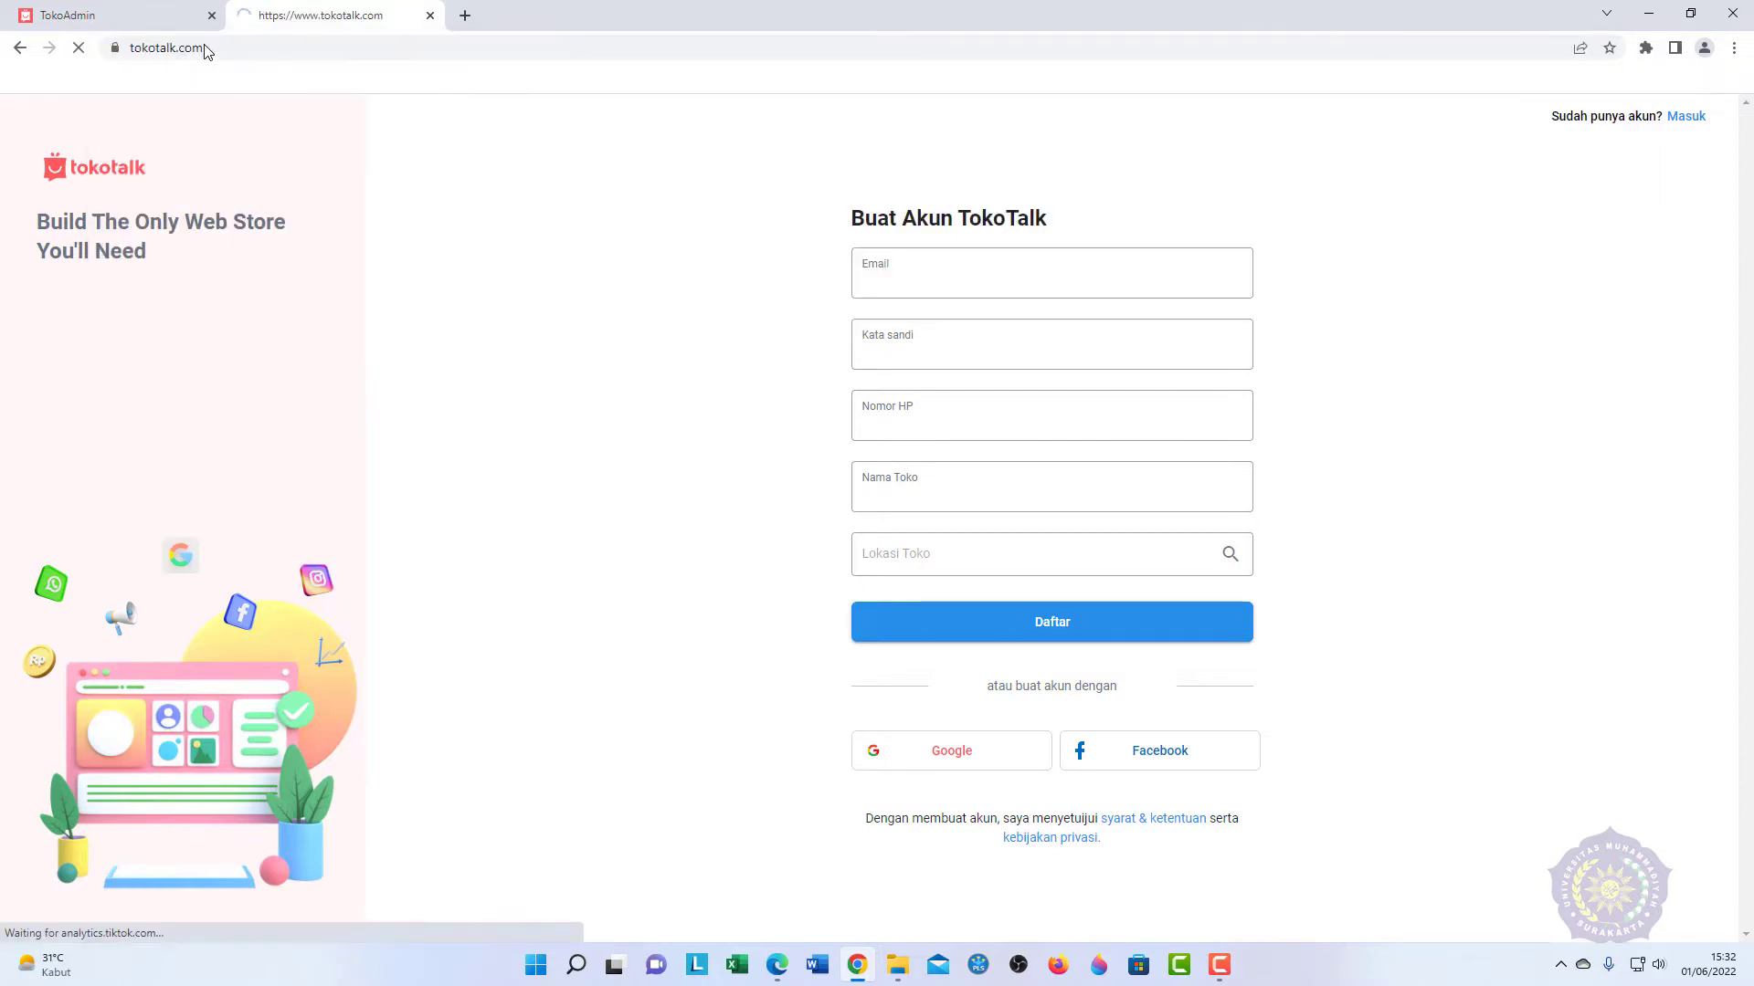
click(1295, 128)
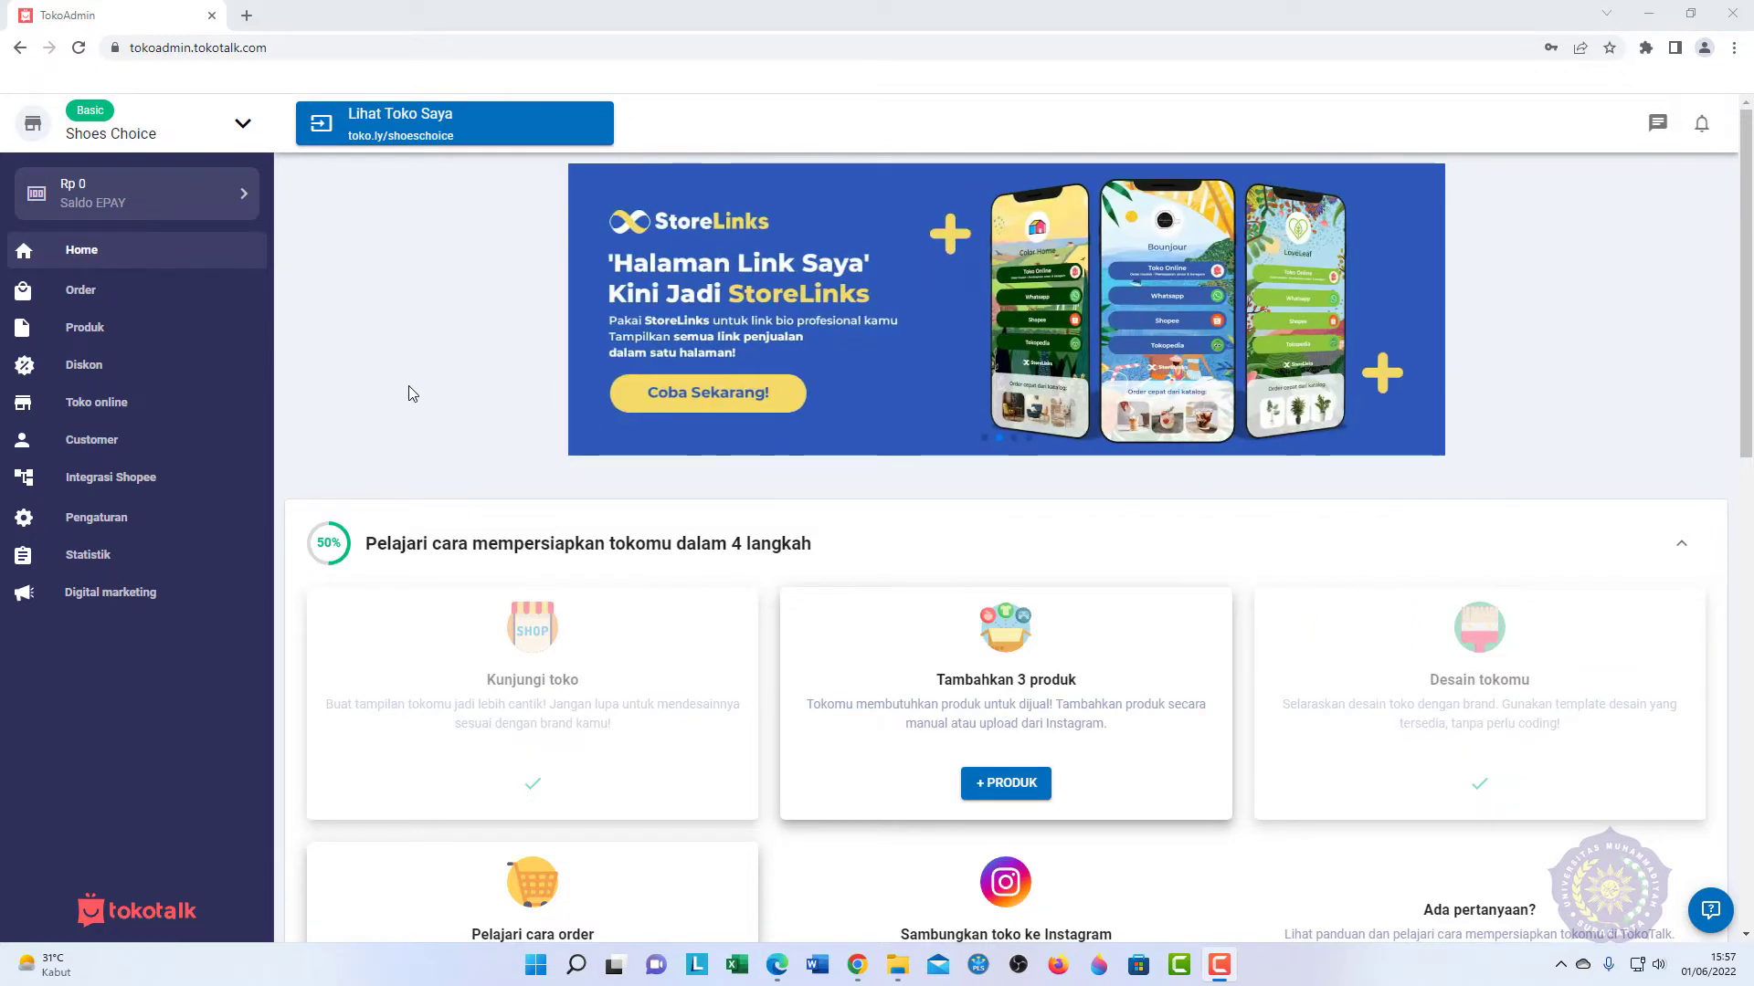
Step: Start adding a product manually from the store's setup checklist and name it Sepatu Kulit
scroll(420, 390, down, 1)
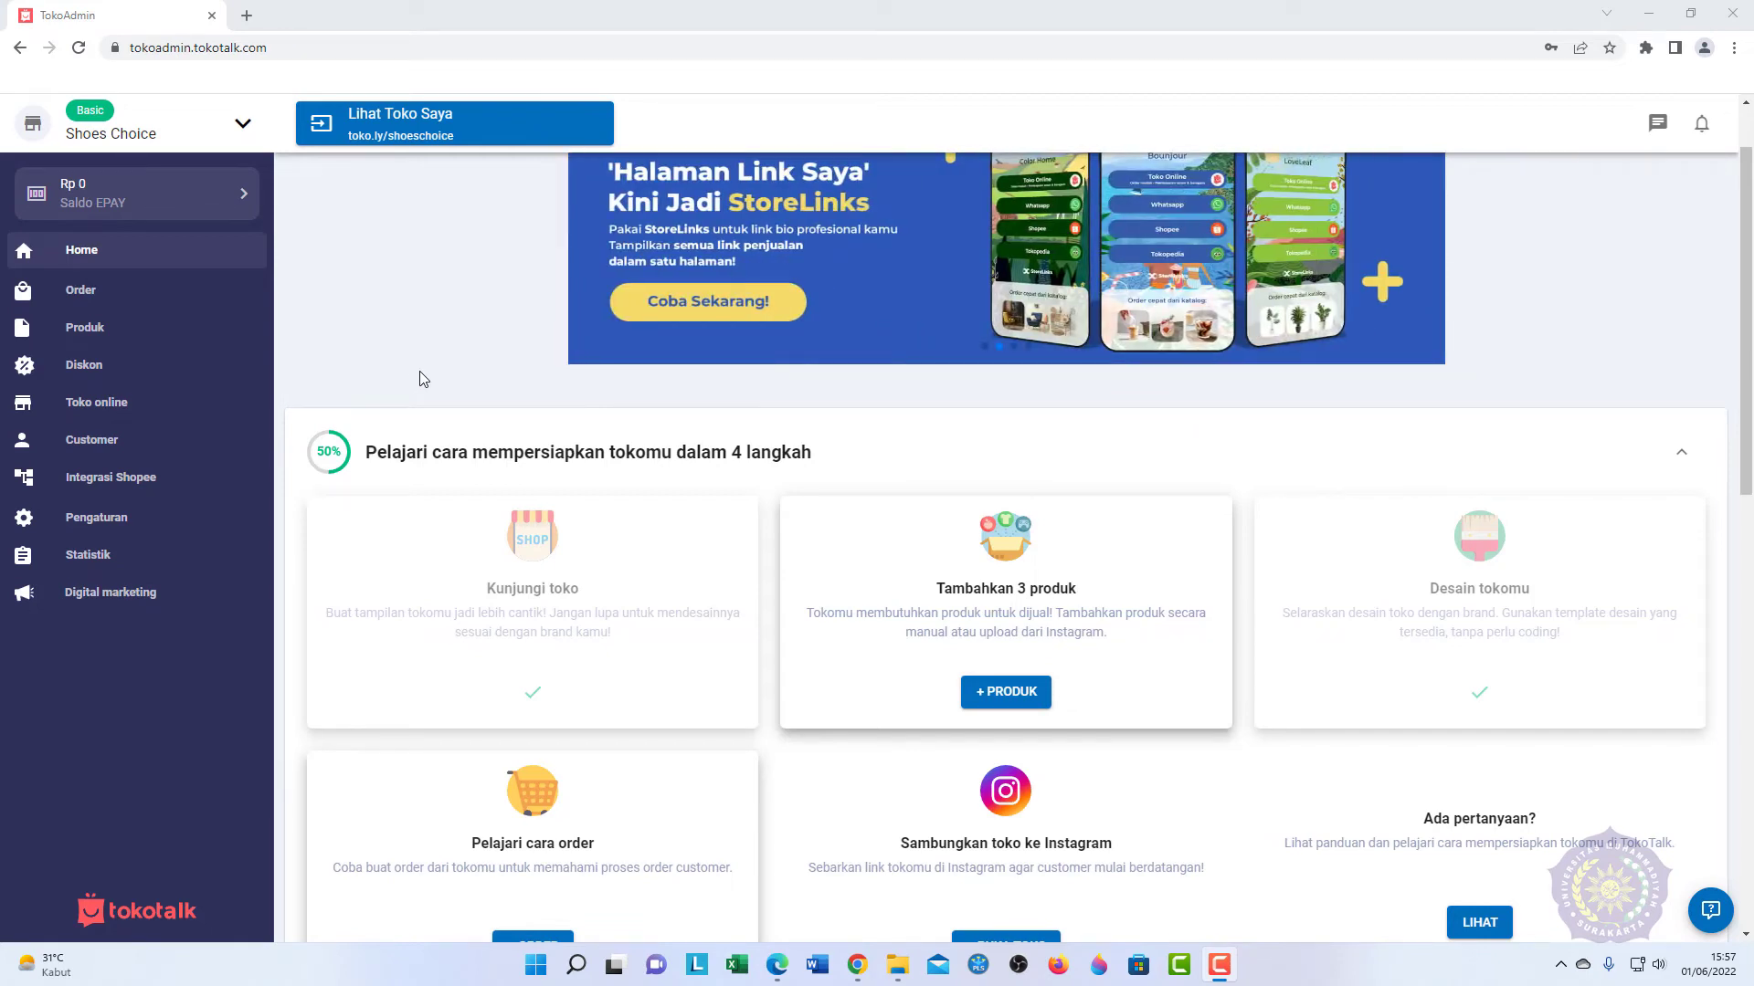
click(982, 691)
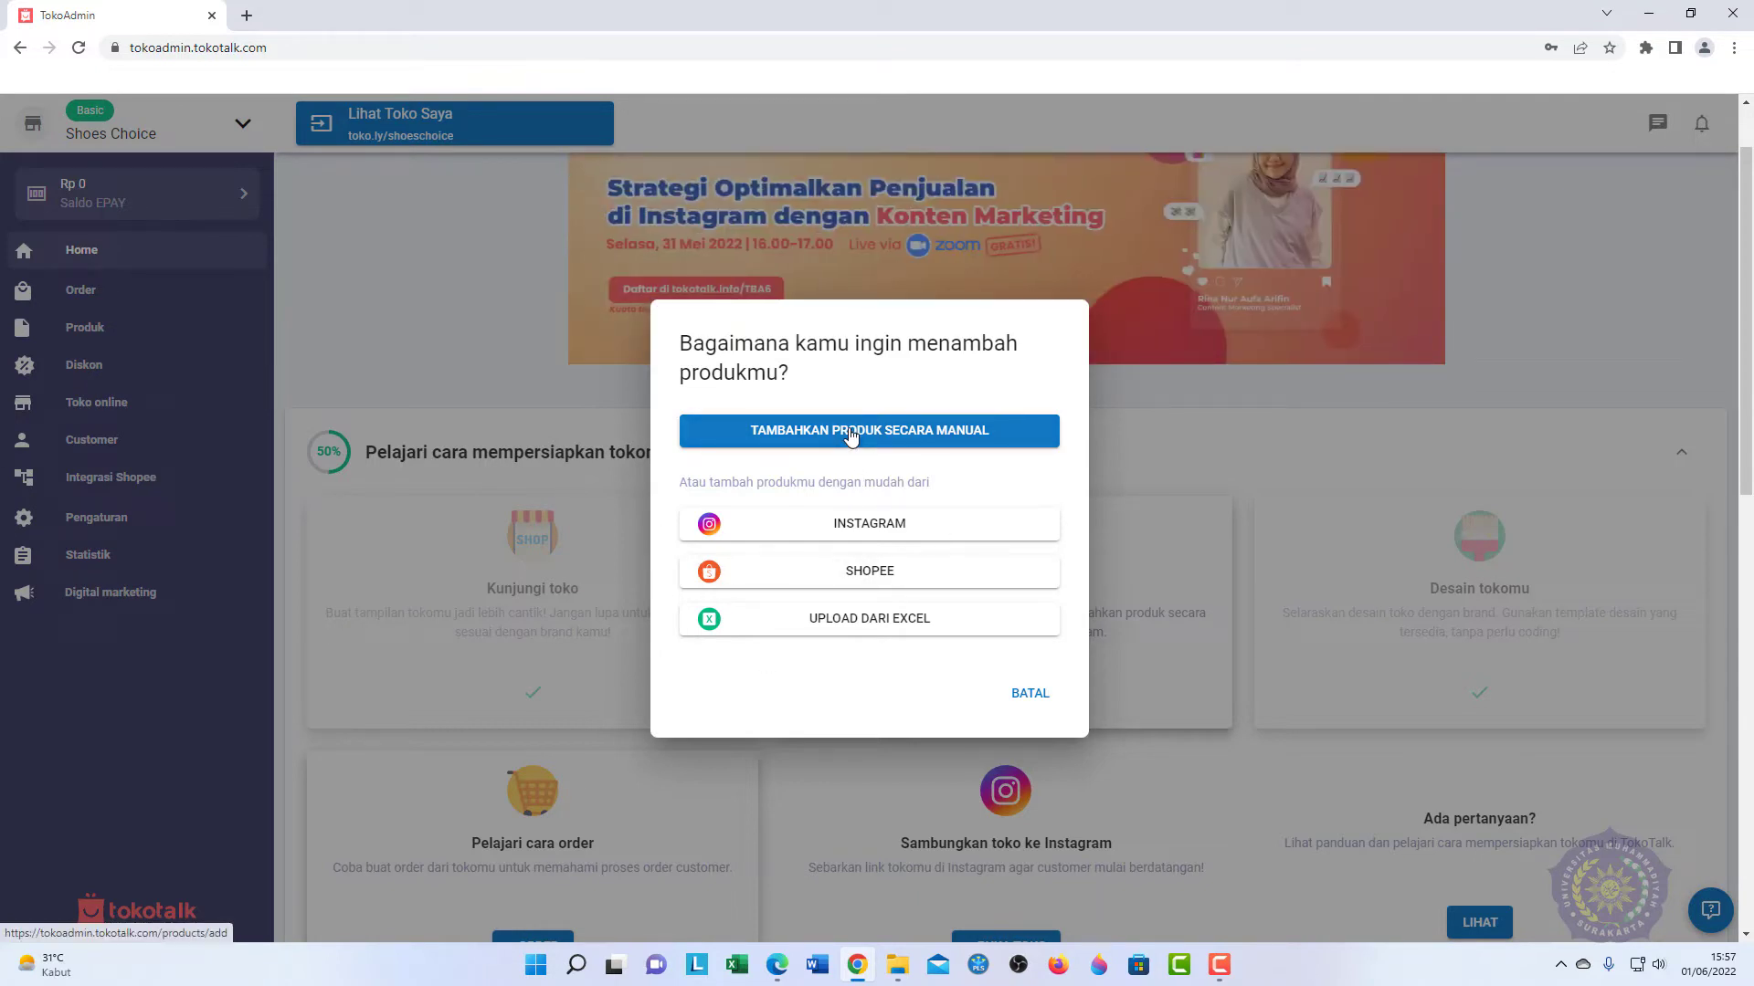
click(850, 435)
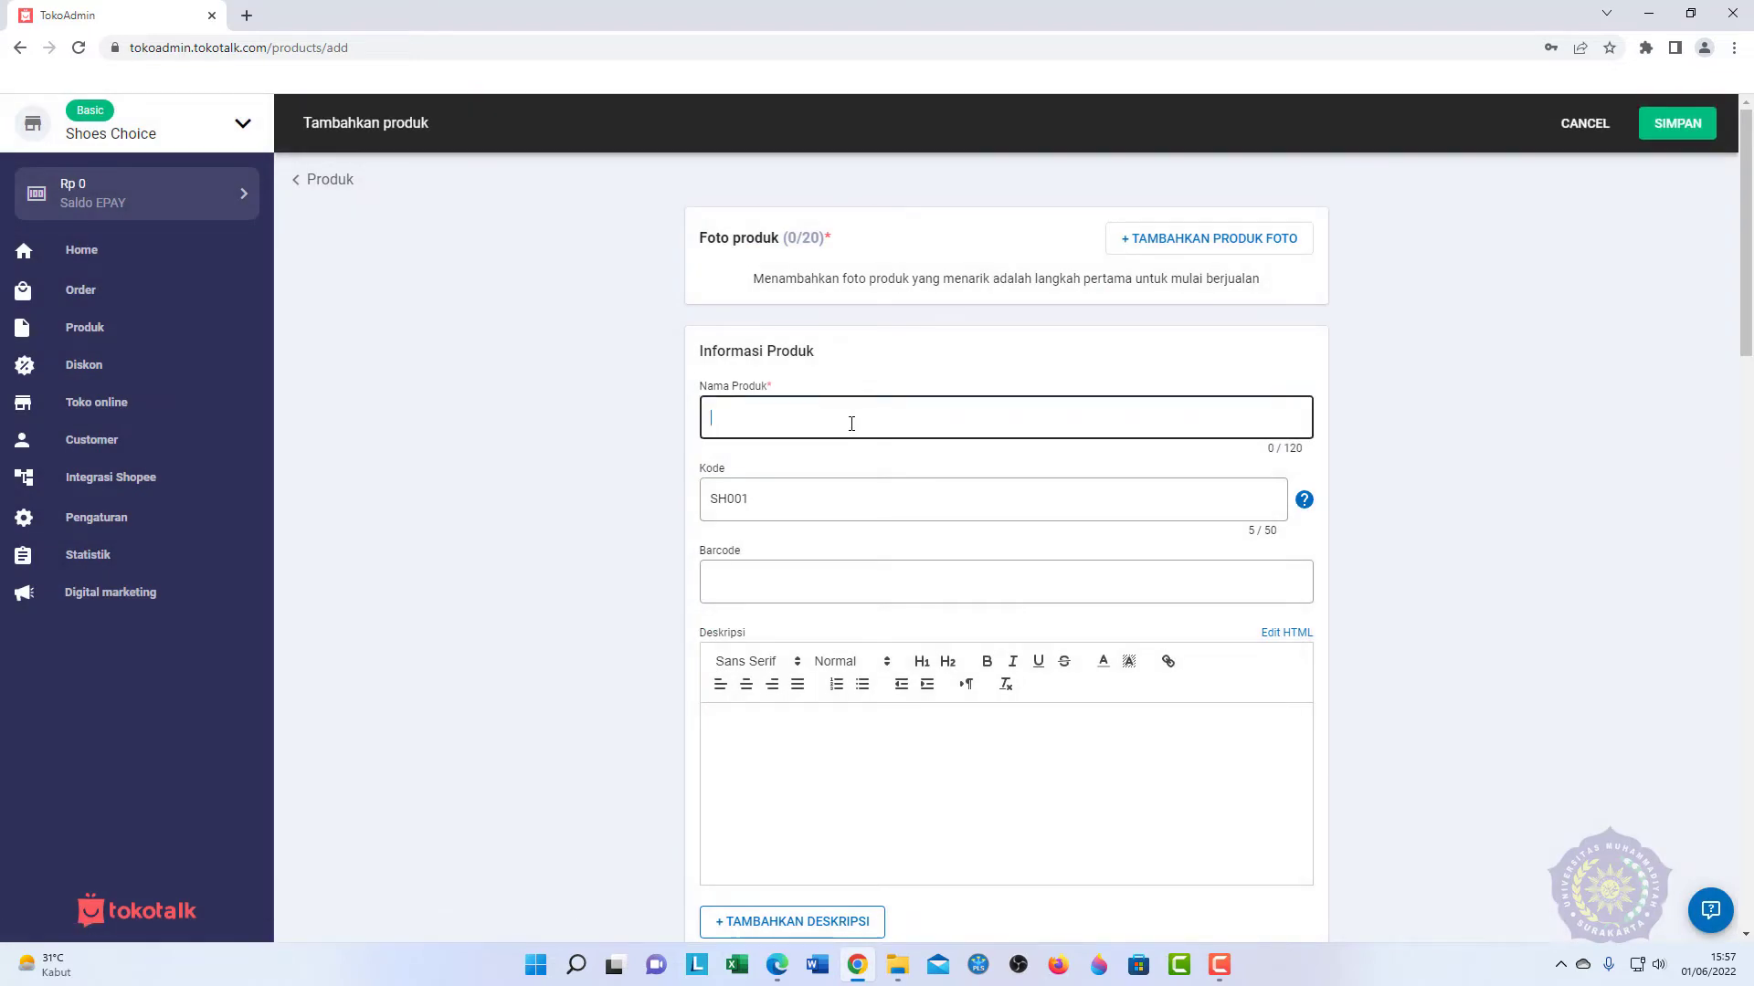
text(T)
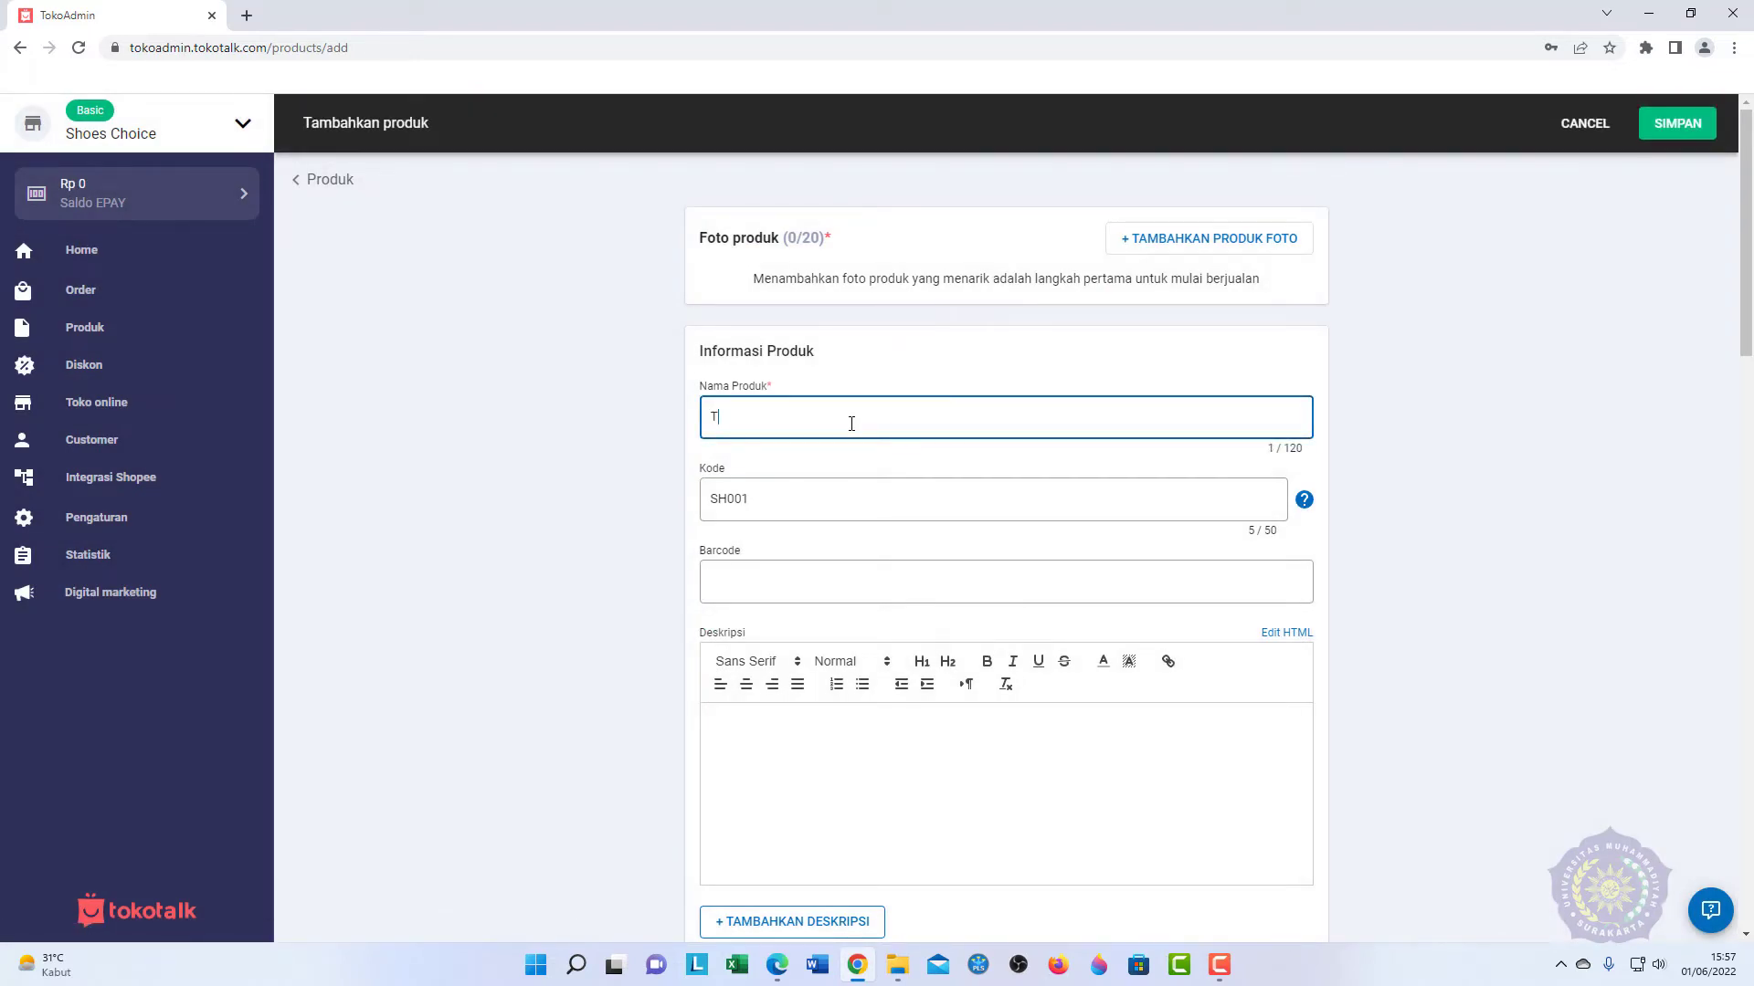
key(BackSpace)
text(Sepatu Kulit)
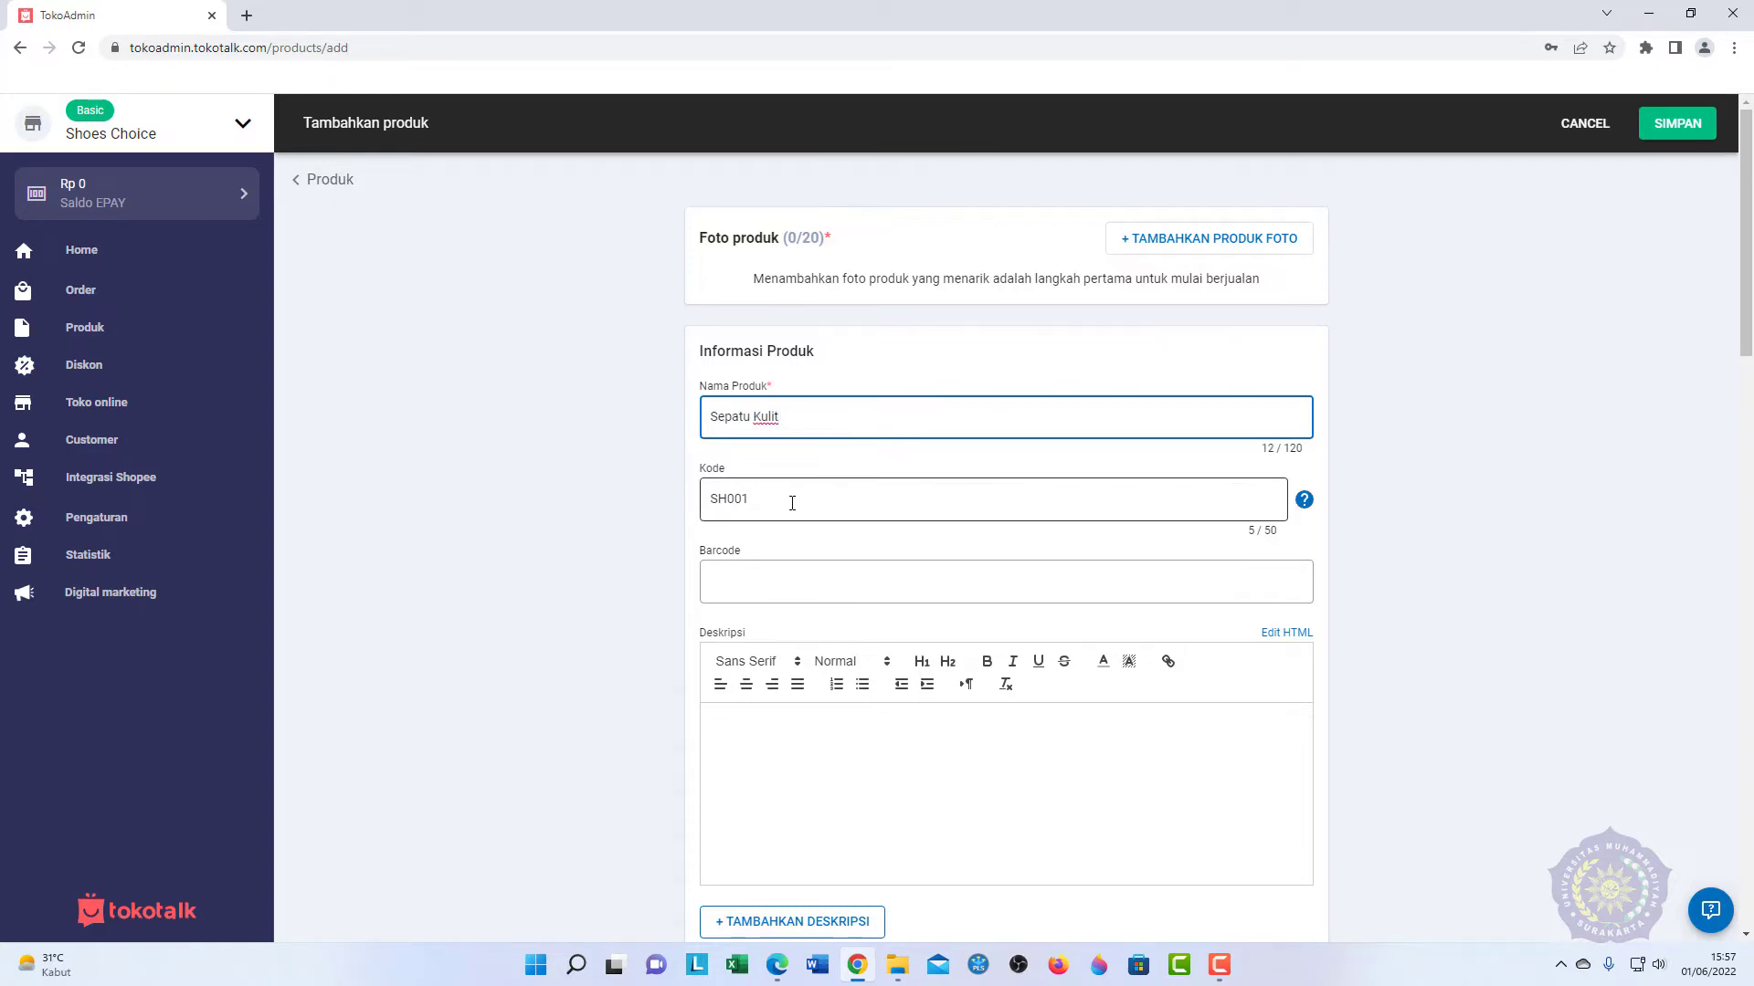
Step: Leave the barcode empty and enter Sepatu Kulit Asli as the product description
click(1085, 597)
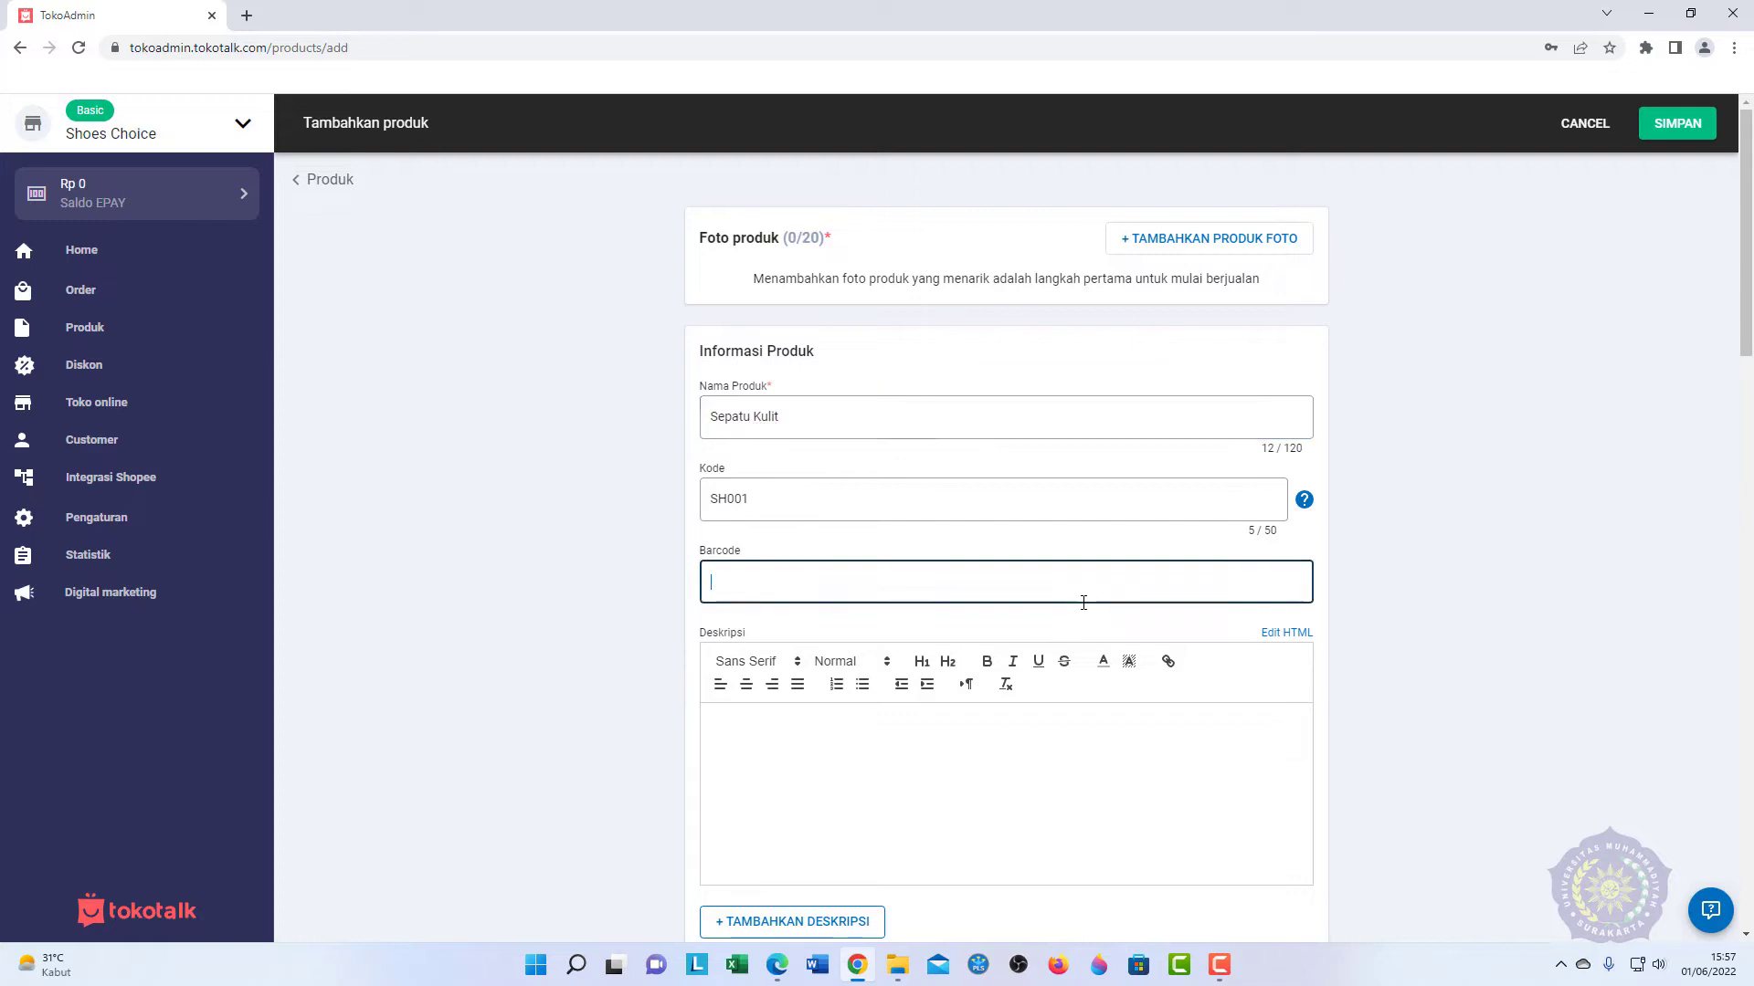
click(829, 787)
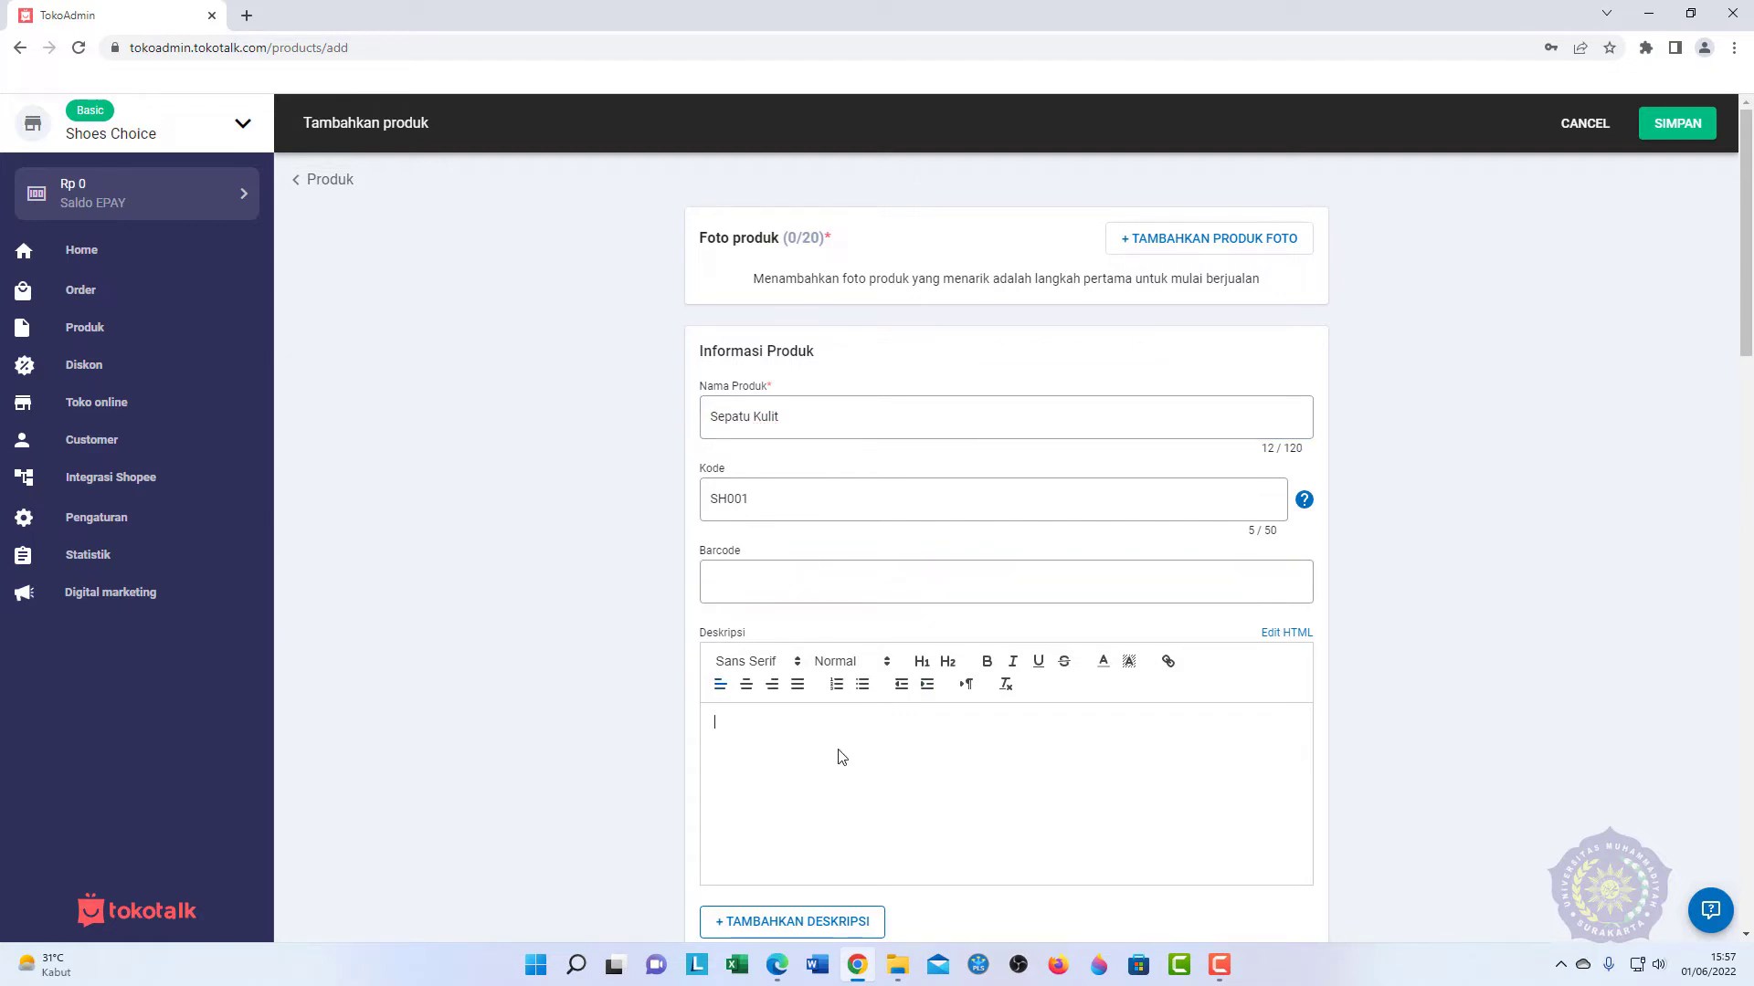
text(Sepatu Kuliut Asli)
scroll(849, 755, down, 3)
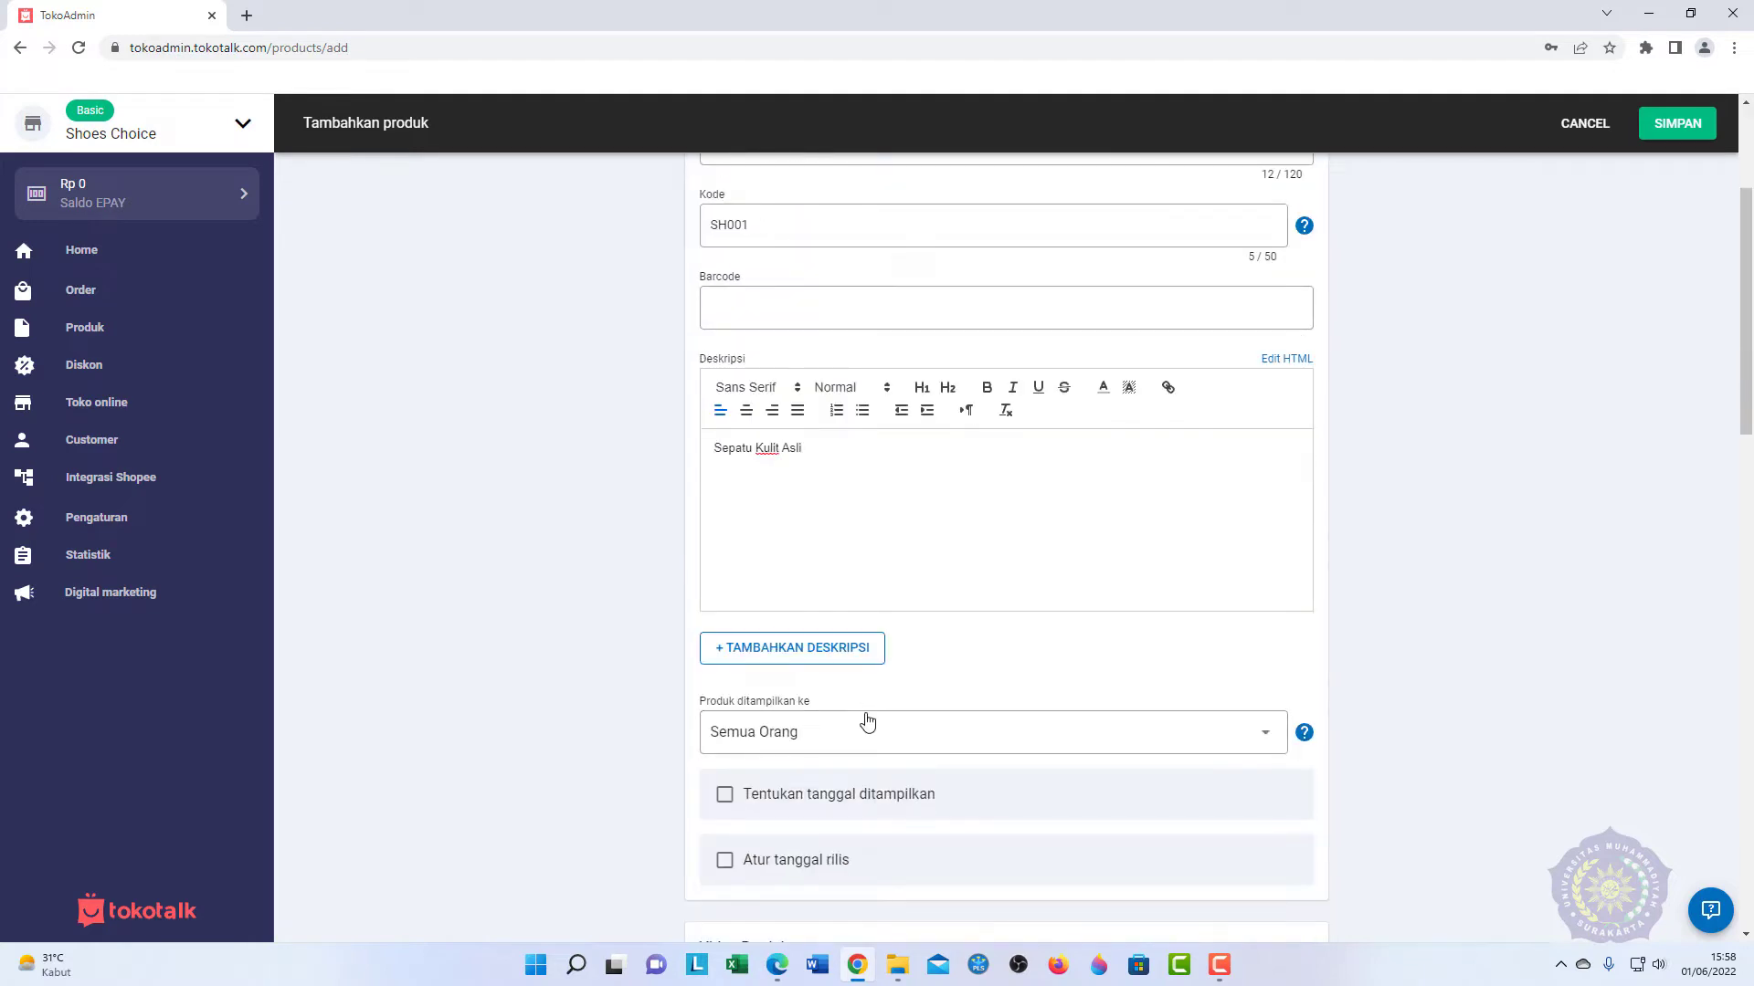
Step: Upload the images dm4, dm5 and dm6 from the Downloads folder as the product photos
scroll(939, 701, up, 3)
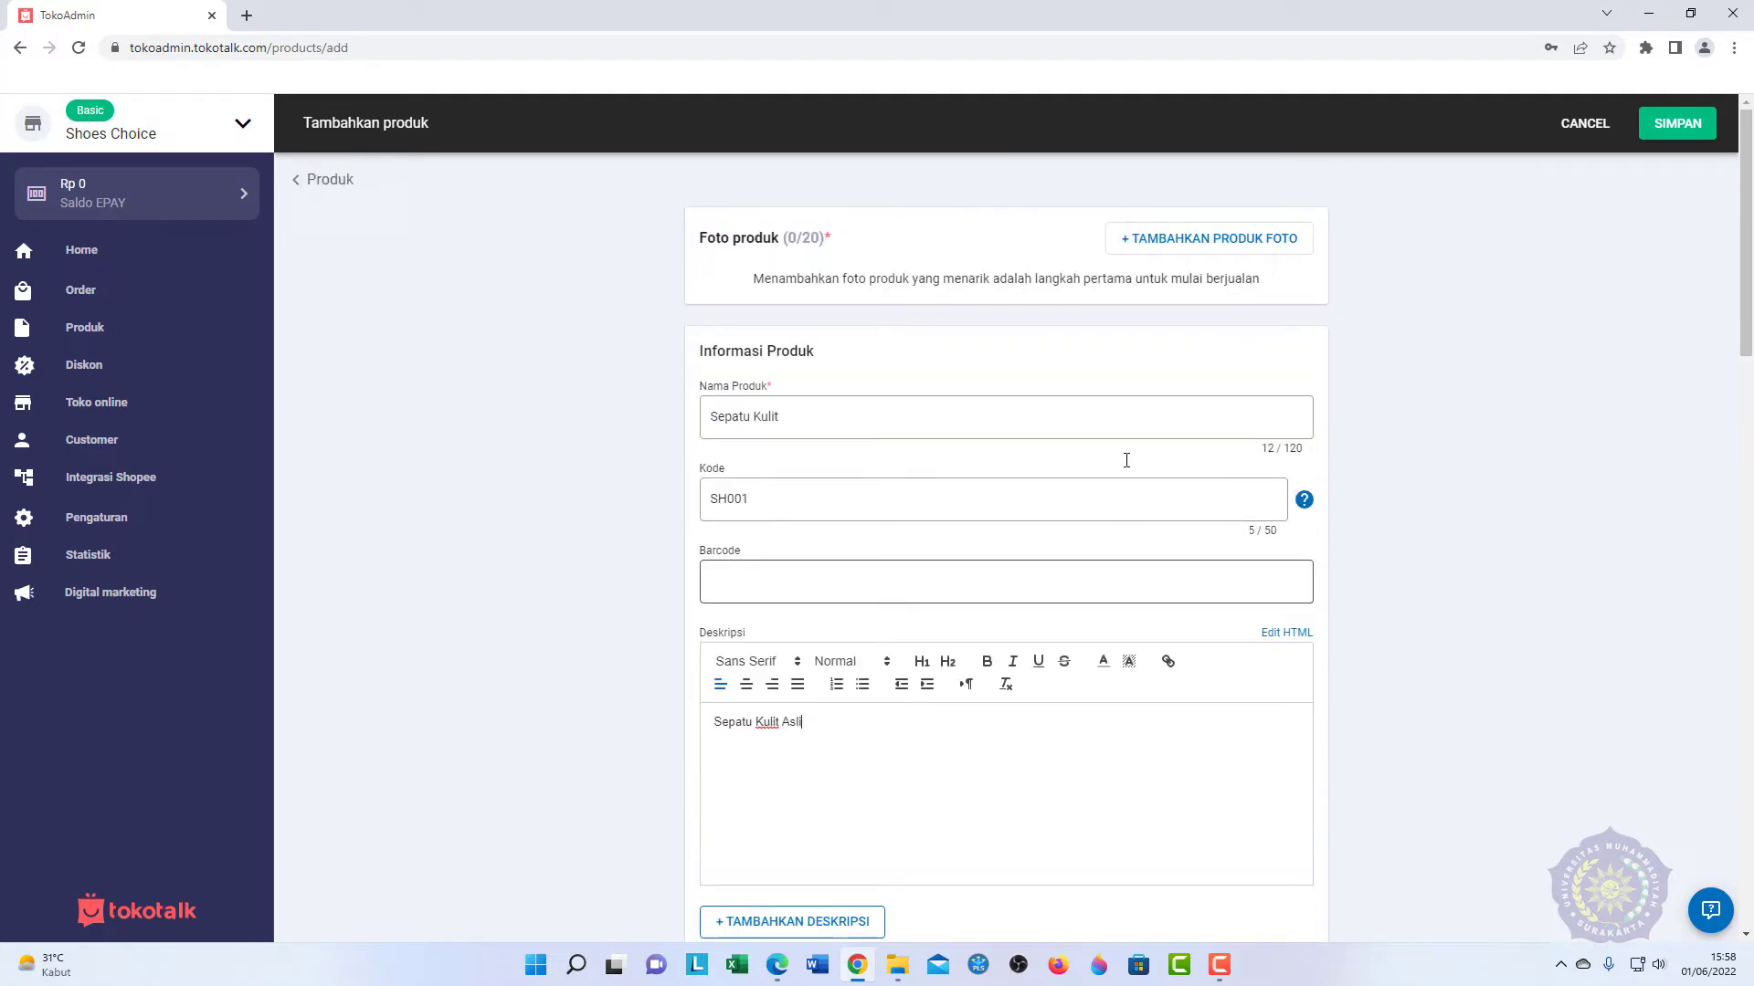
click(1178, 242)
click(940, 526)
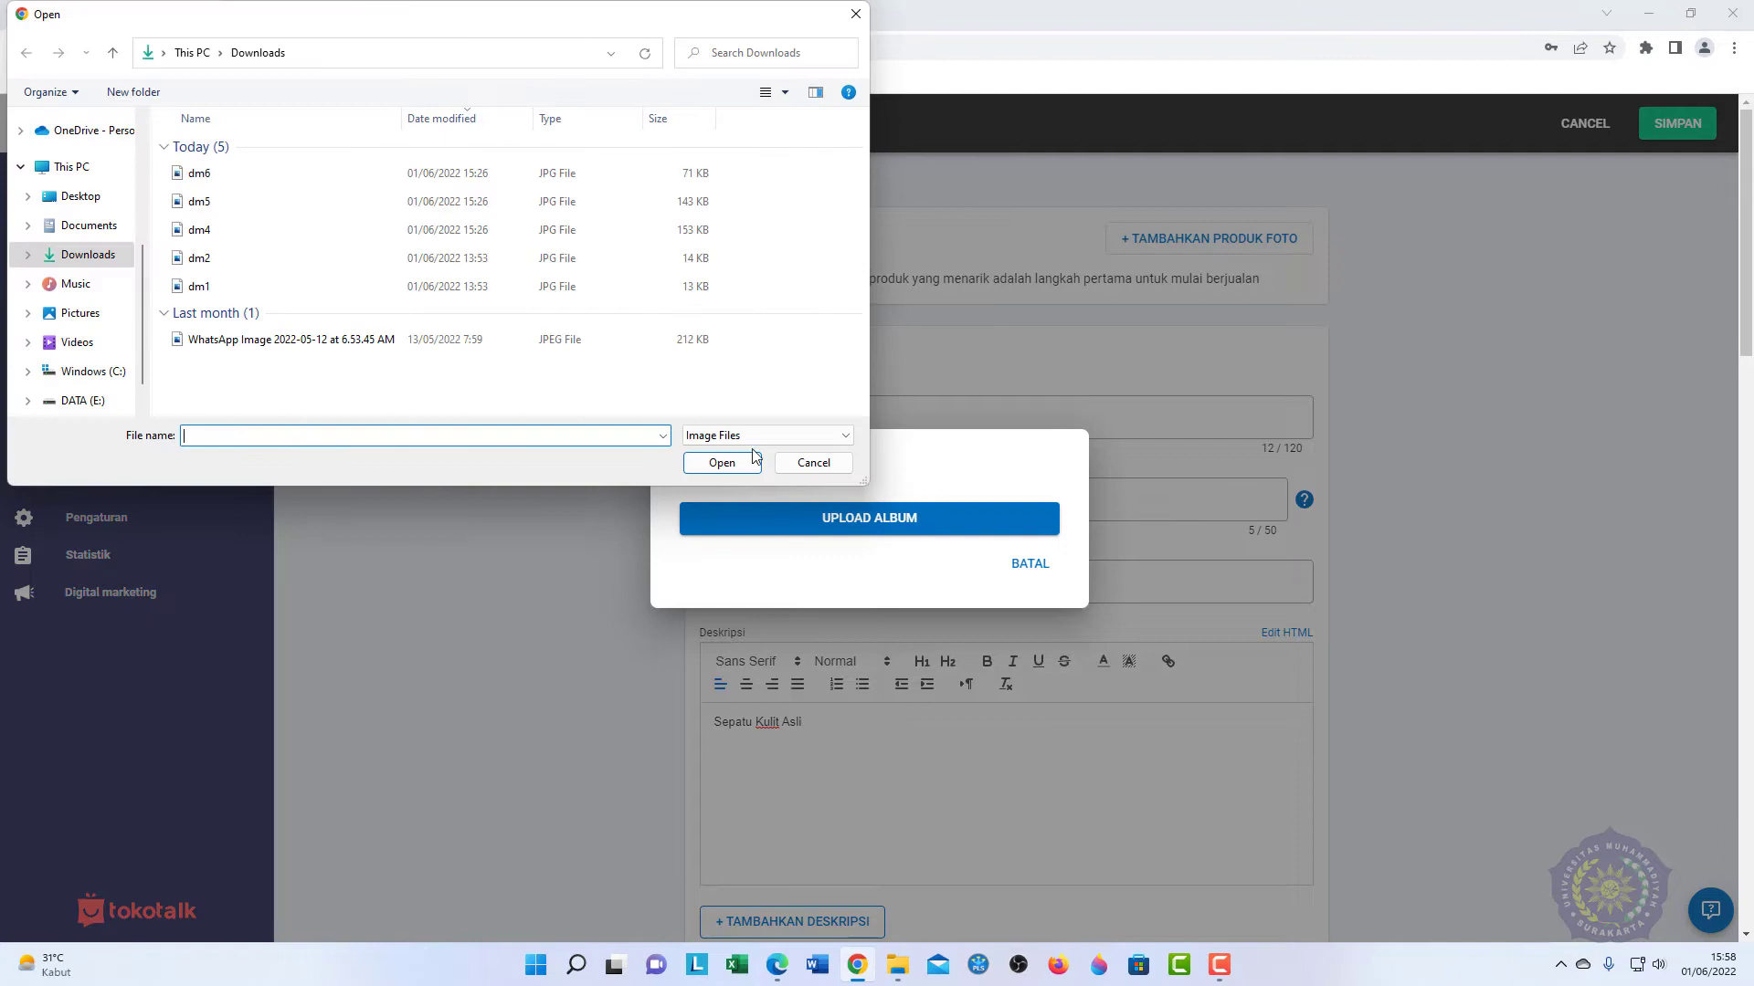
click(291, 179)
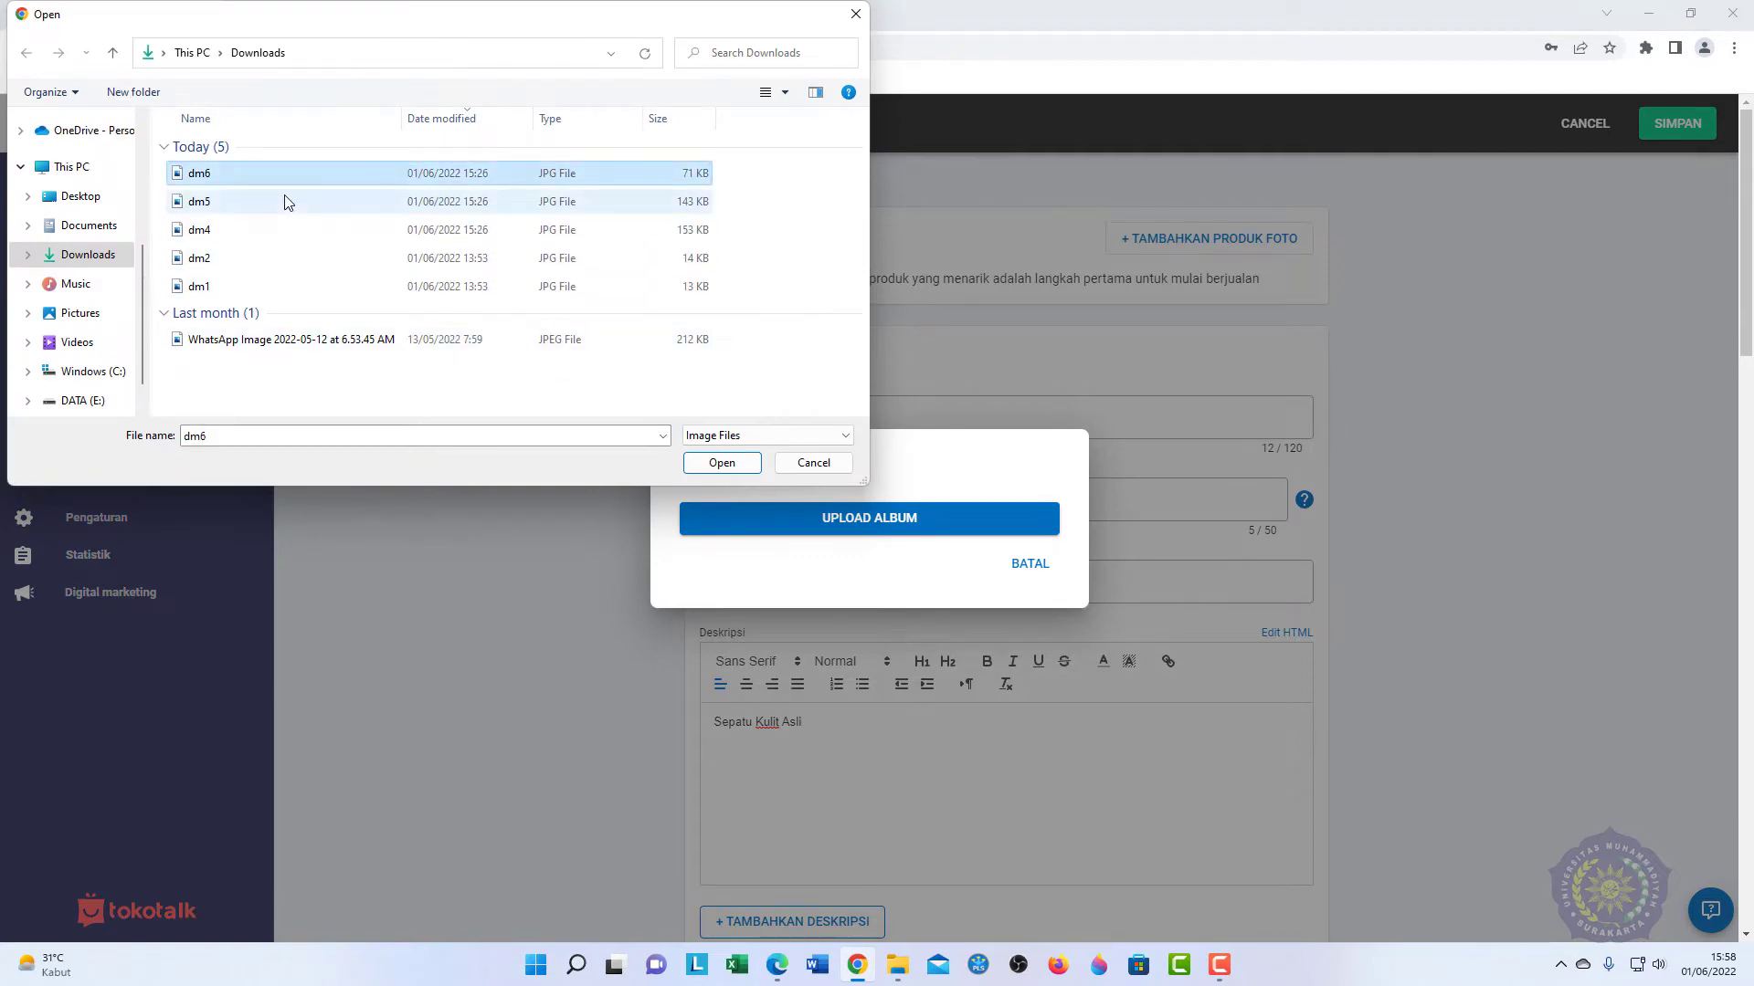
ctrl+click(285, 201)
ctrl+click(283, 230)
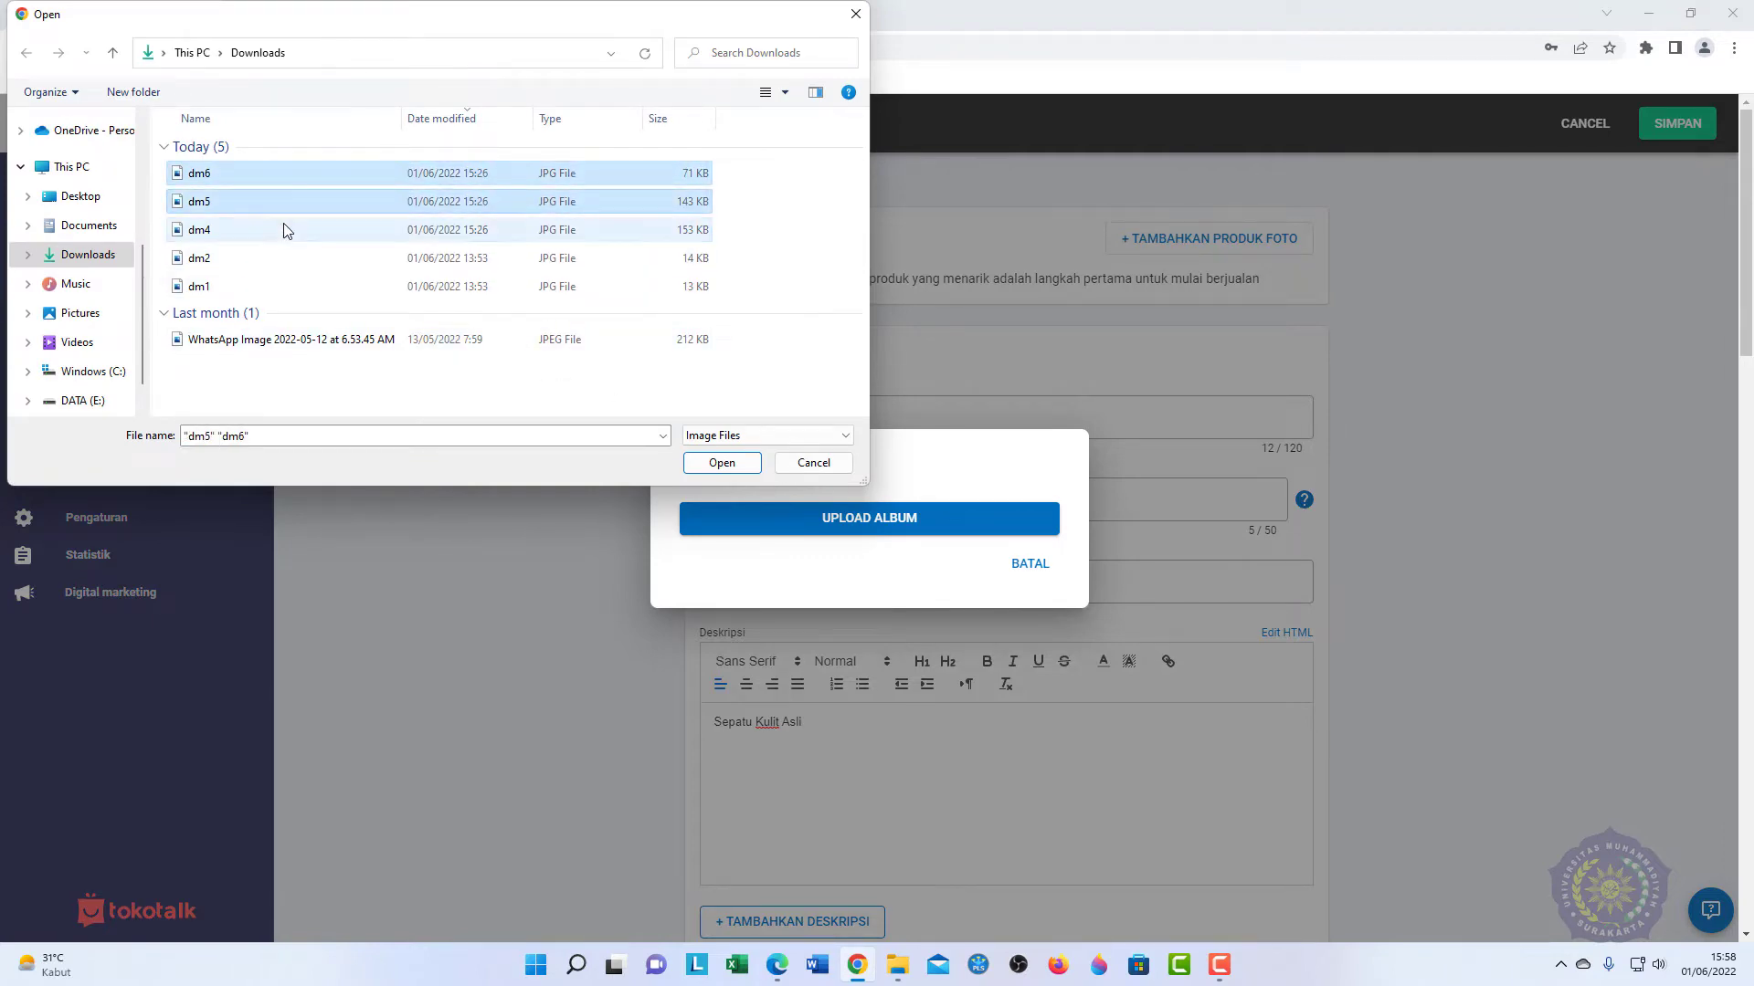
click(724, 463)
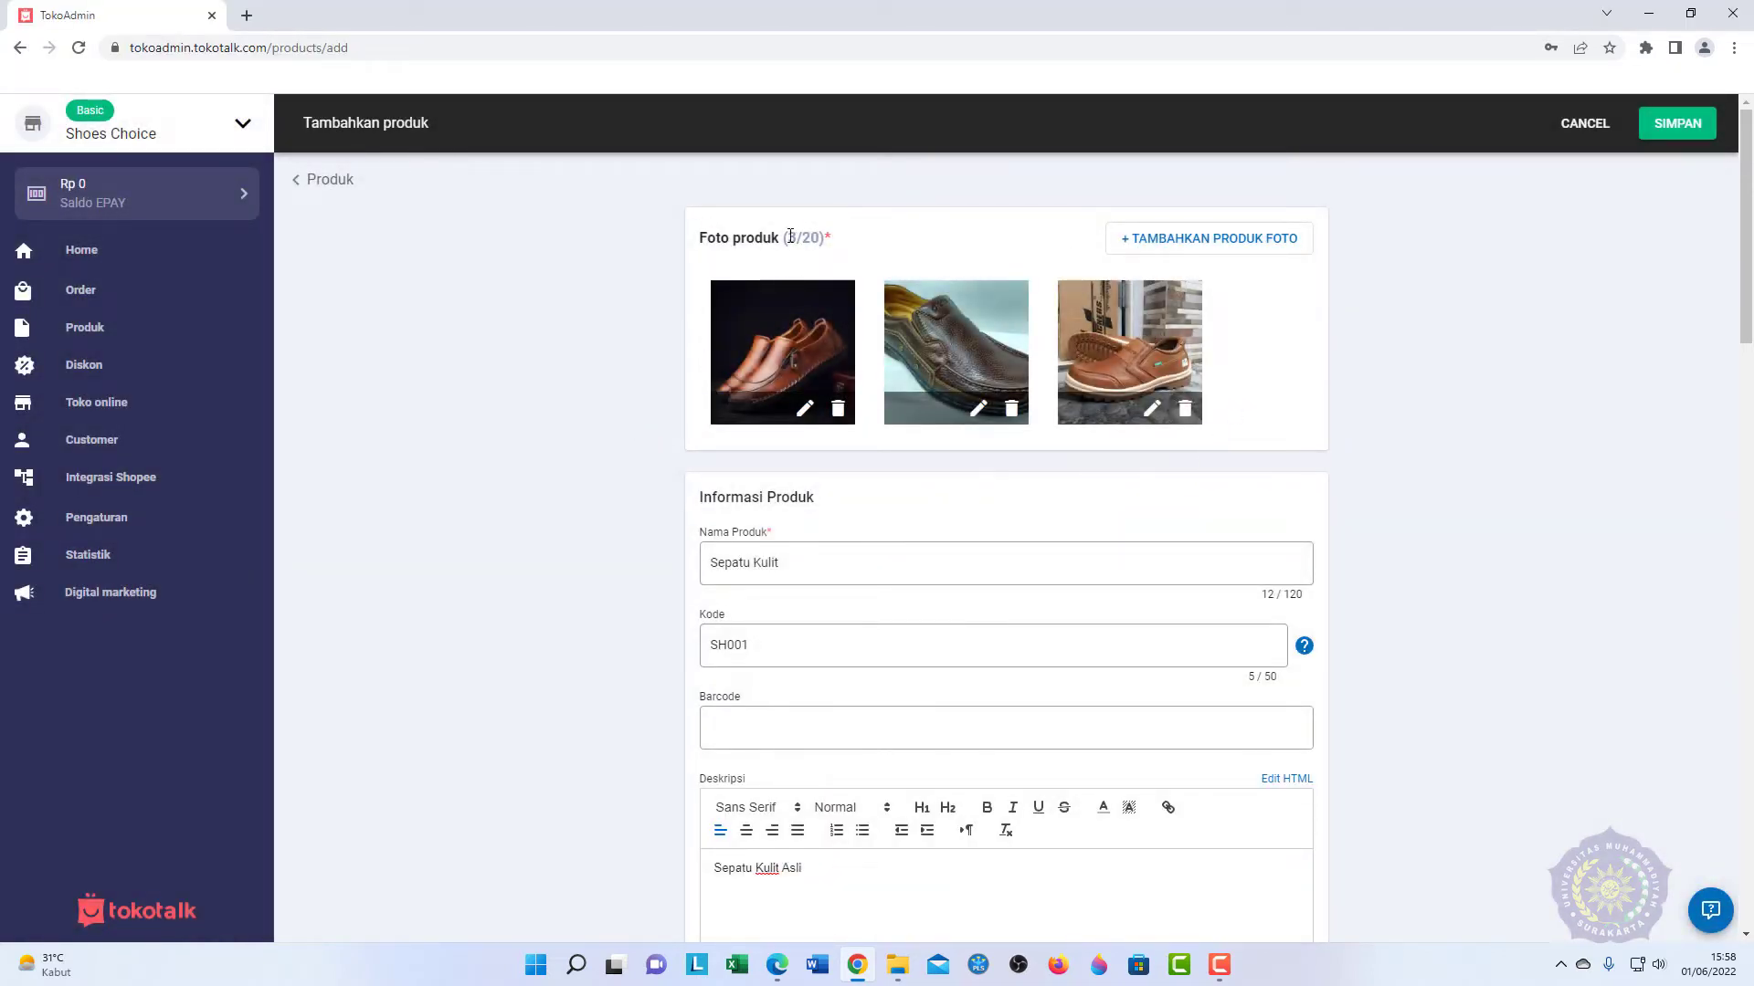
Step: Examine the product's audience choices and the settings offered for its display date and release date
scroll(685, 309, down, 3)
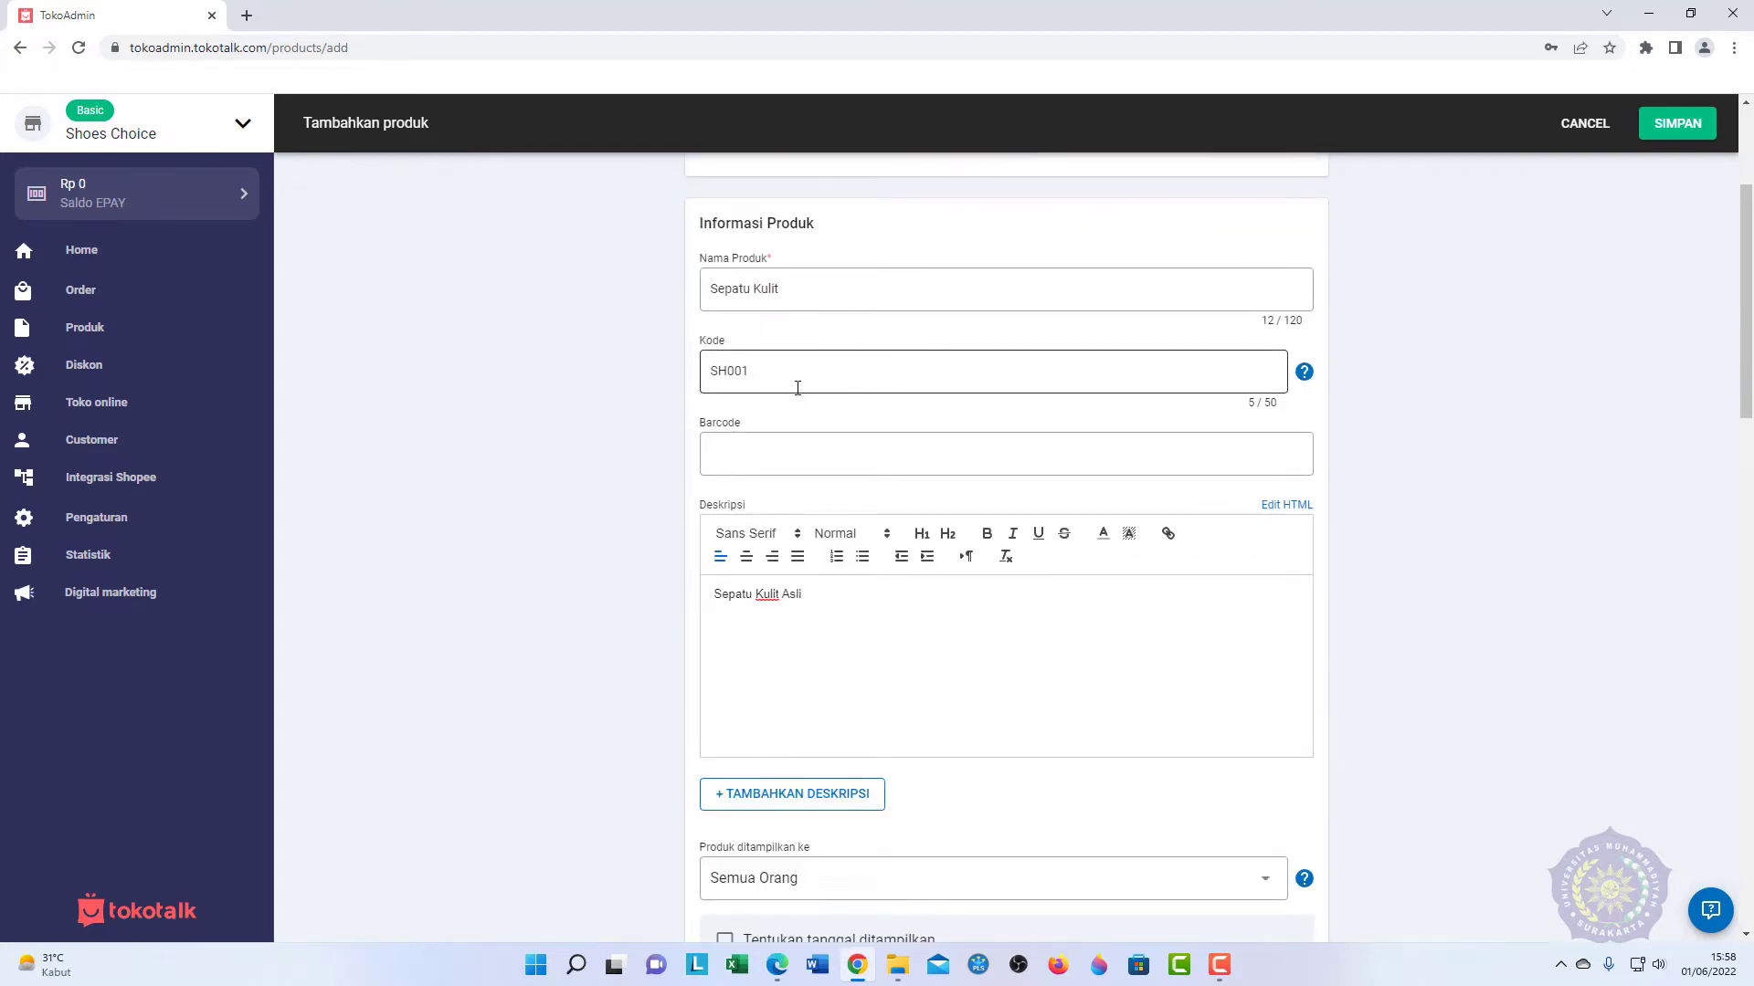
scroll(798, 388, down, 2)
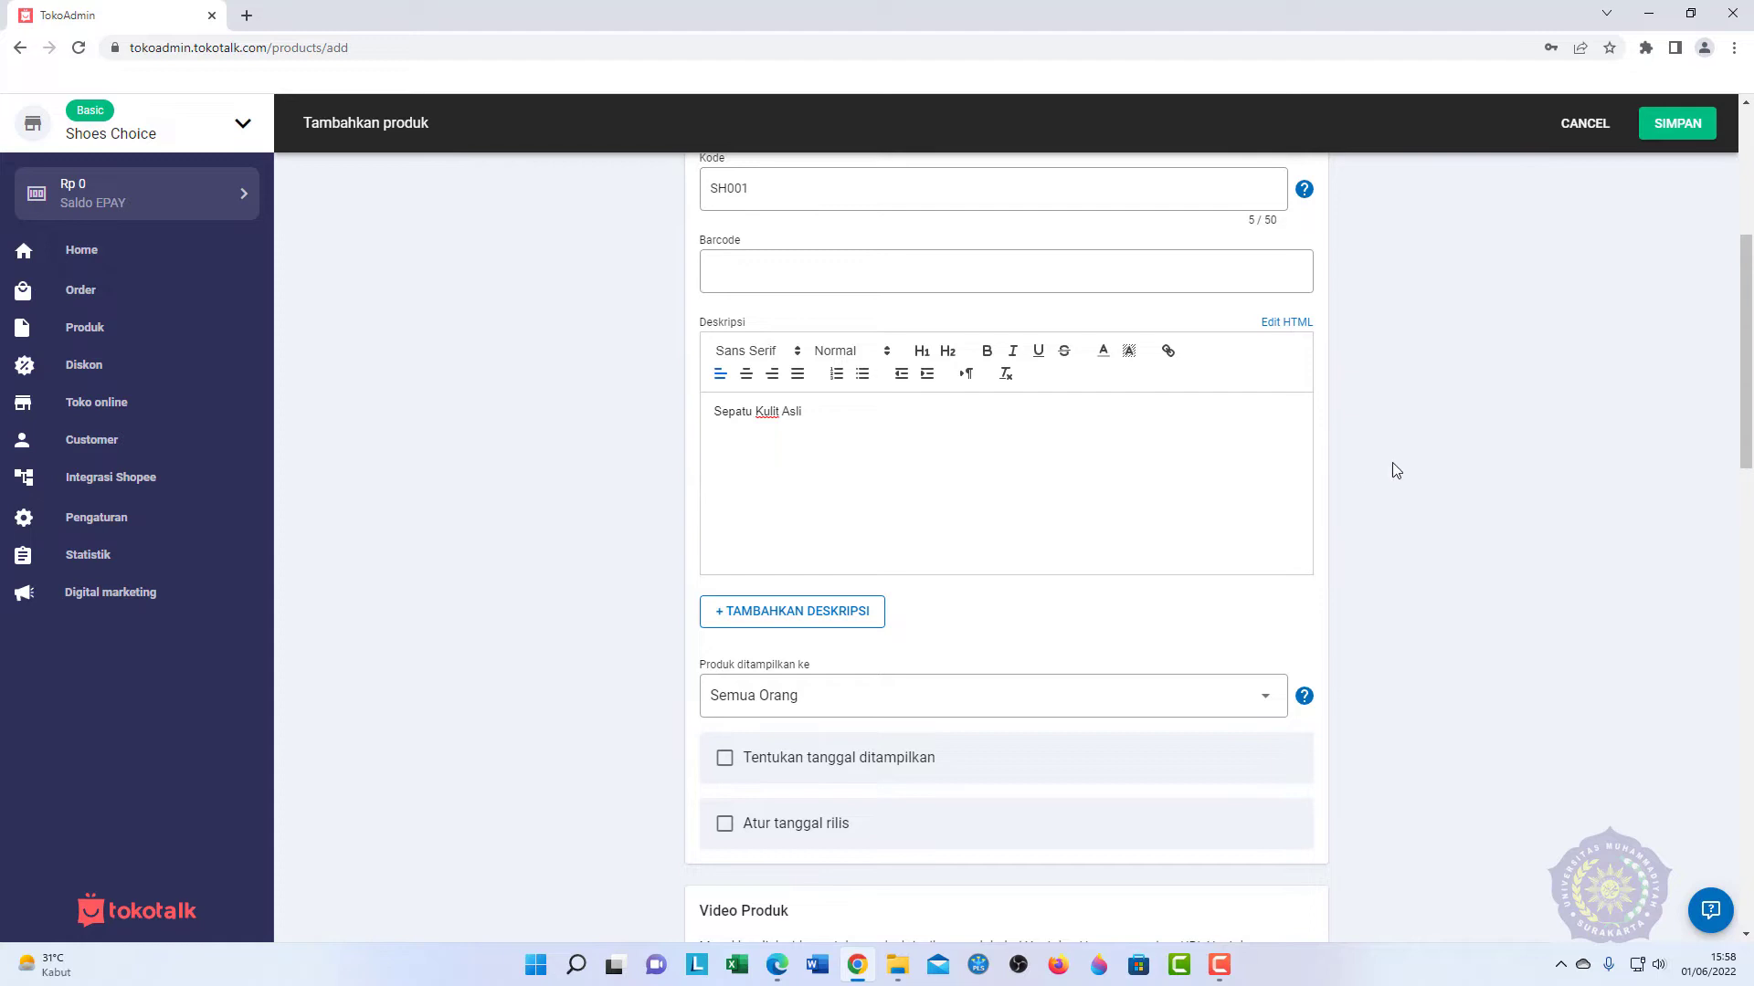
scroll(1033, 423, down, 4)
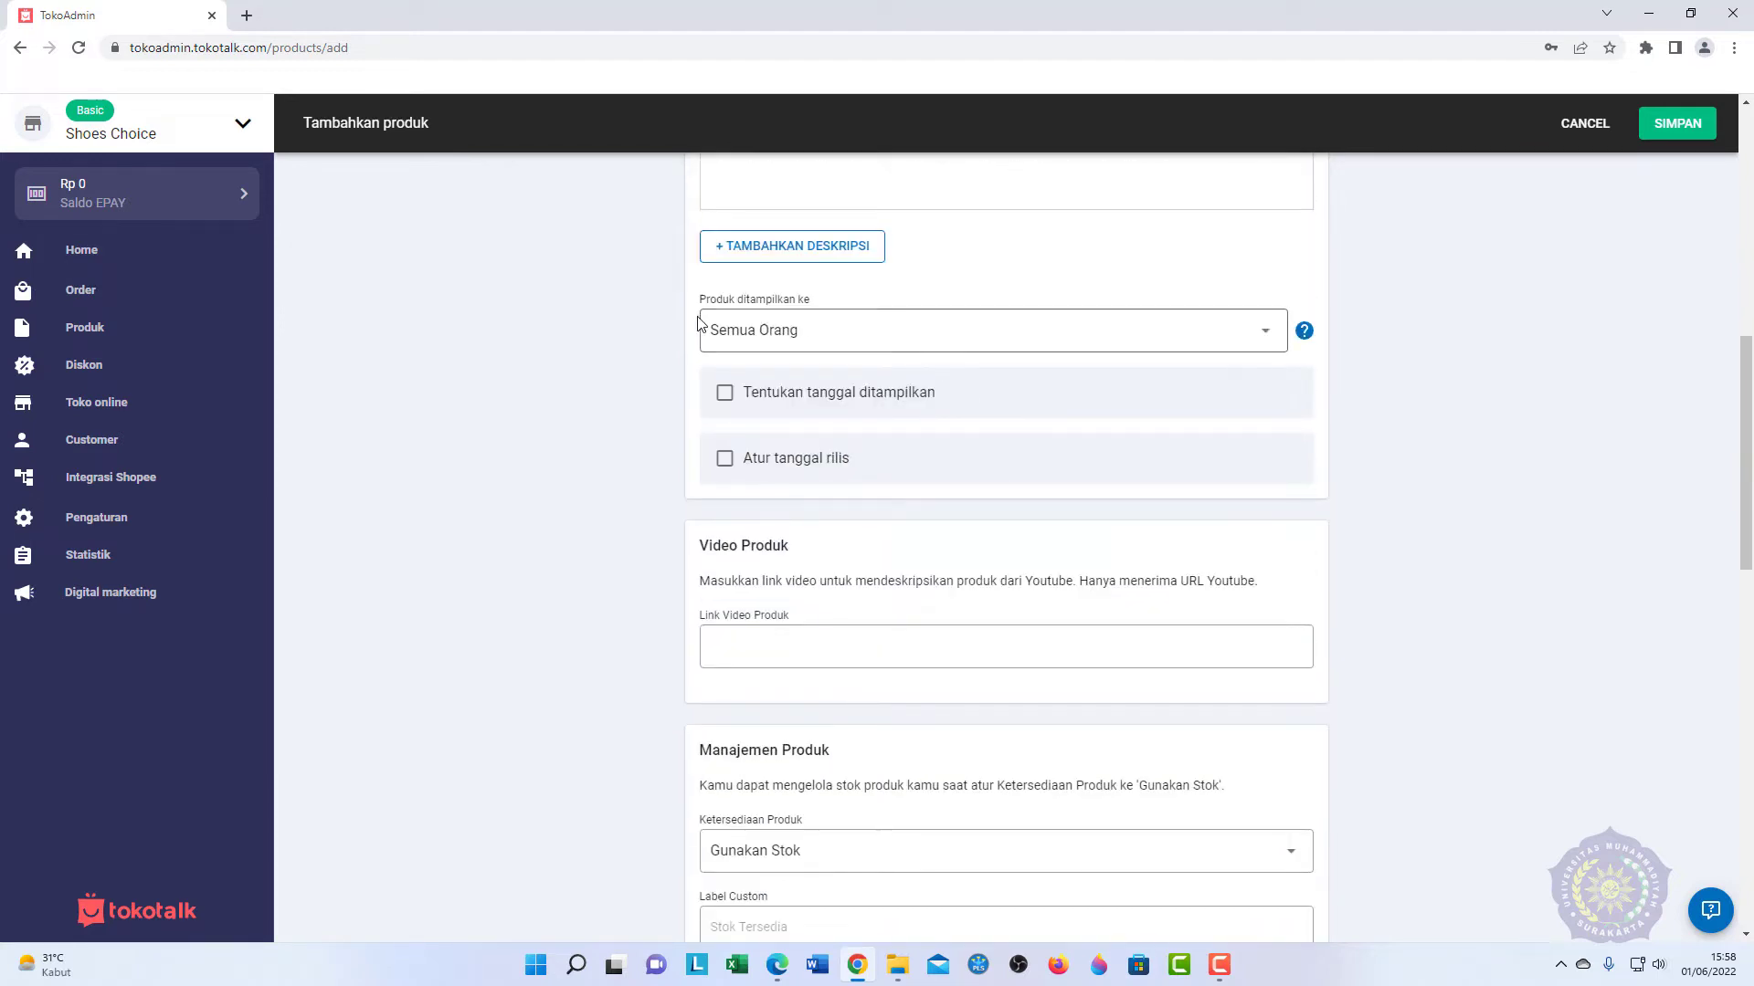
click(828, 344)
click(1565, 362)
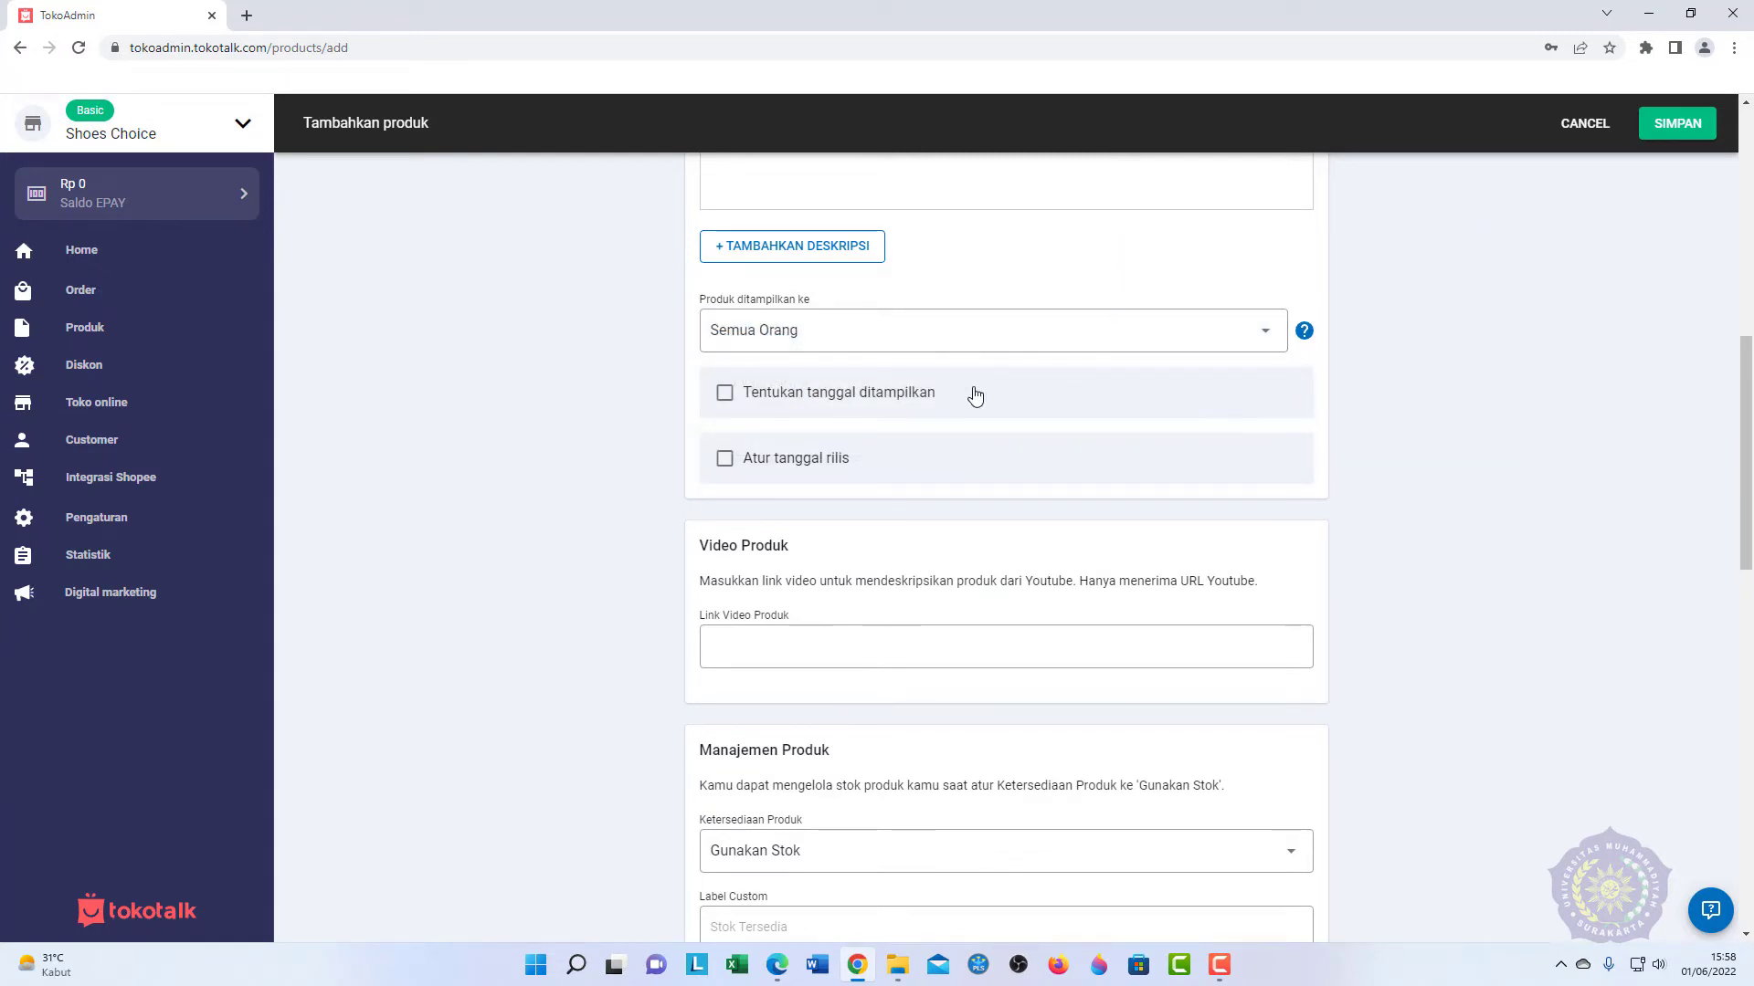
click(819, 400)
click(818, 400)
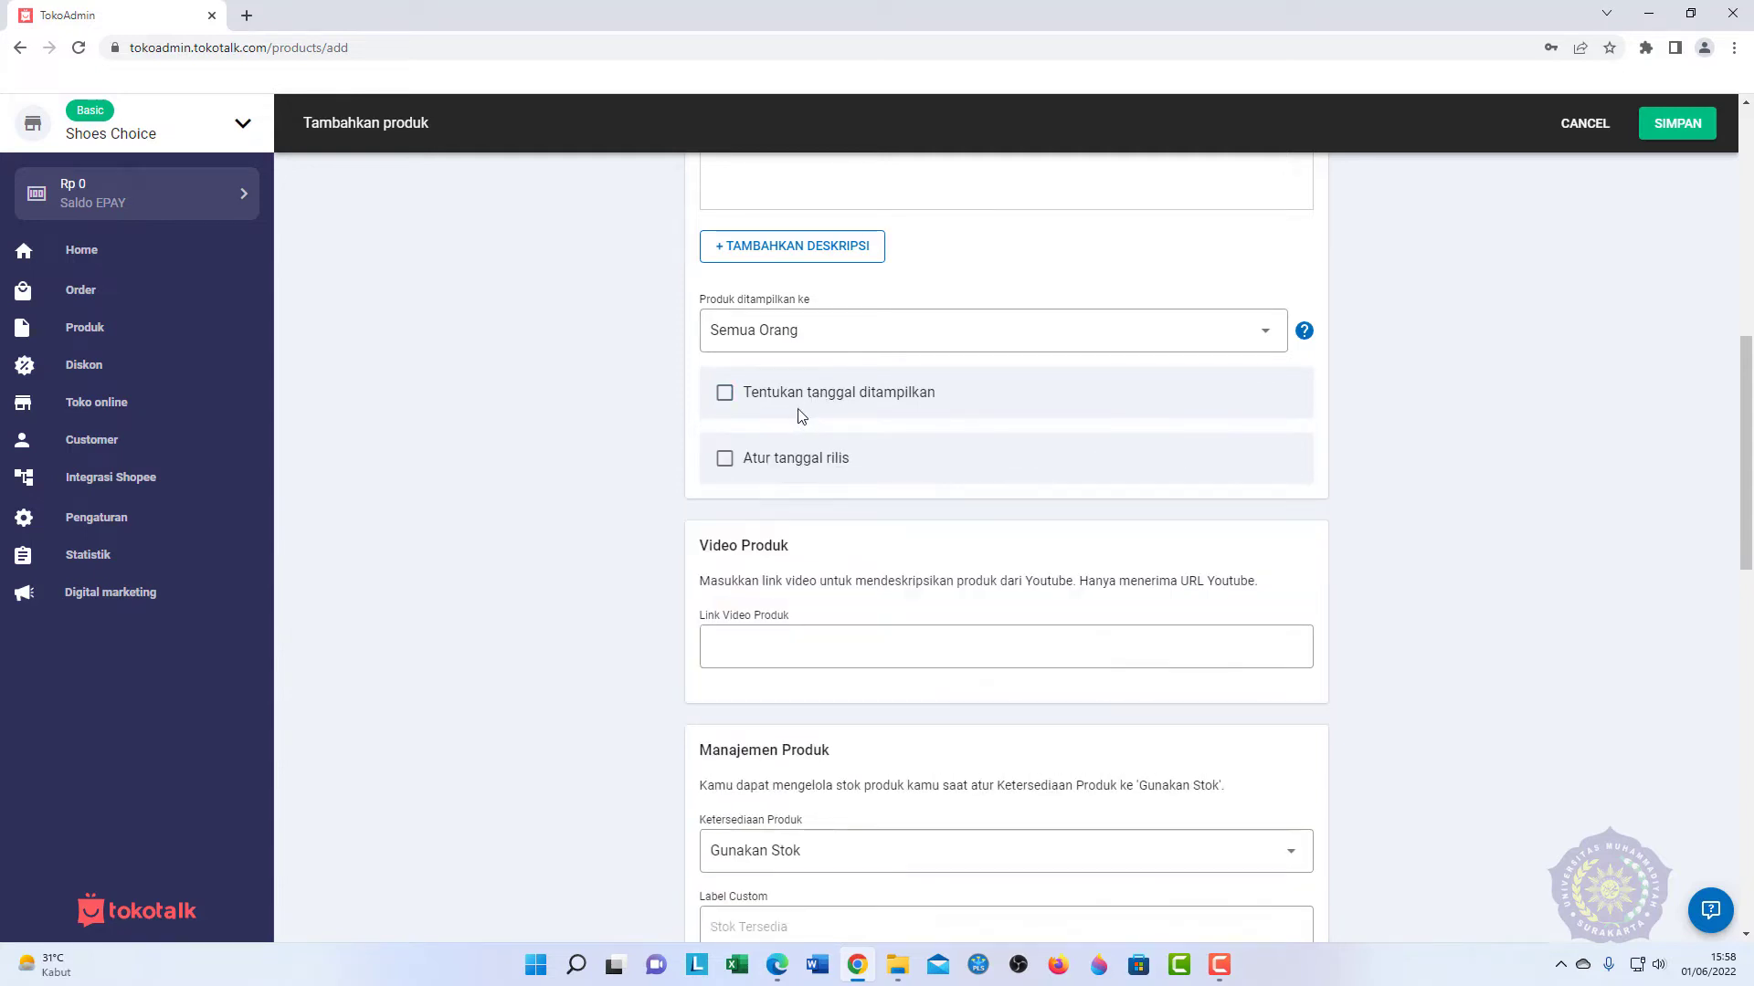
click(796, 461)
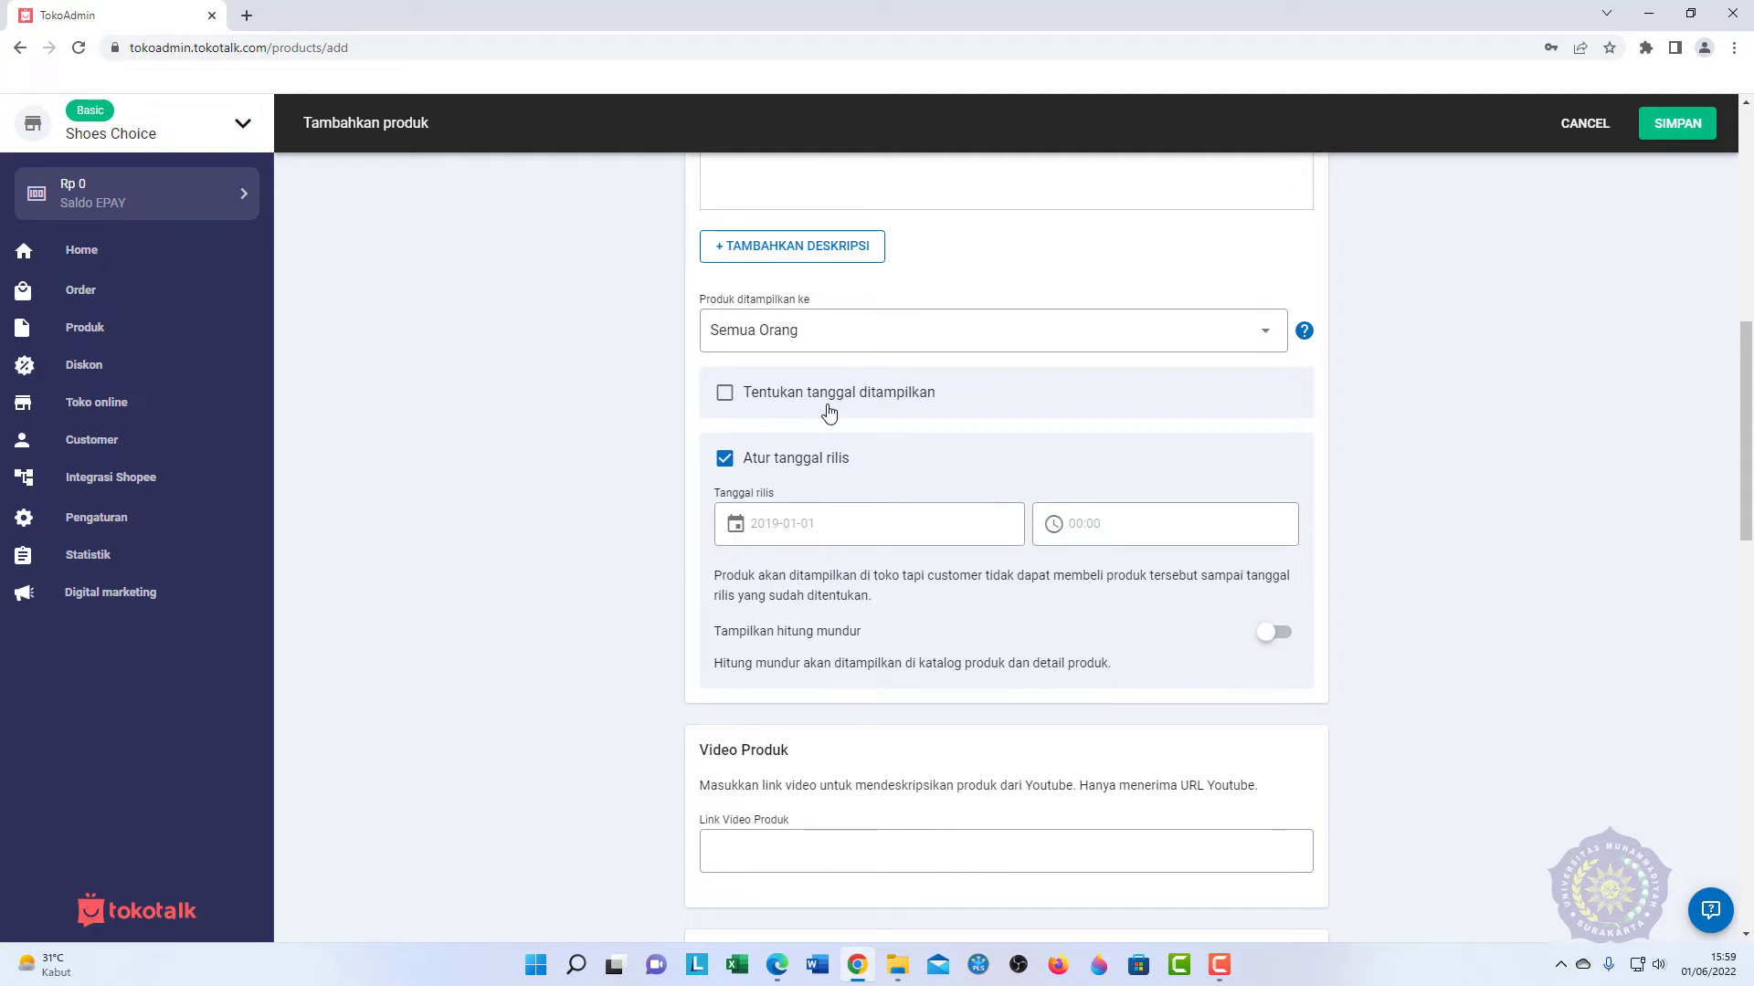
click(804, 461)
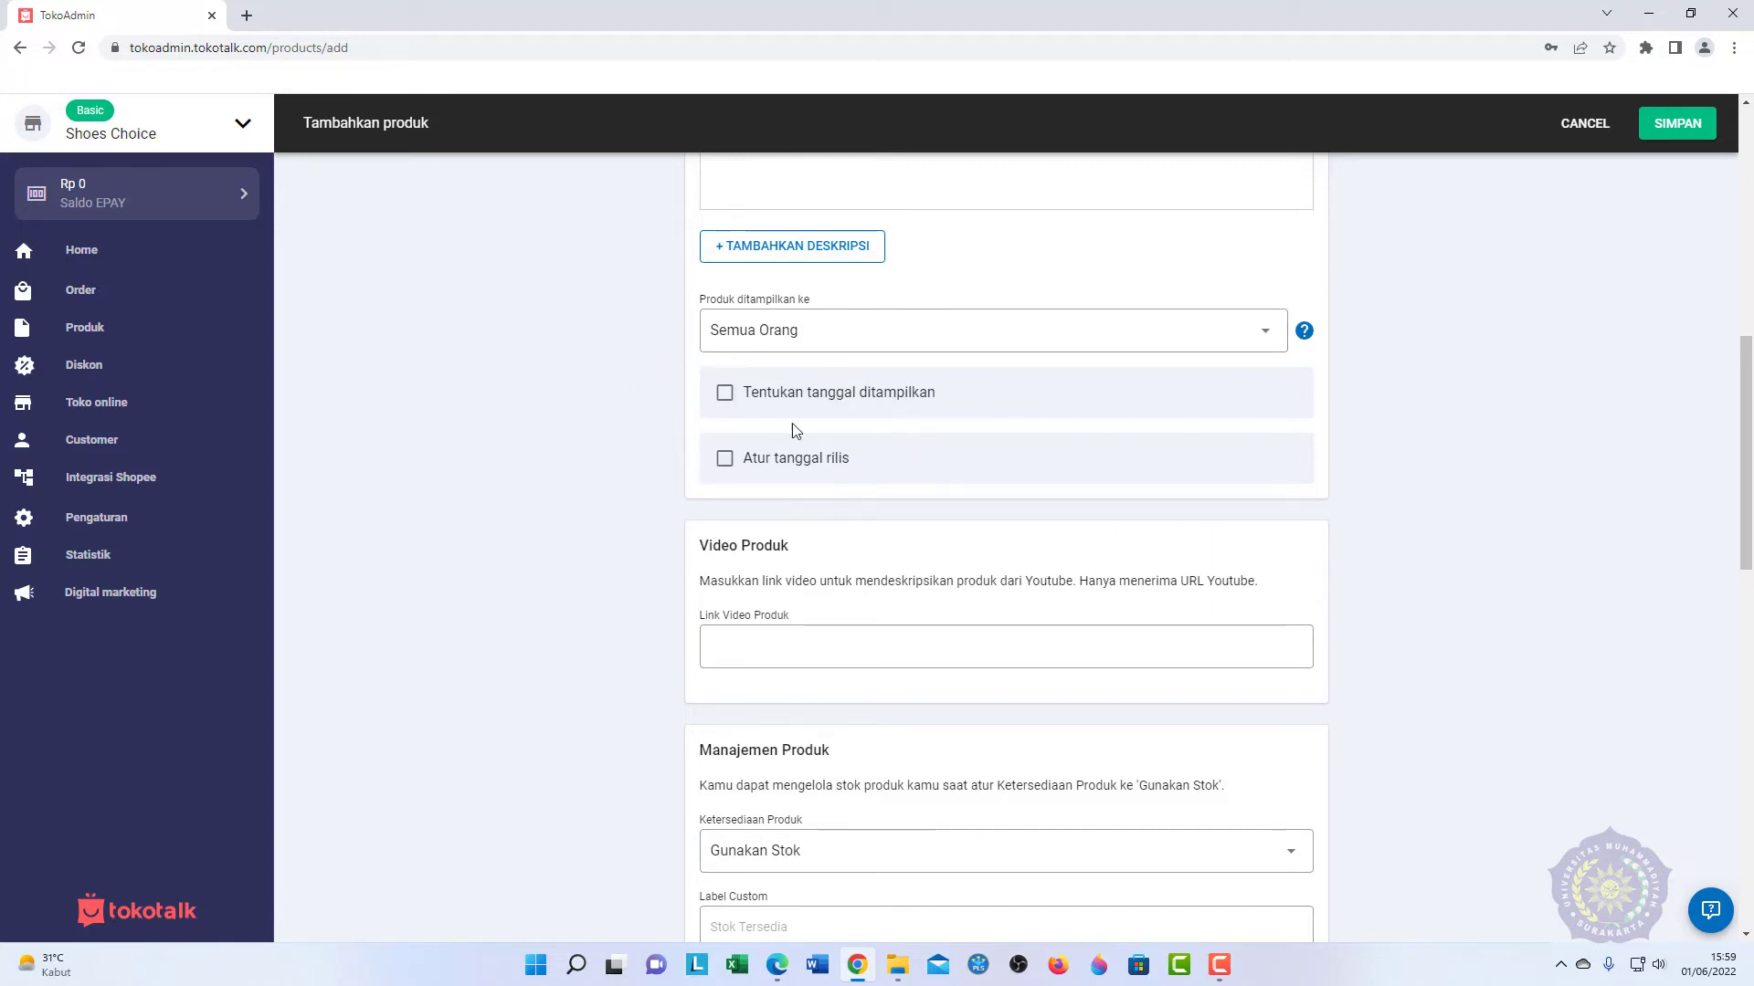
scroll(892, 411, down, 2)
scroll(801, 395, up, 2)
click(826, 387)
click(831, 402)
Step: Keep the product availability on Gunakan Stok and set the custom stock label to Tersedia
scroll(842, 422, down, 2)
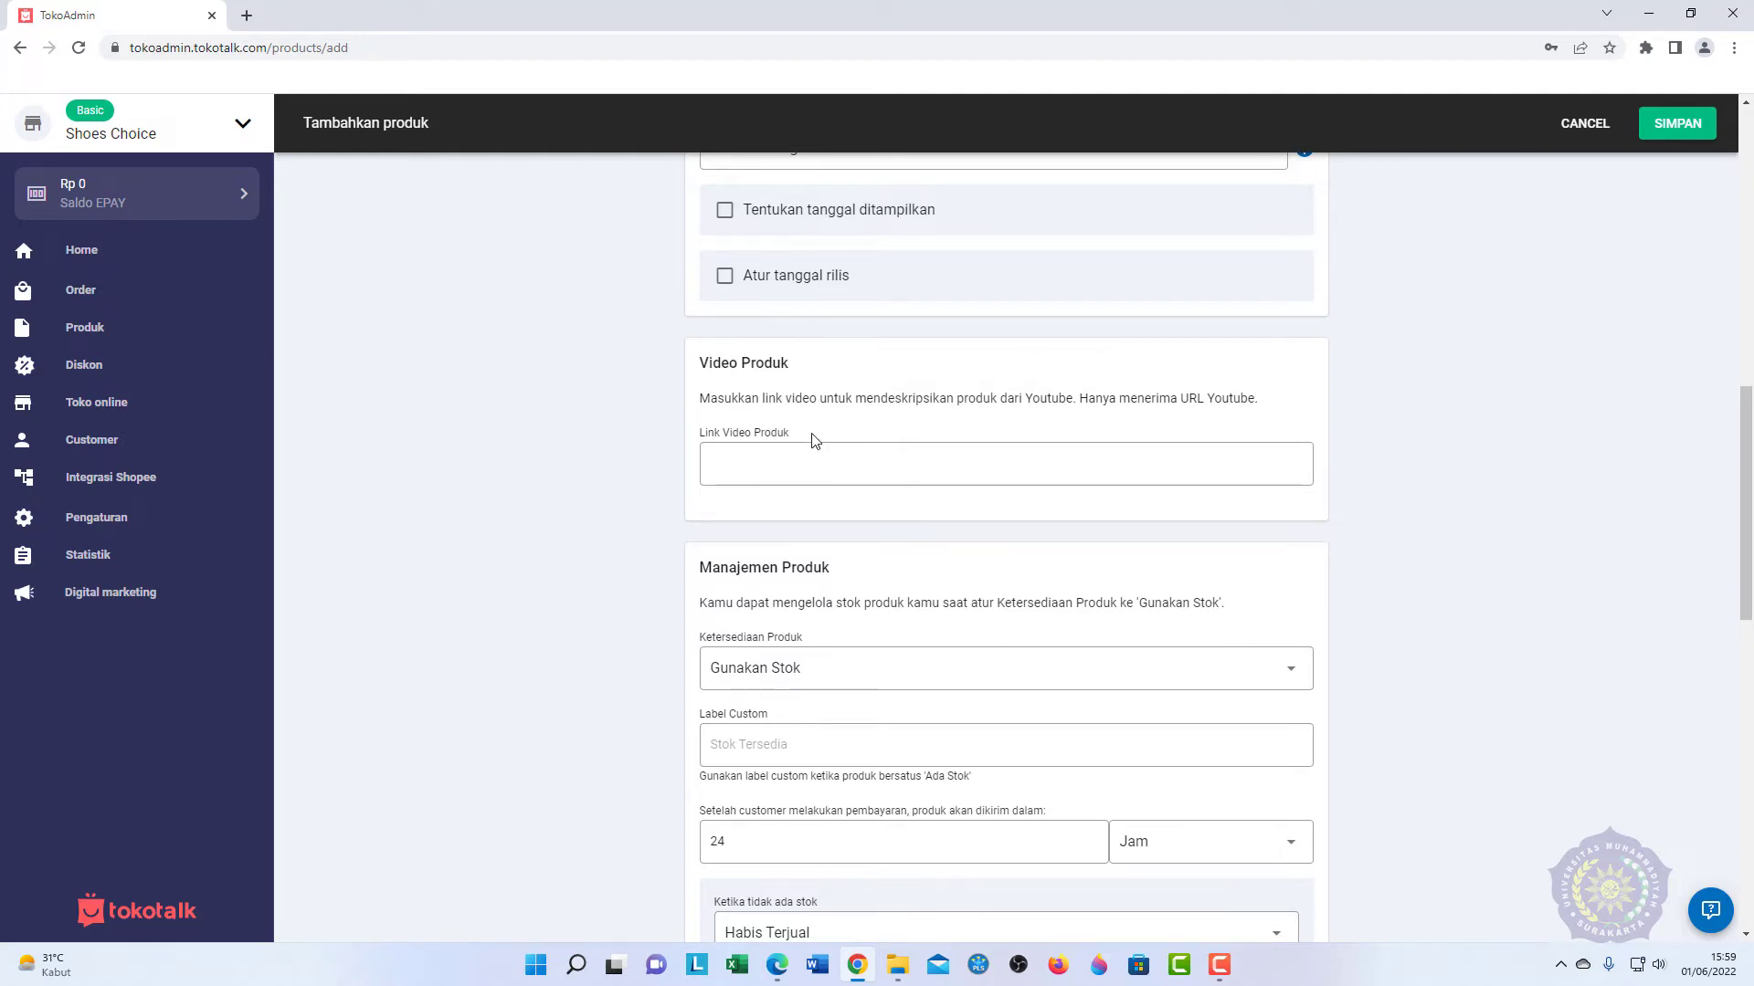
scroll(818, 453, down, 3)
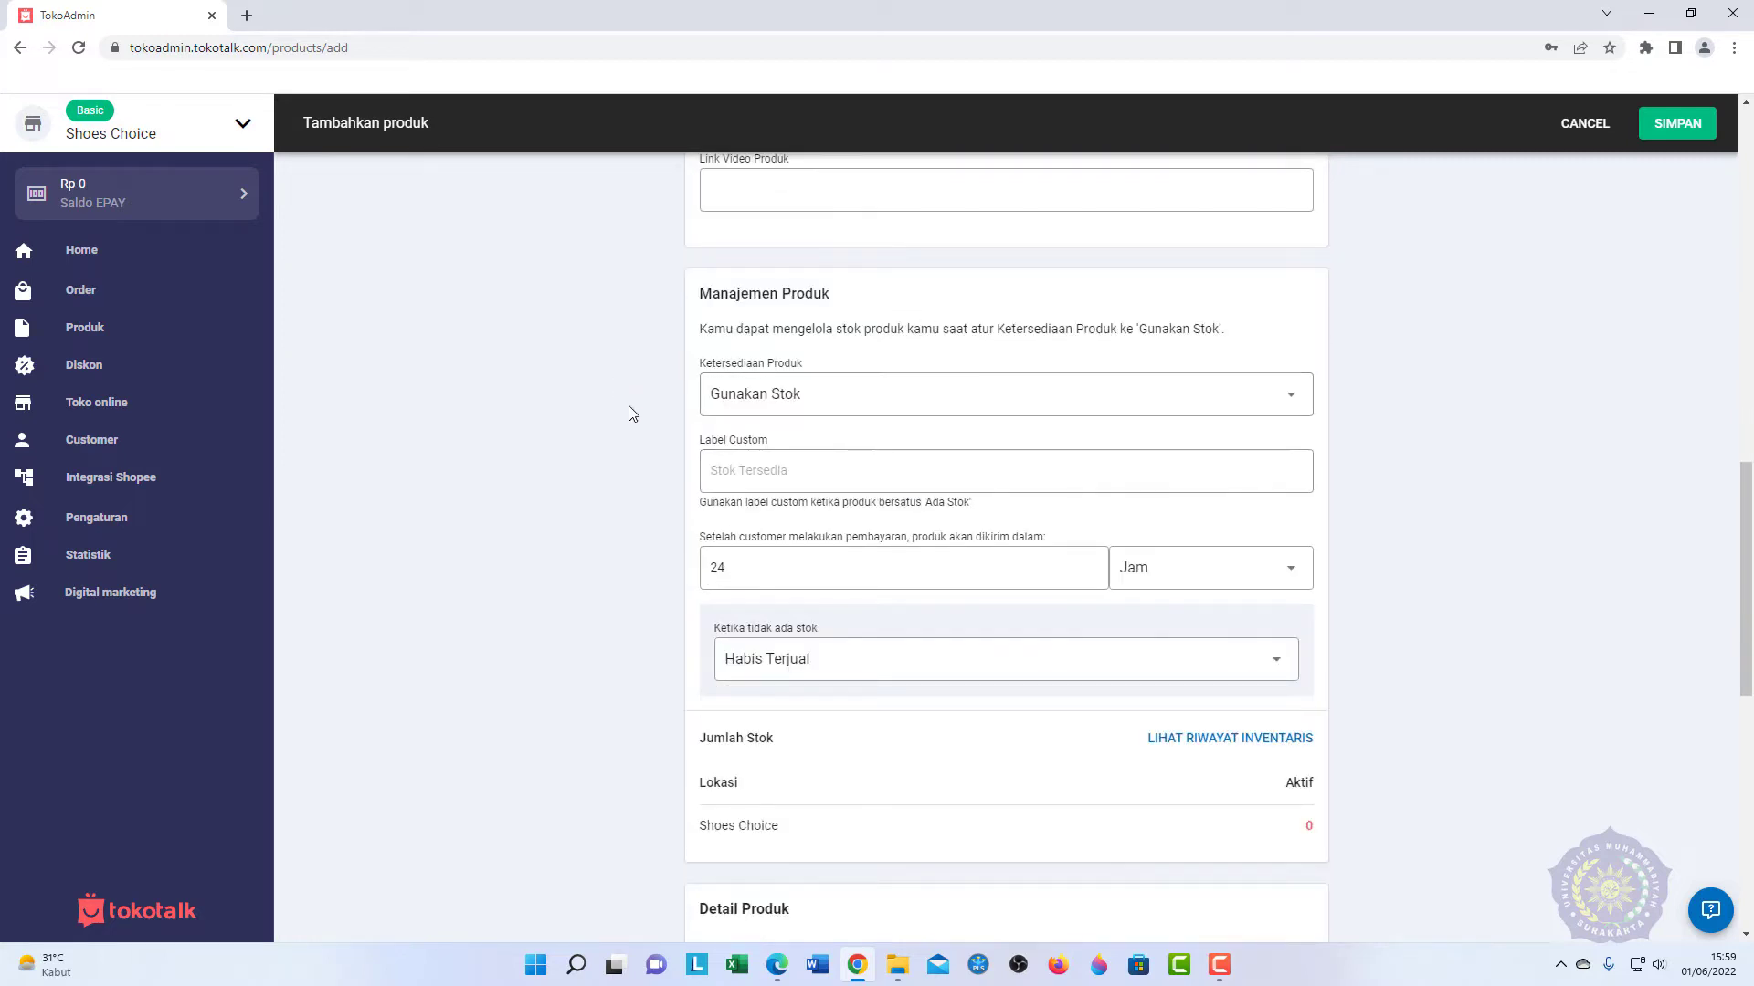
click(774, 400)
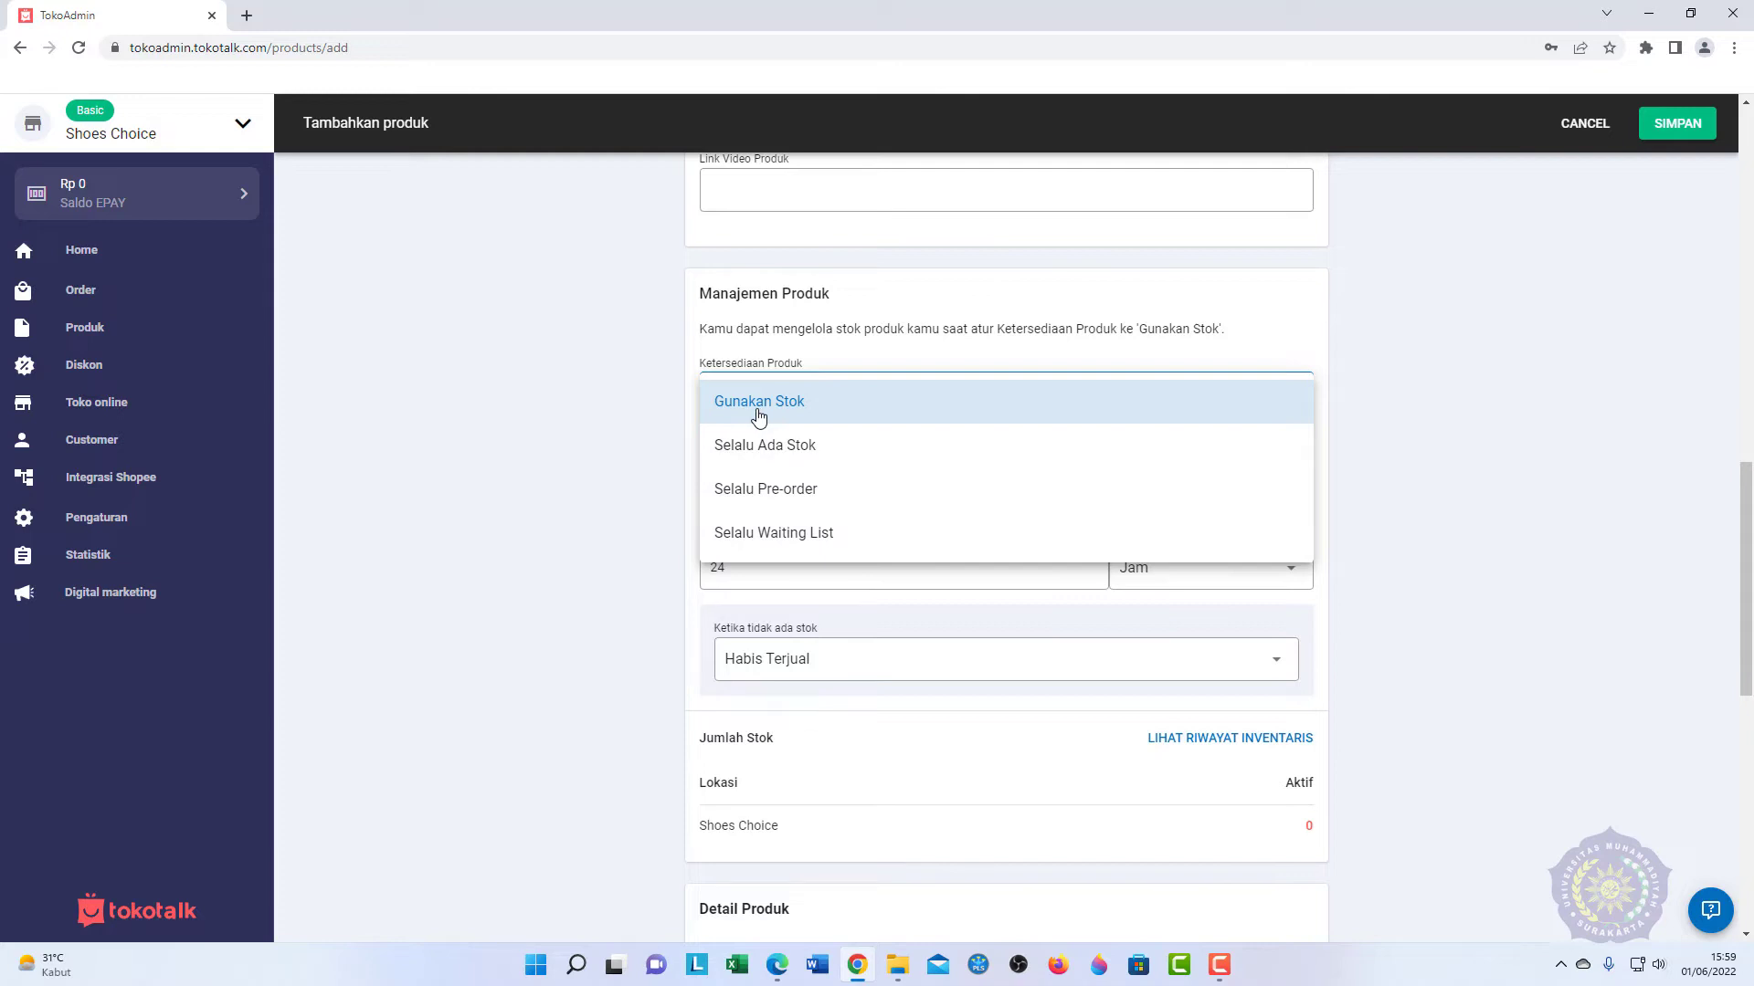
click(878, 353)
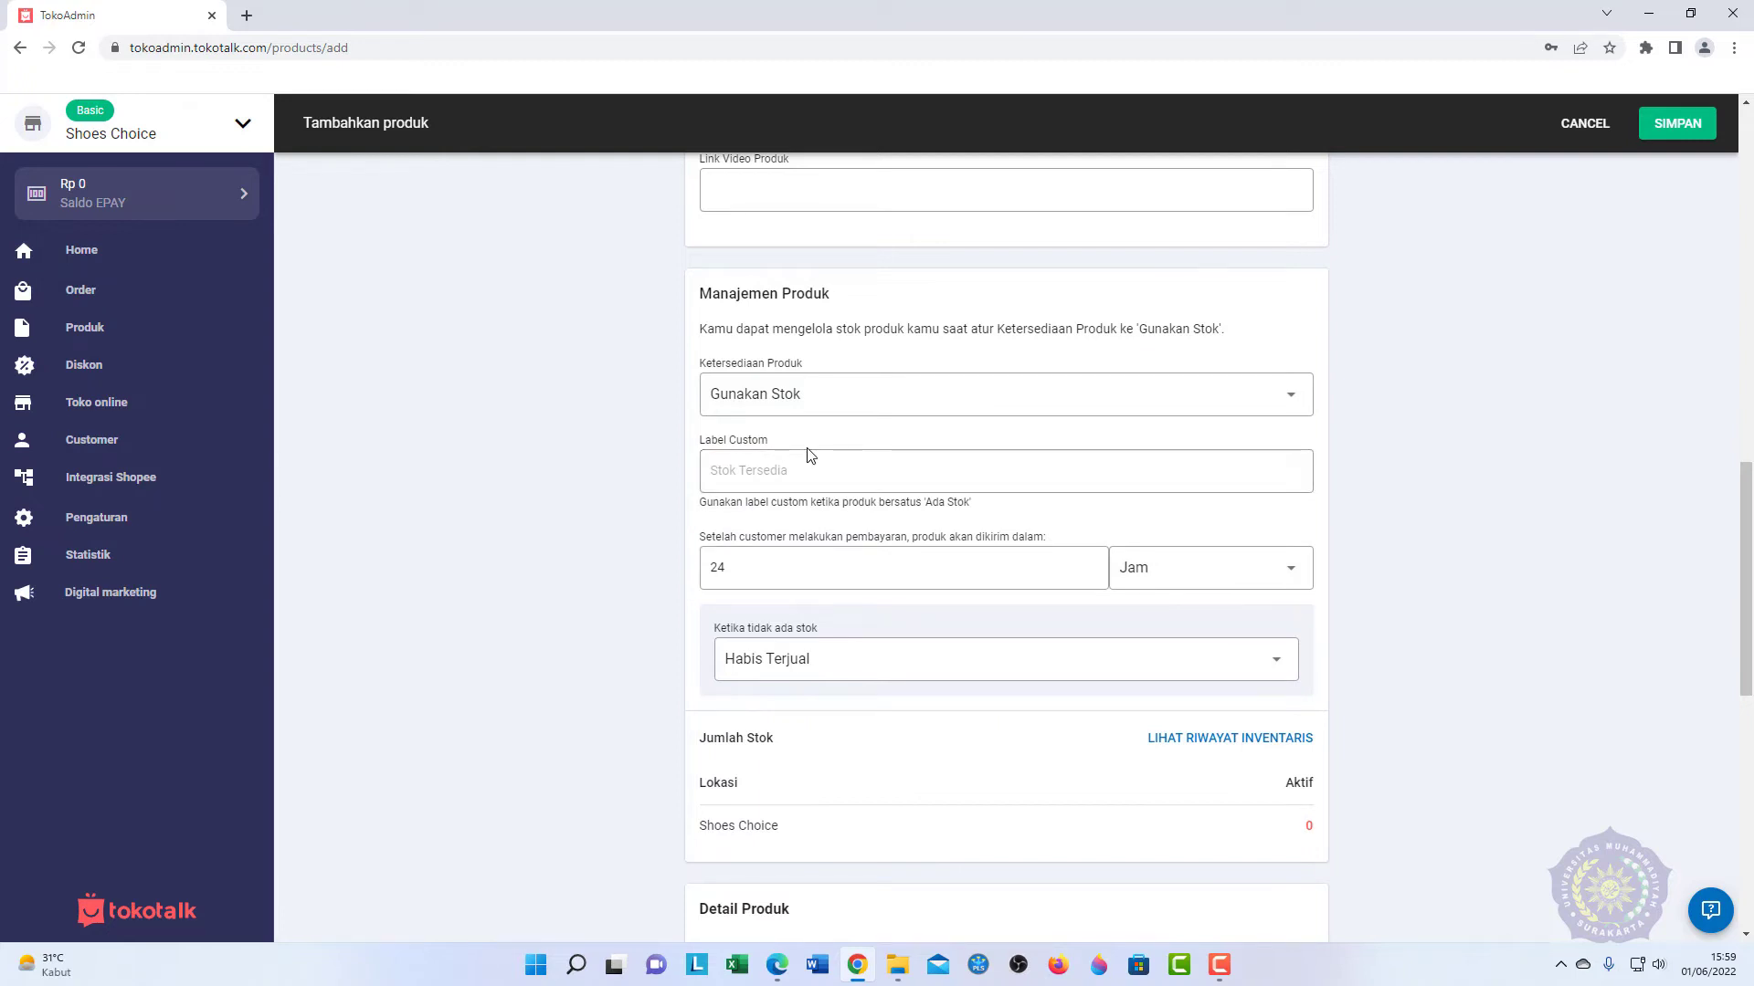
scroll(809, 429, down, 1)
click(813, 379)
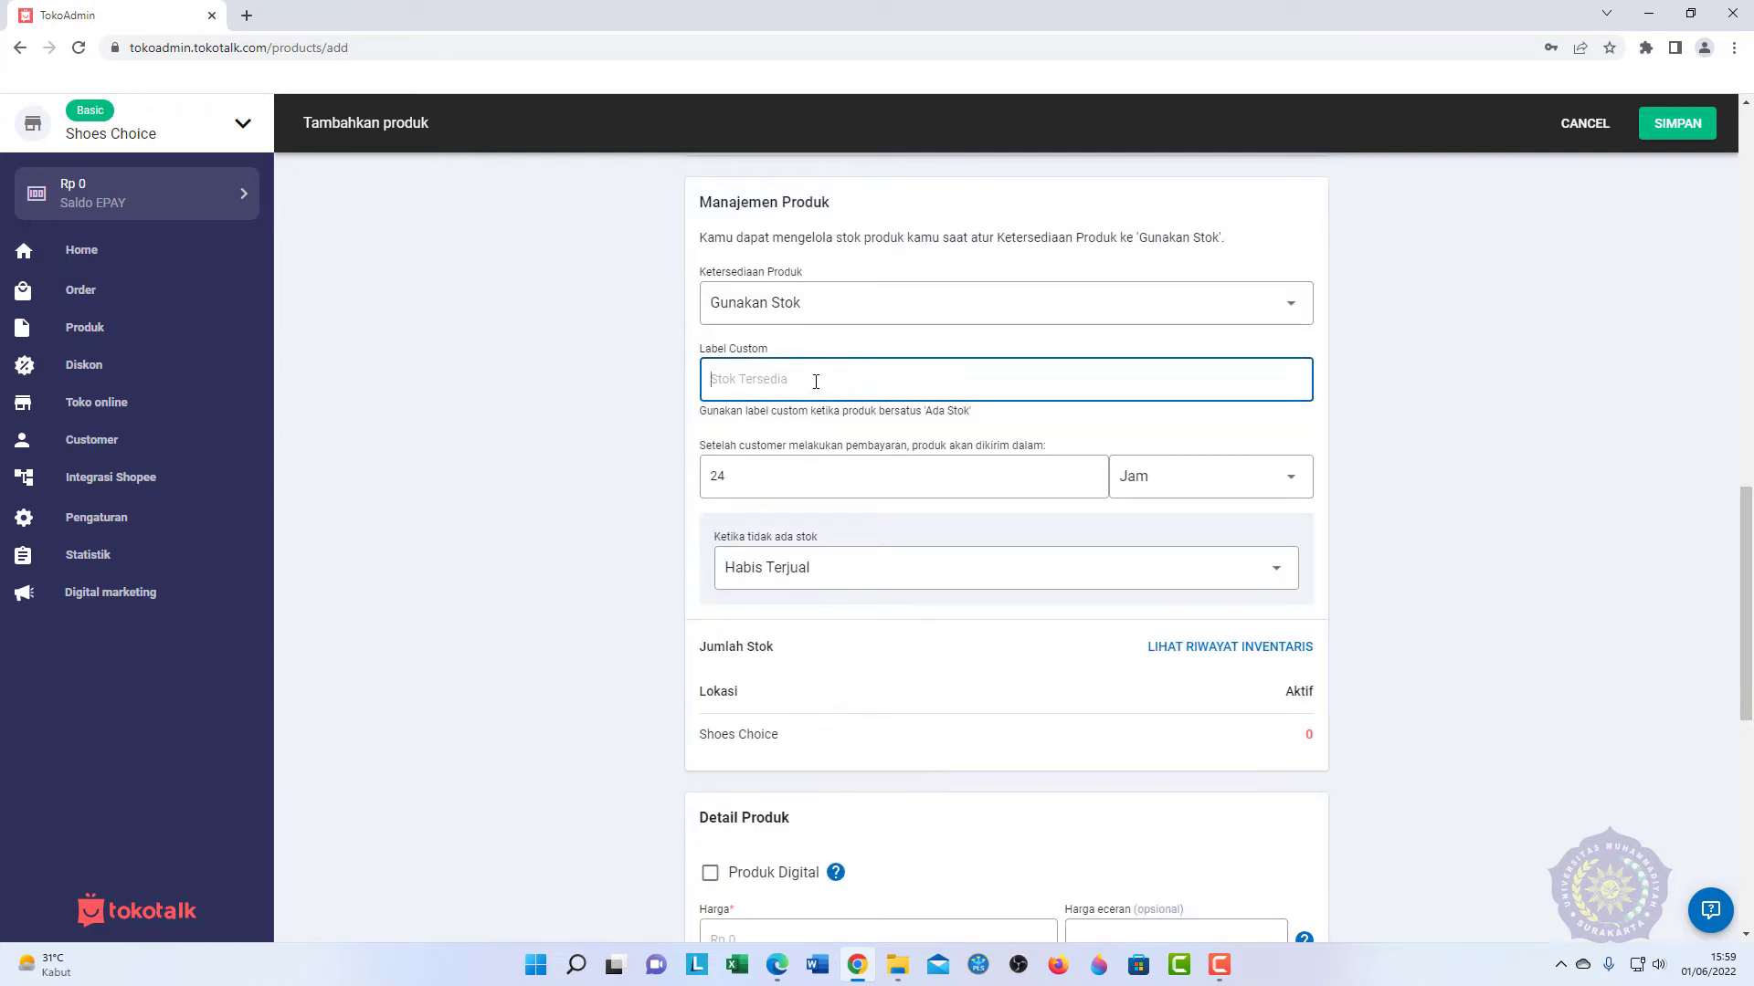
text(Tersedia)
Step: Review the shipping time and out-of-stock options, keeping 24 Jam and Habis Terjual
scroll(820, 408, down, 1)
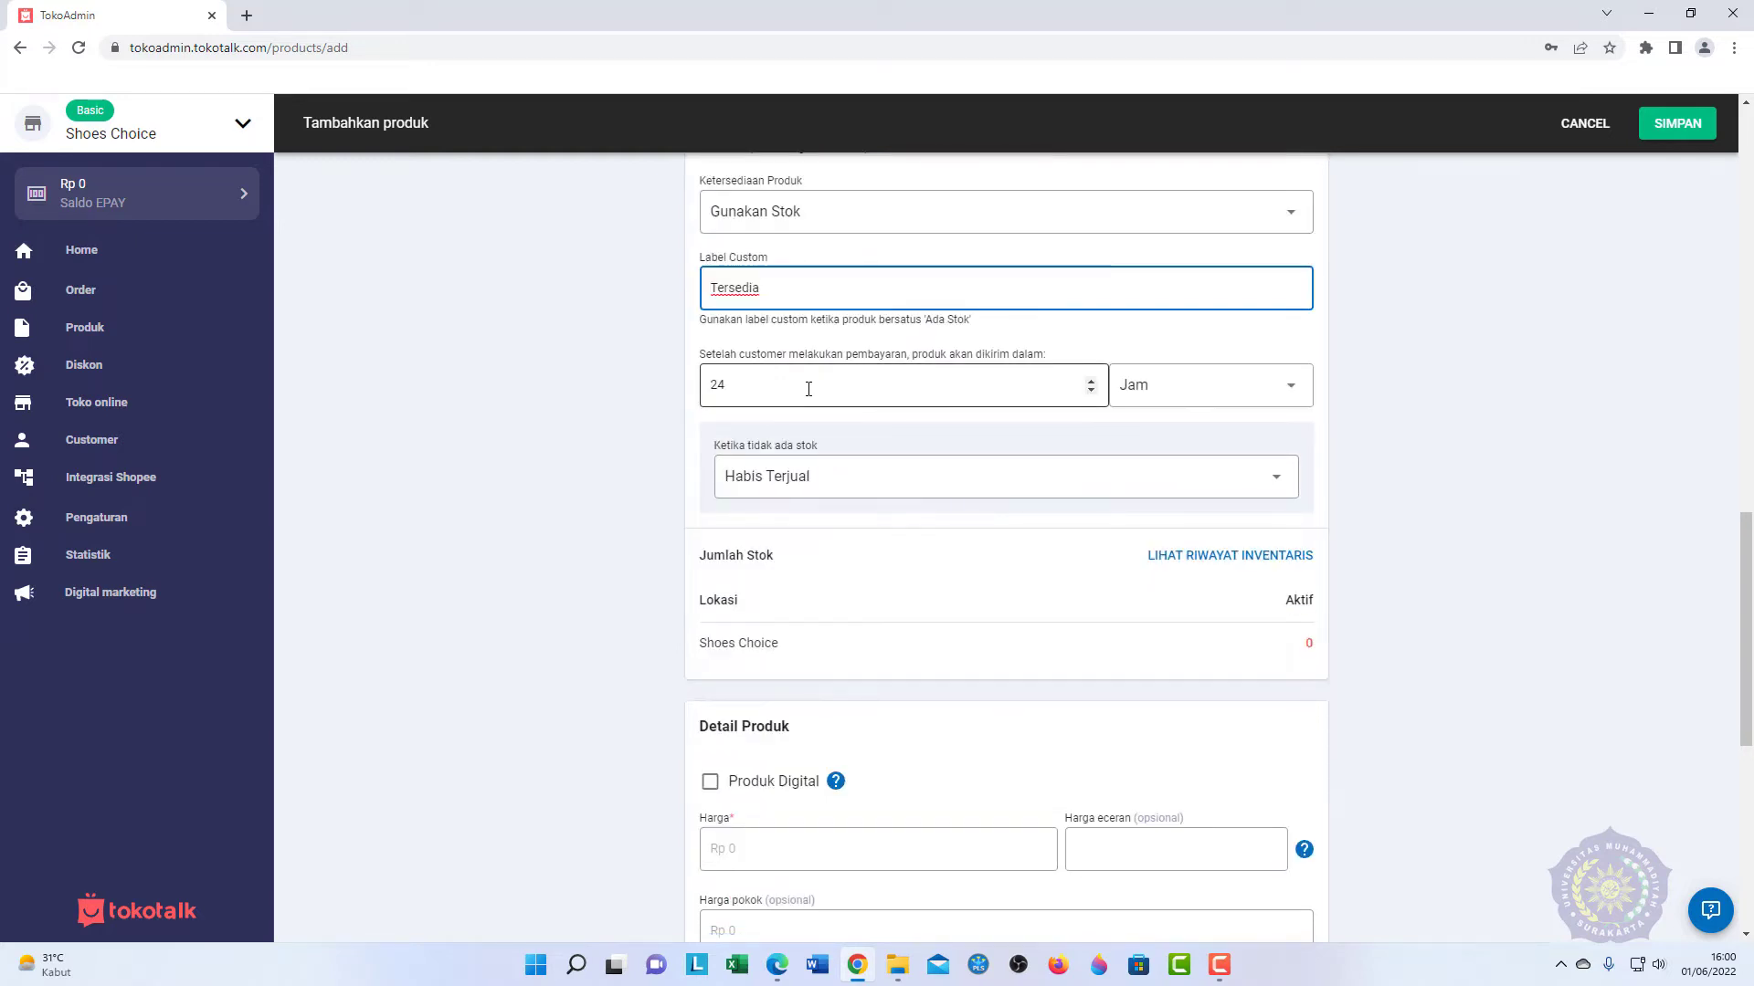
double_click(738, 358)
click(931, 394)
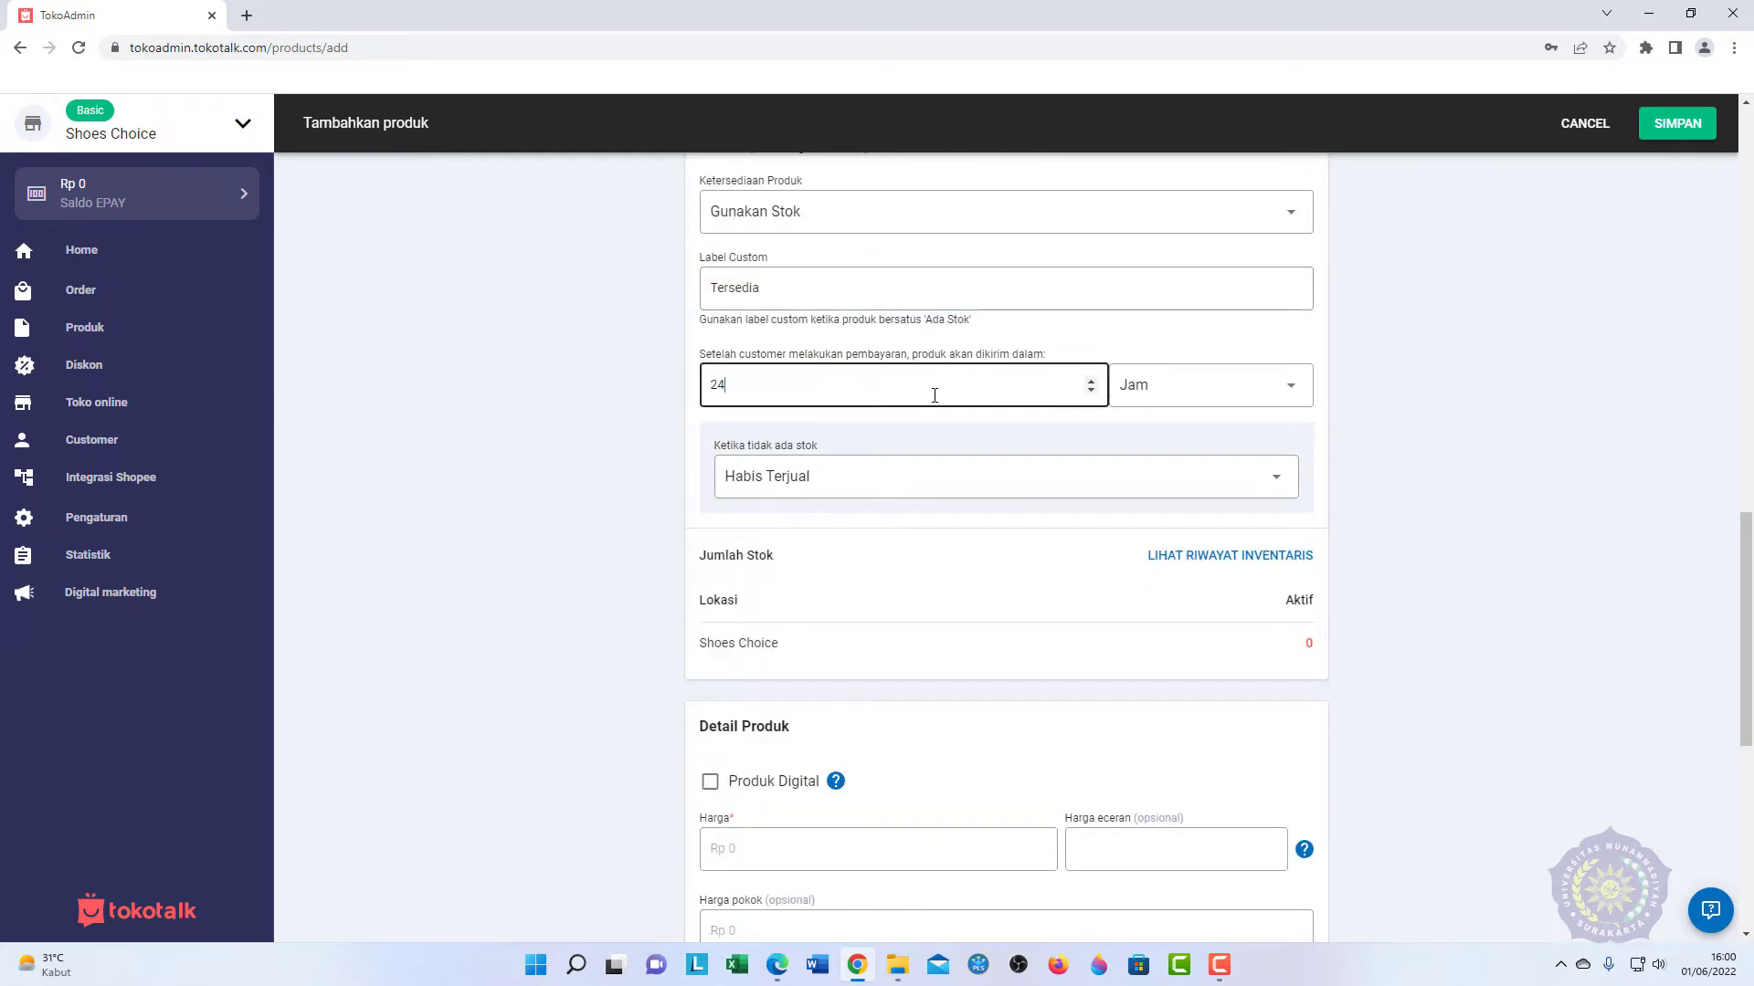
scroll(881, 418, down, 2)
click(818, 293)
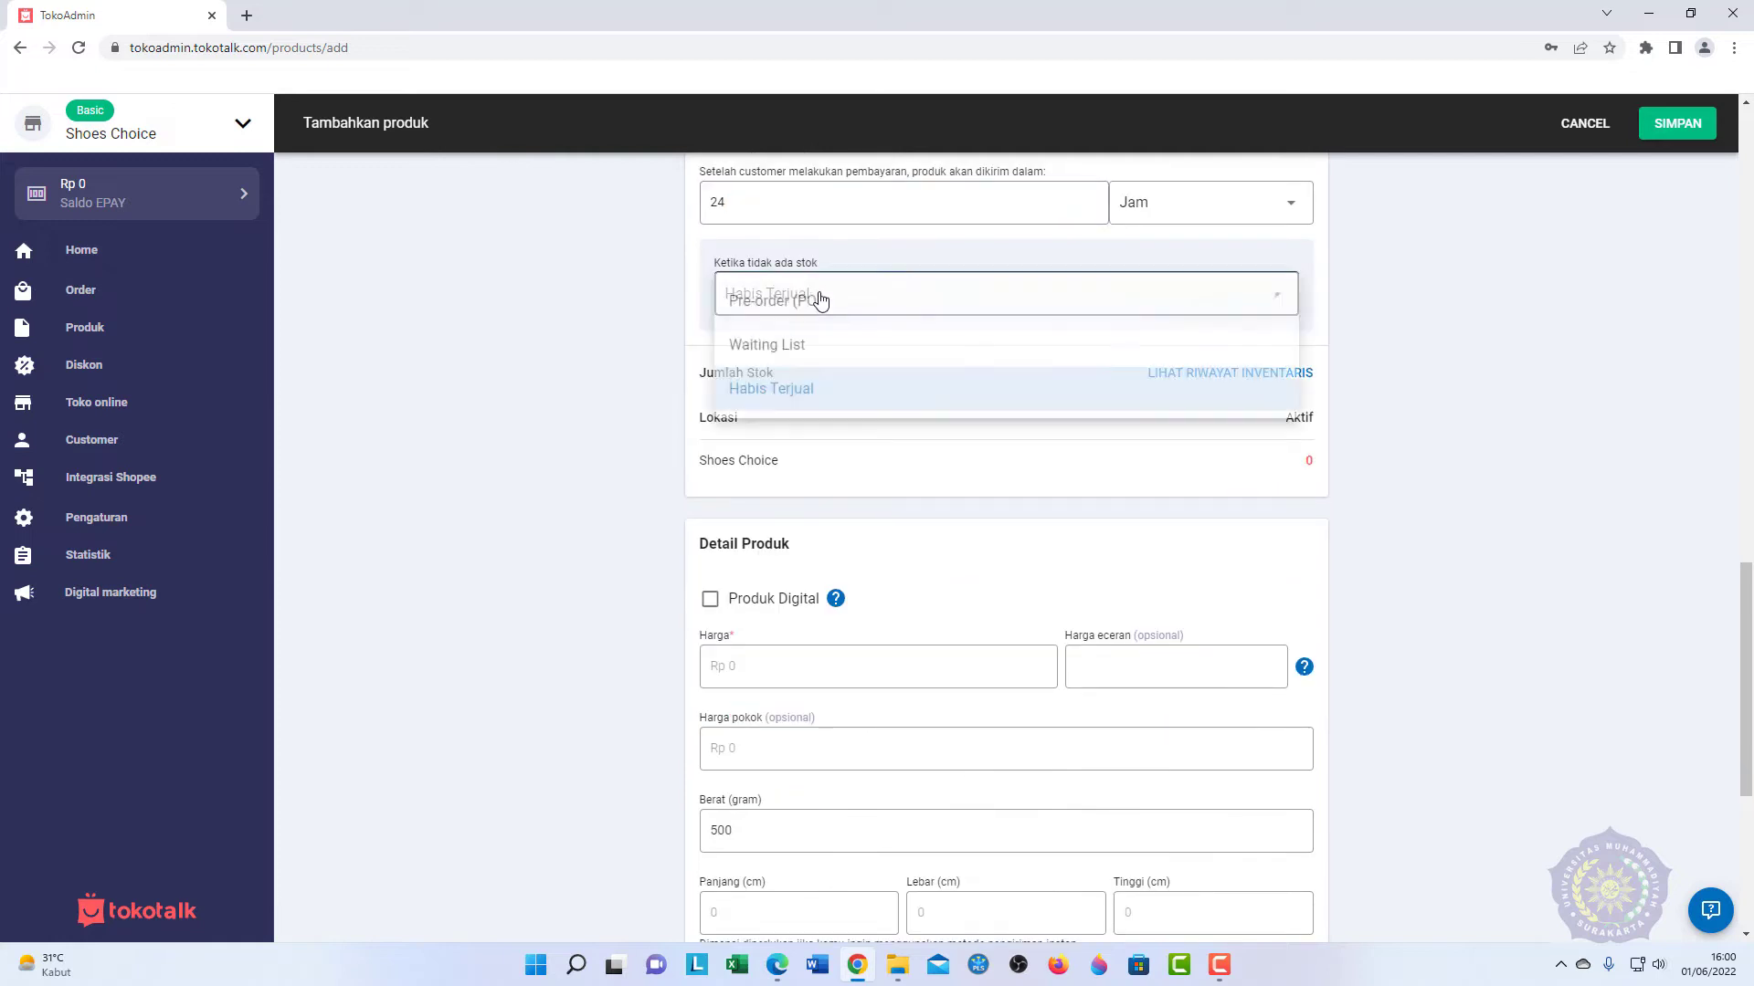
click(1215, 382)
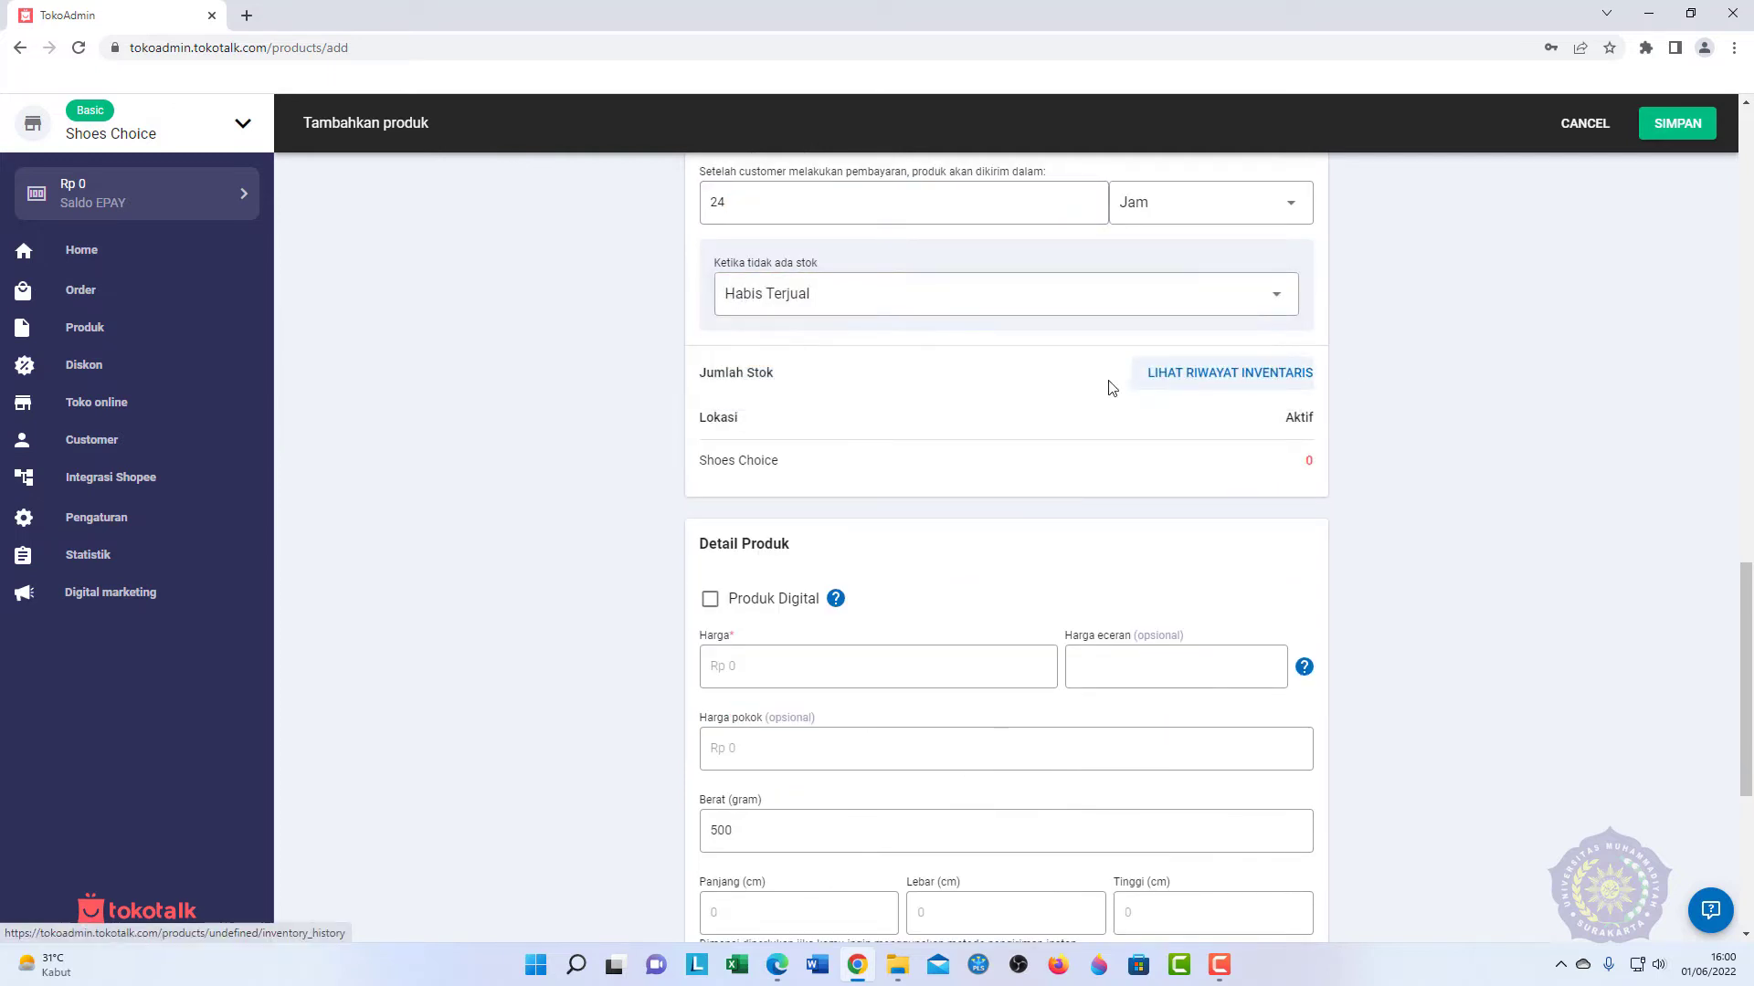
Step: Try to open the product's inventory history, choosing to stay on the product form
click(1170, 383)
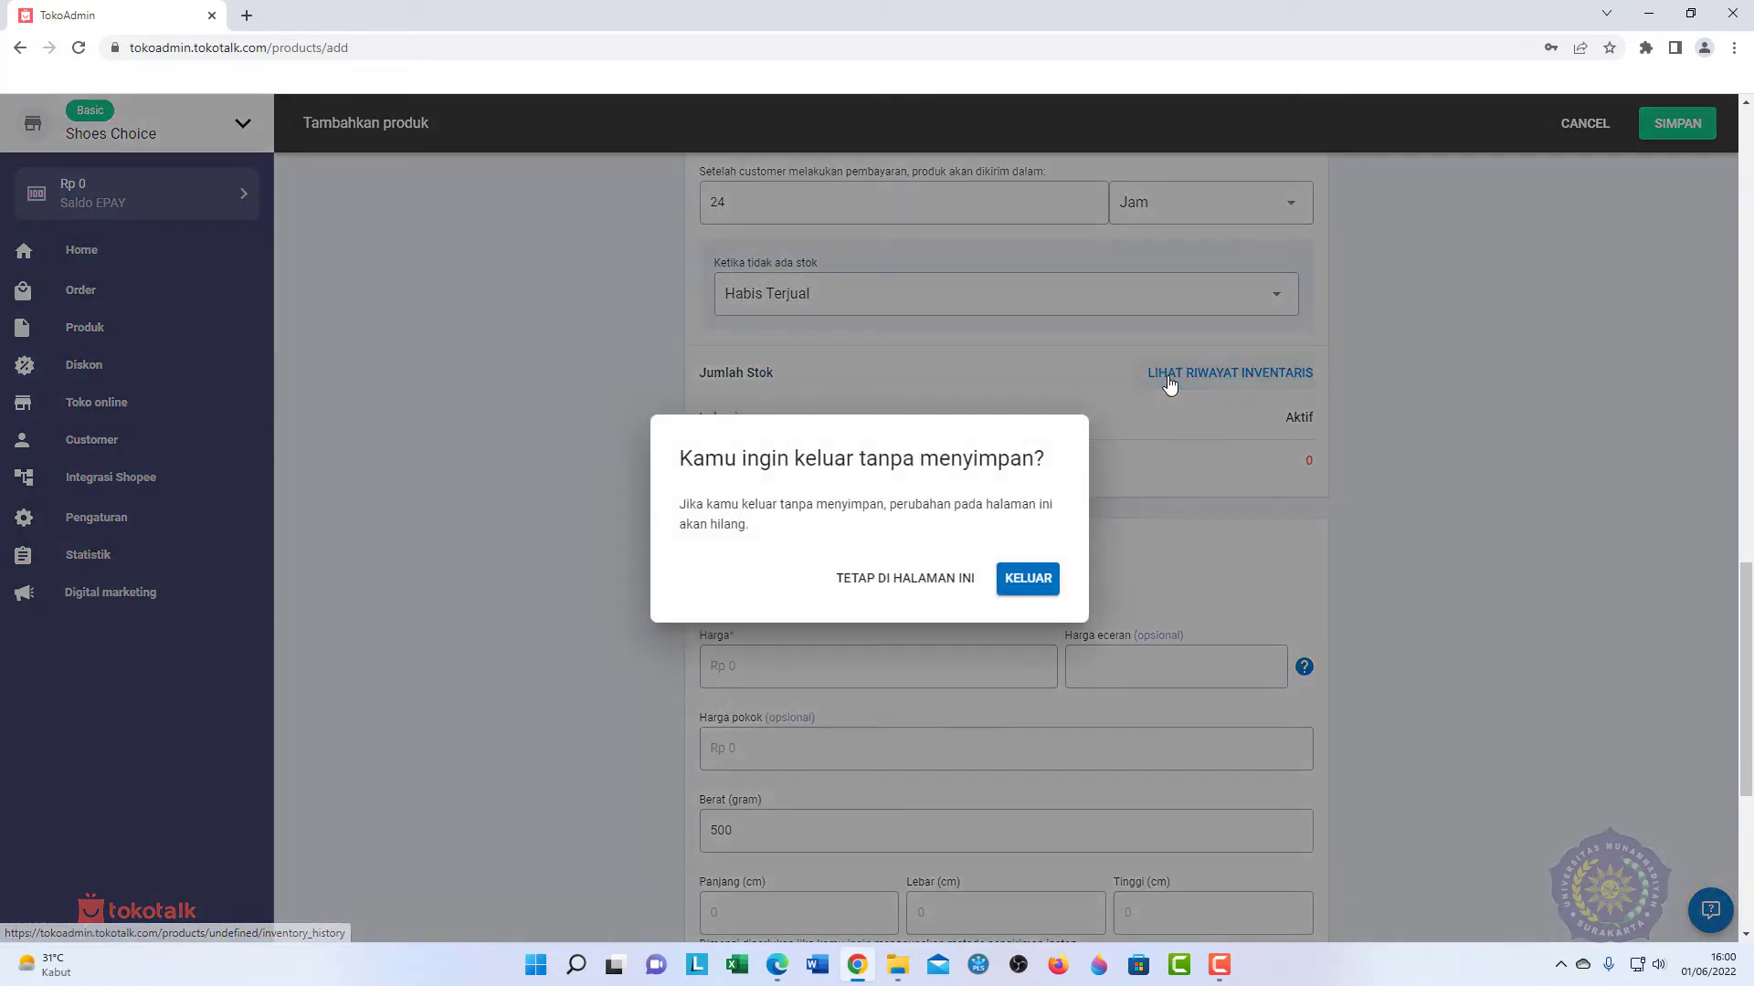
click(927, 577)
Step: Set the product price to 150,000, leaving the optional retail price and cost price empty
scroll(1186, 481, down, 1)
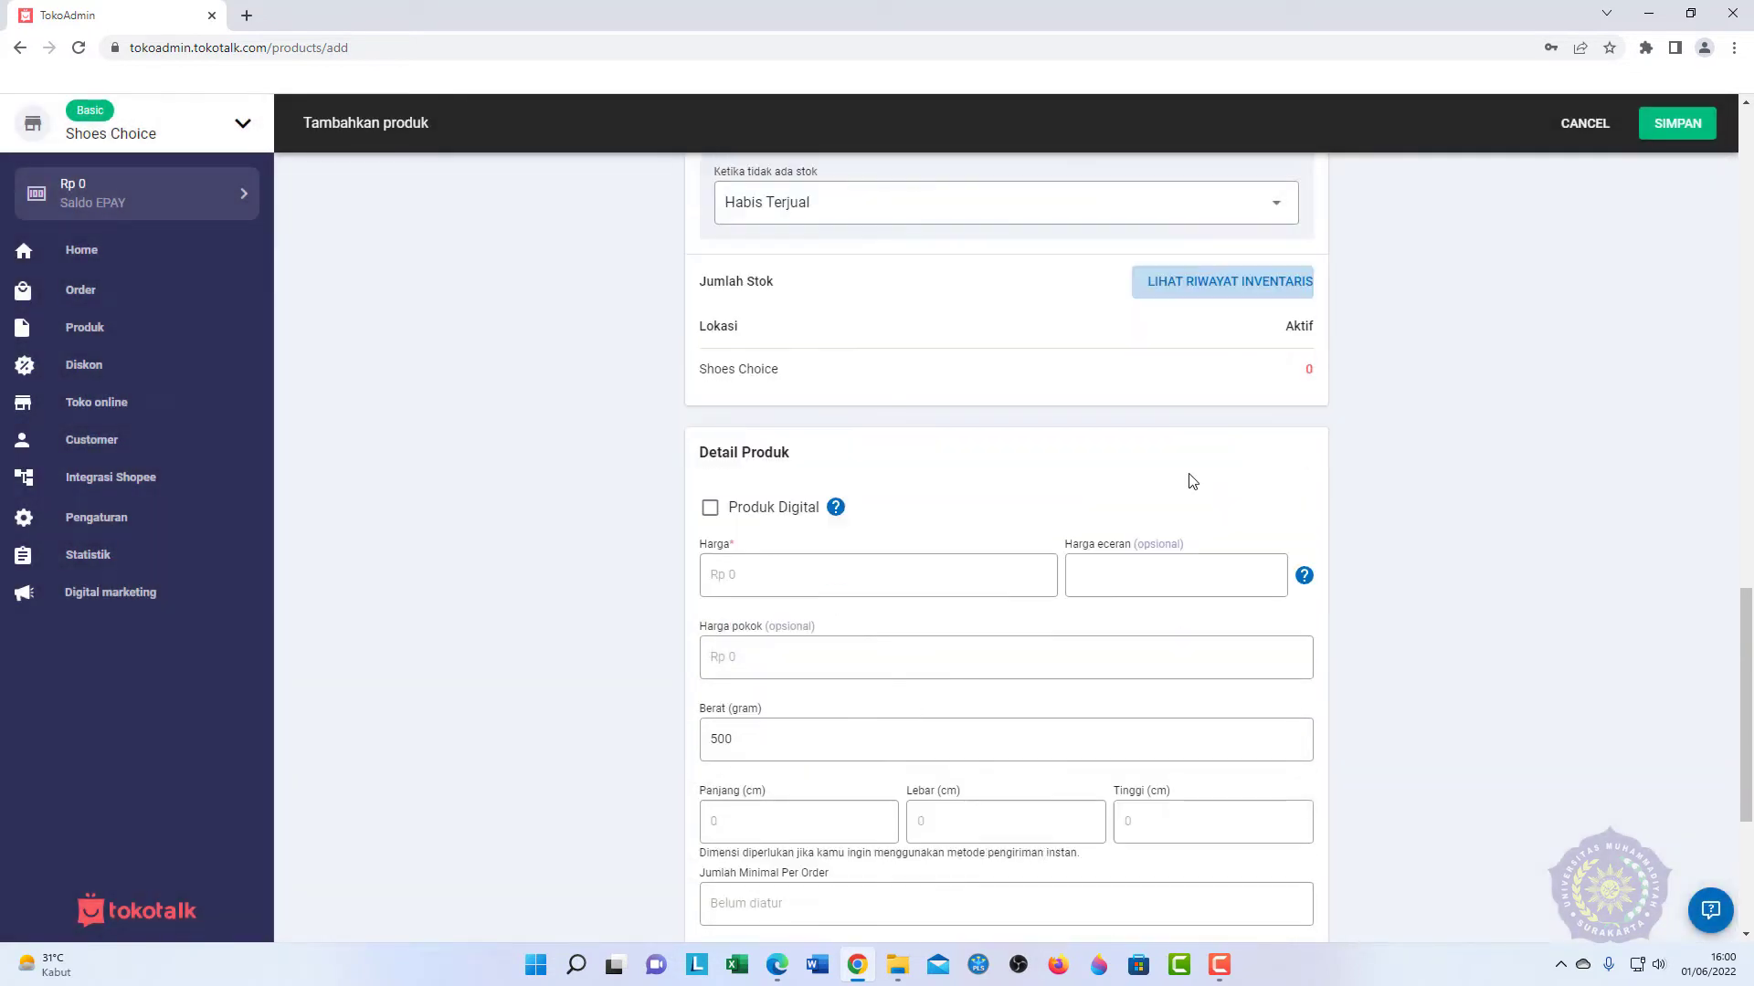
scroll(743, 493, down, 2)
click(787, 384)
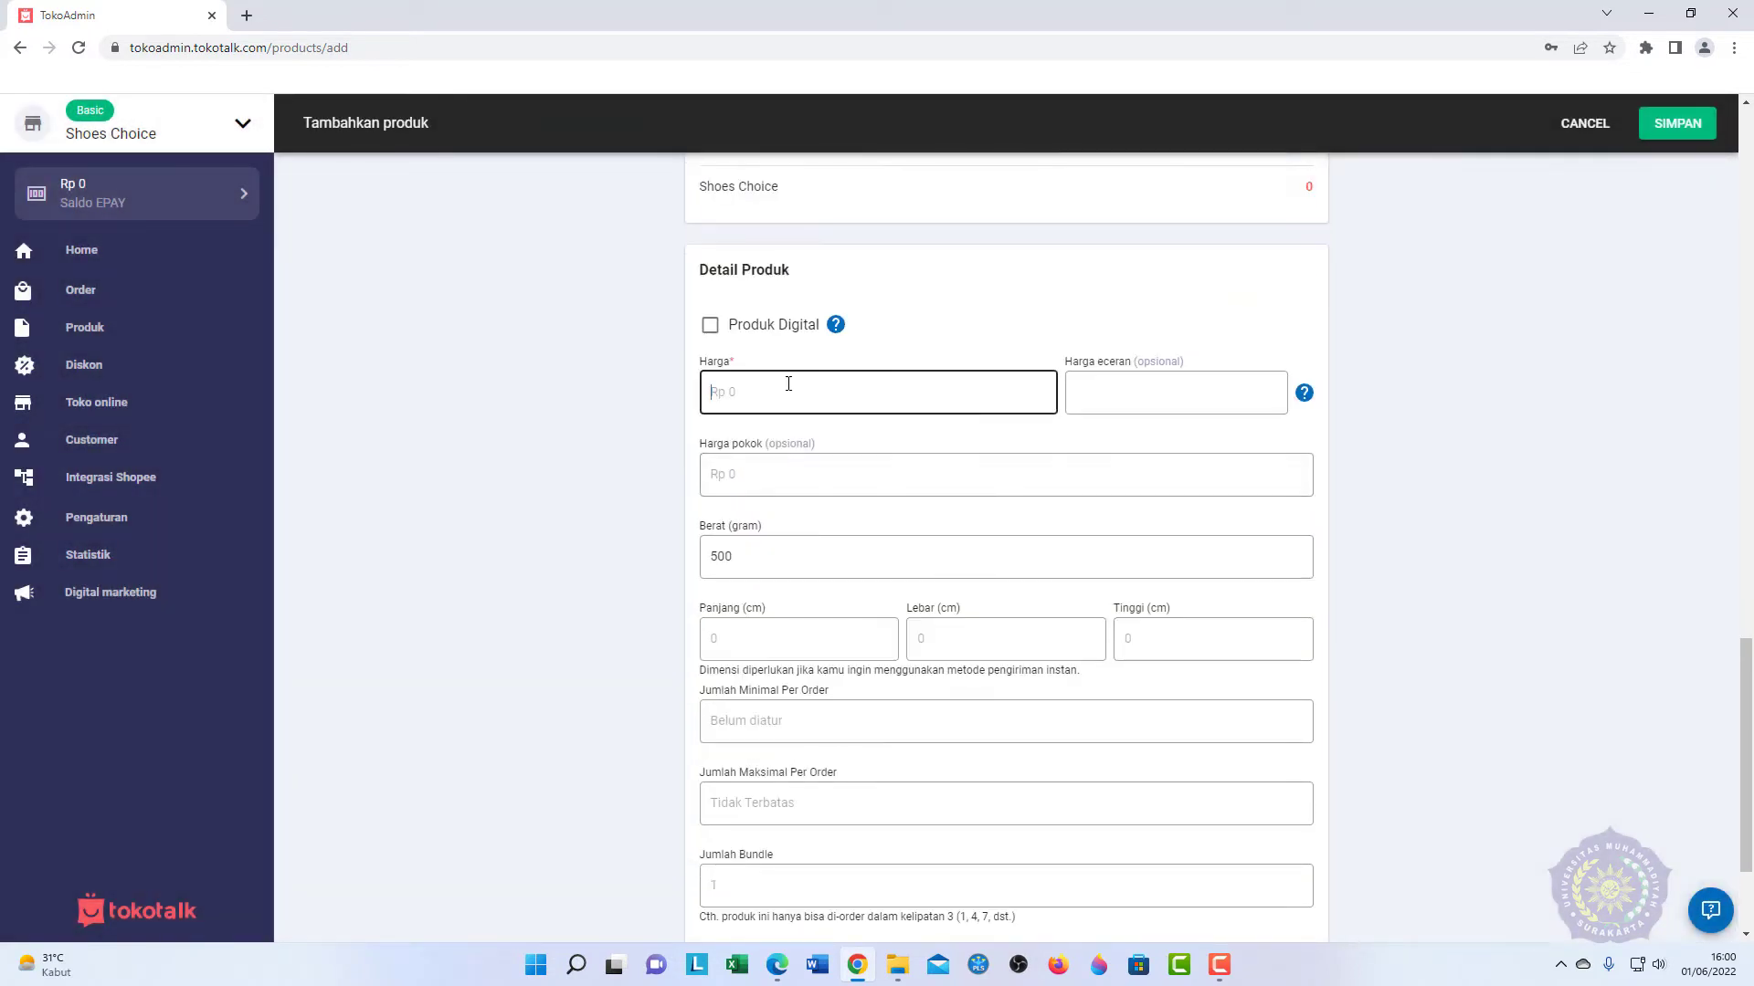
text(150,000)
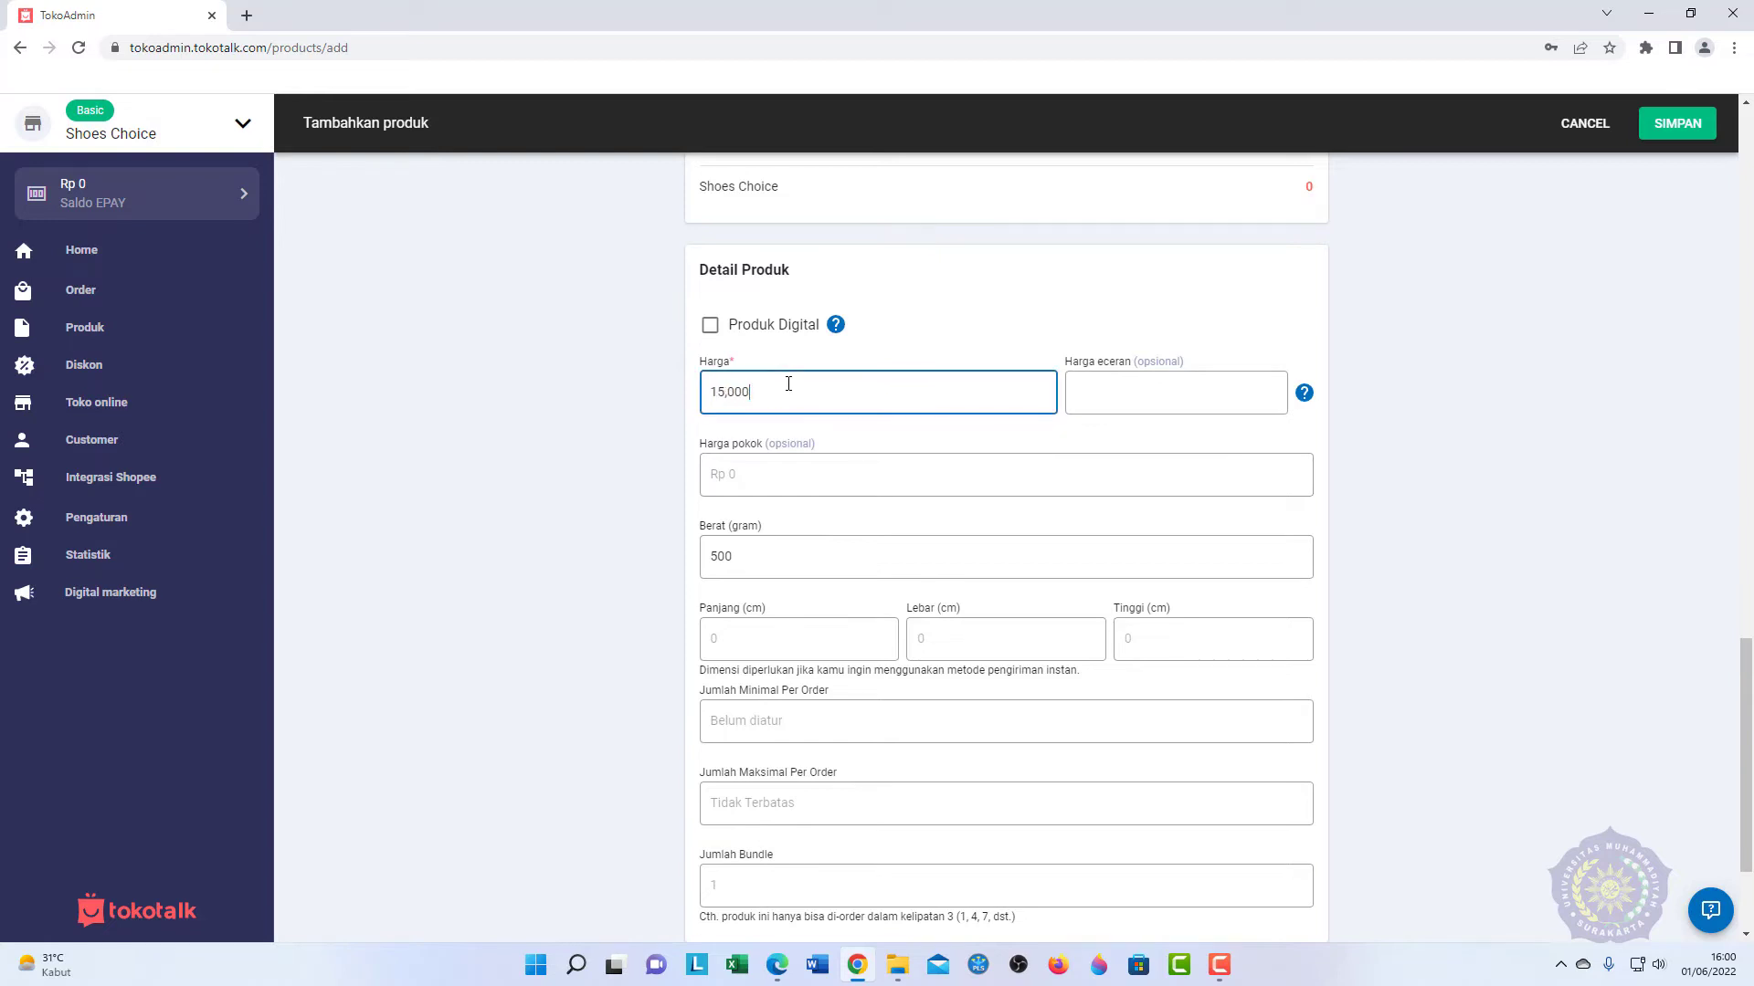
click(1205, 389)
click(853, 482)
Step: Set the product weight to 1000 grams
scroll(853, 484, down, 2)
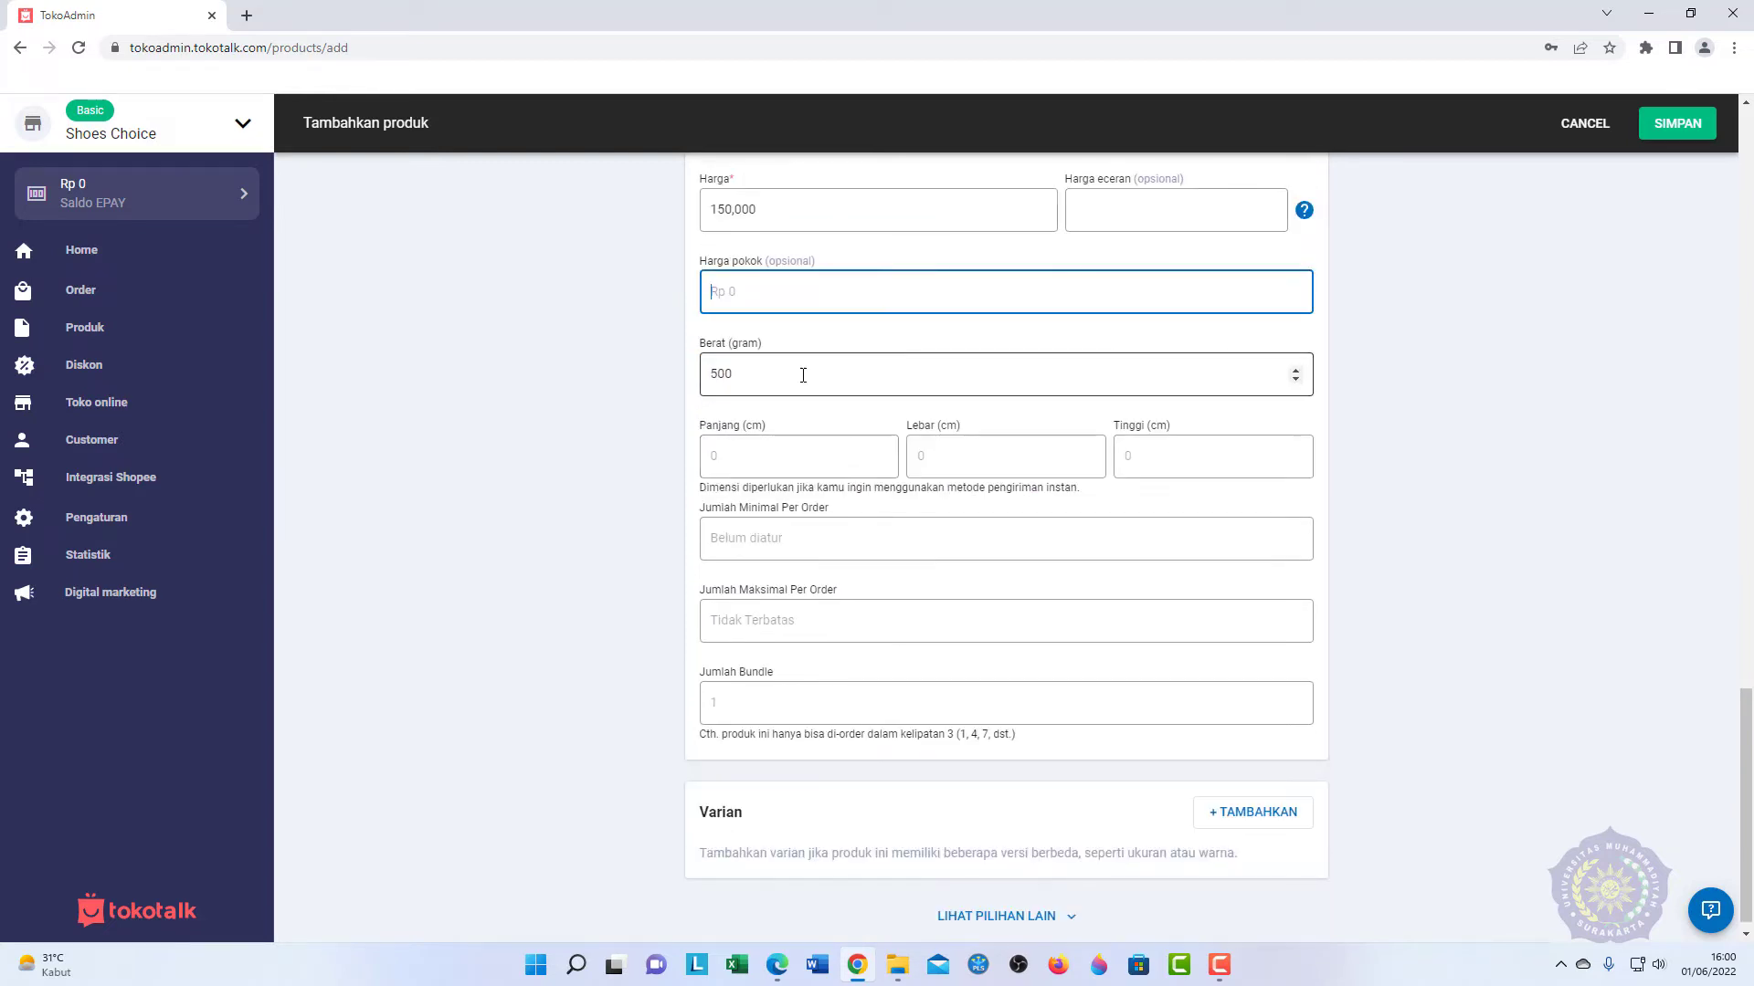
click(1296, 371)
click(1296, 370)
click(1296, 371)
click(1296, 371)
click(1296, 371)
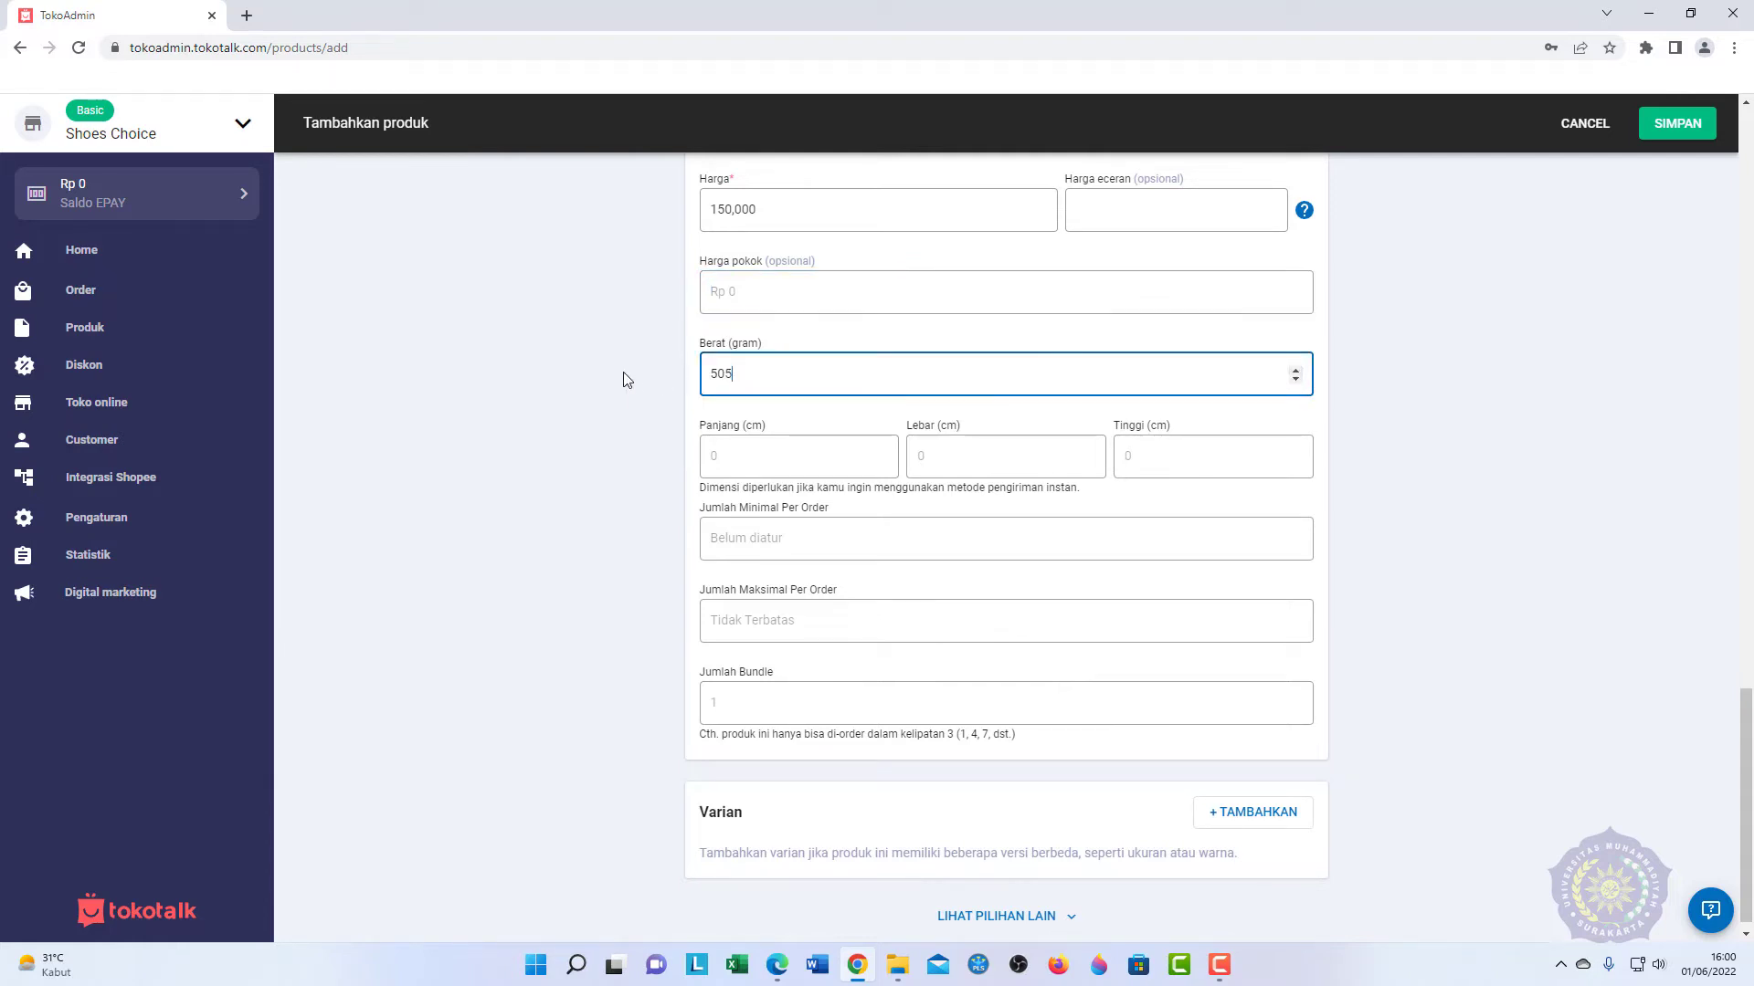
drag(741, 377, 687, 380)
text(1000)
Step: Set the product dimensions to 15 cm long, 15 cm wide and 5 cm high
click(770, 464)
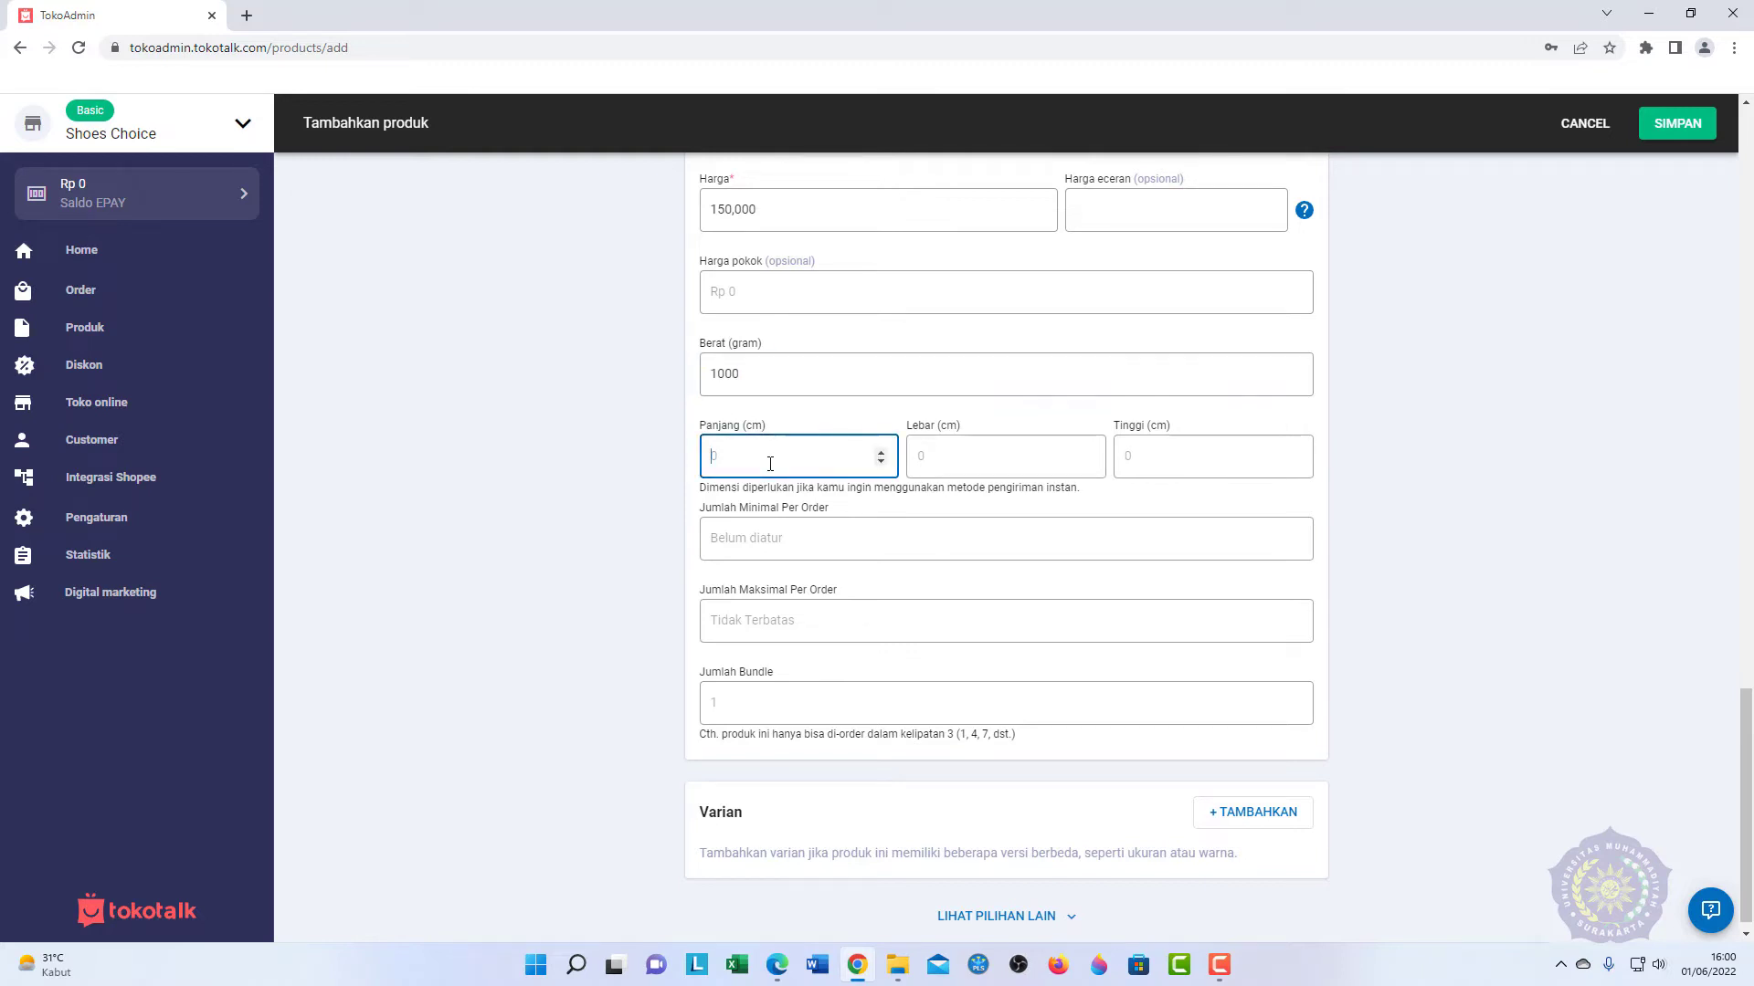
text(15)
key(Tab)
text(15)
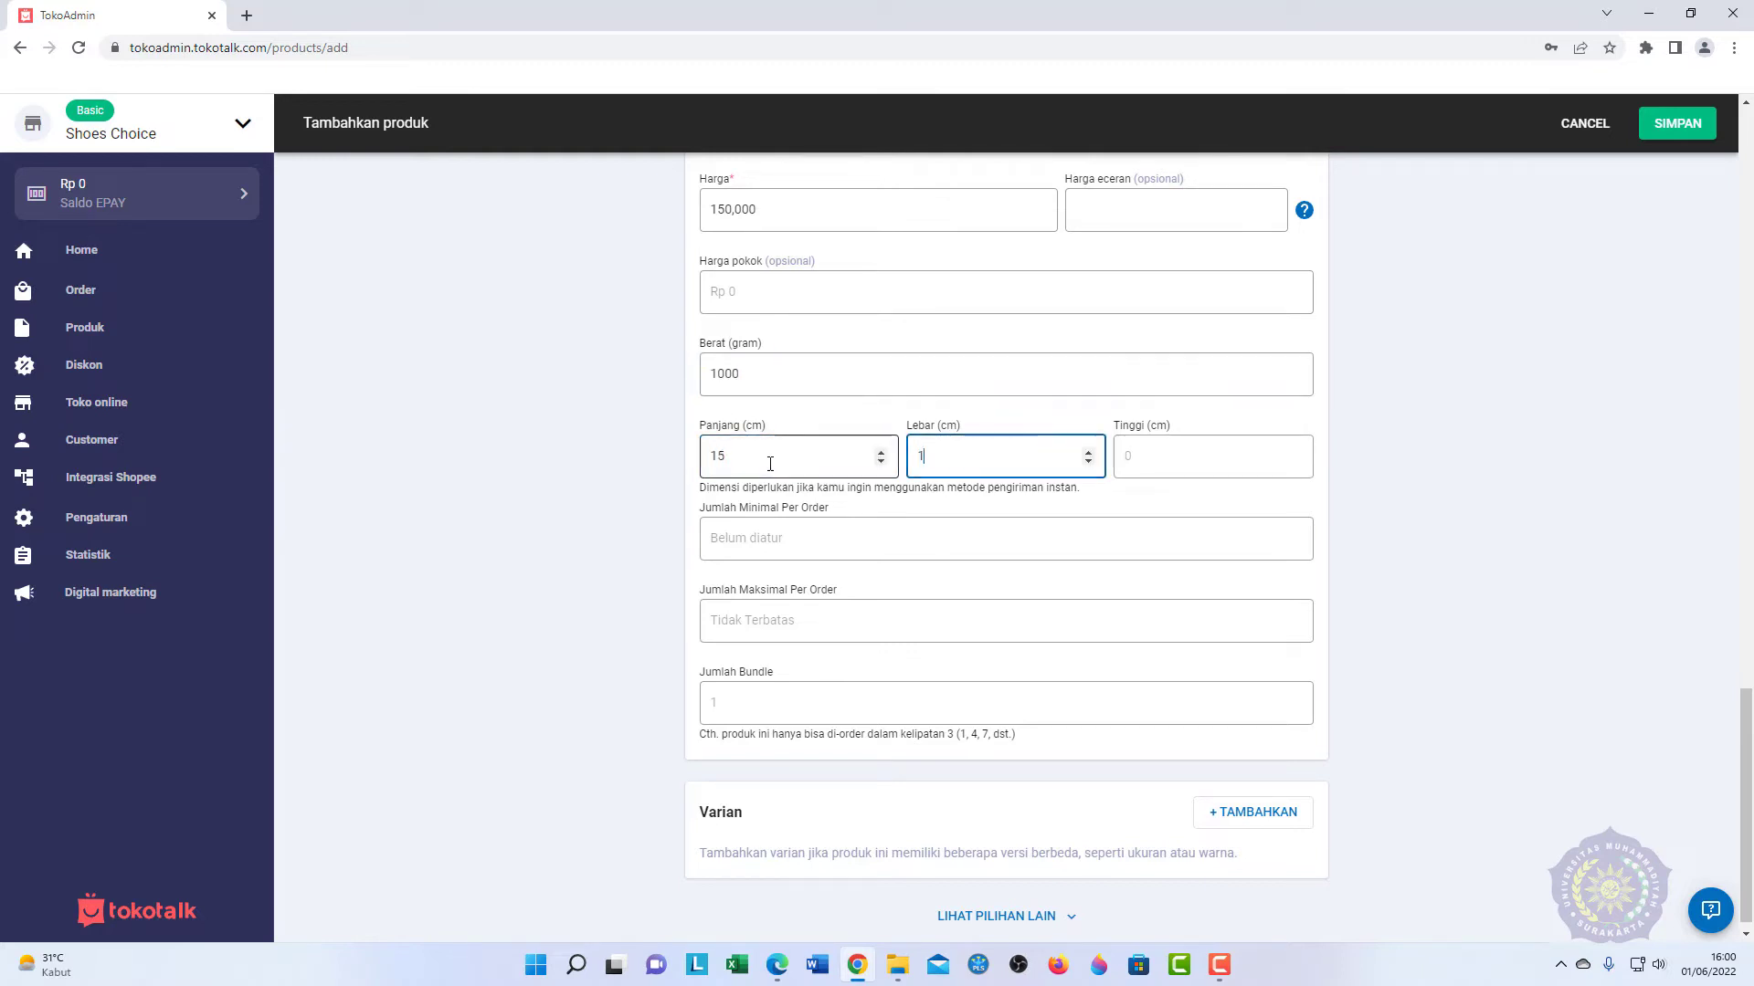
key(Tab)
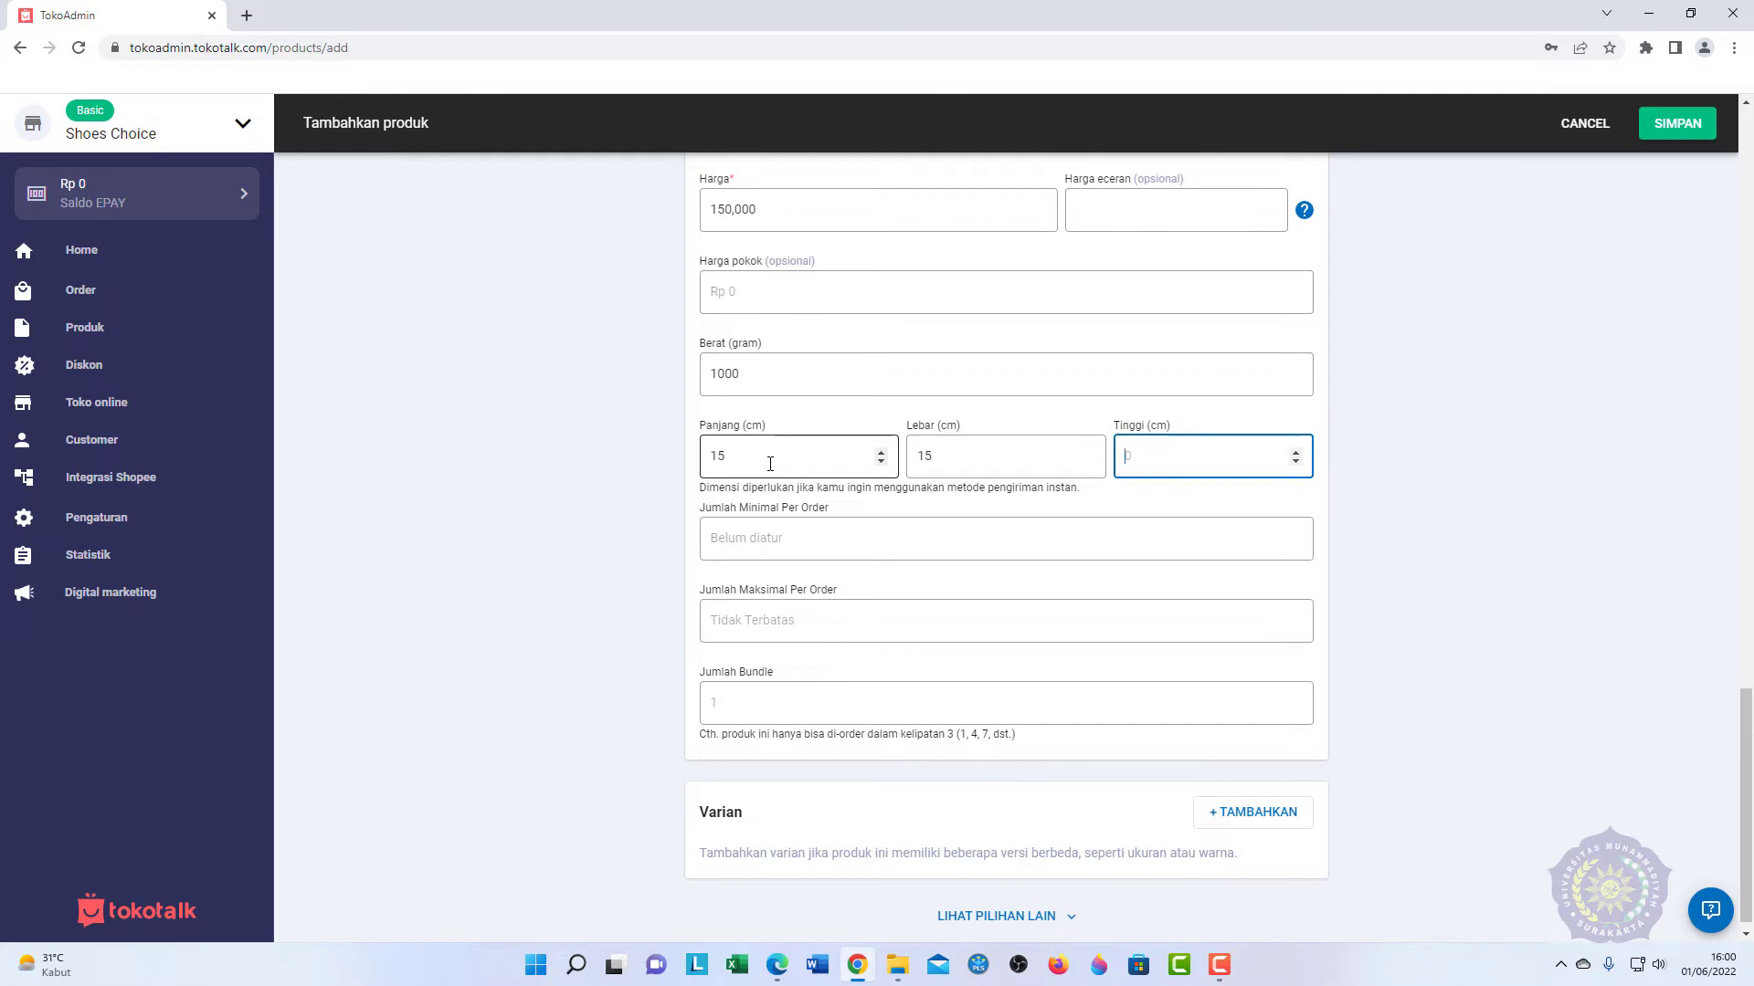
Step: Review the minimum and maximum order quantities and the bundle quantity, leaving all three empty
scroll(767, 471, down, 1)
click(811, 542)
click(802, 605)
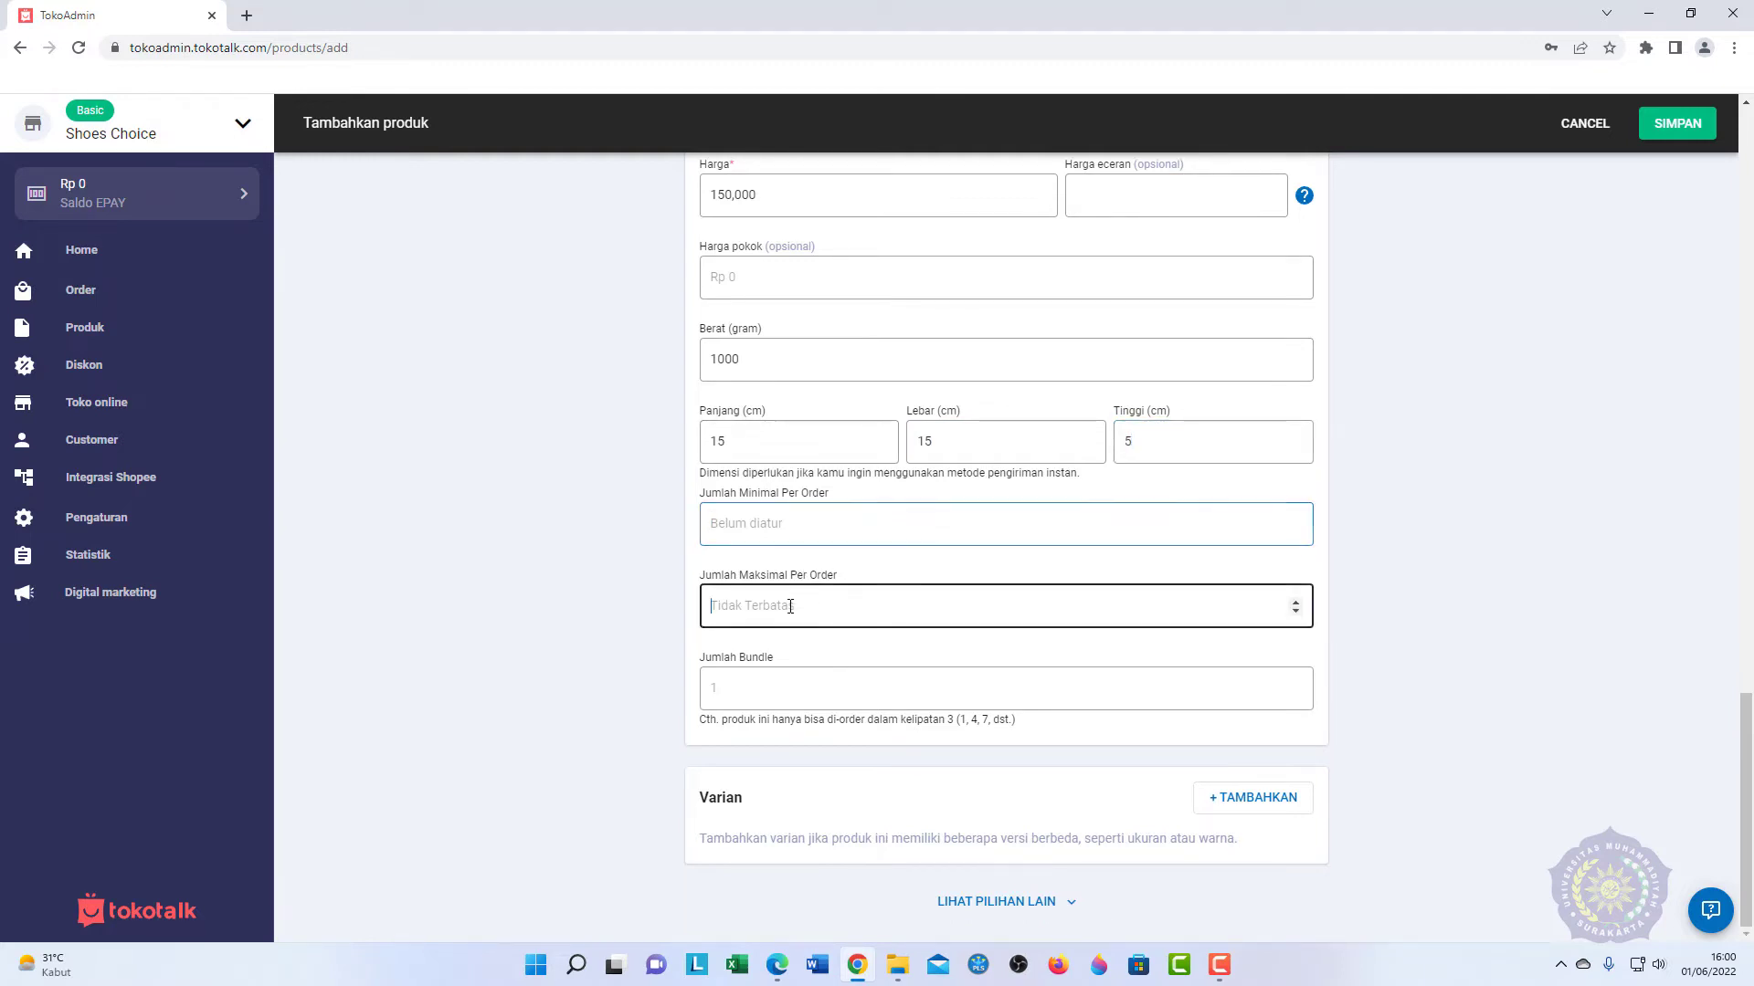
click(792, 692)
Step: Show the additional product options and examine them, keeping the down payment on Tanpa down payment (DP)
click(1052, 901)
scroll(1267, 797, up, 15)
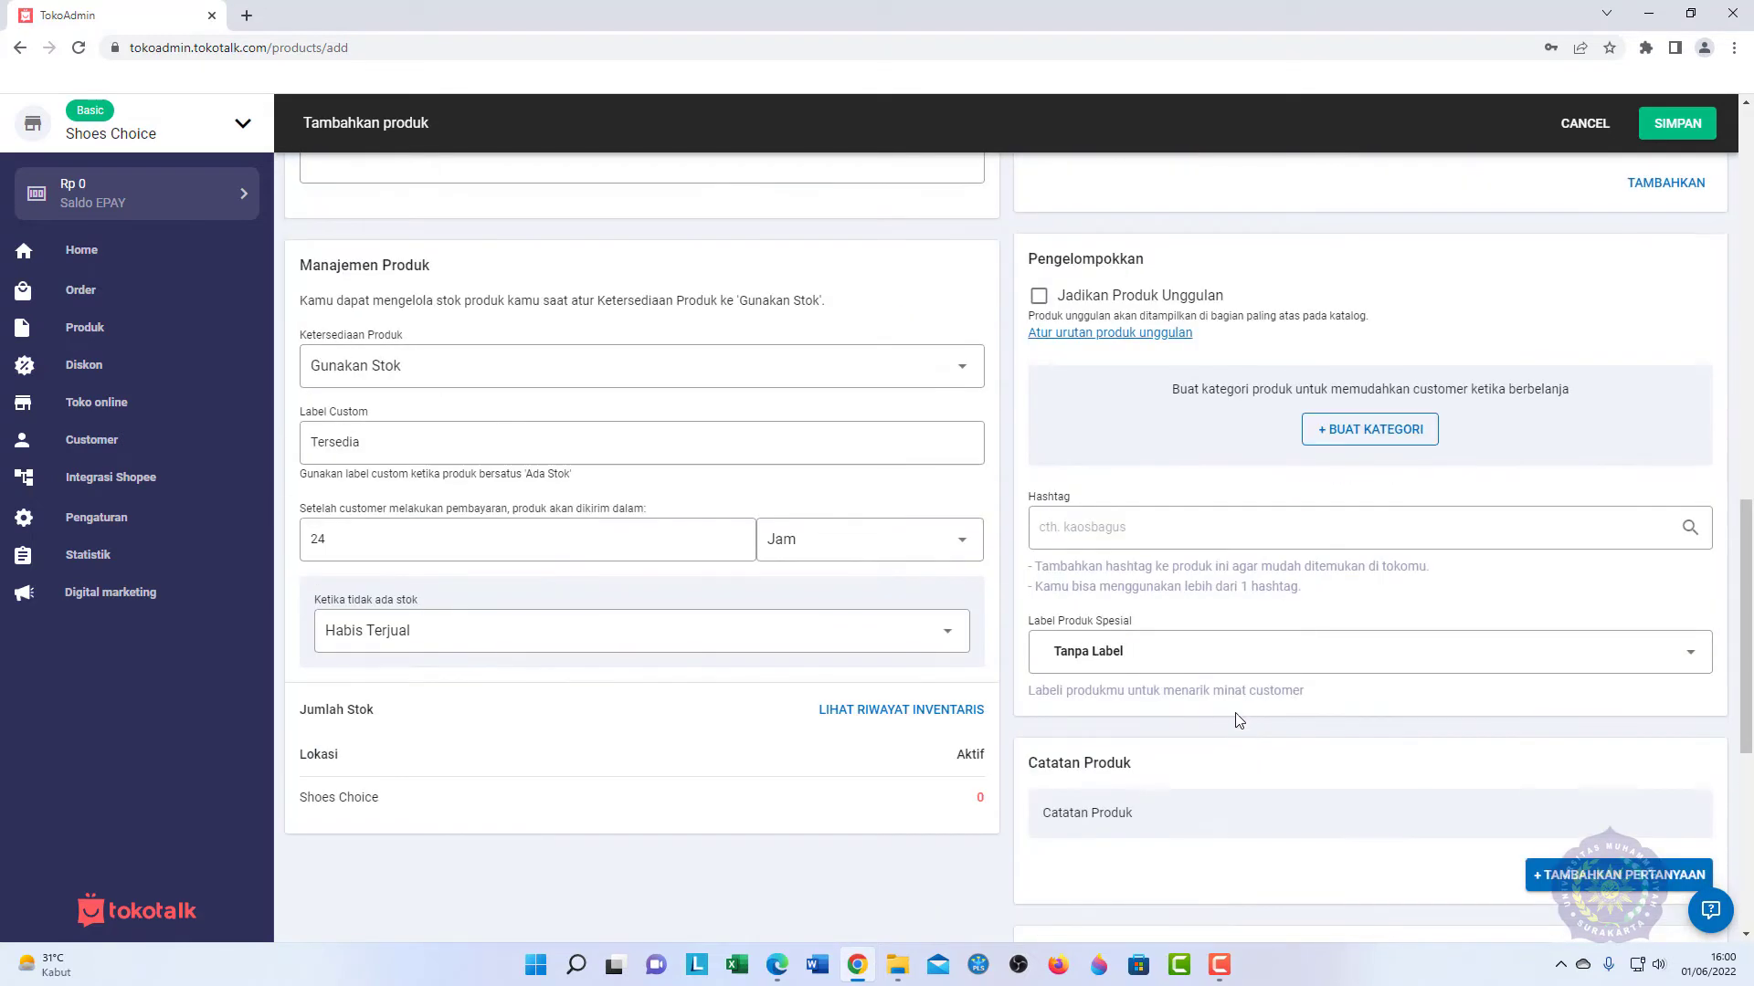
scroll(965, 513, down, 14)
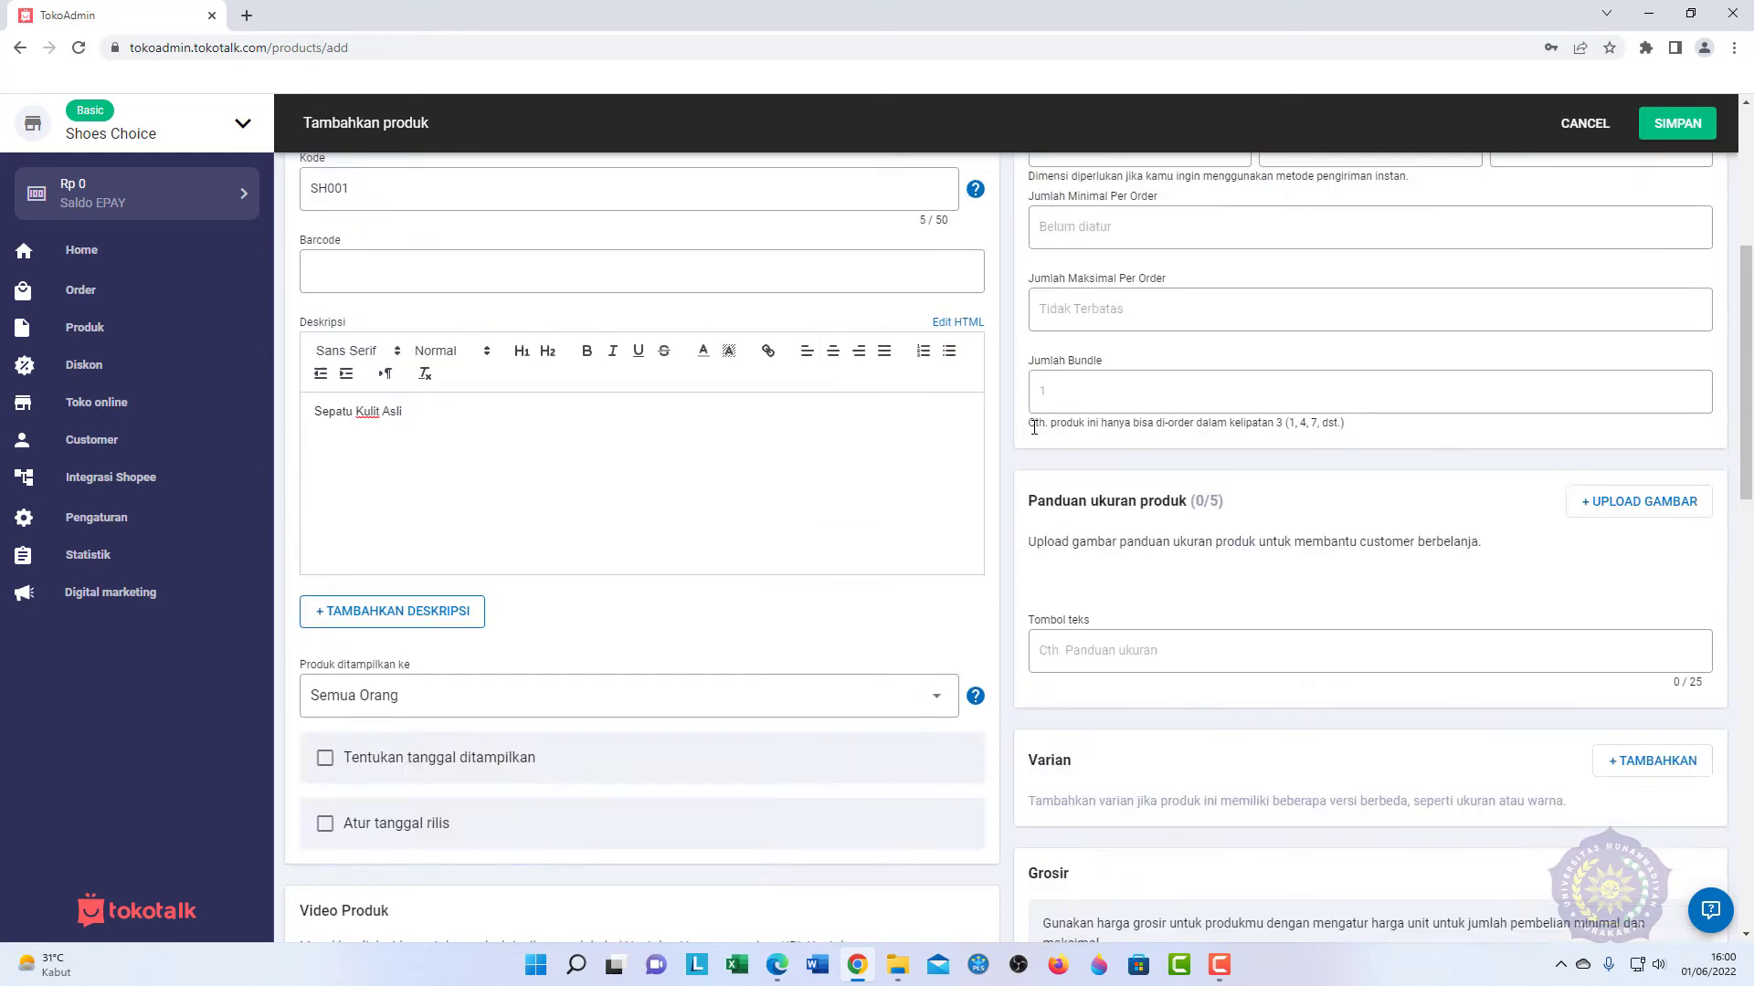
scroll(1093, 450, down, 8)
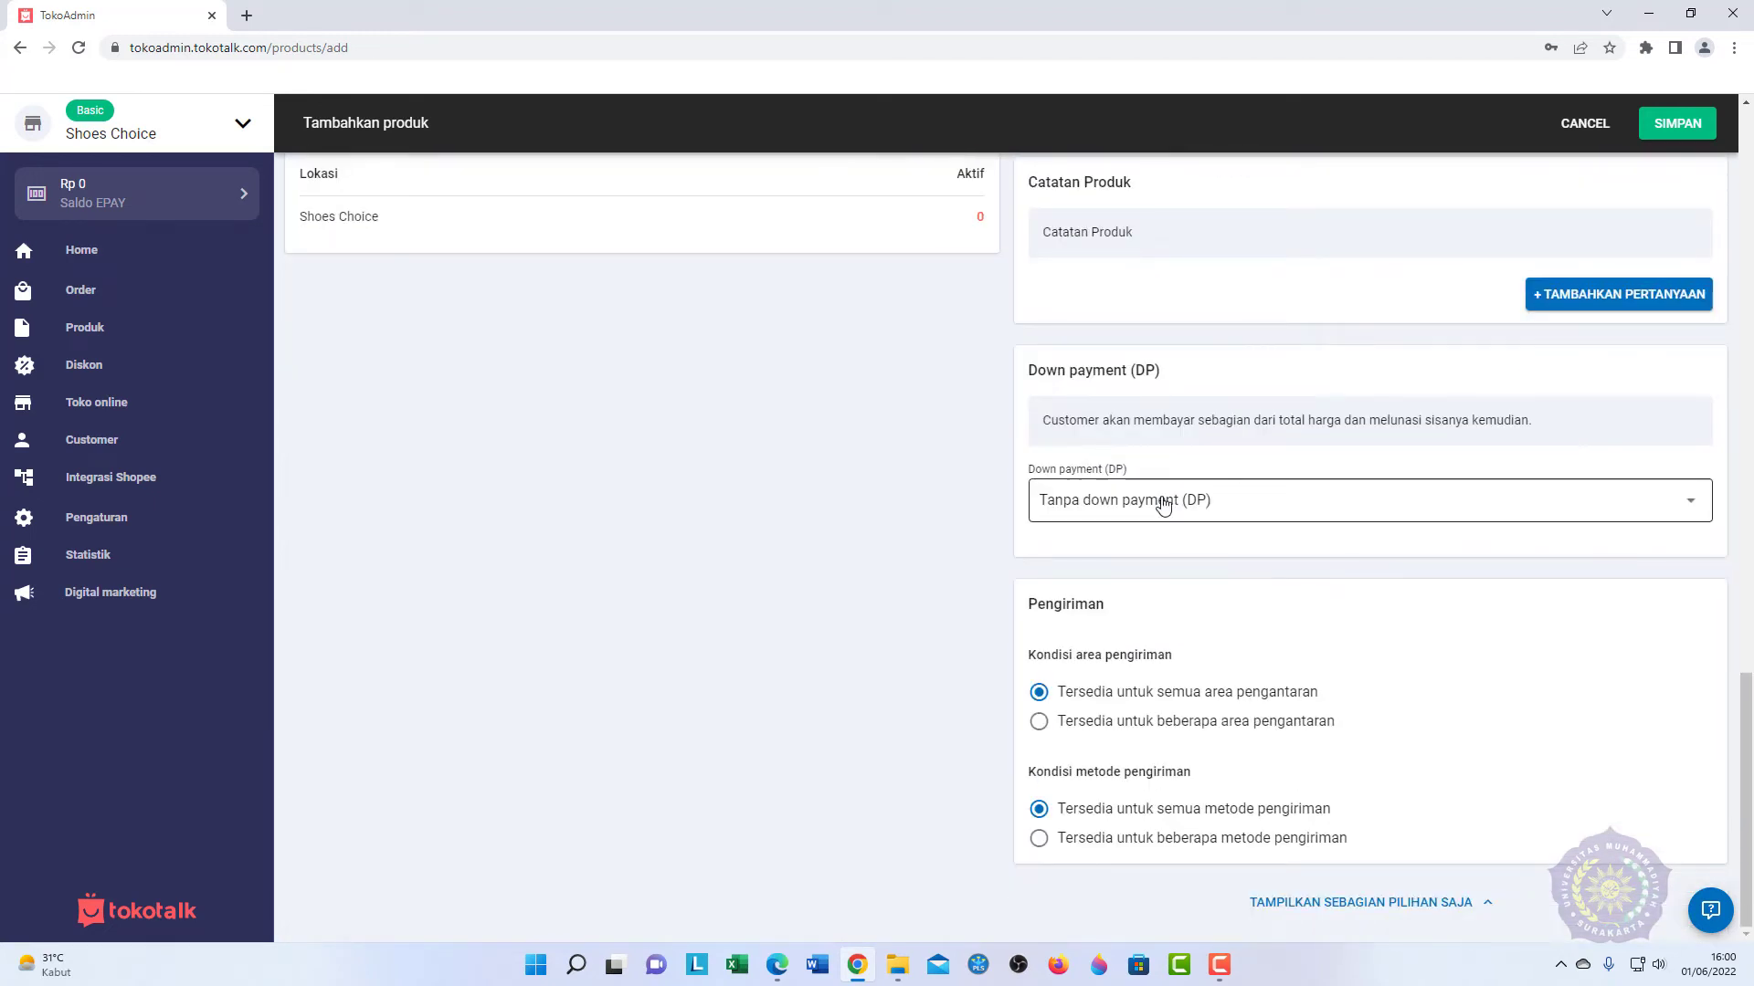
click(1157, 499)
click(1164, 502)
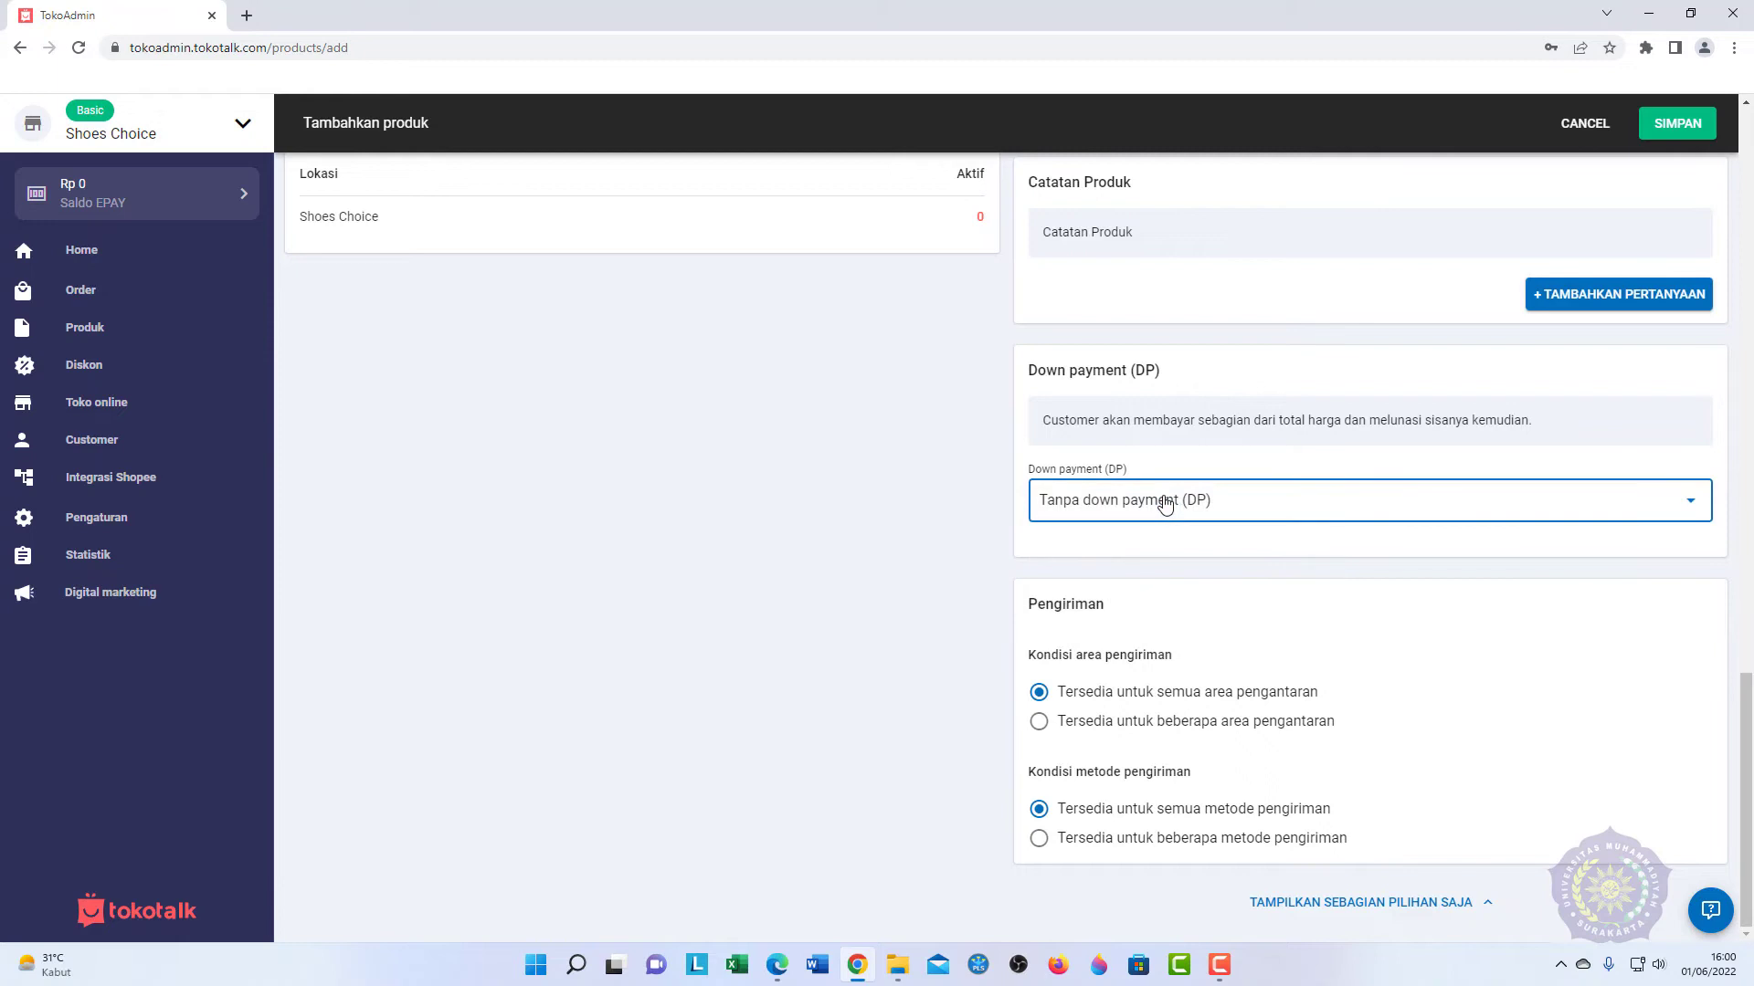
click(1164, 503)
click(1164, 503)
click(1161, 501)
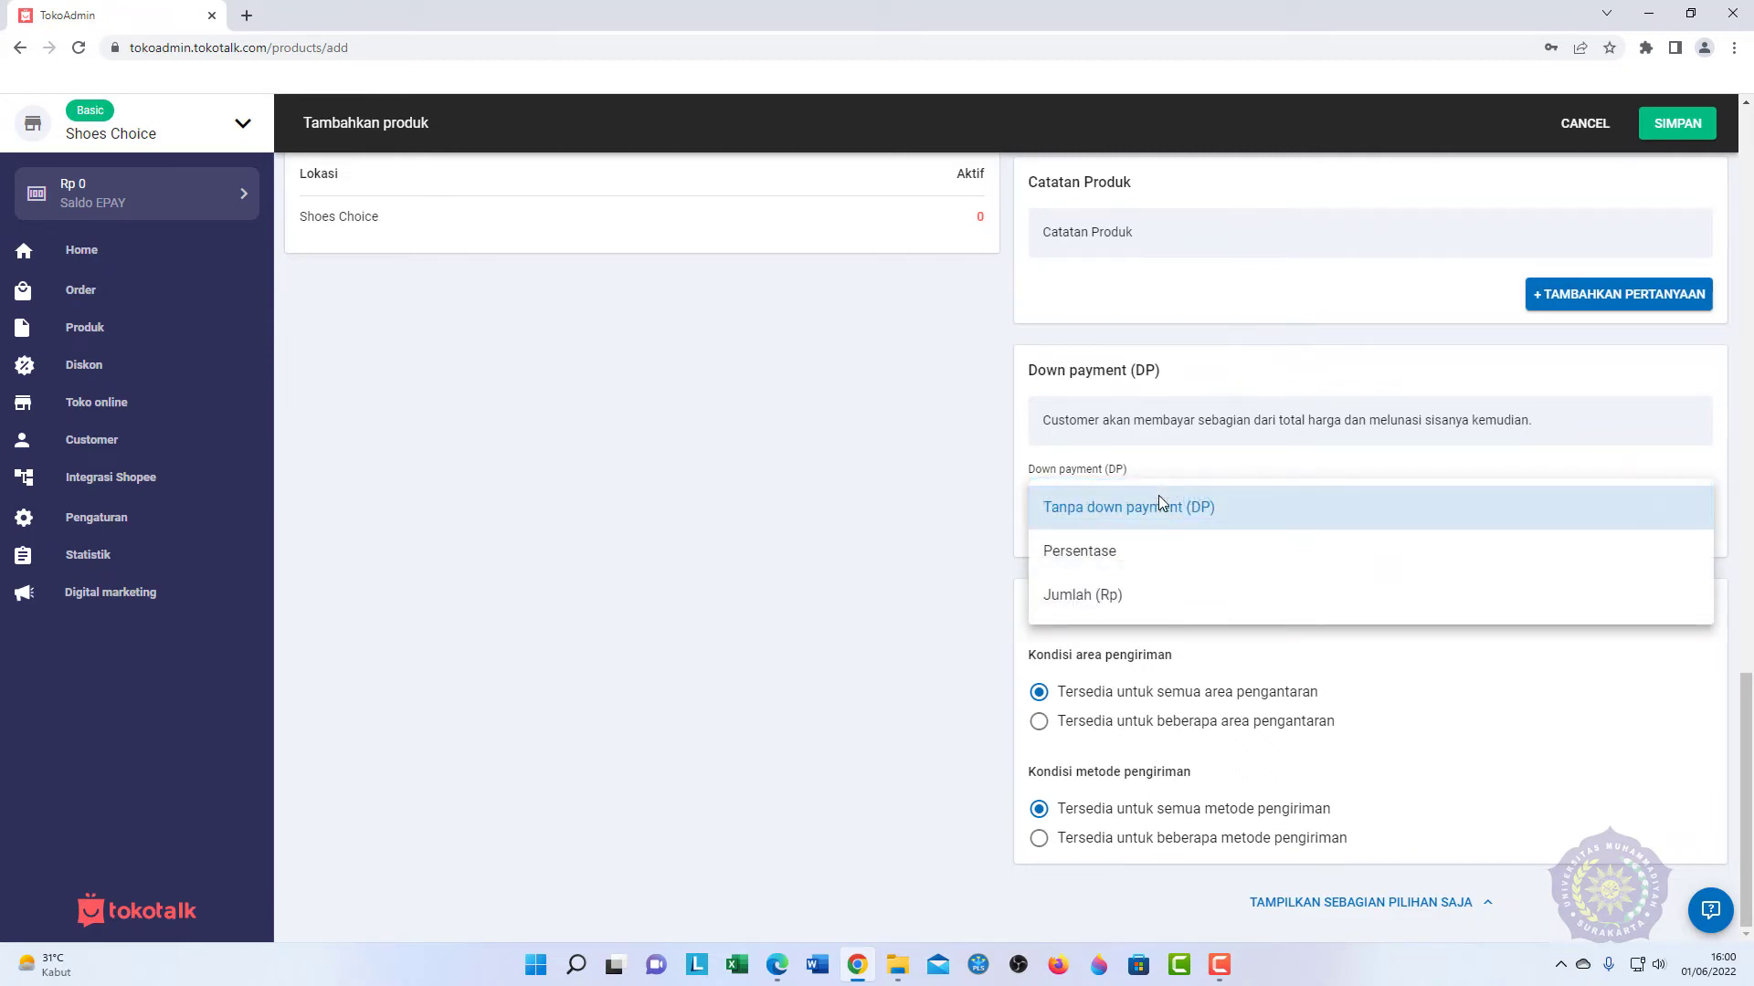
click(1190, 463)
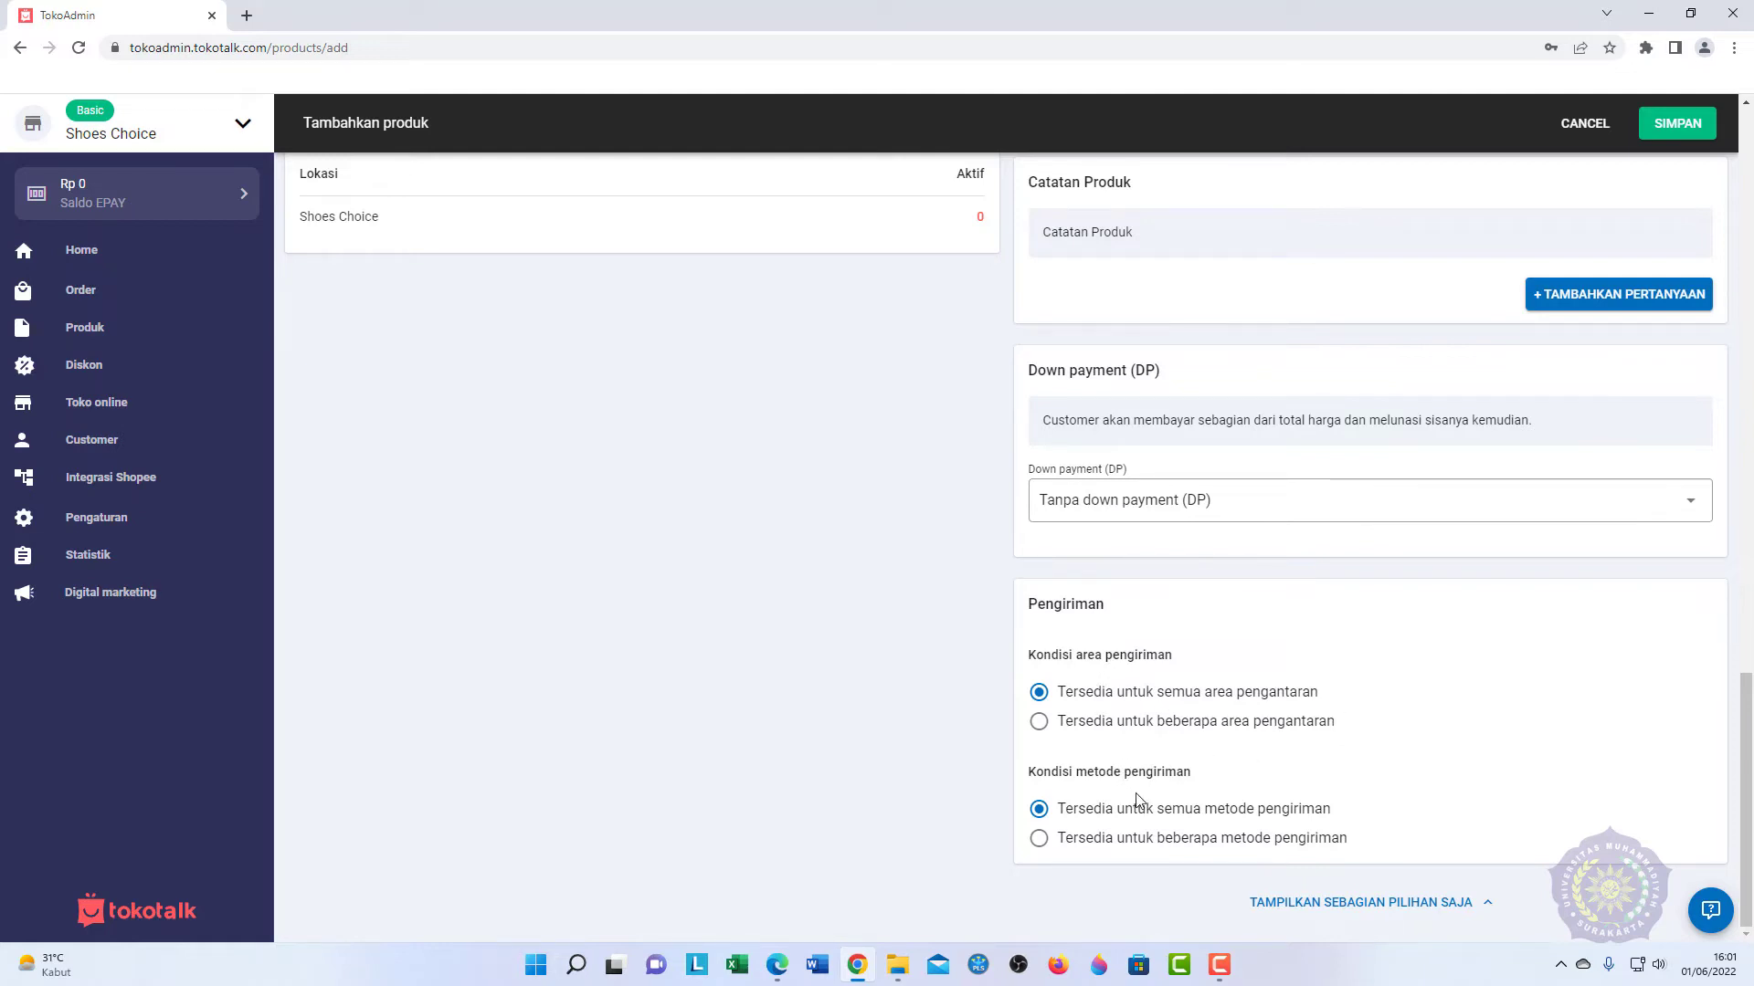
Step: Save the new product and dismiss the notification
scroll(1363, 816, up, 20)
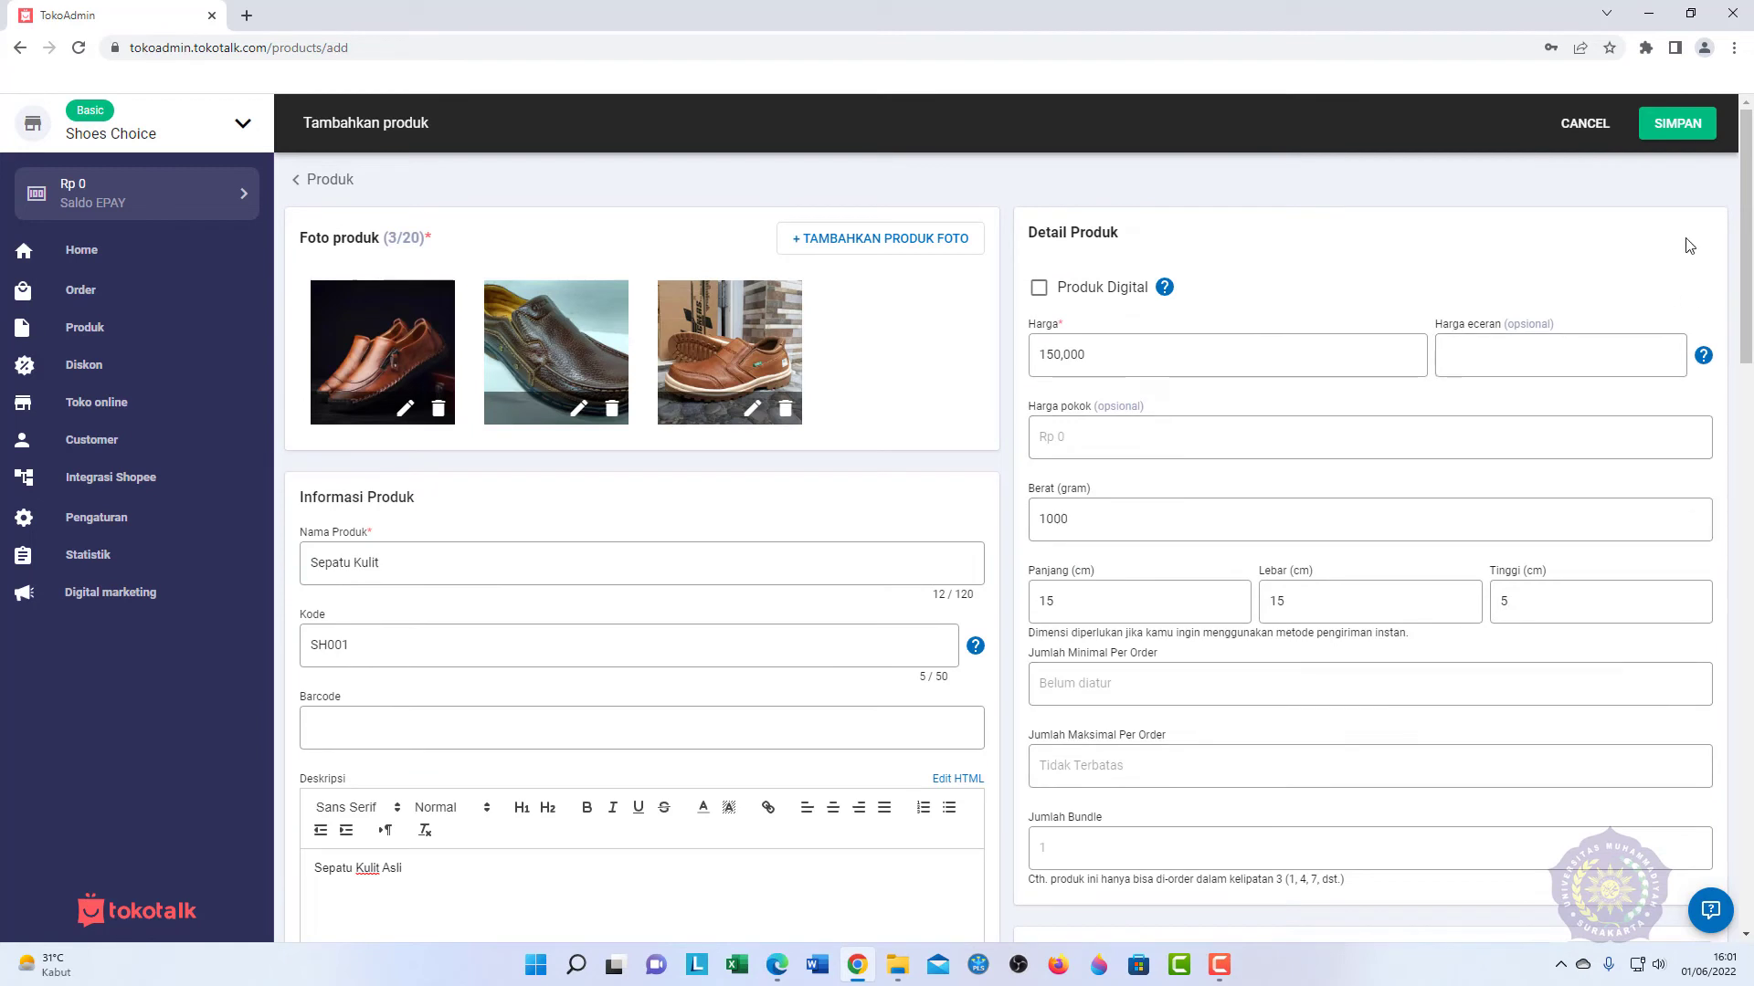
click(1689, 139)
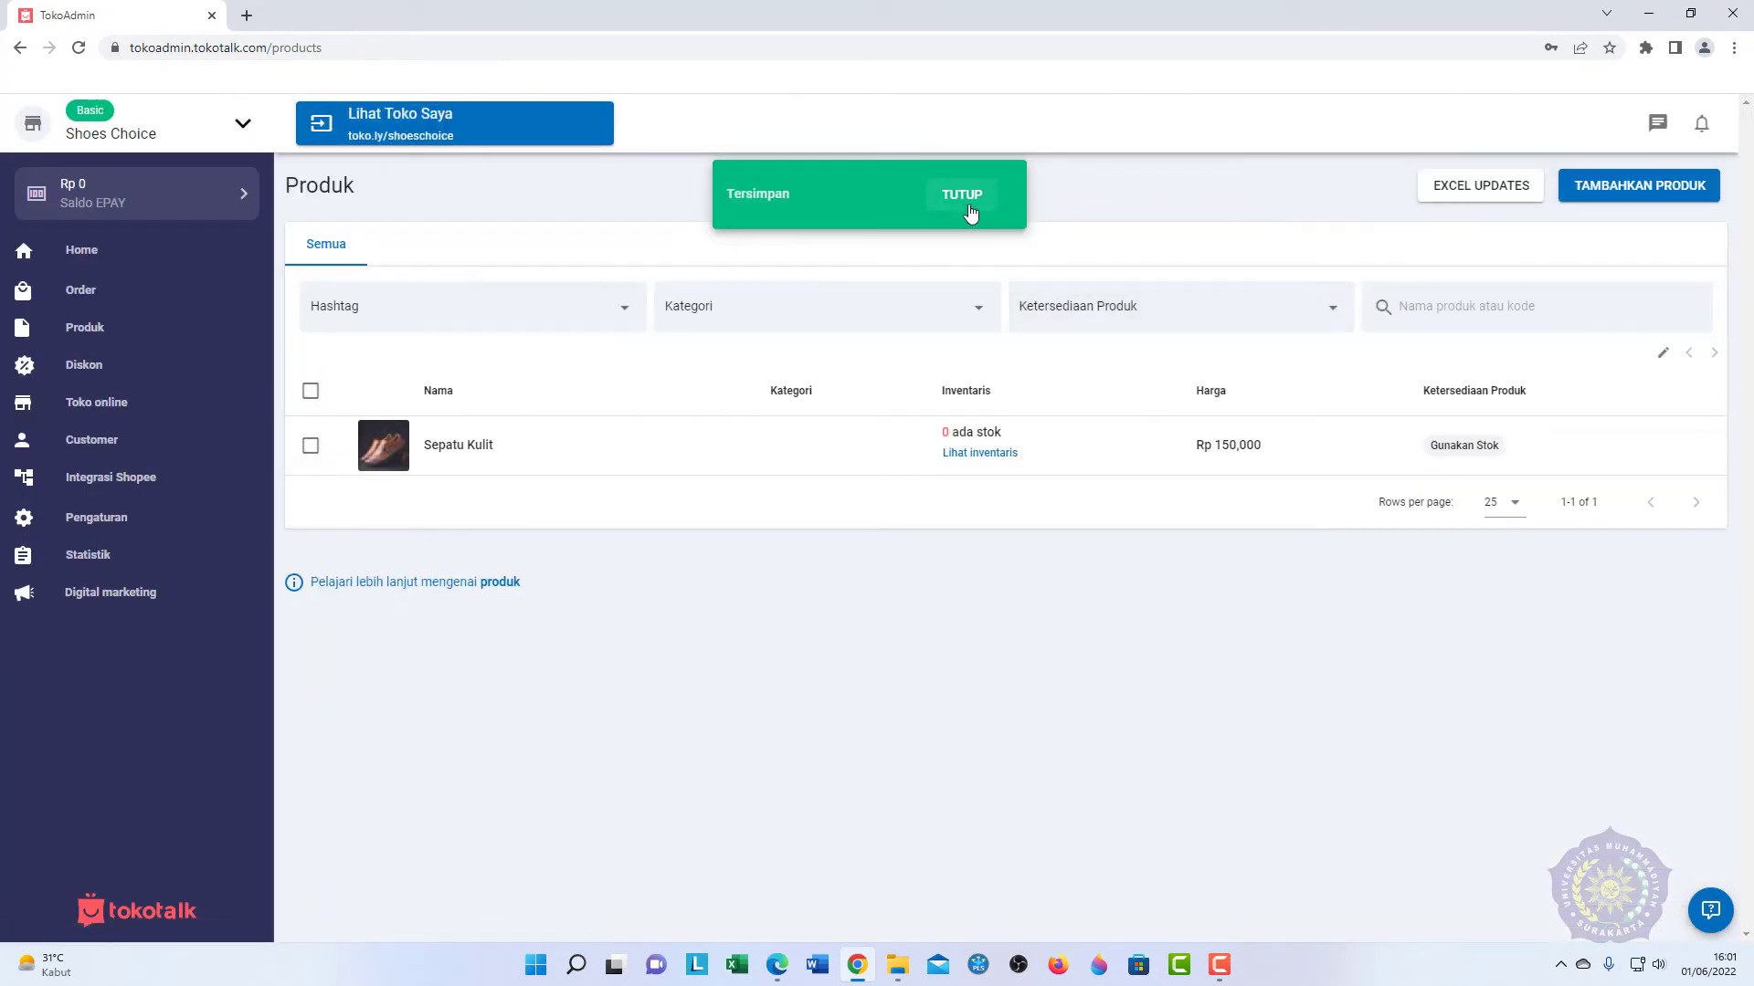
click(966, 195)
Step: Set the stock of Sepatu Kulit to 10 in its inventory and save the change
click(981, 454)
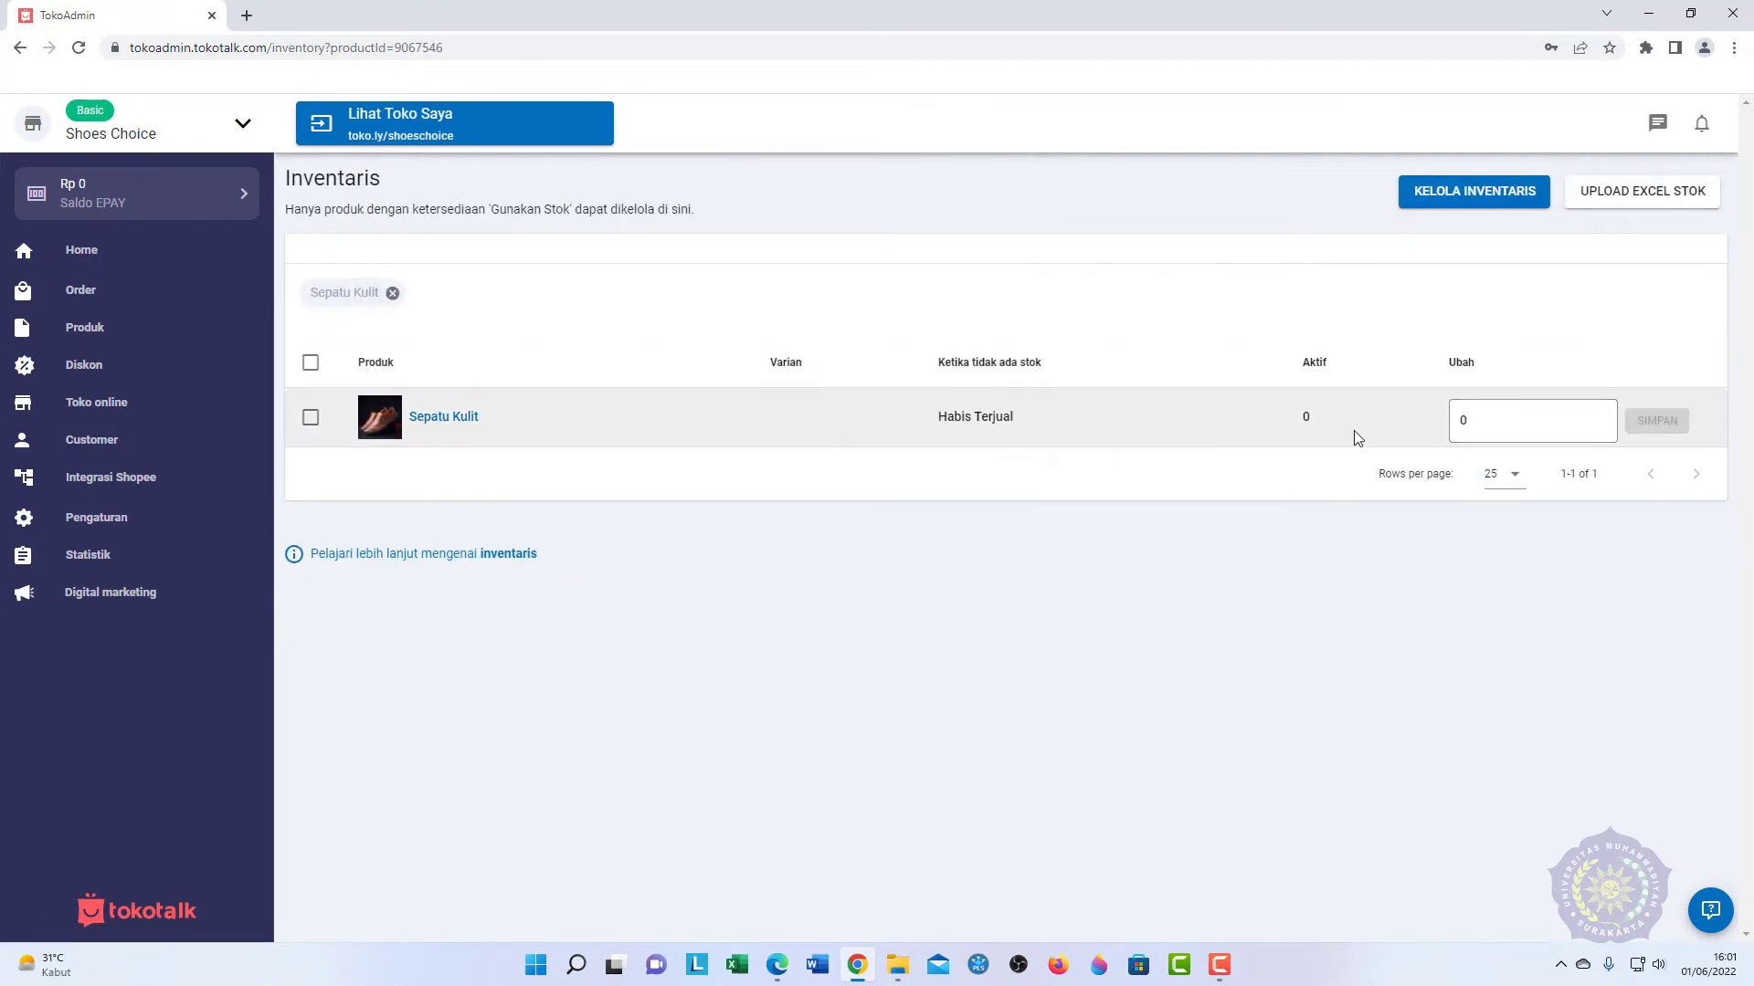
double_click(1492, 419)
text(10)
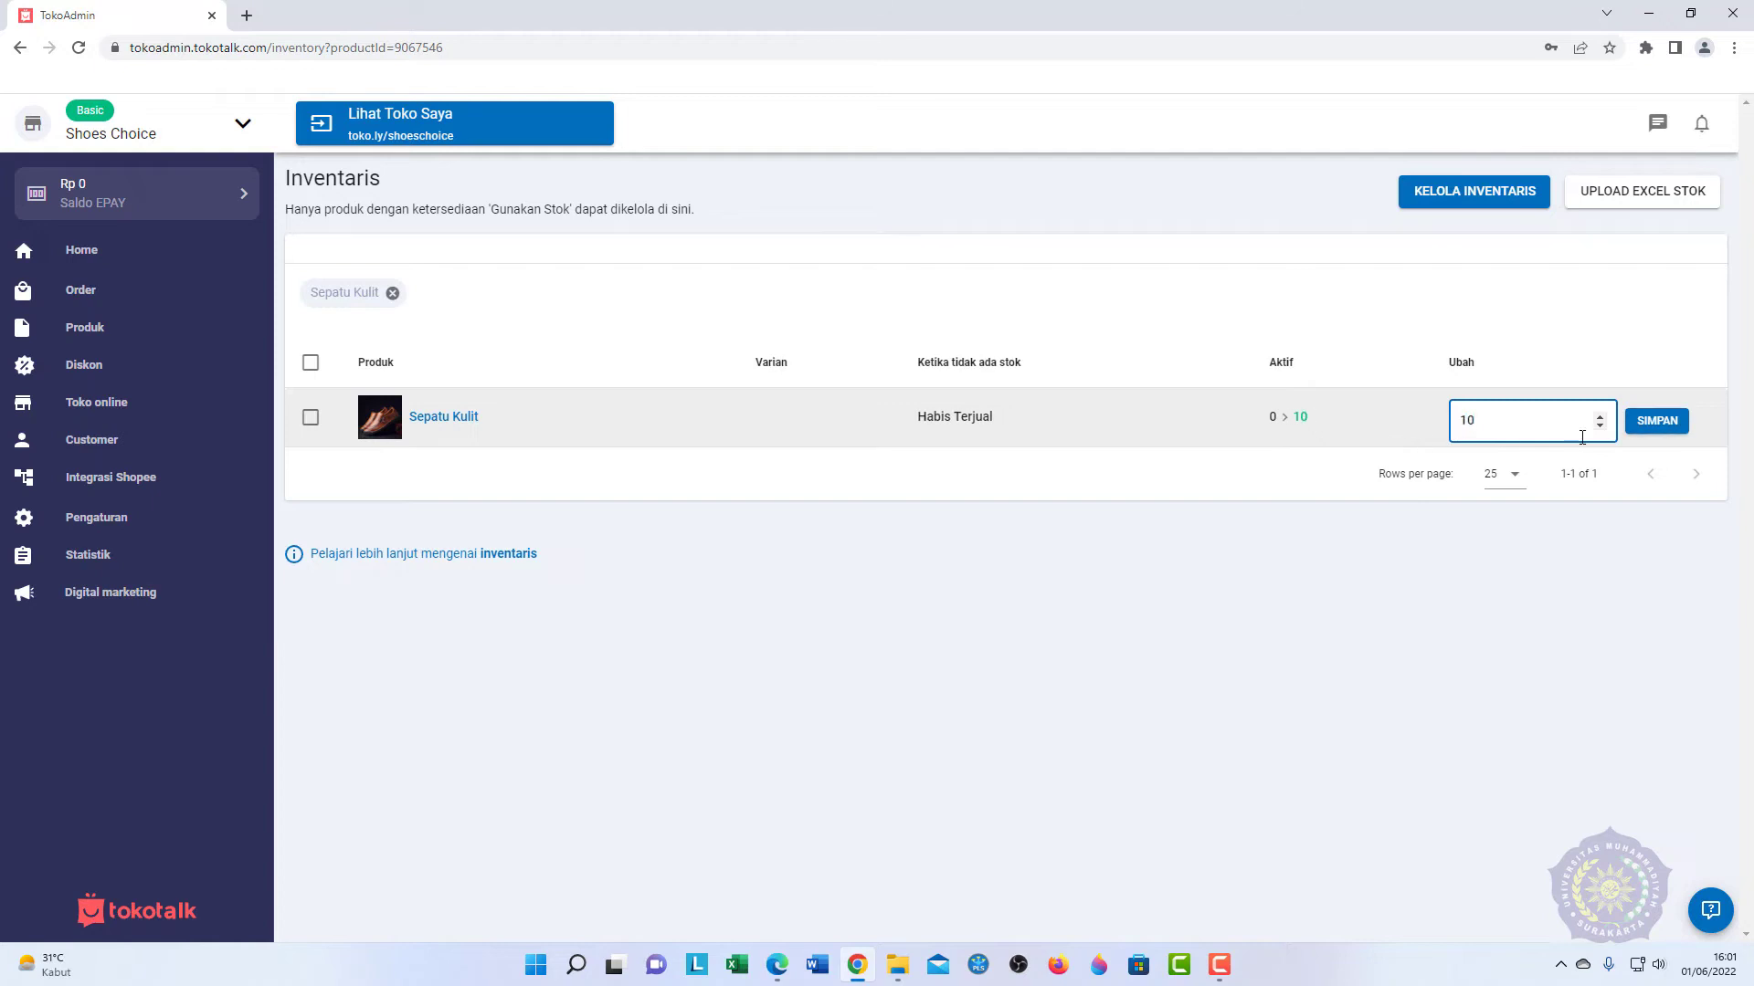
click(1659, 423)
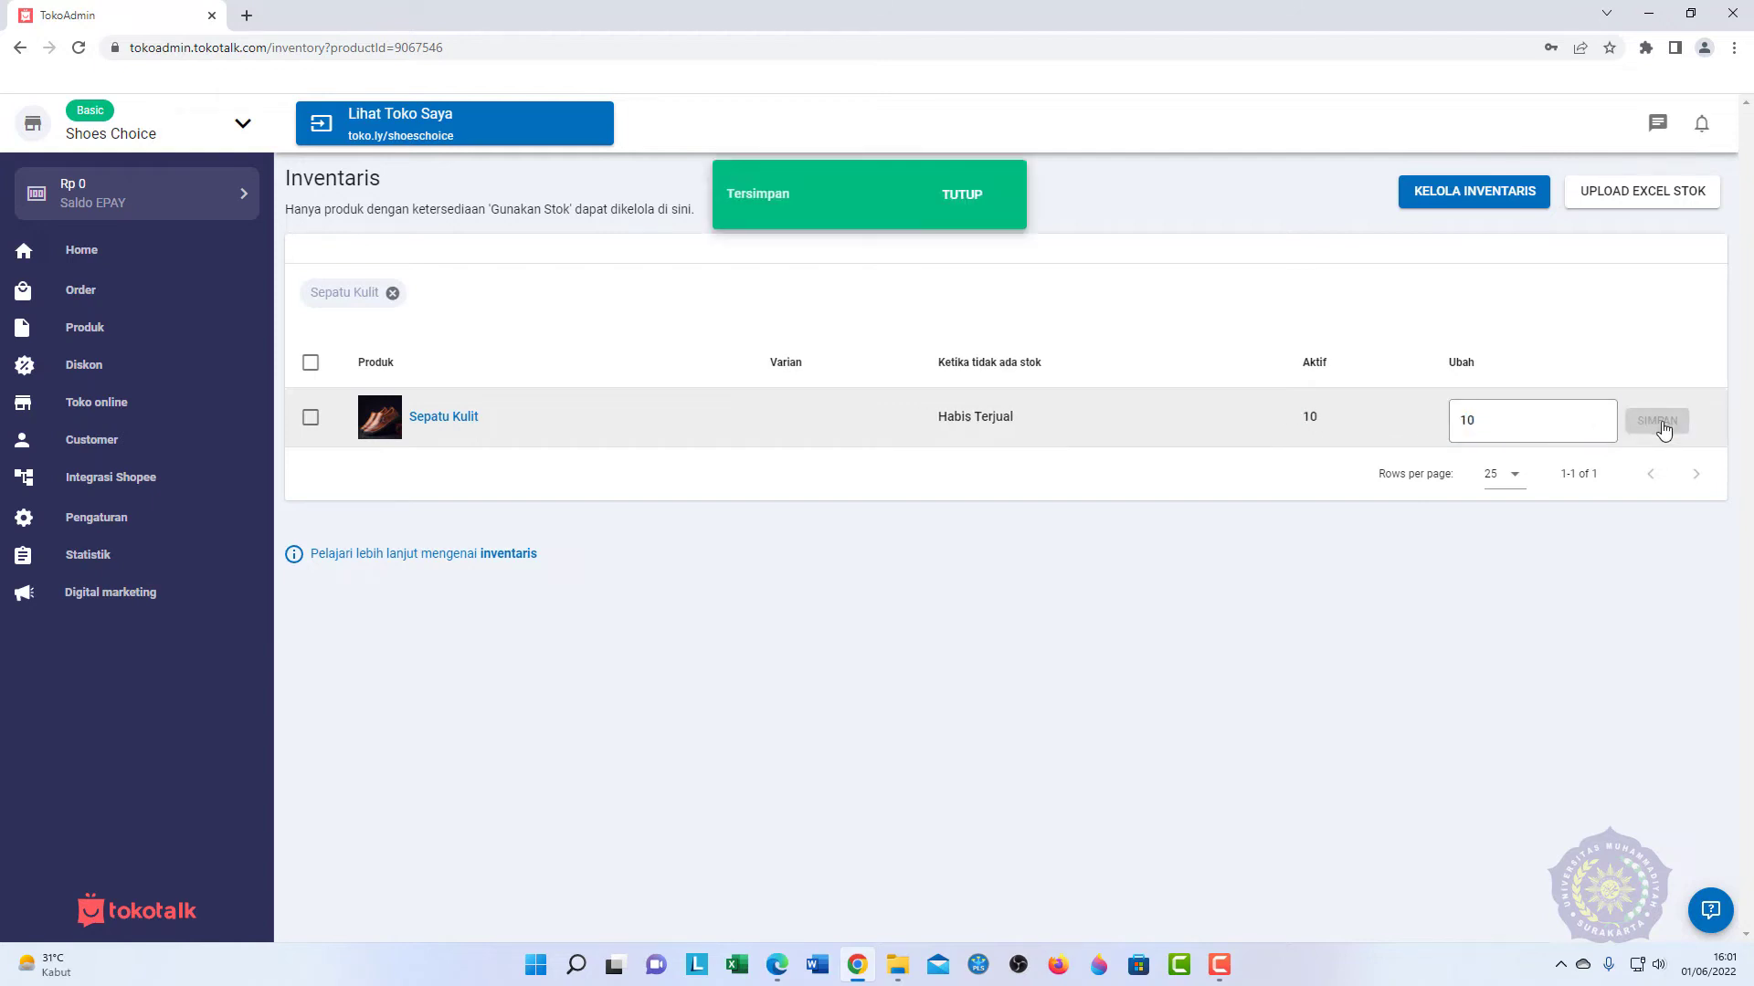
click(962, 197)
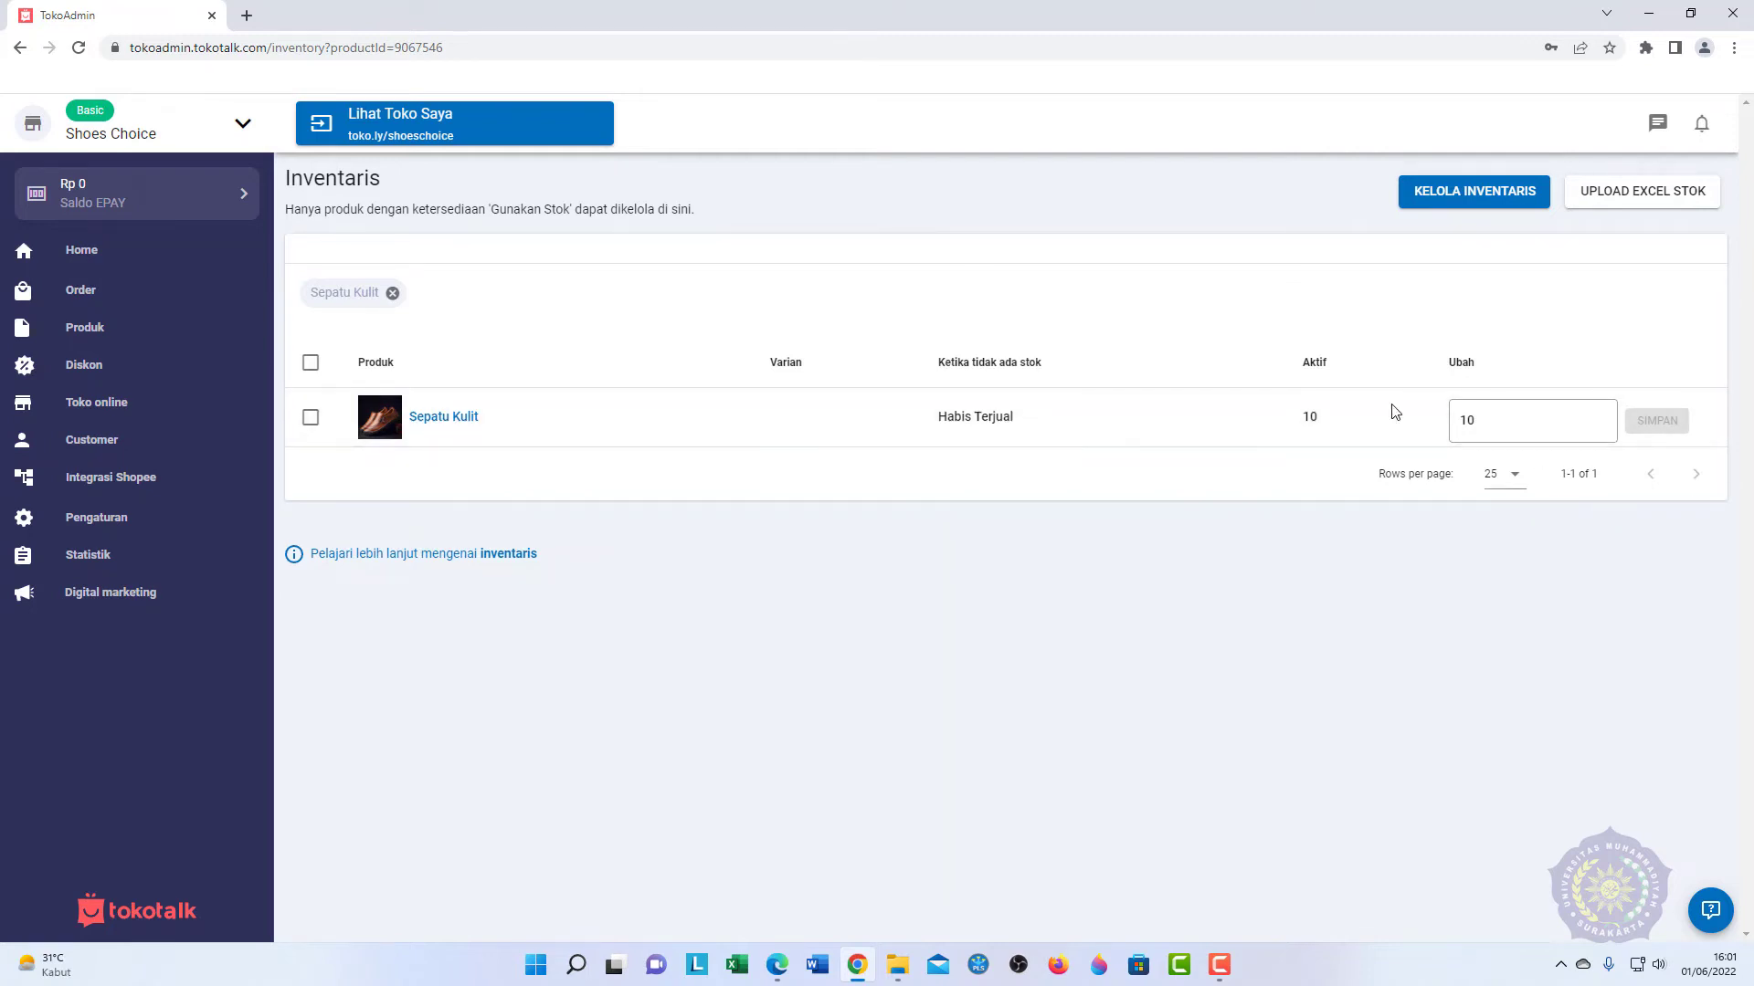
Step: Open the store's current Default Design for editing, starting from the home page's store design step
click(80, 260)
scroll(918, 484, down, 3)
scroll(965, 491, up, 3)
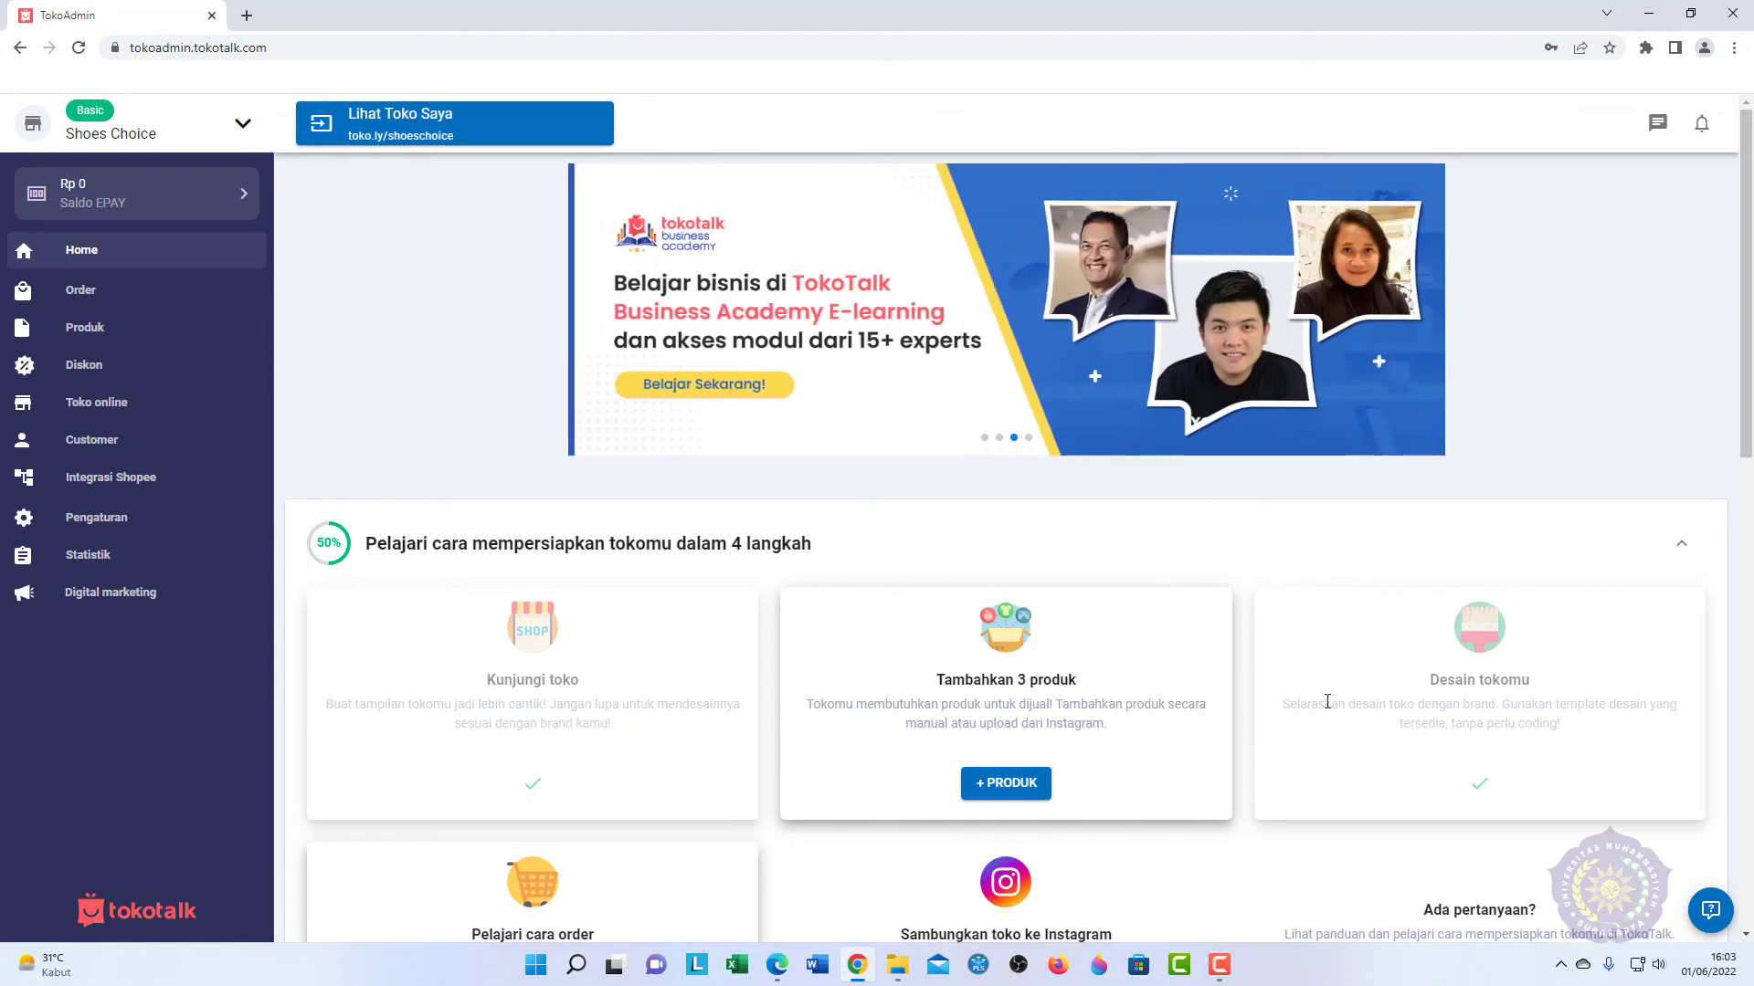
click(1498, 783)
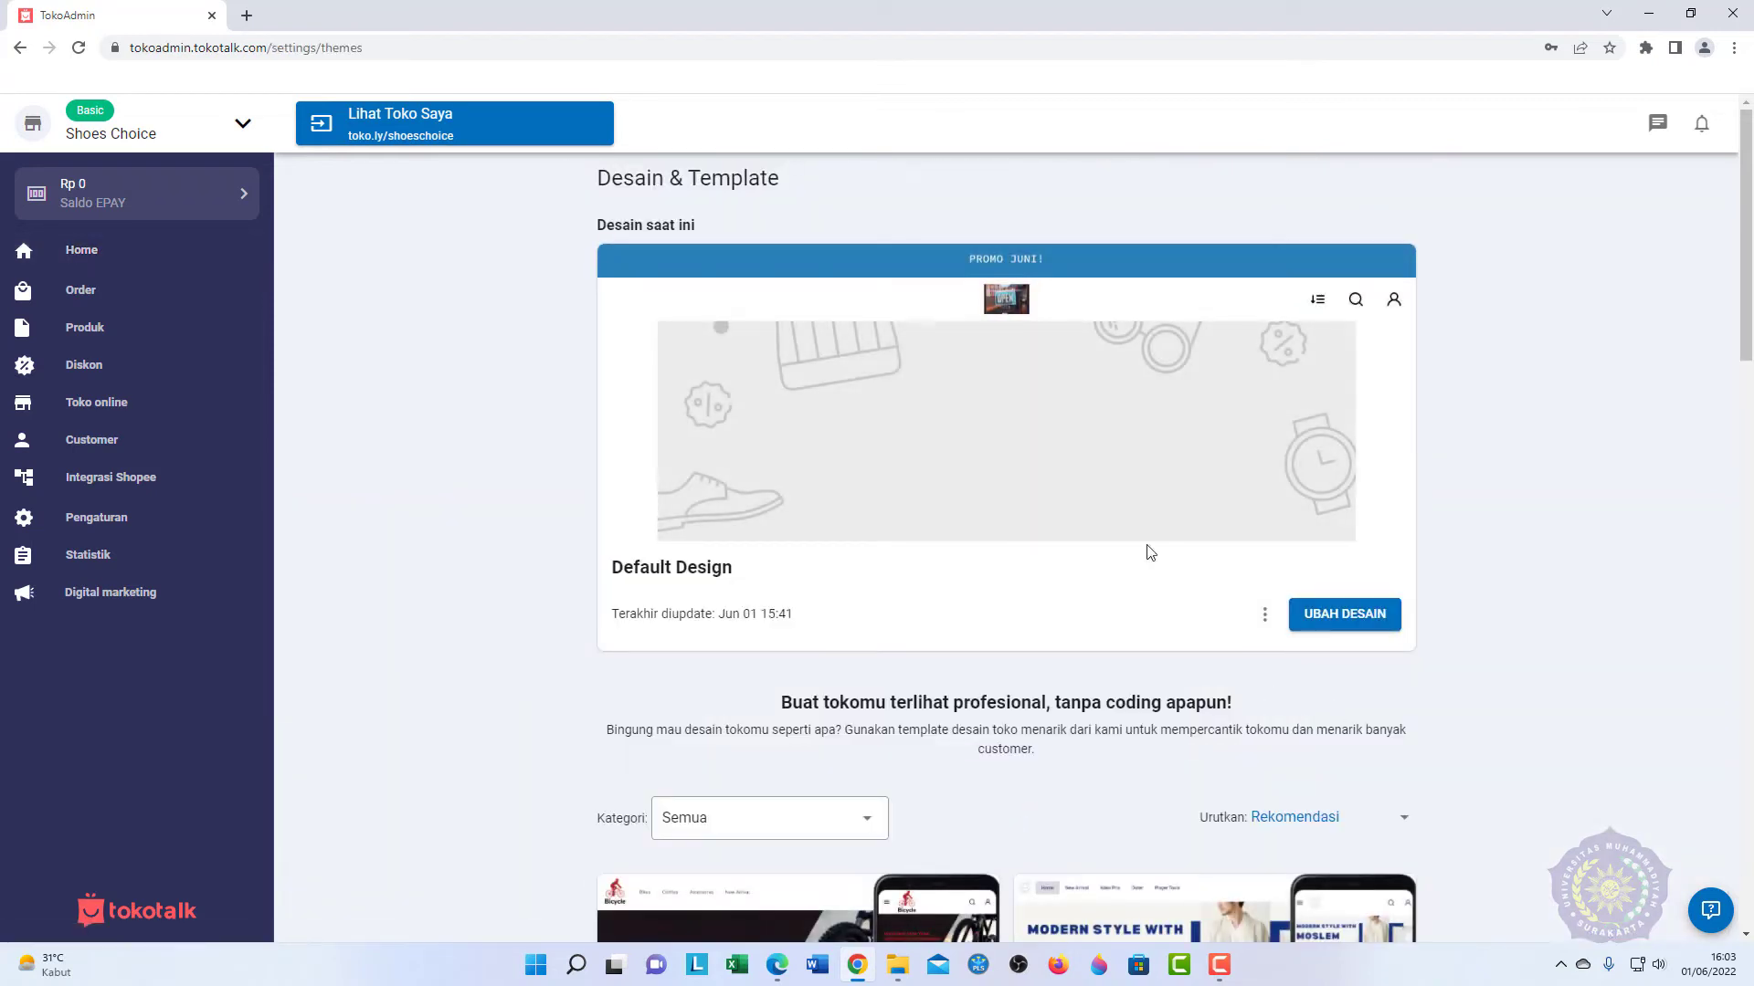
click(1361, 616)
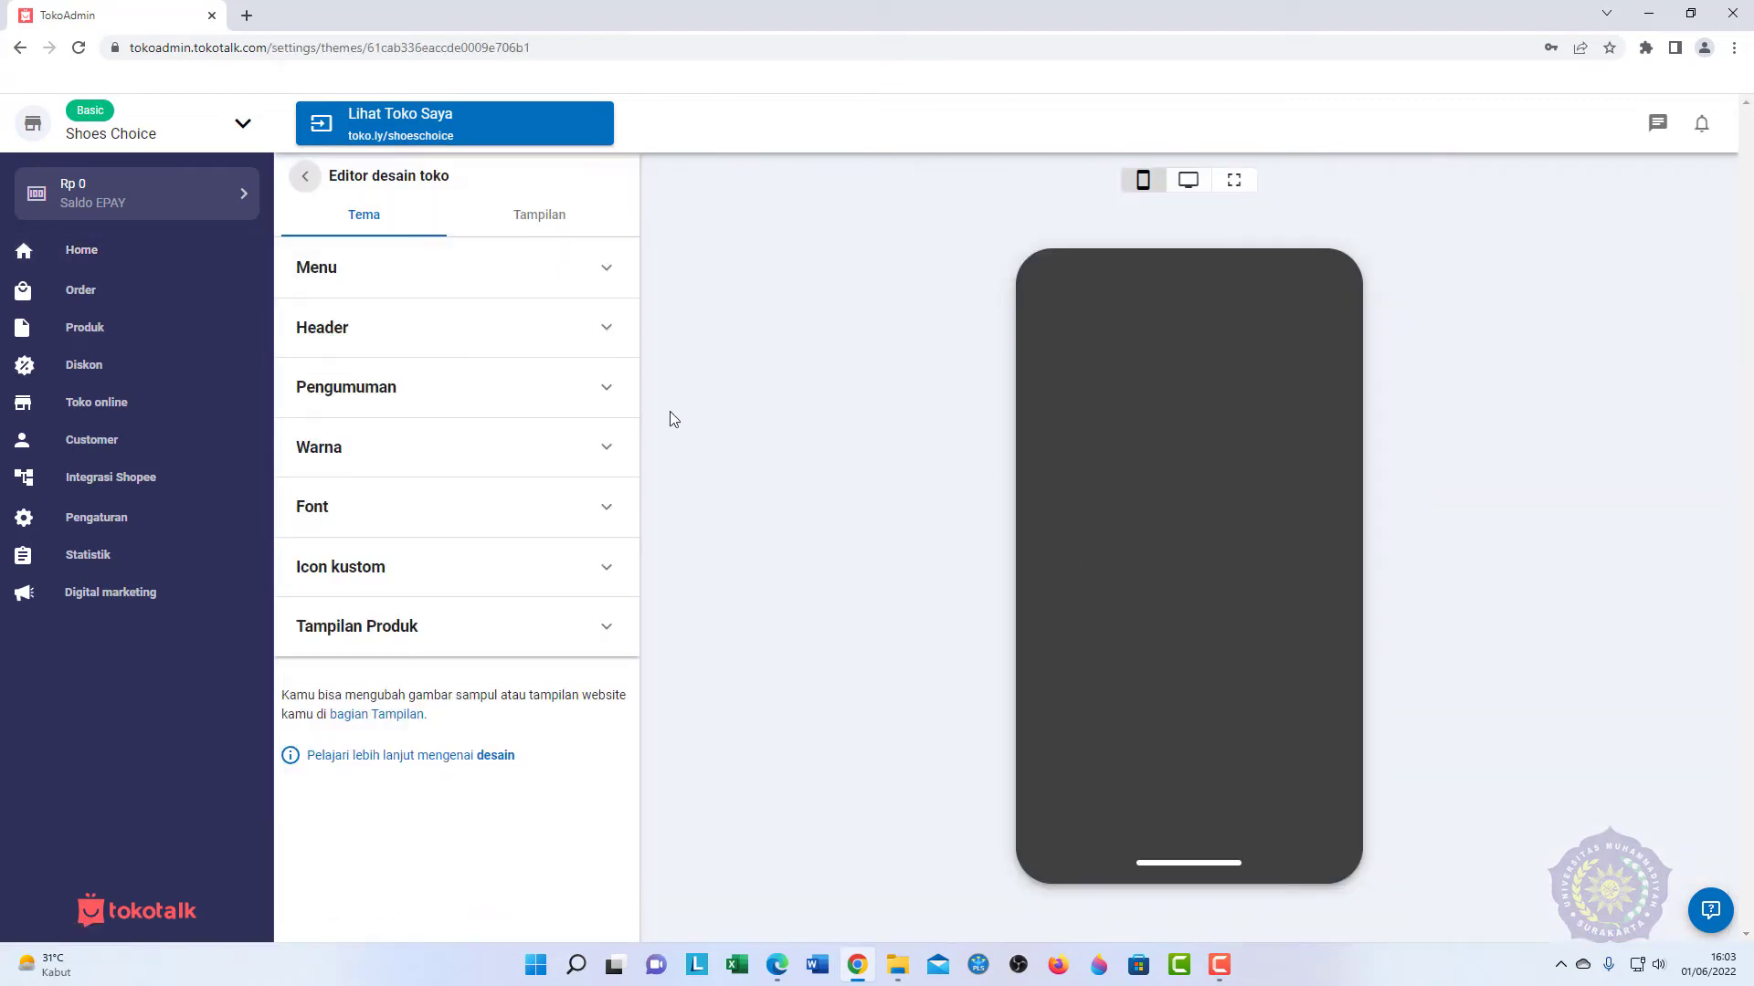
Step: Examine the theme's Menu settings and preview the store in full-screen and desktop views down to the product listing
click(602, 269)
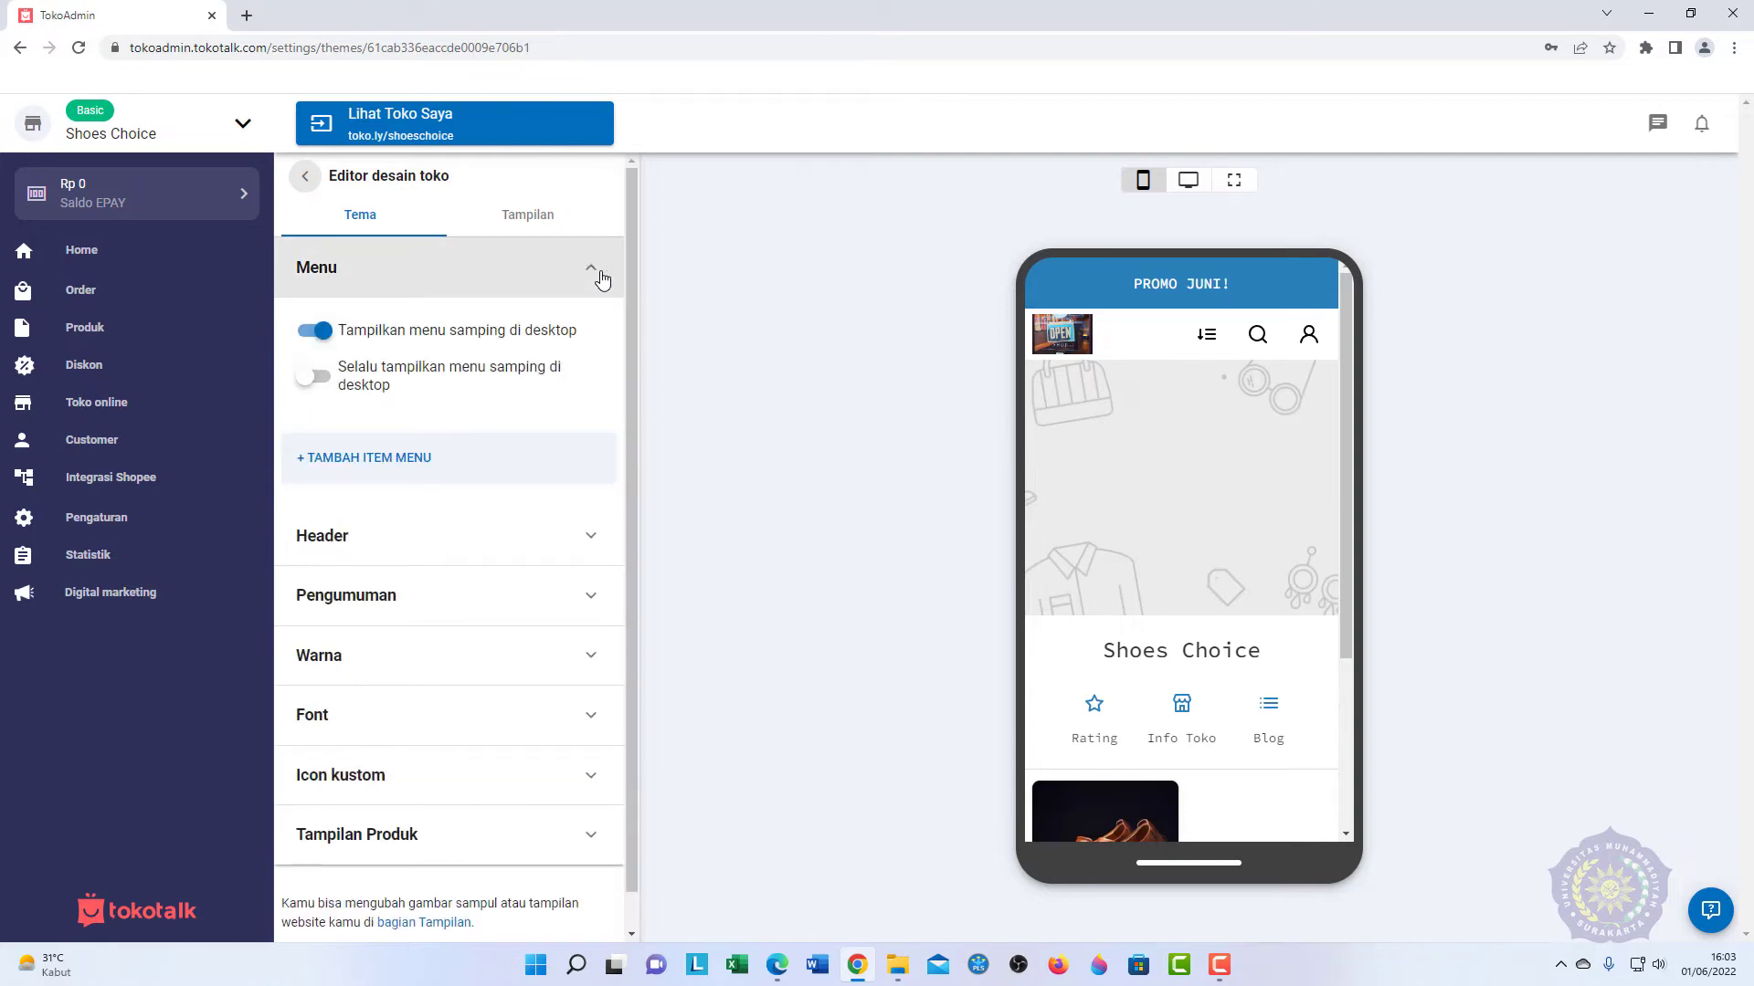
click(600, 274)
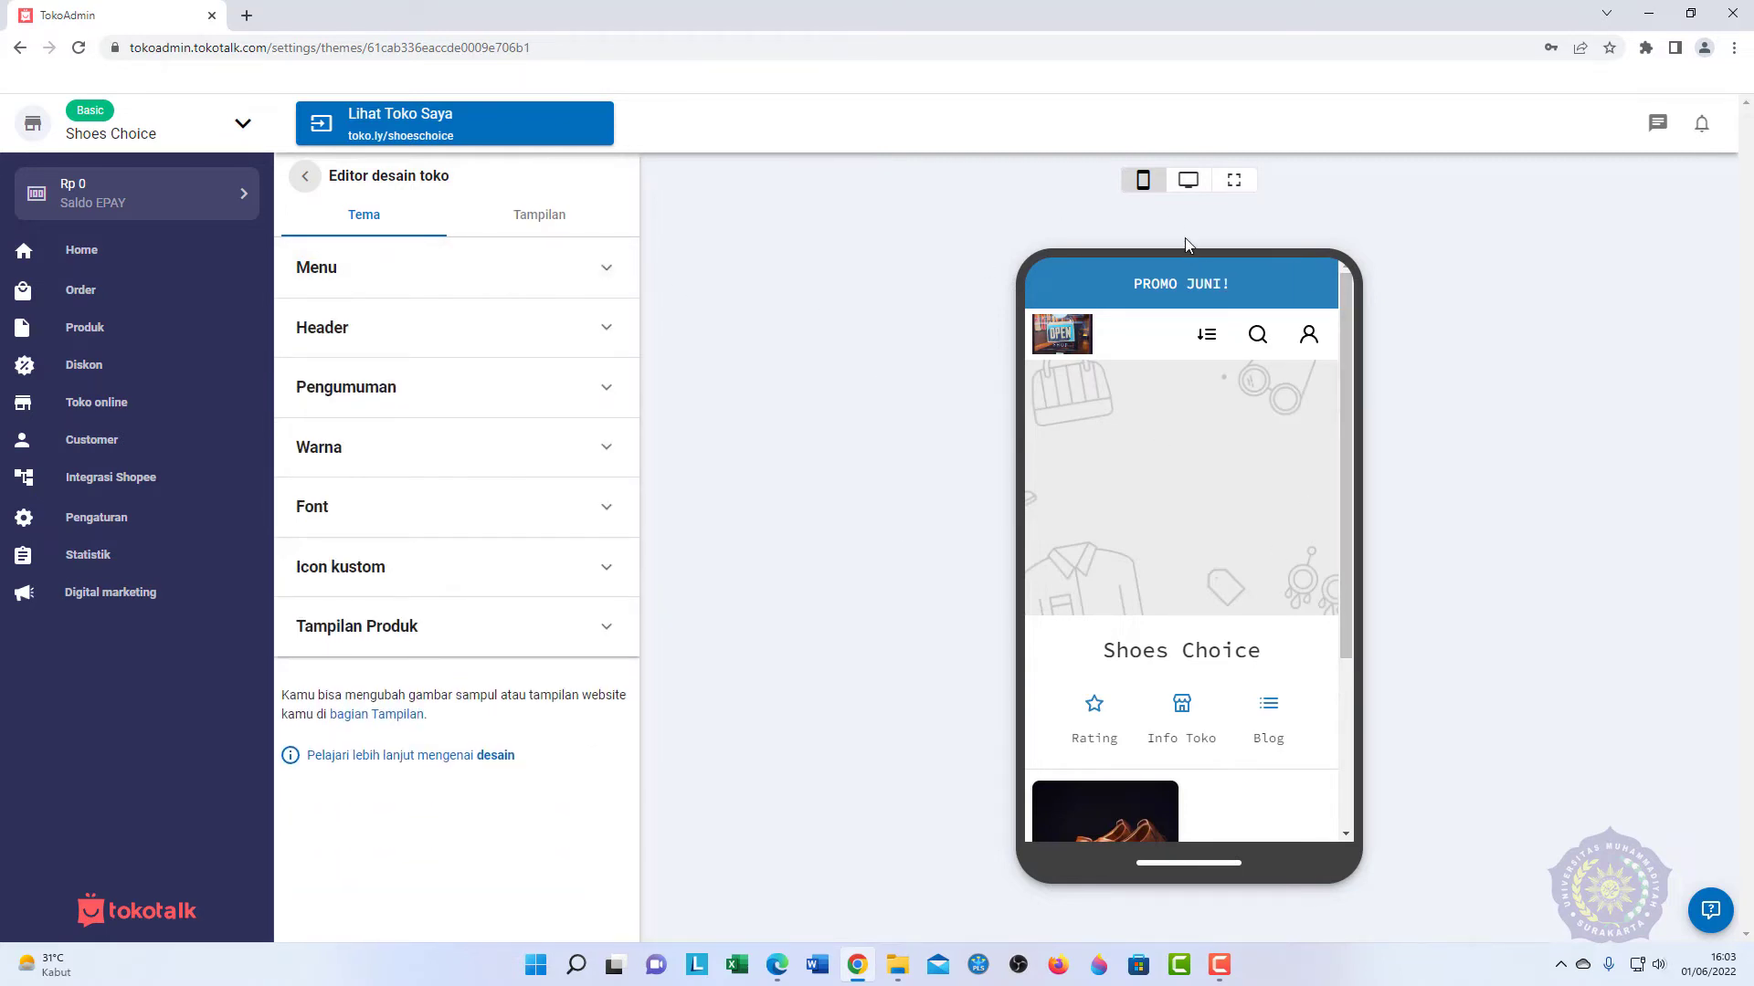
click(1188, 188)
click(1246, 194)
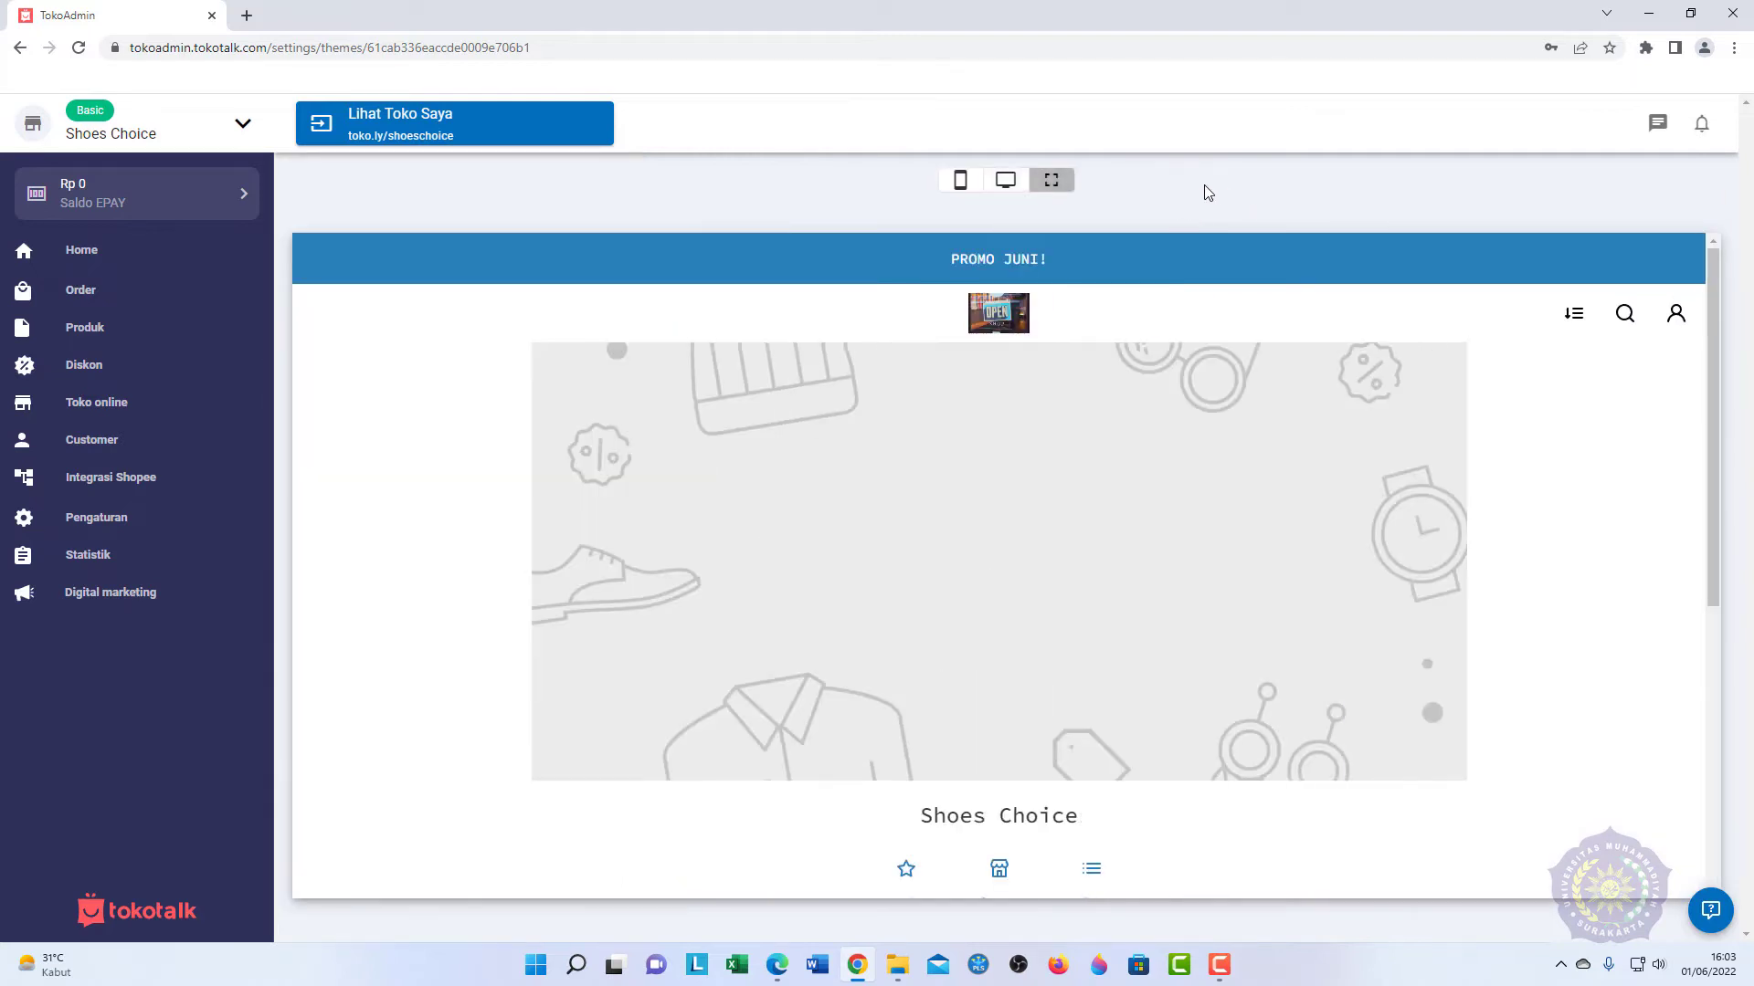
click(1028, 189)
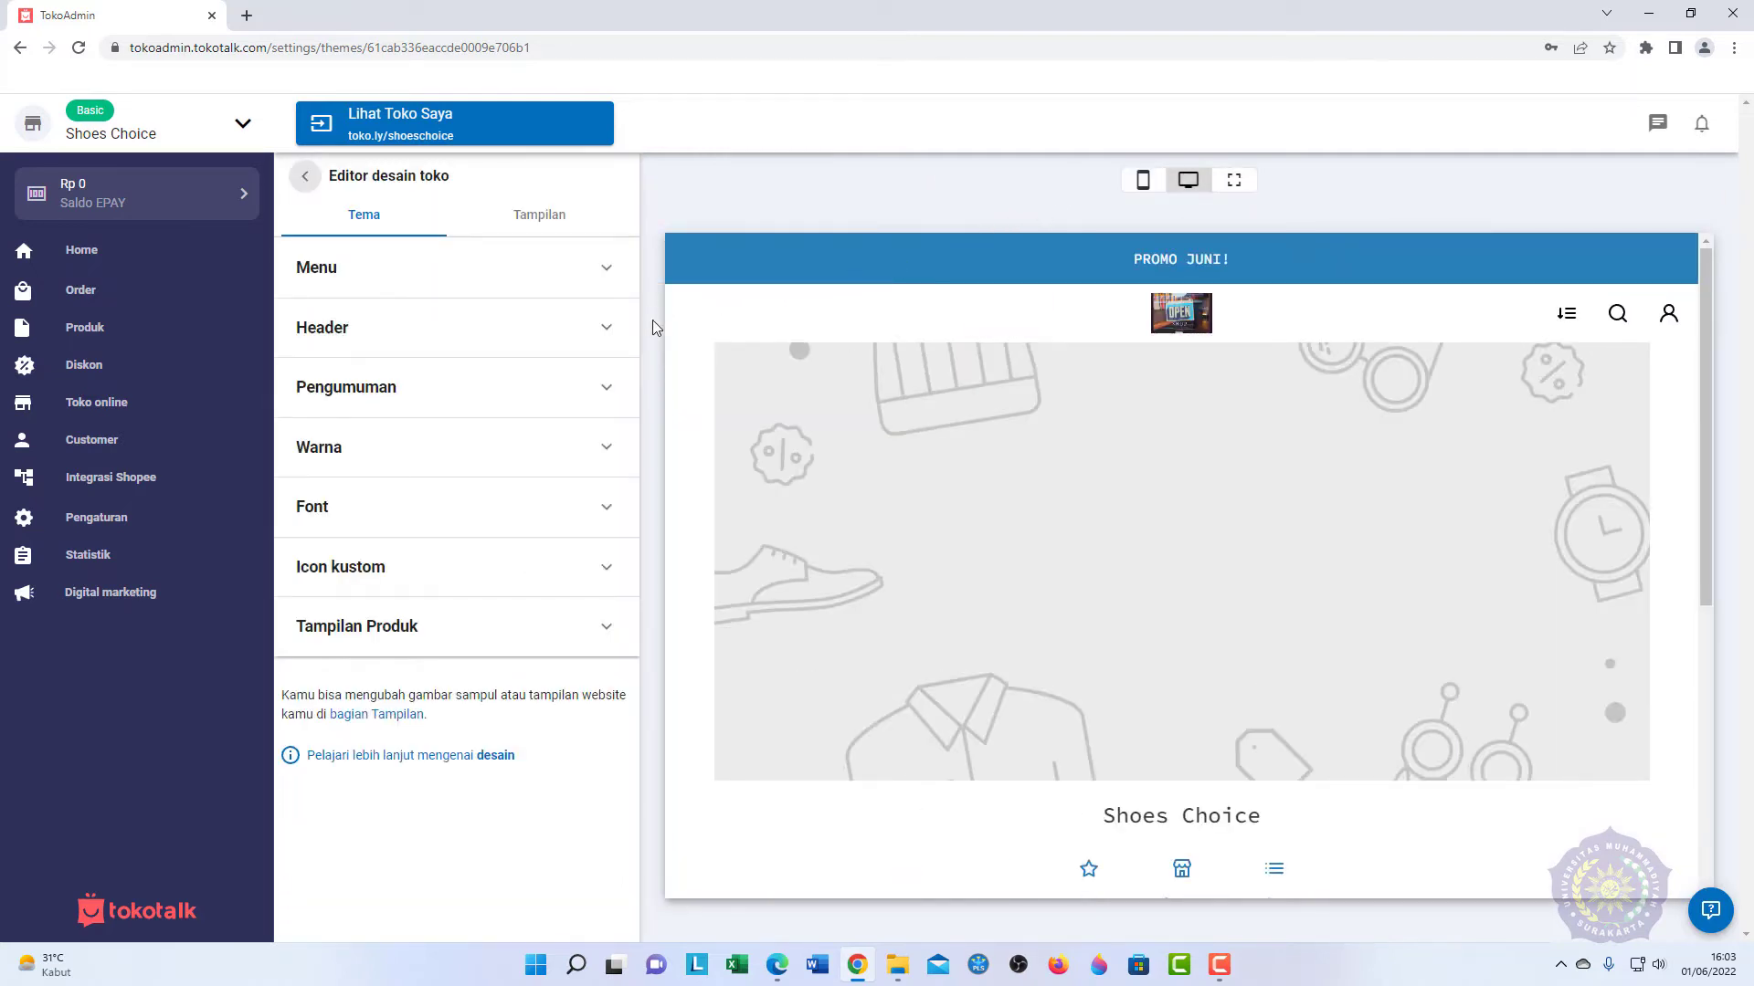
scroll(1169, 523, down, 4)
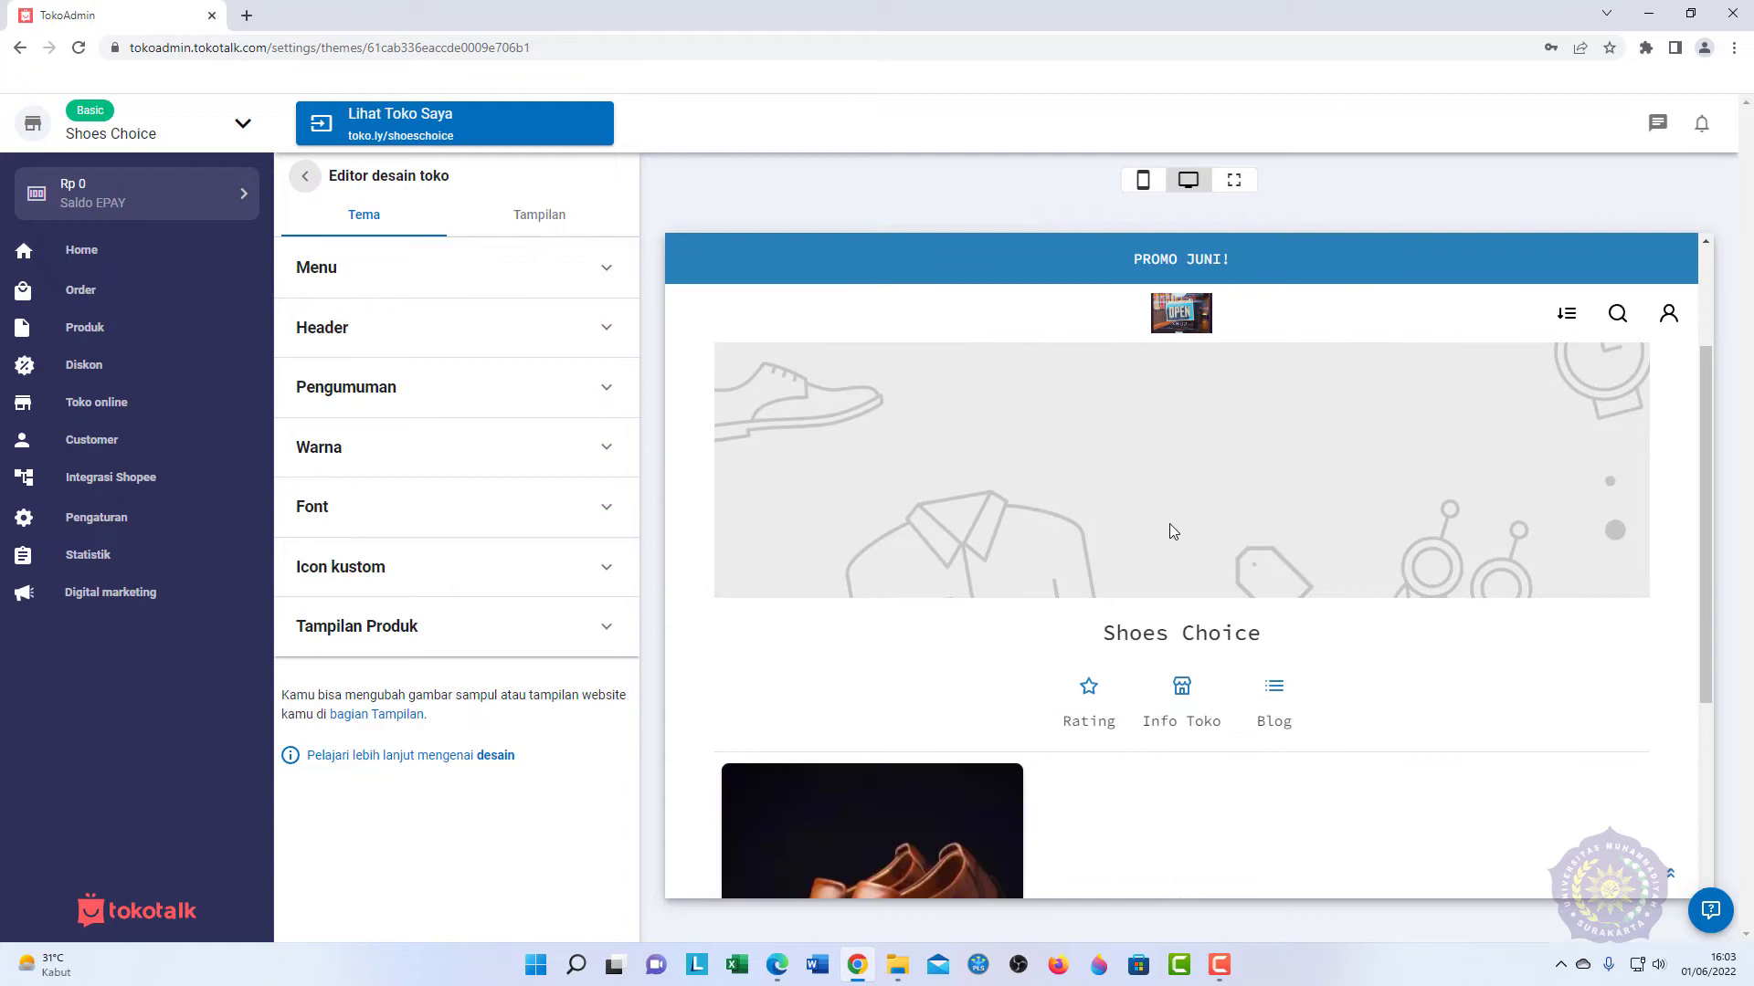
scroll(1140, 607, down, 1)
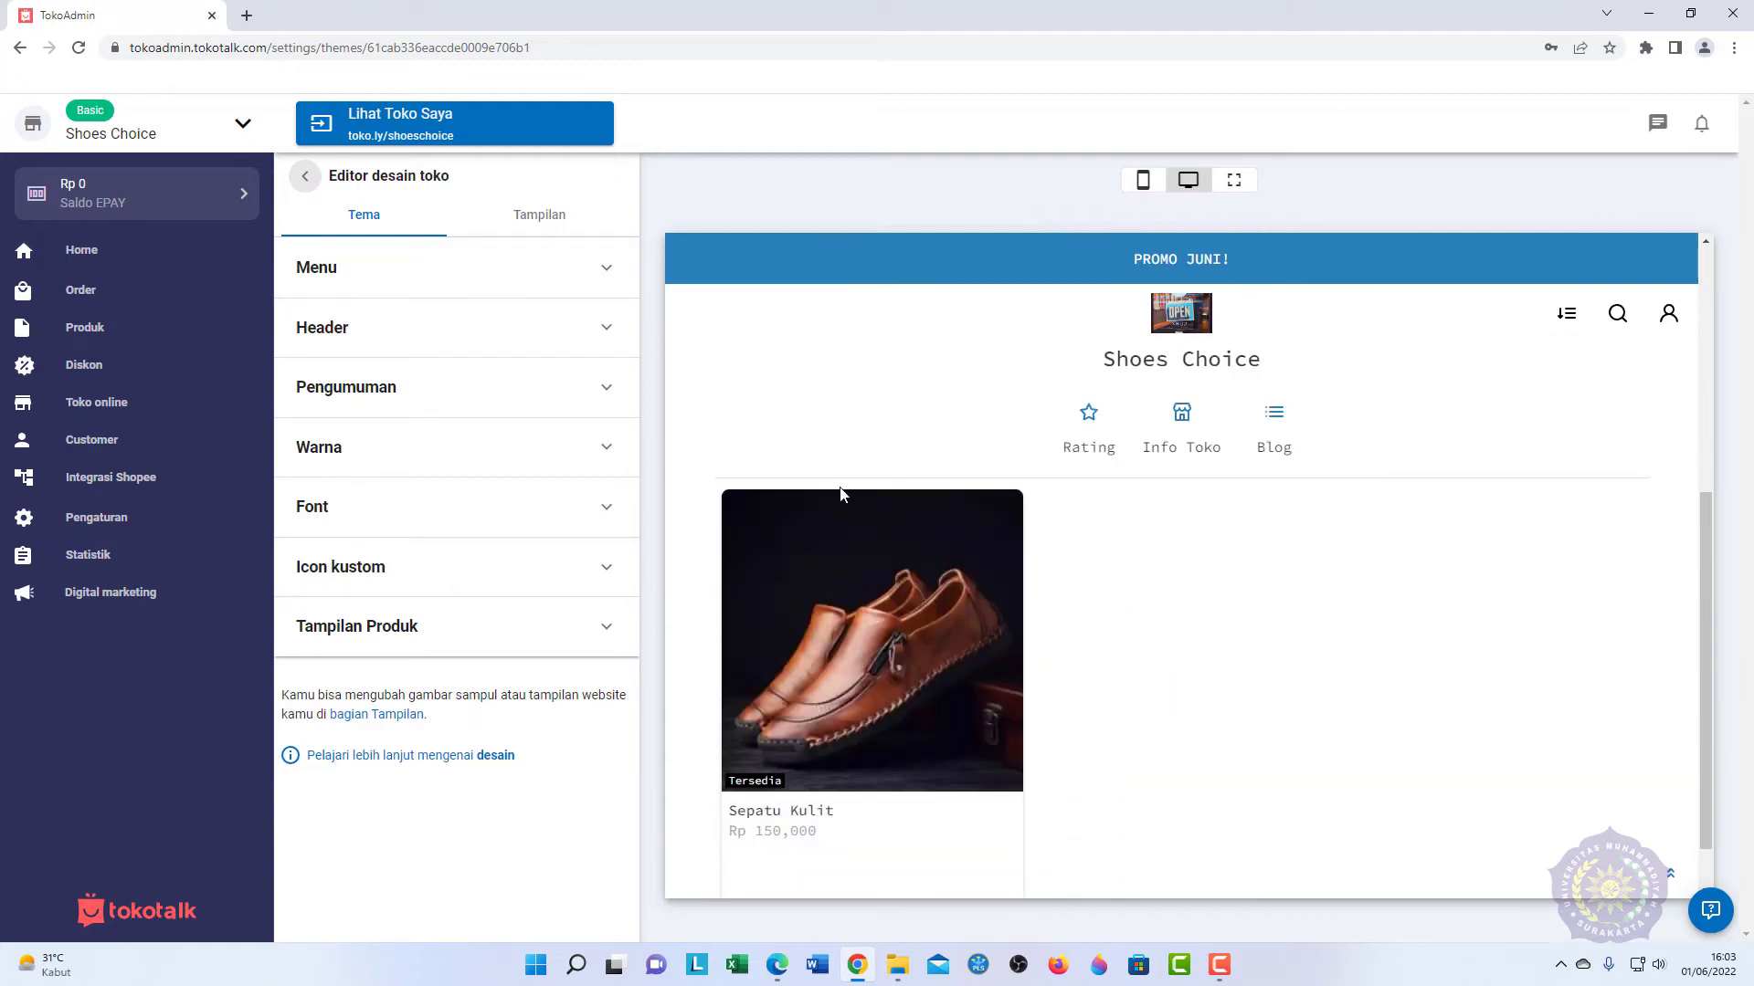
Step: Toggle the desktop side menu option off and on again in the theme's Menu settings
click(542, 278)
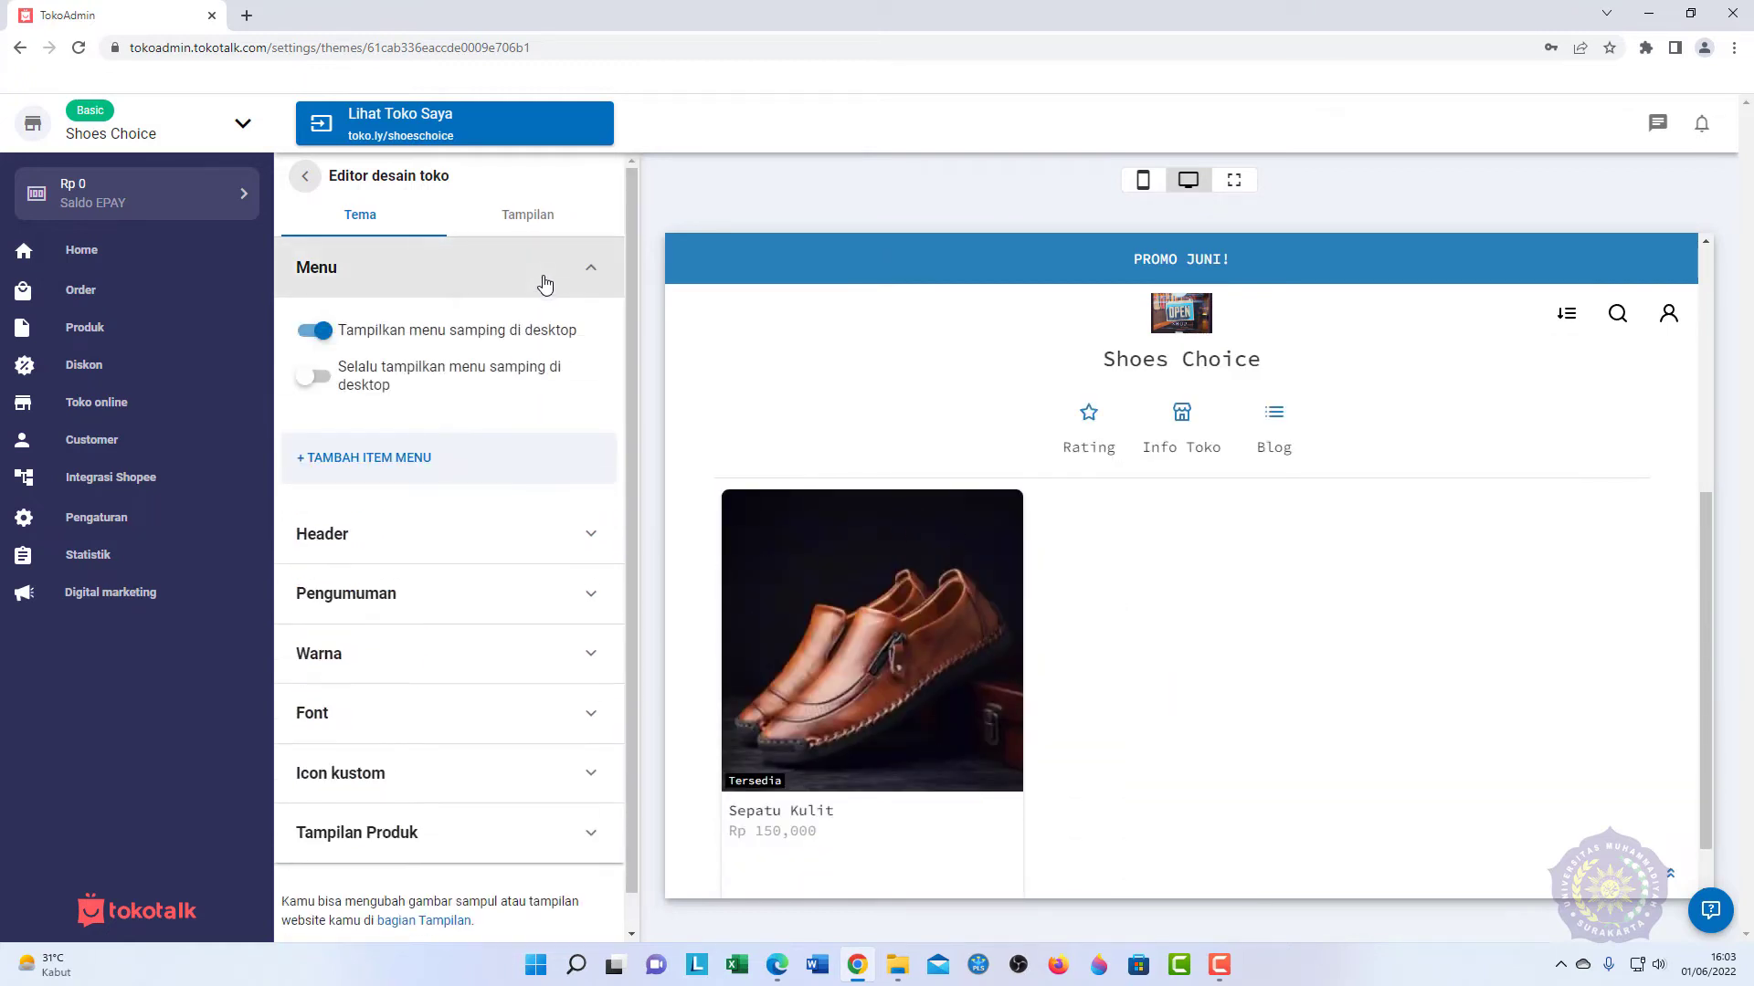
click(327, 333)
click(330, 333)
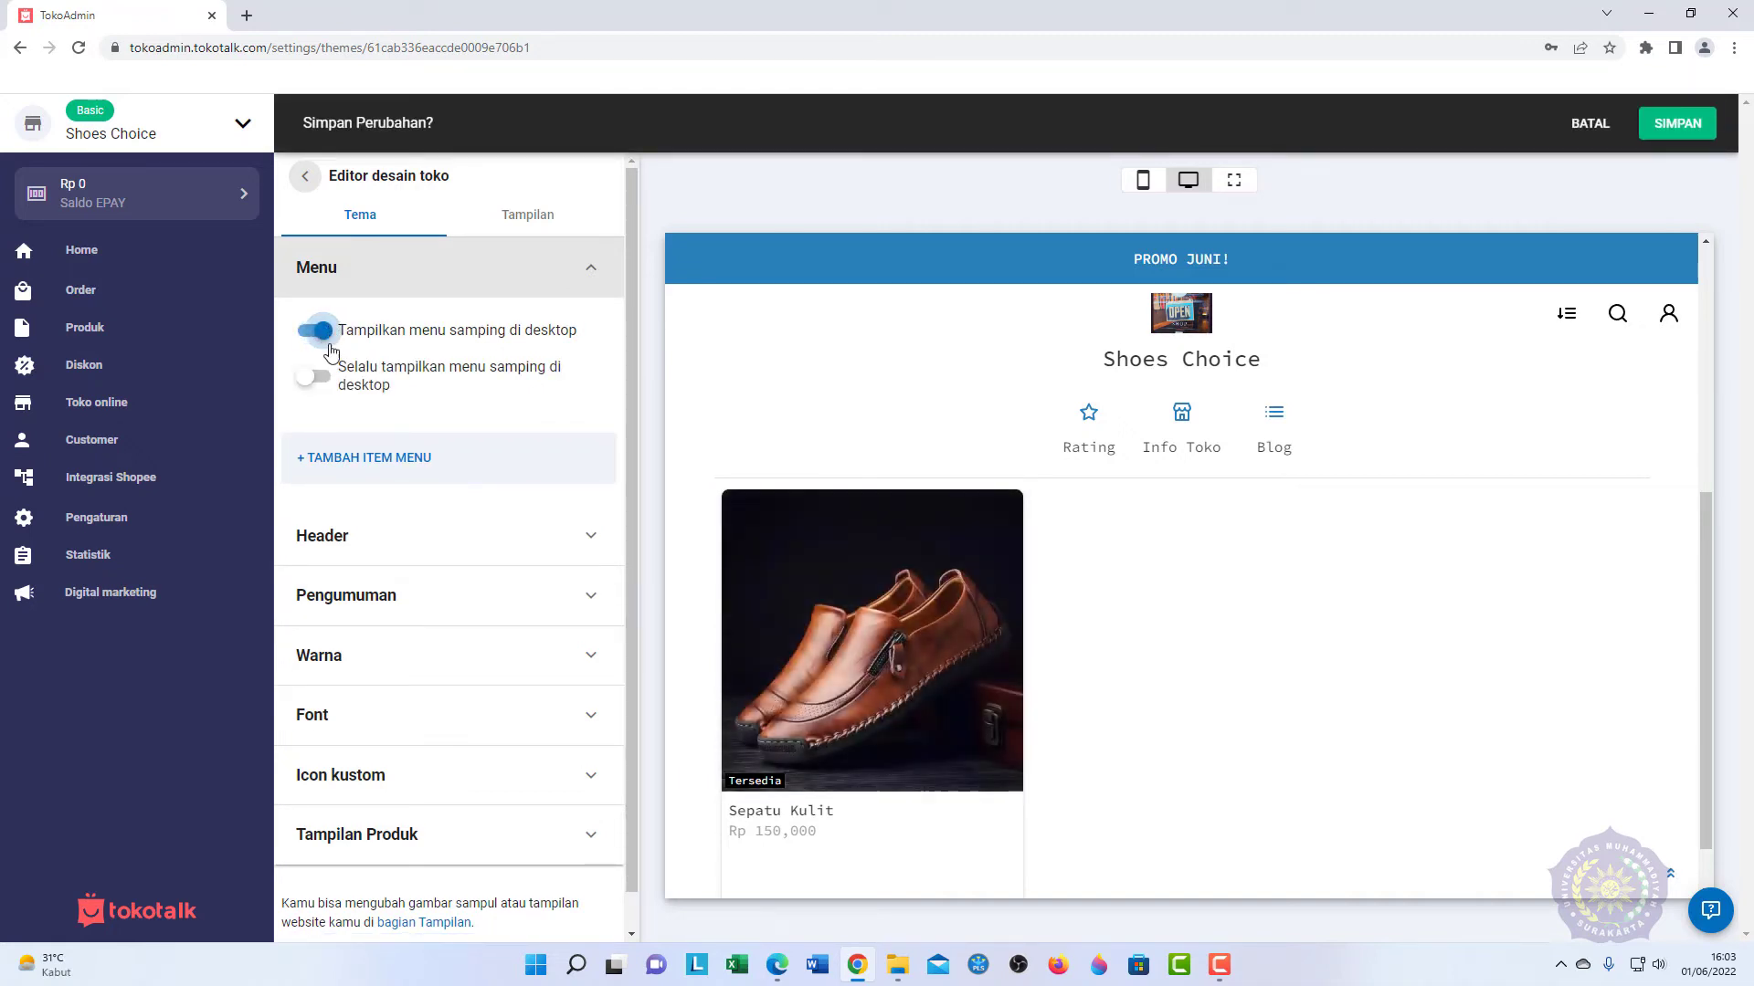
click(331, 347)
click(315, 331)
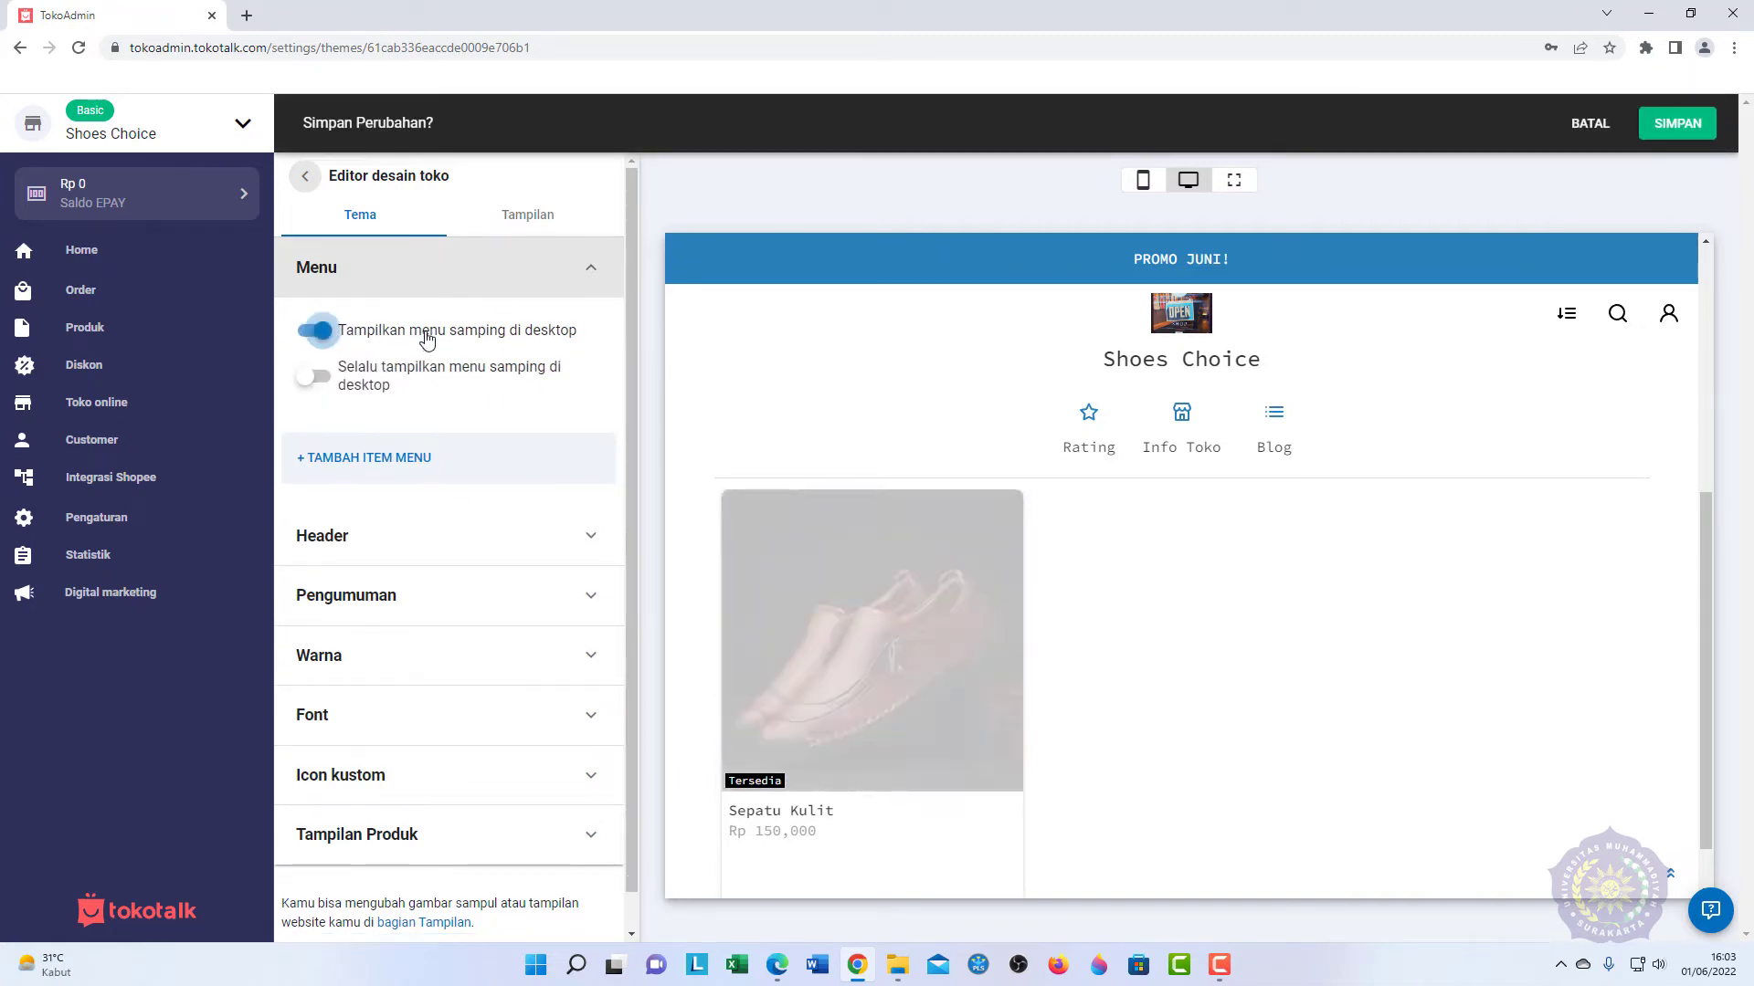
click(575, 272)
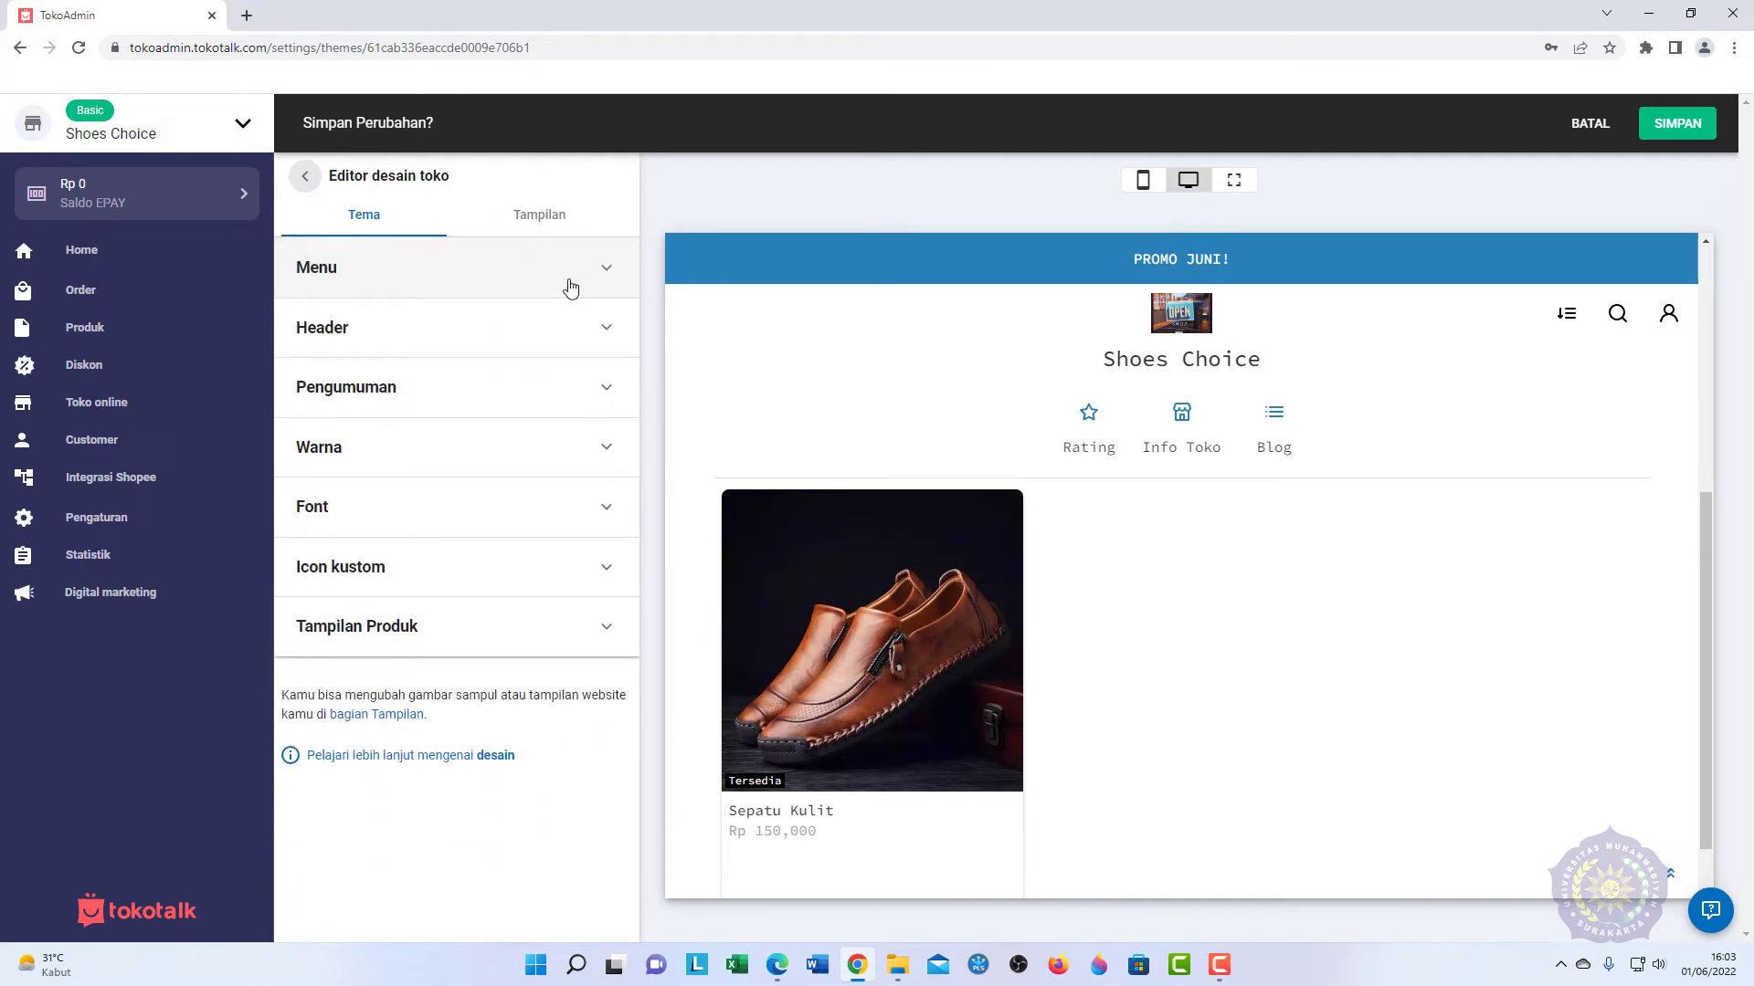
Step: Try the store logo display options Logo dan nama toko, Hanya nama toko and Sembunyikan semua in the Header settings, then restore Logo penuh
click(590, 342)
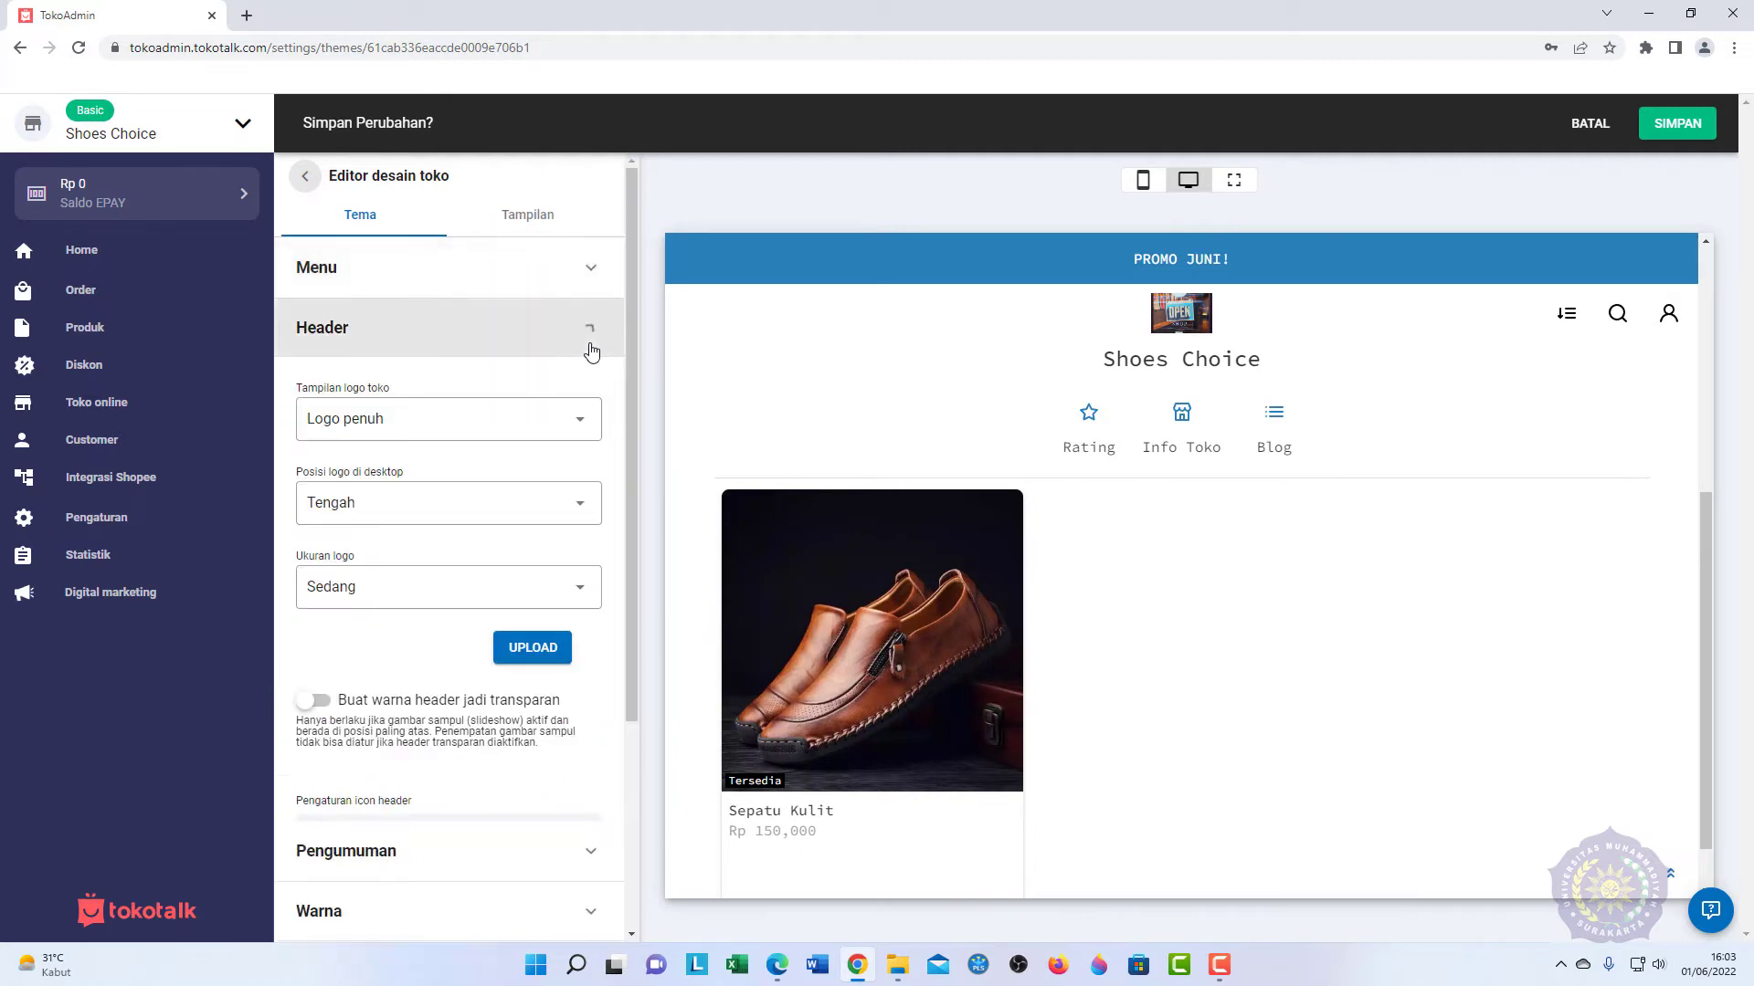
click(471, 433)
click(442, 469)
click(454, 427)
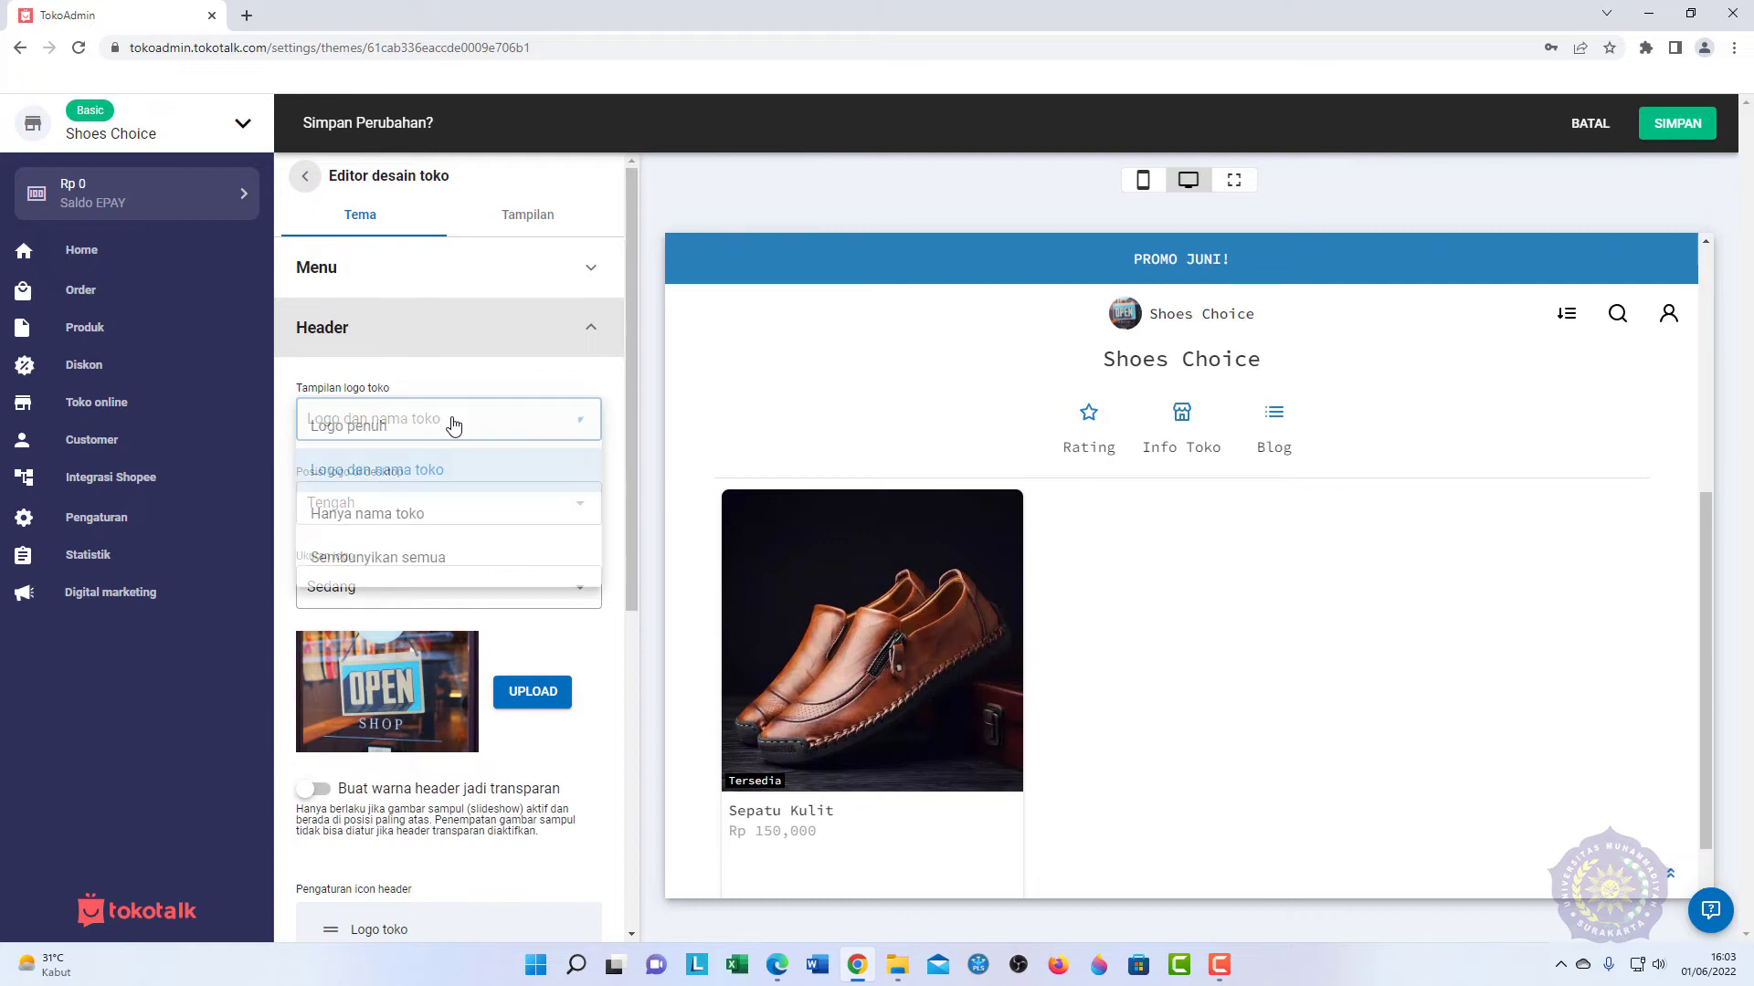
click(481, 434)
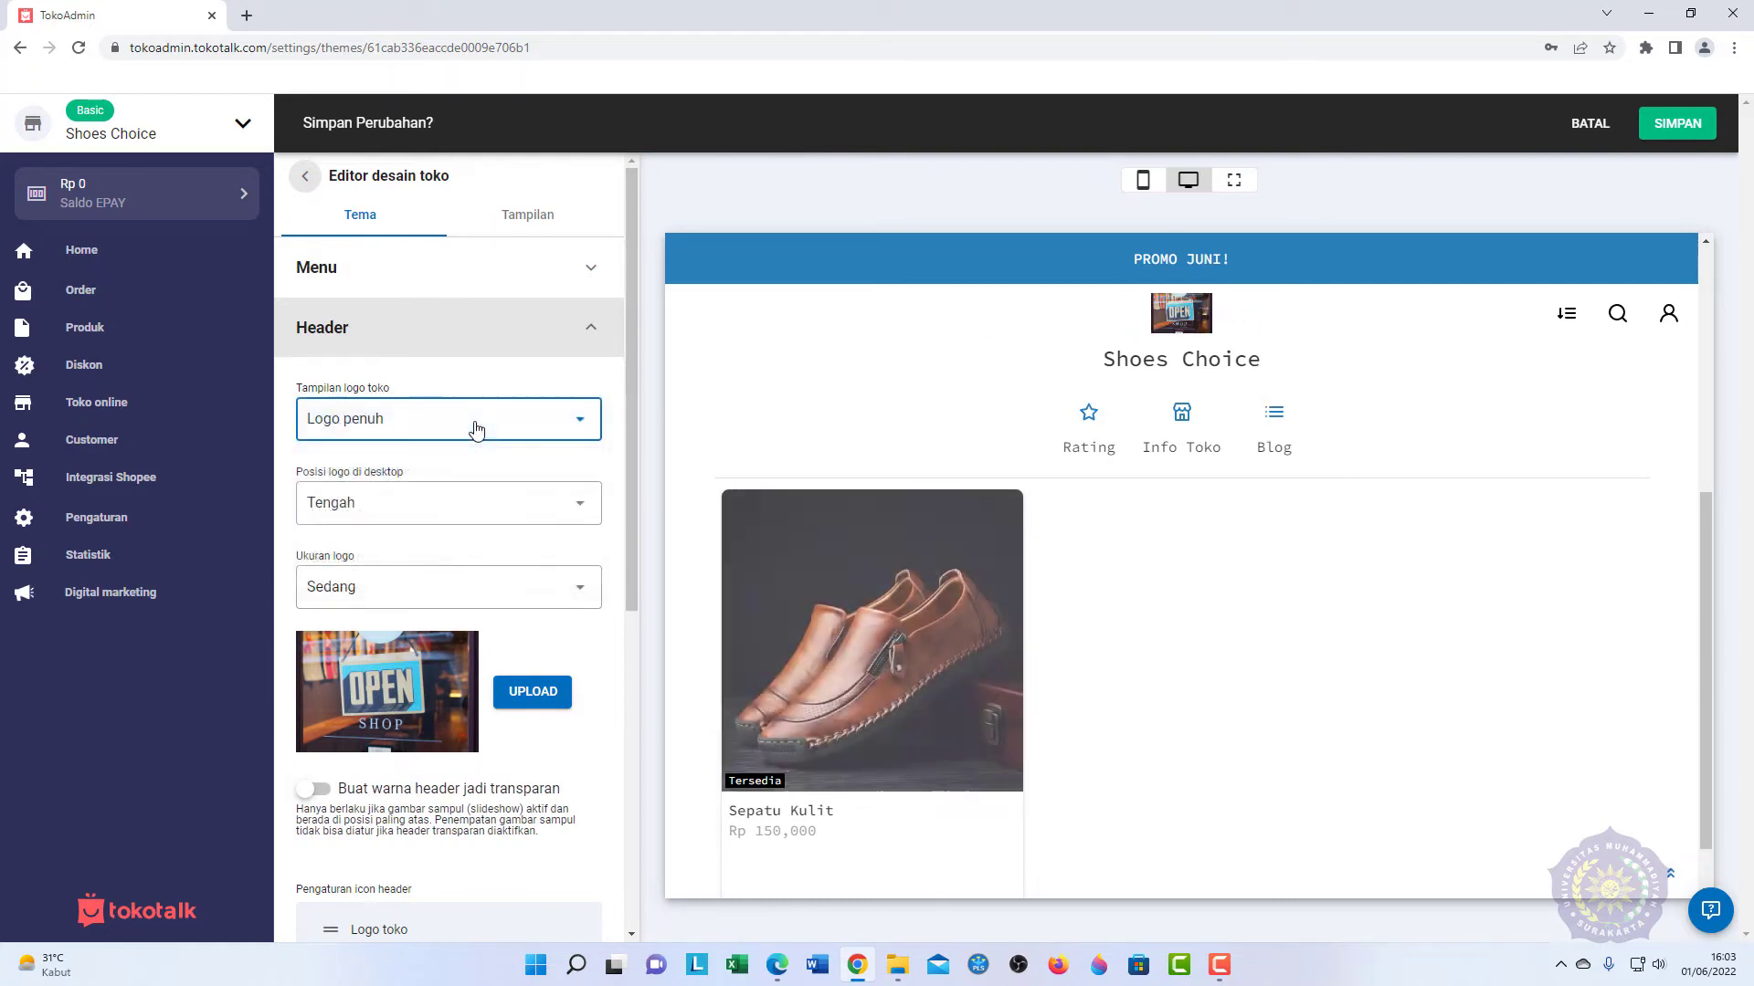
click(484, 437)
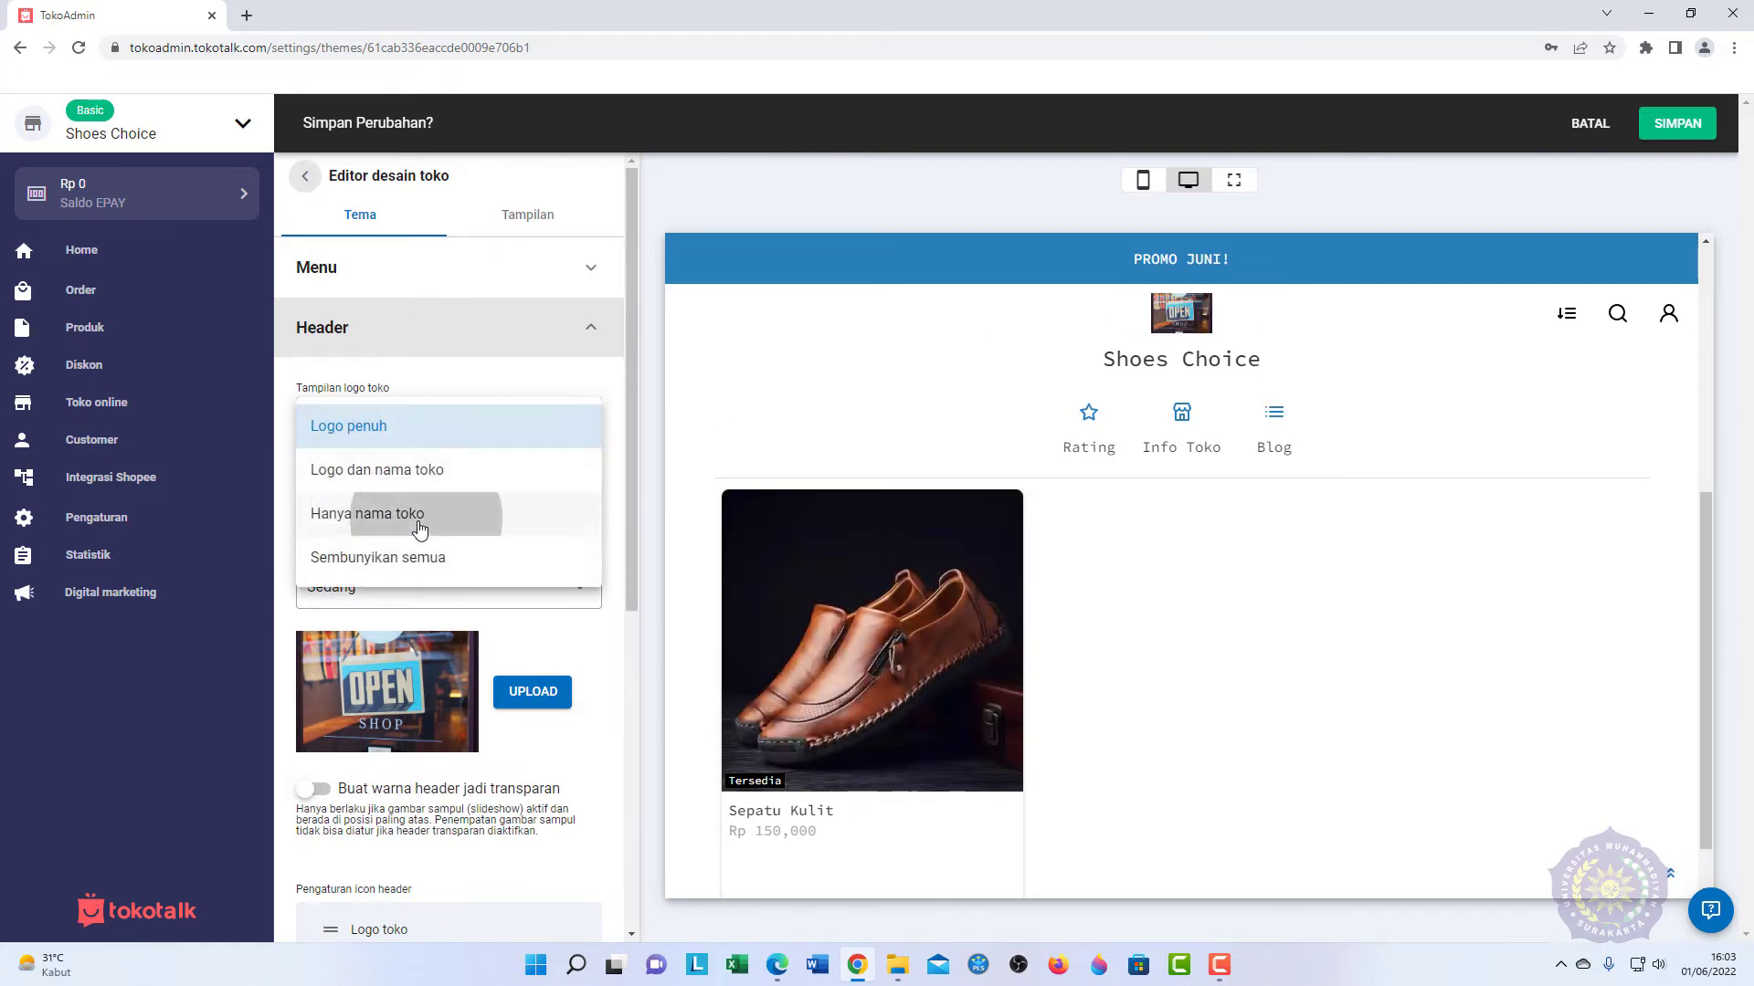
click(422, 516)
click(474, 435)
click(429, 549)
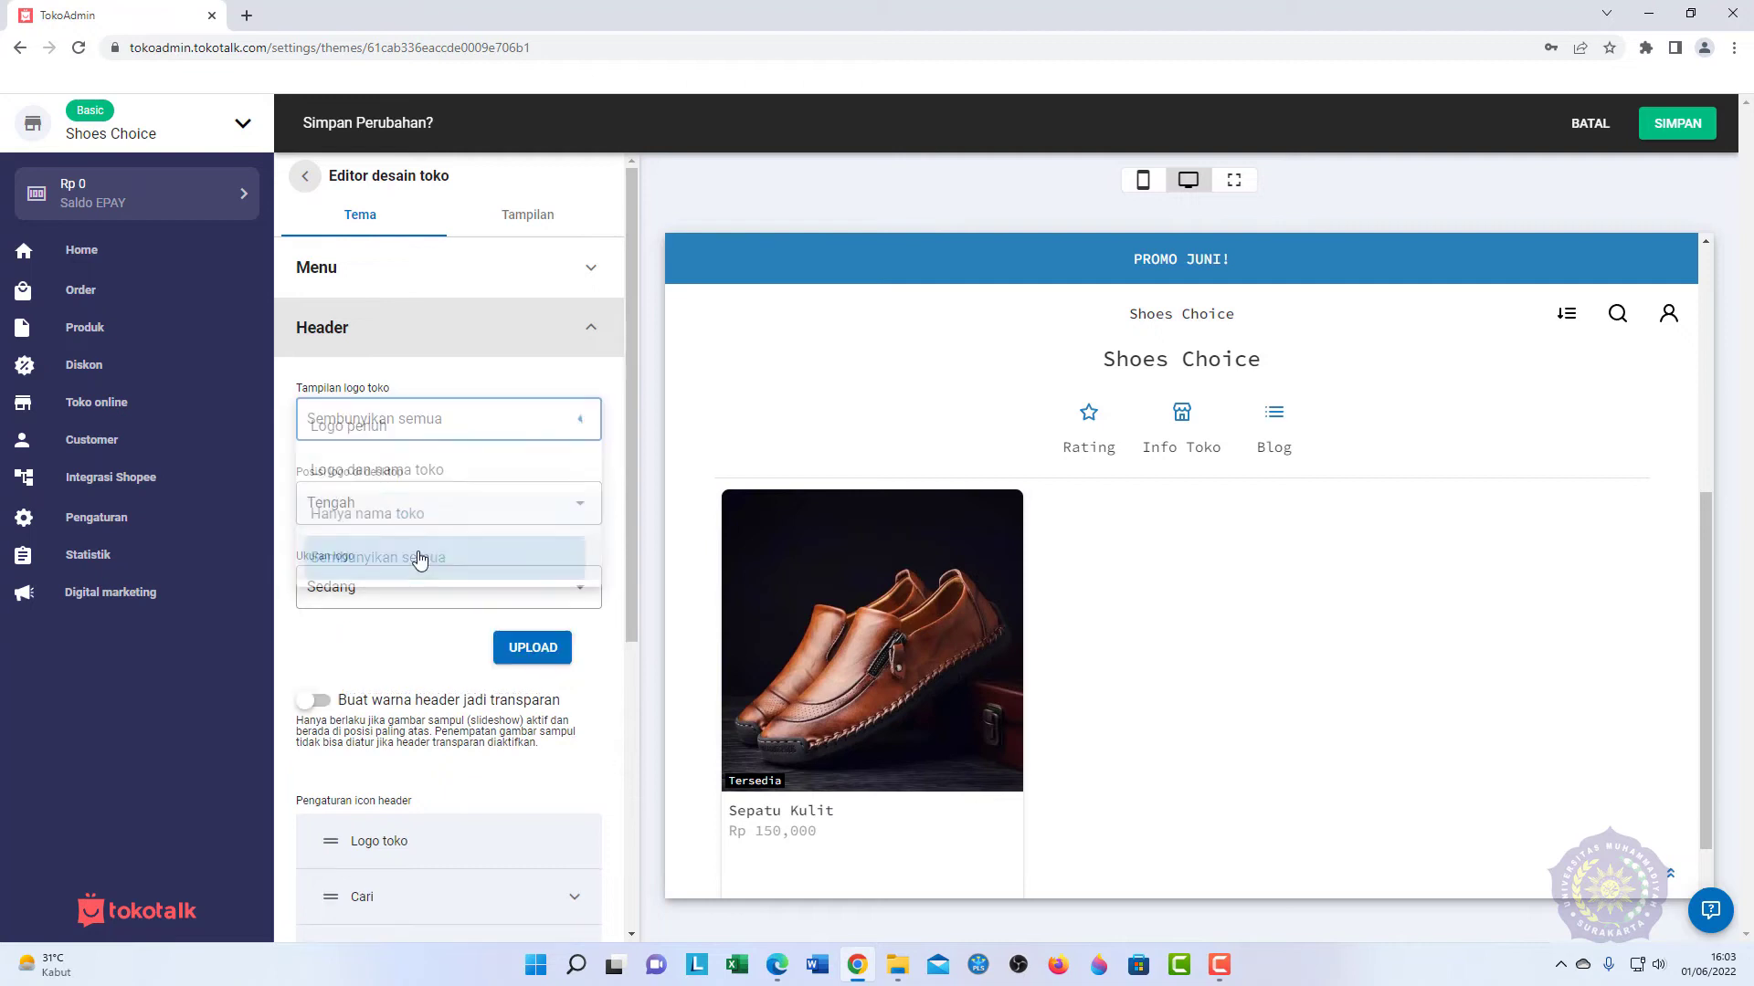
click(471, 429)
click(469, 434)
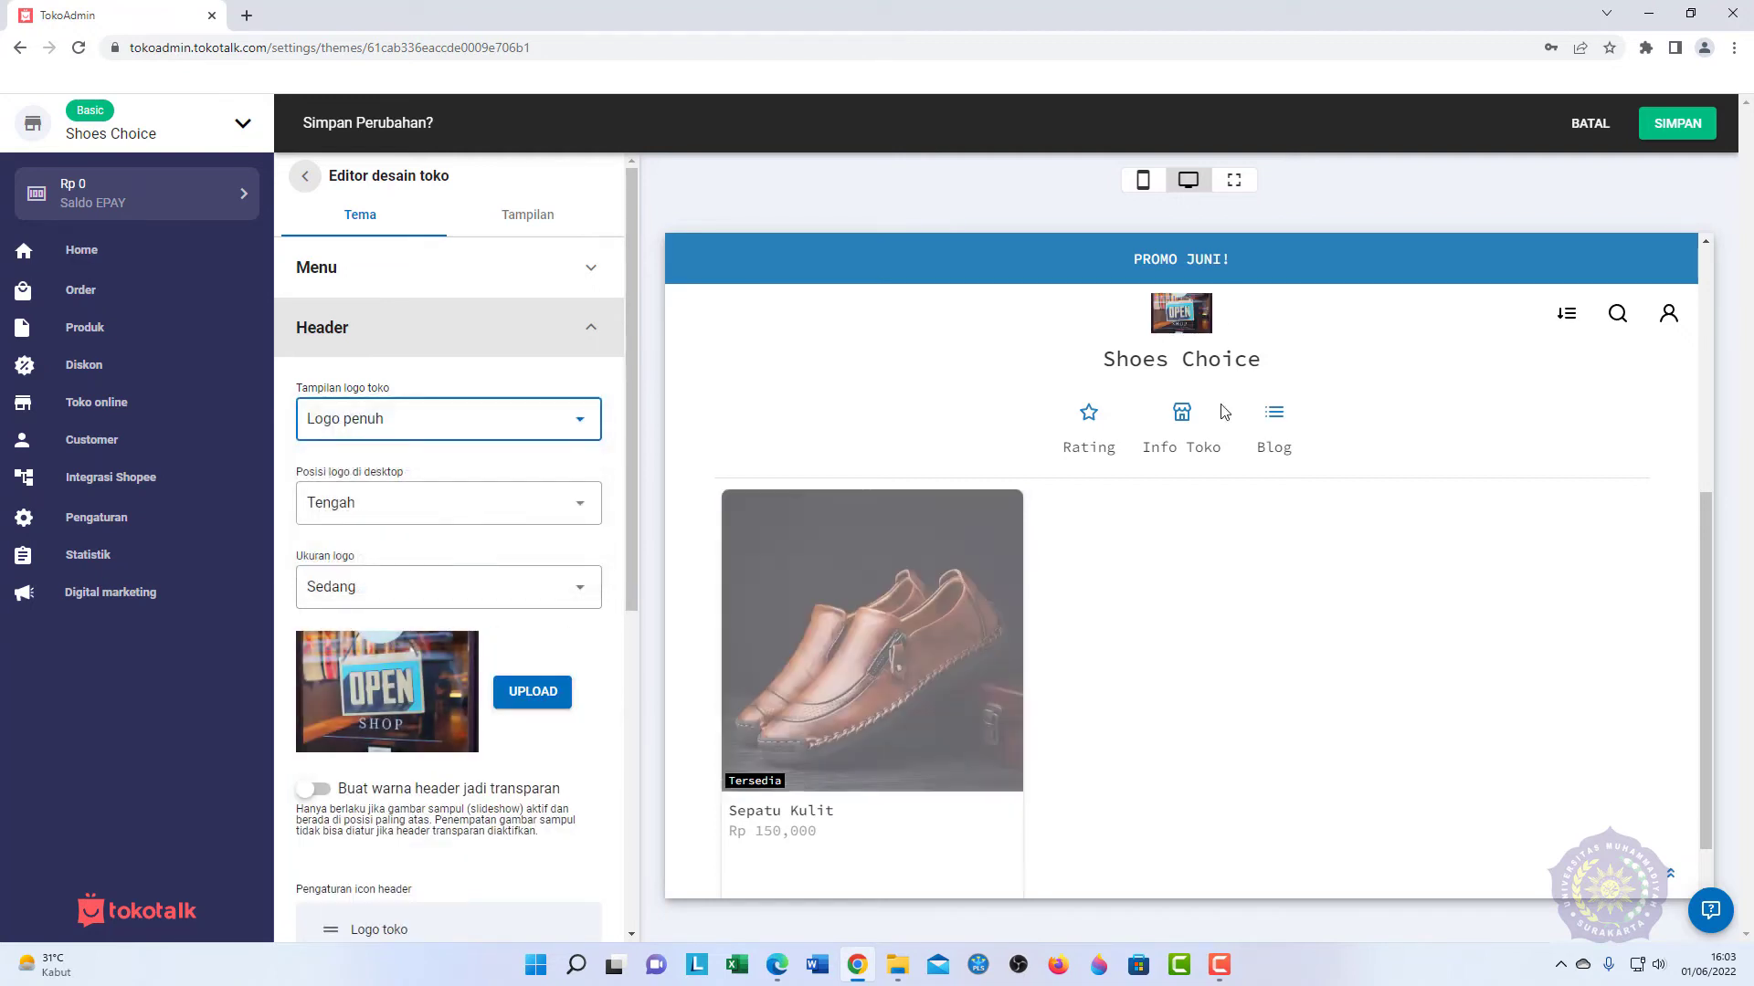
Step: Browse the free images offered for the header logo, then close the image picker and the Header settings without choosing one
scroll(553, 383, down, 2)
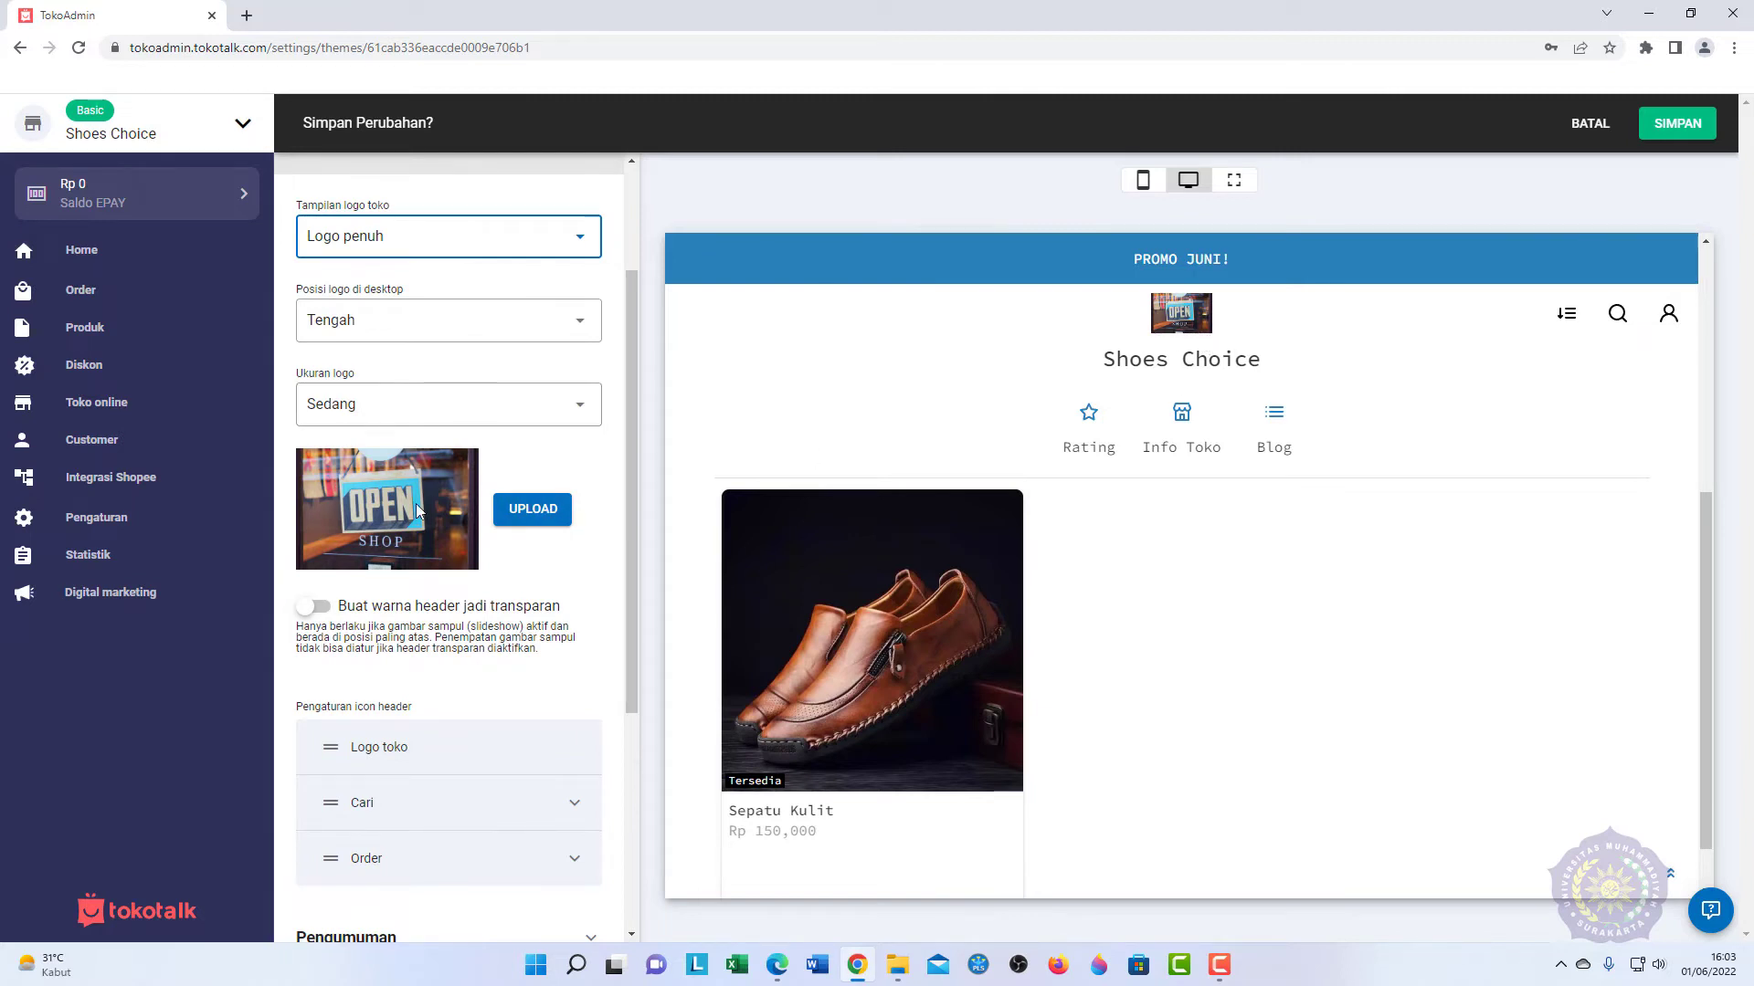
click(552, 510)
click(833, 421)
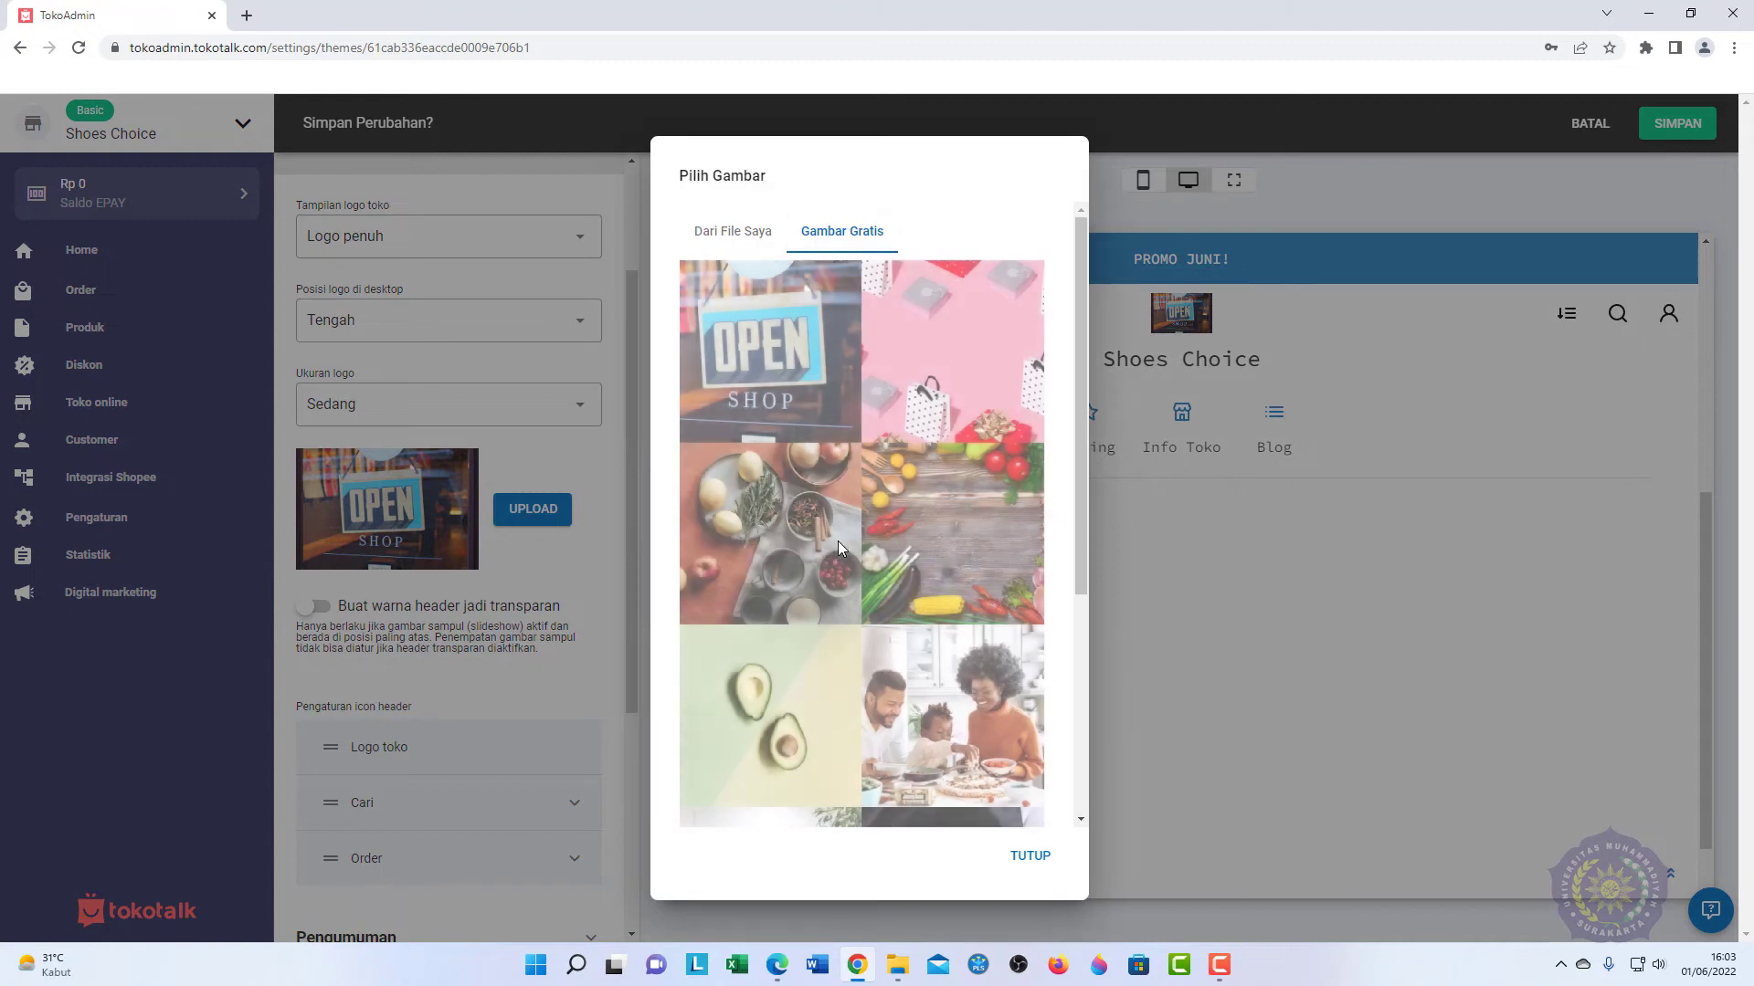
scroll(845, 548, down, 4)
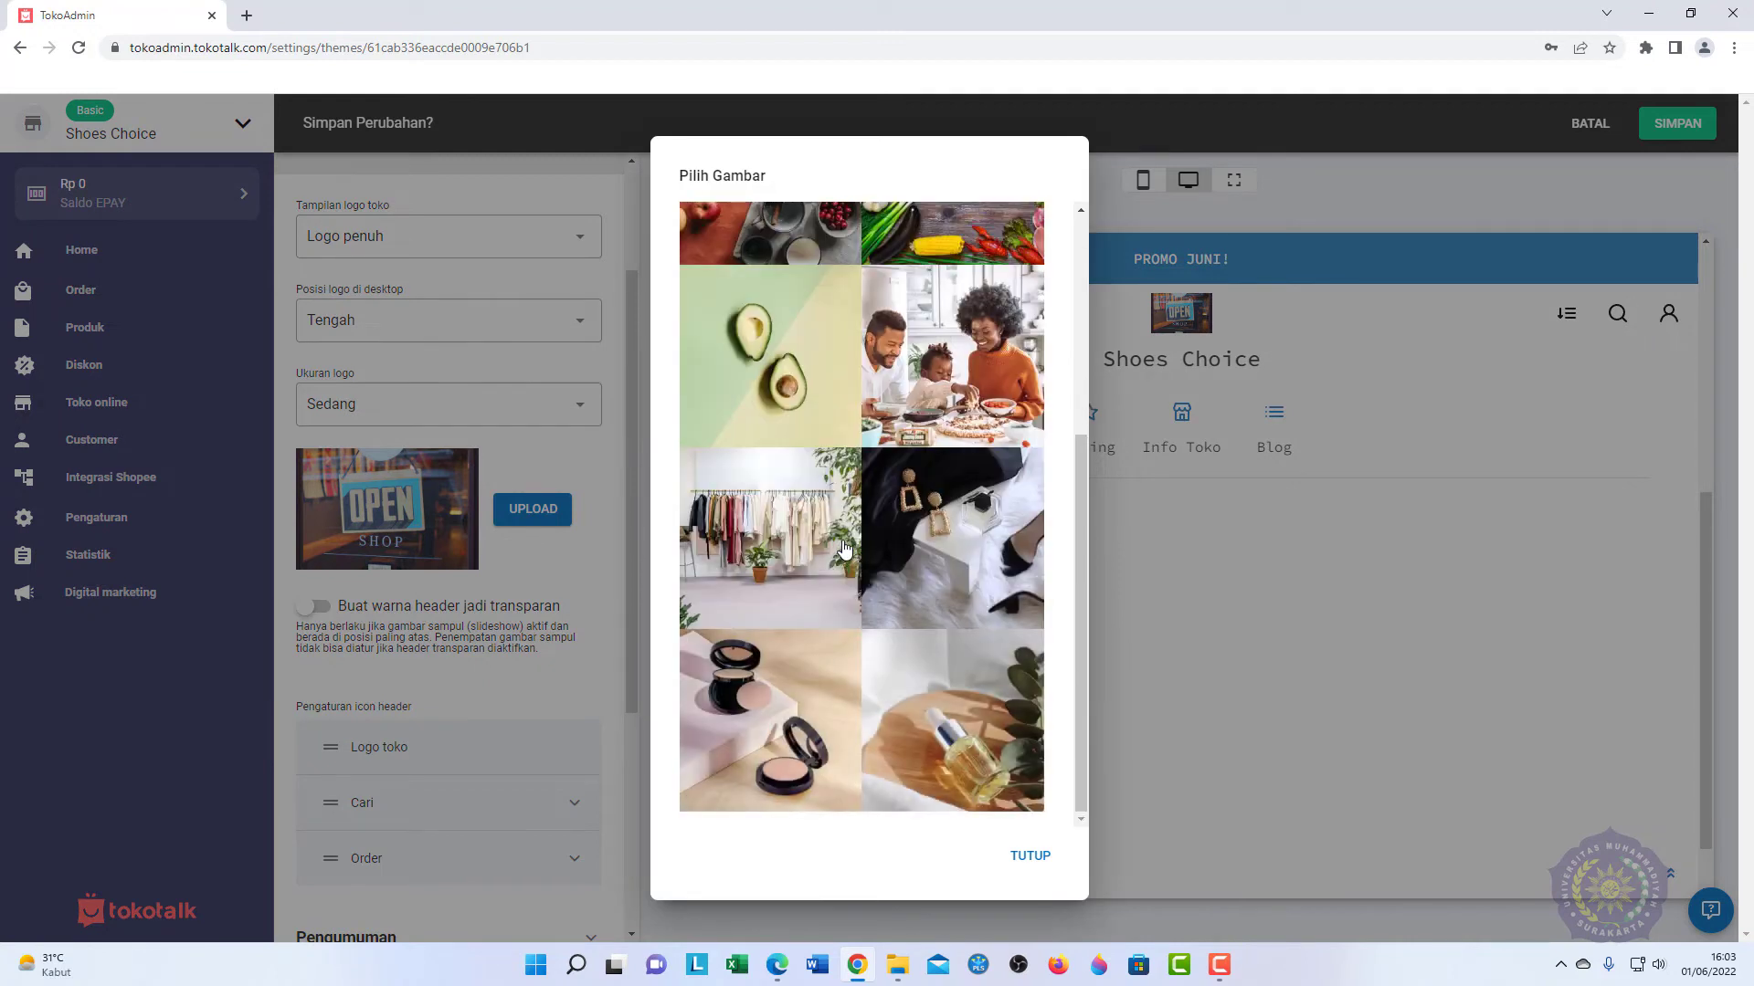
click(1030, 855)
scroll(548, 480, up, 2)
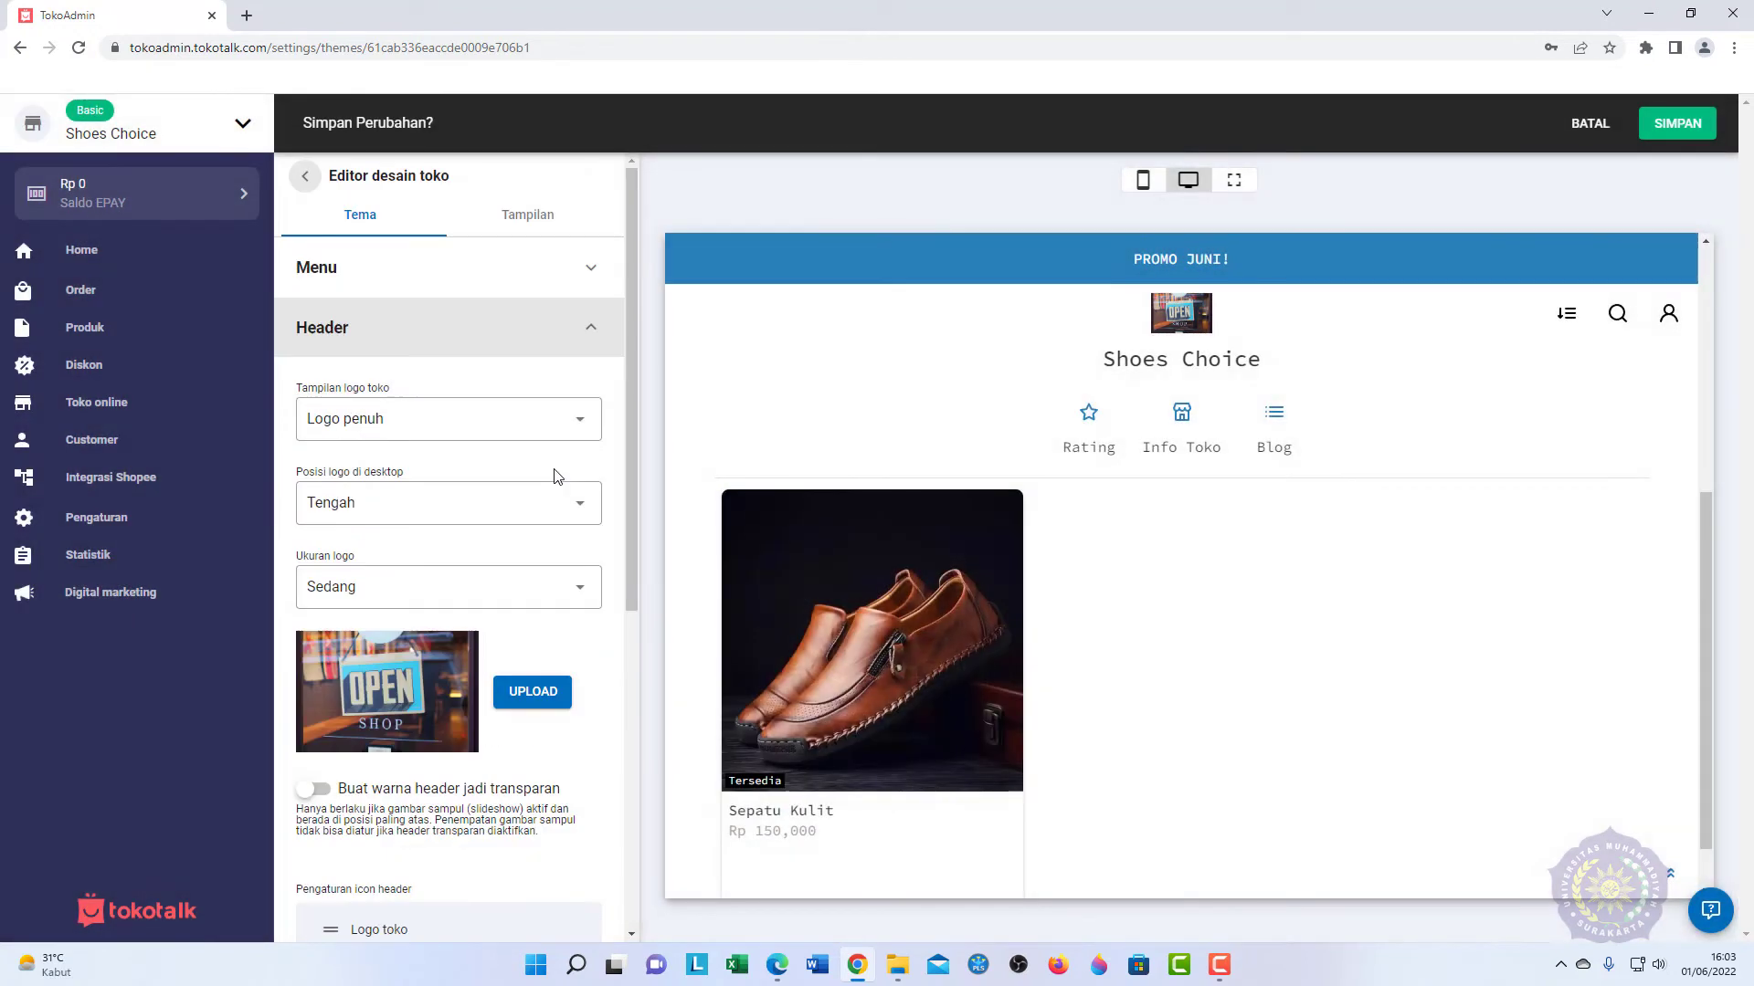
click(585, 332)
Step: Change the store announcement text to "PROMO JUNII!" in the Pengumuman settings
click(589, 395)
click(591, 396)
click(591, 395)
drag(395, 484, 321, 481)
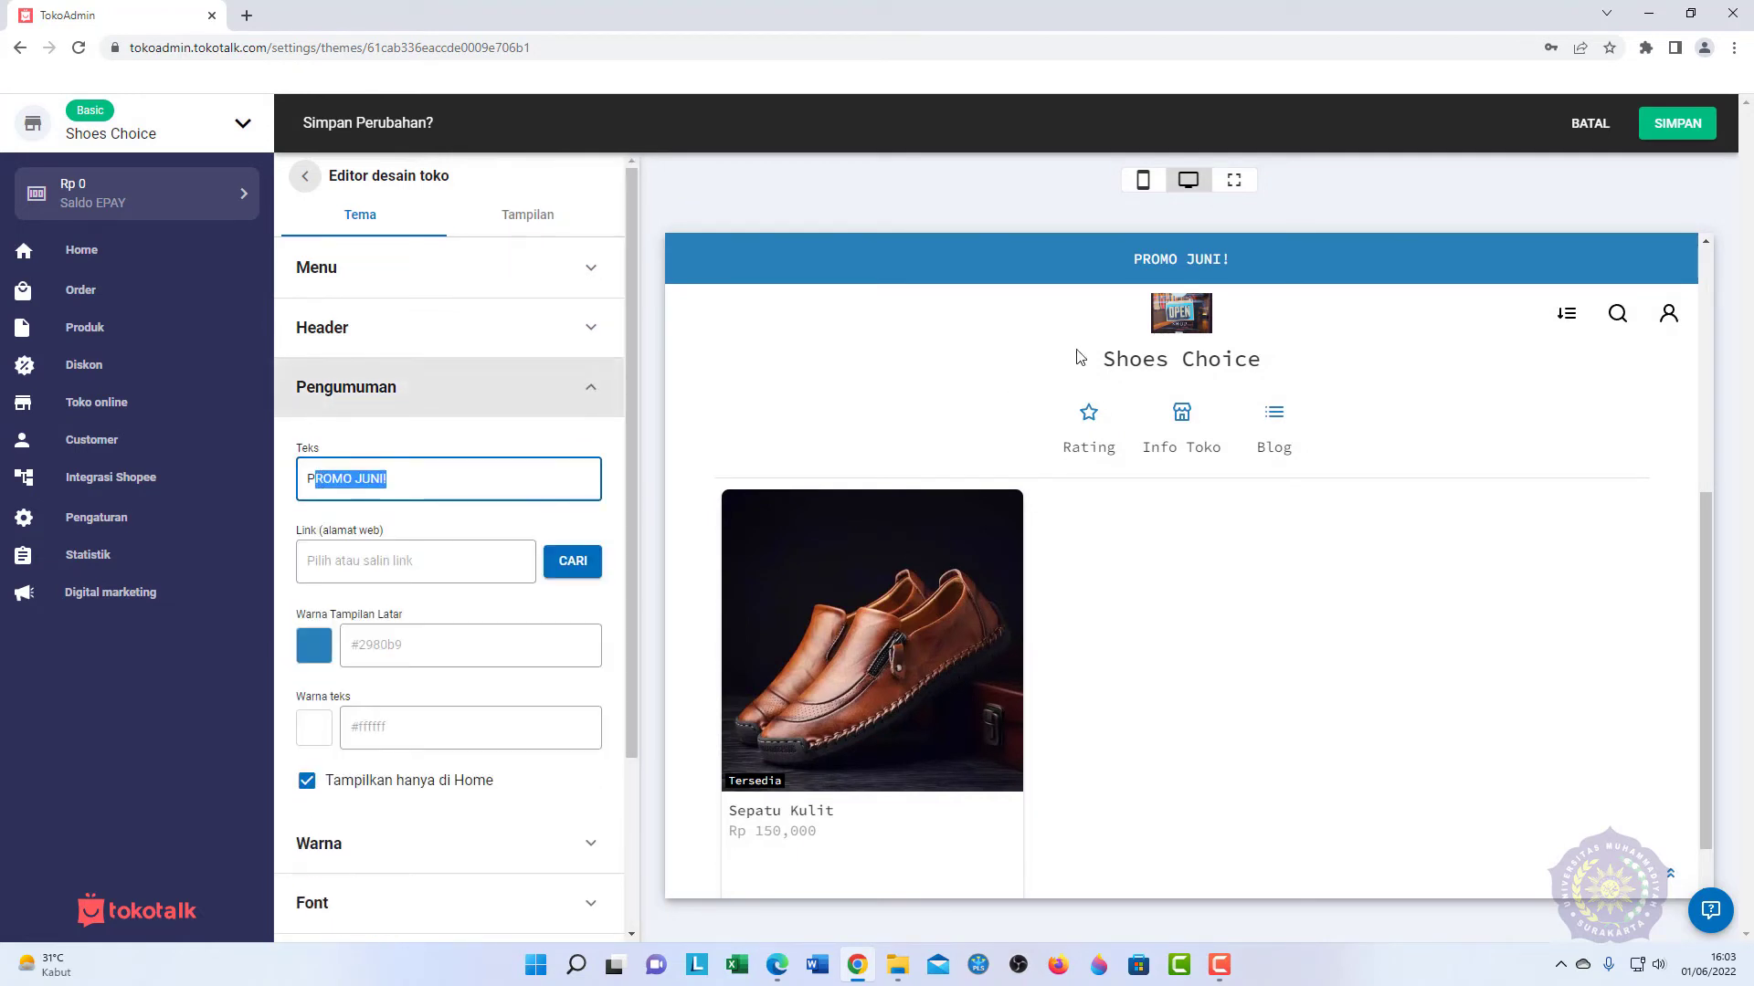
click(466, 491)
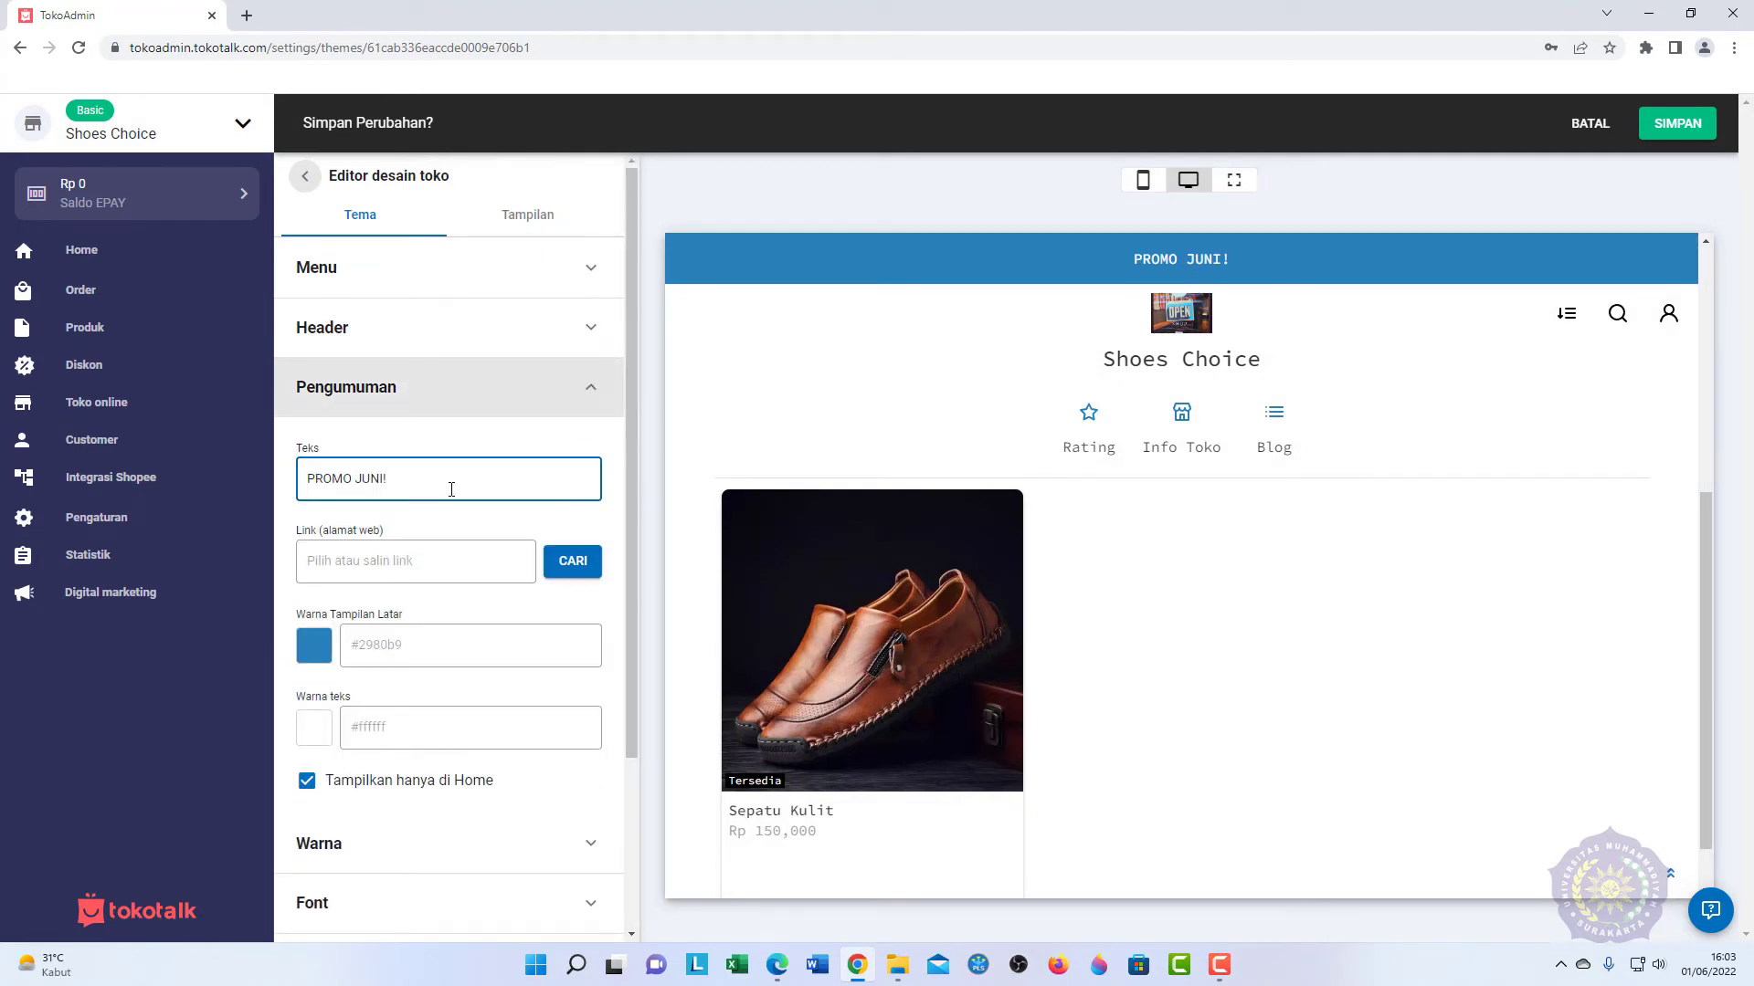
key(BackSpace)
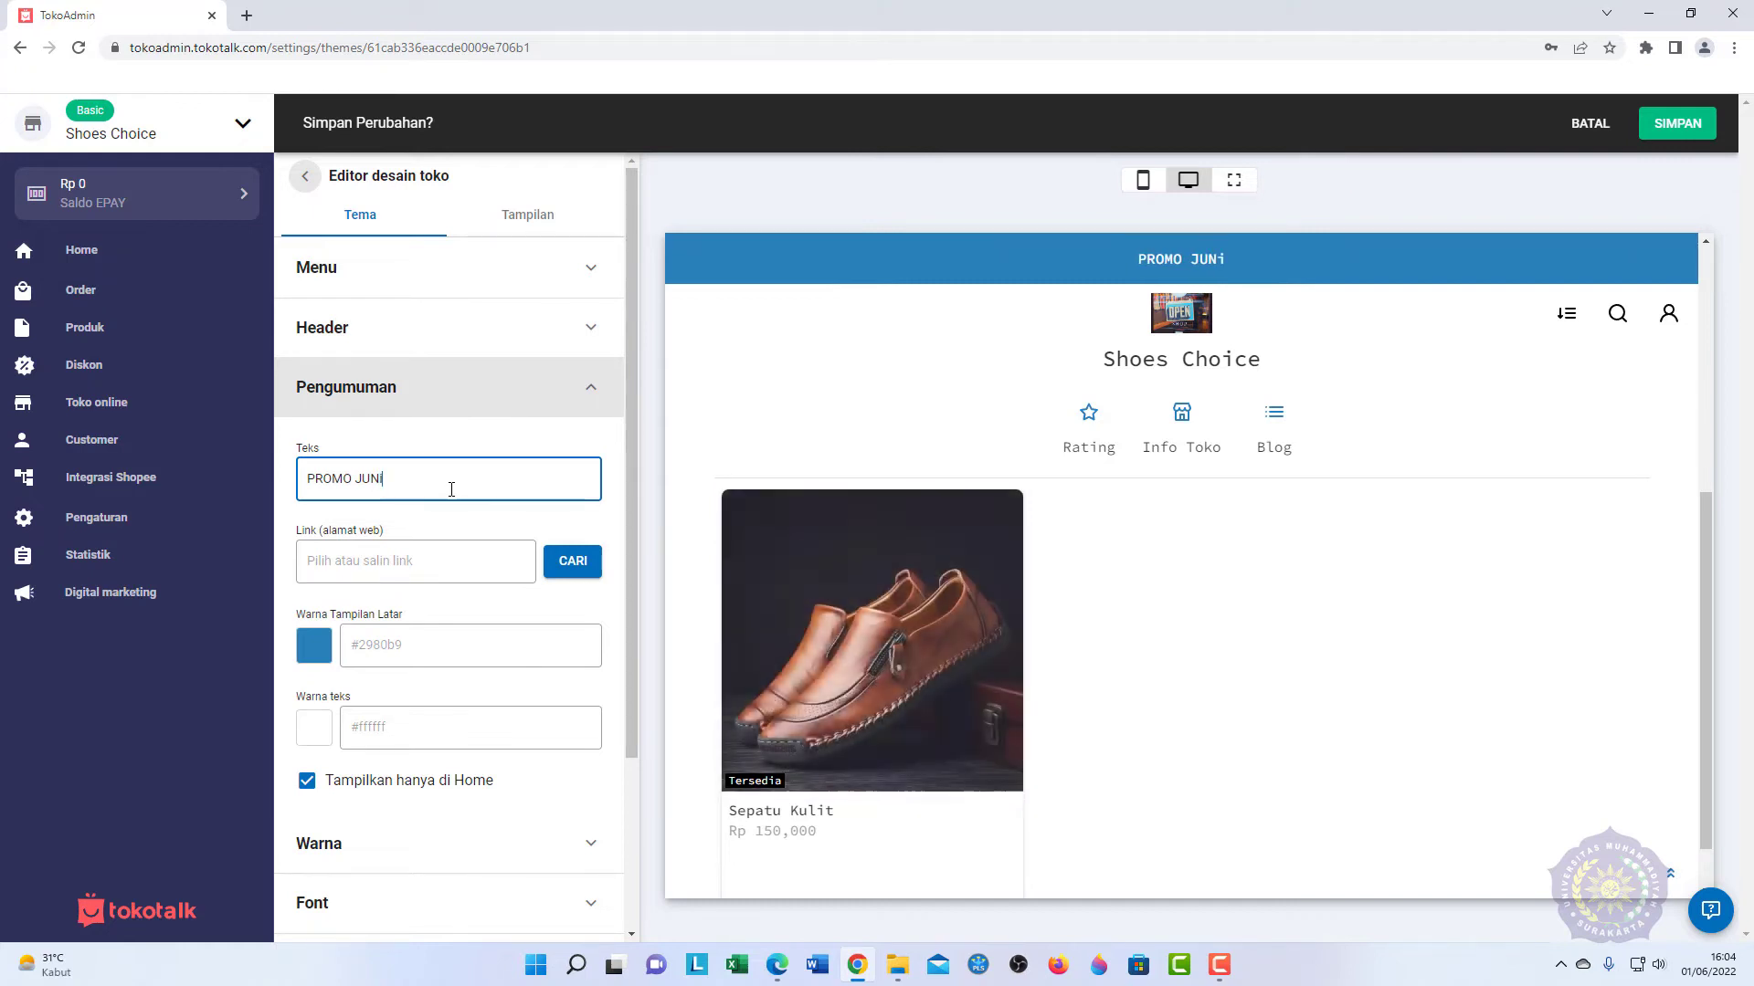
text(I)
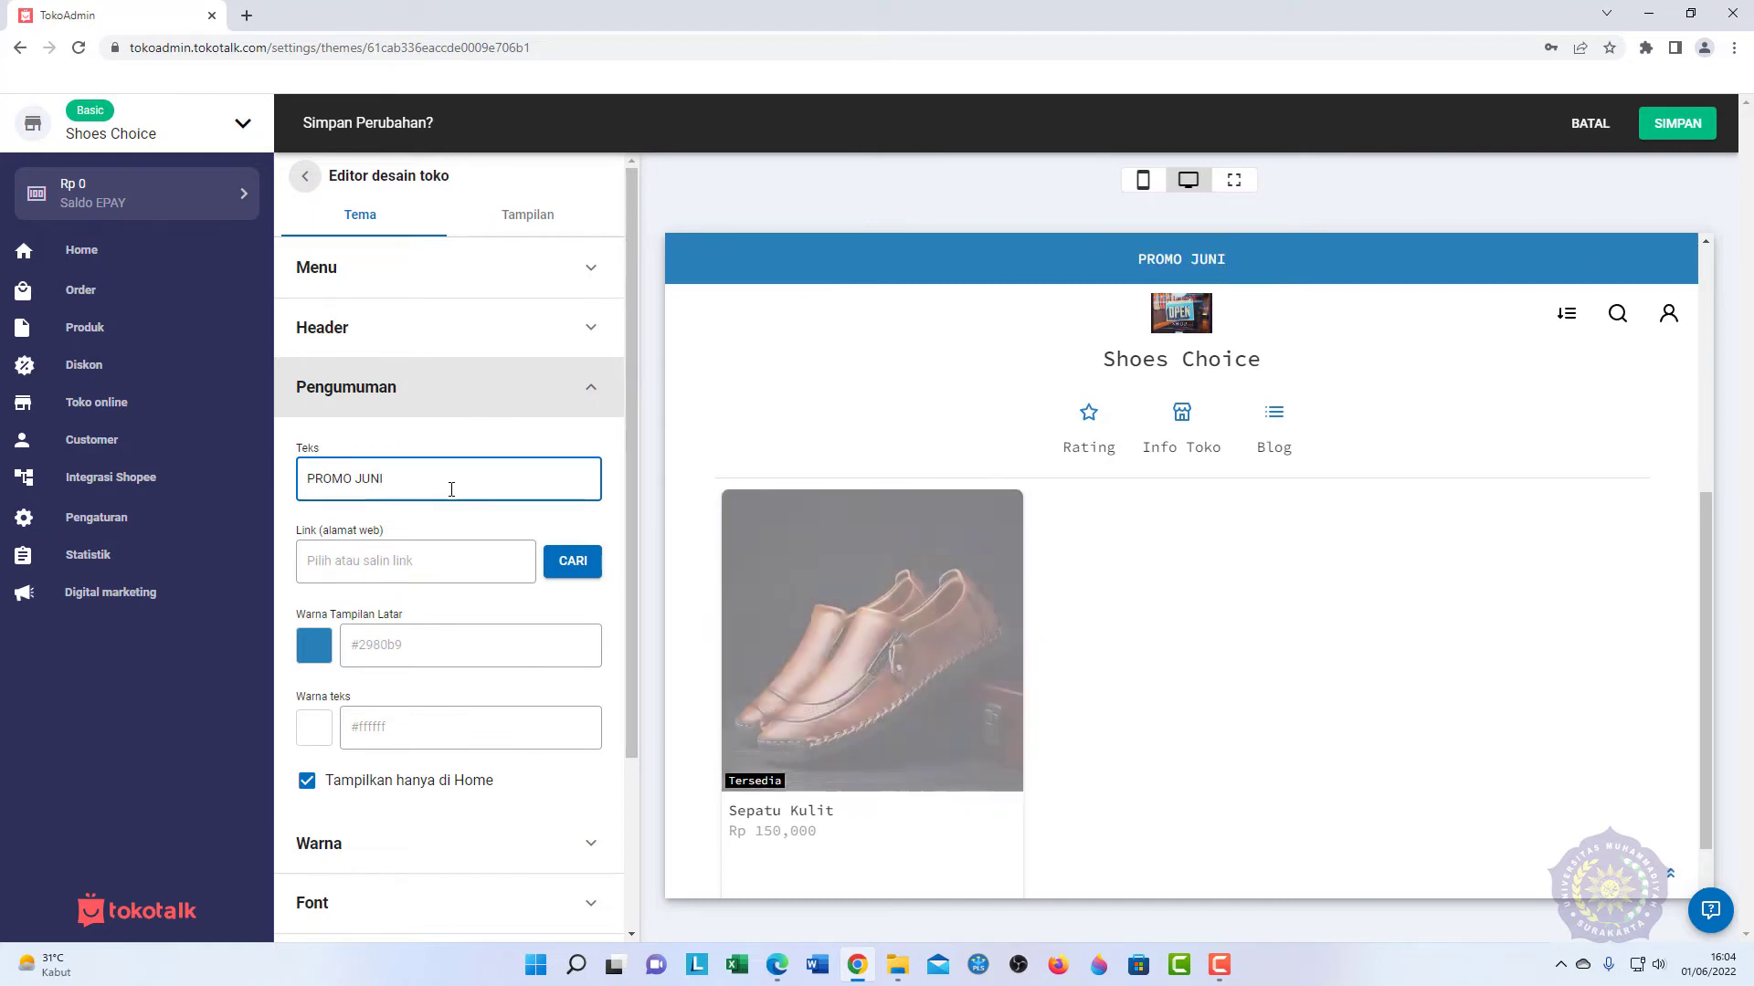
text(I!)
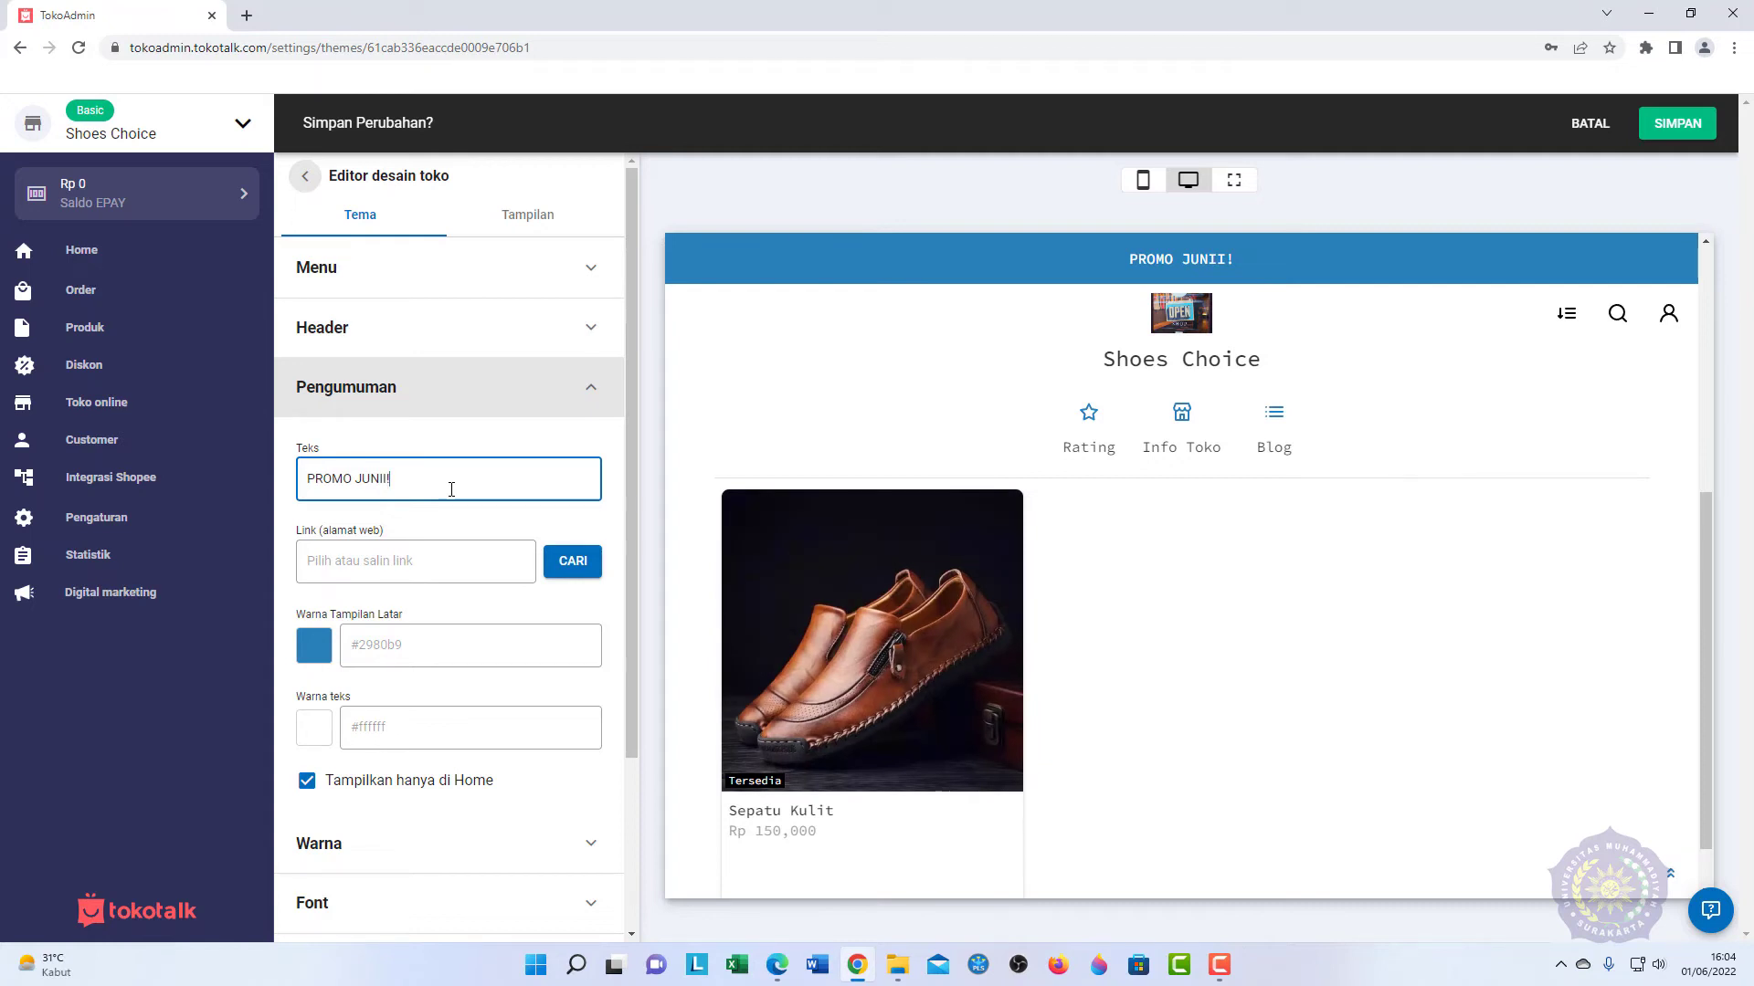
Step: Examine the announcement's color options and the theme's Warna, Font and Icon kustom settings without changing them
scroll(408, 548, down, 3)
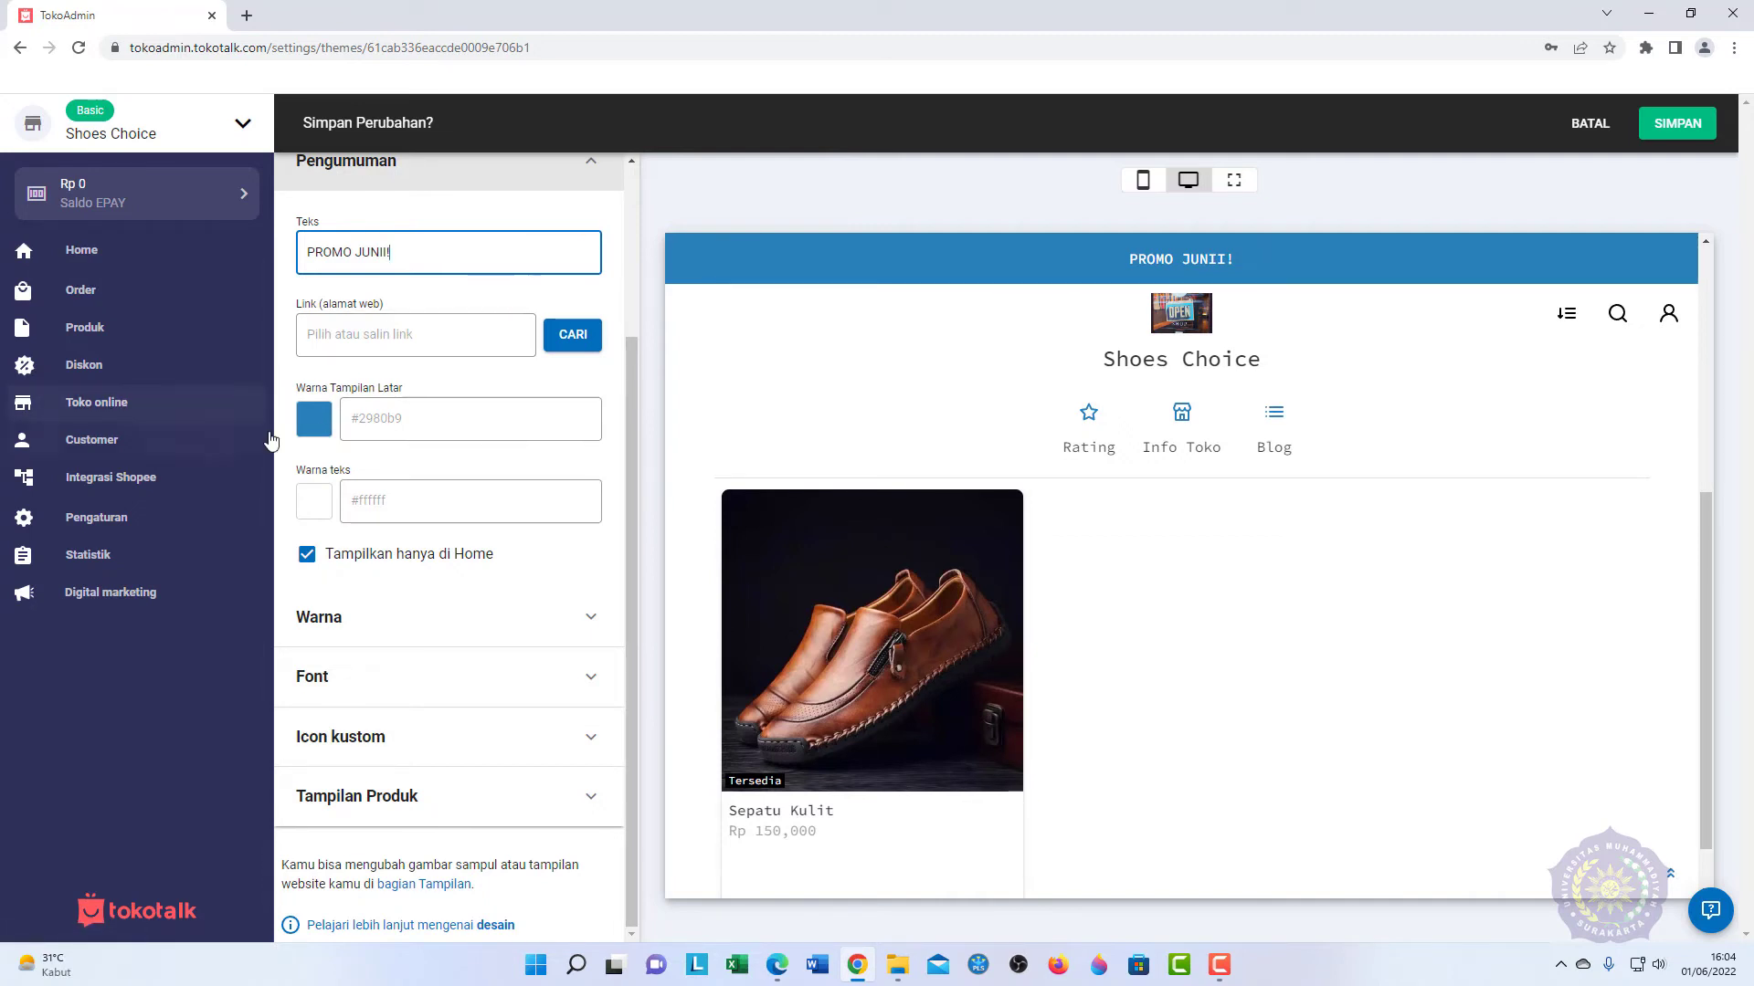
click(312, 436)
scroll(457, 366, up, 2)
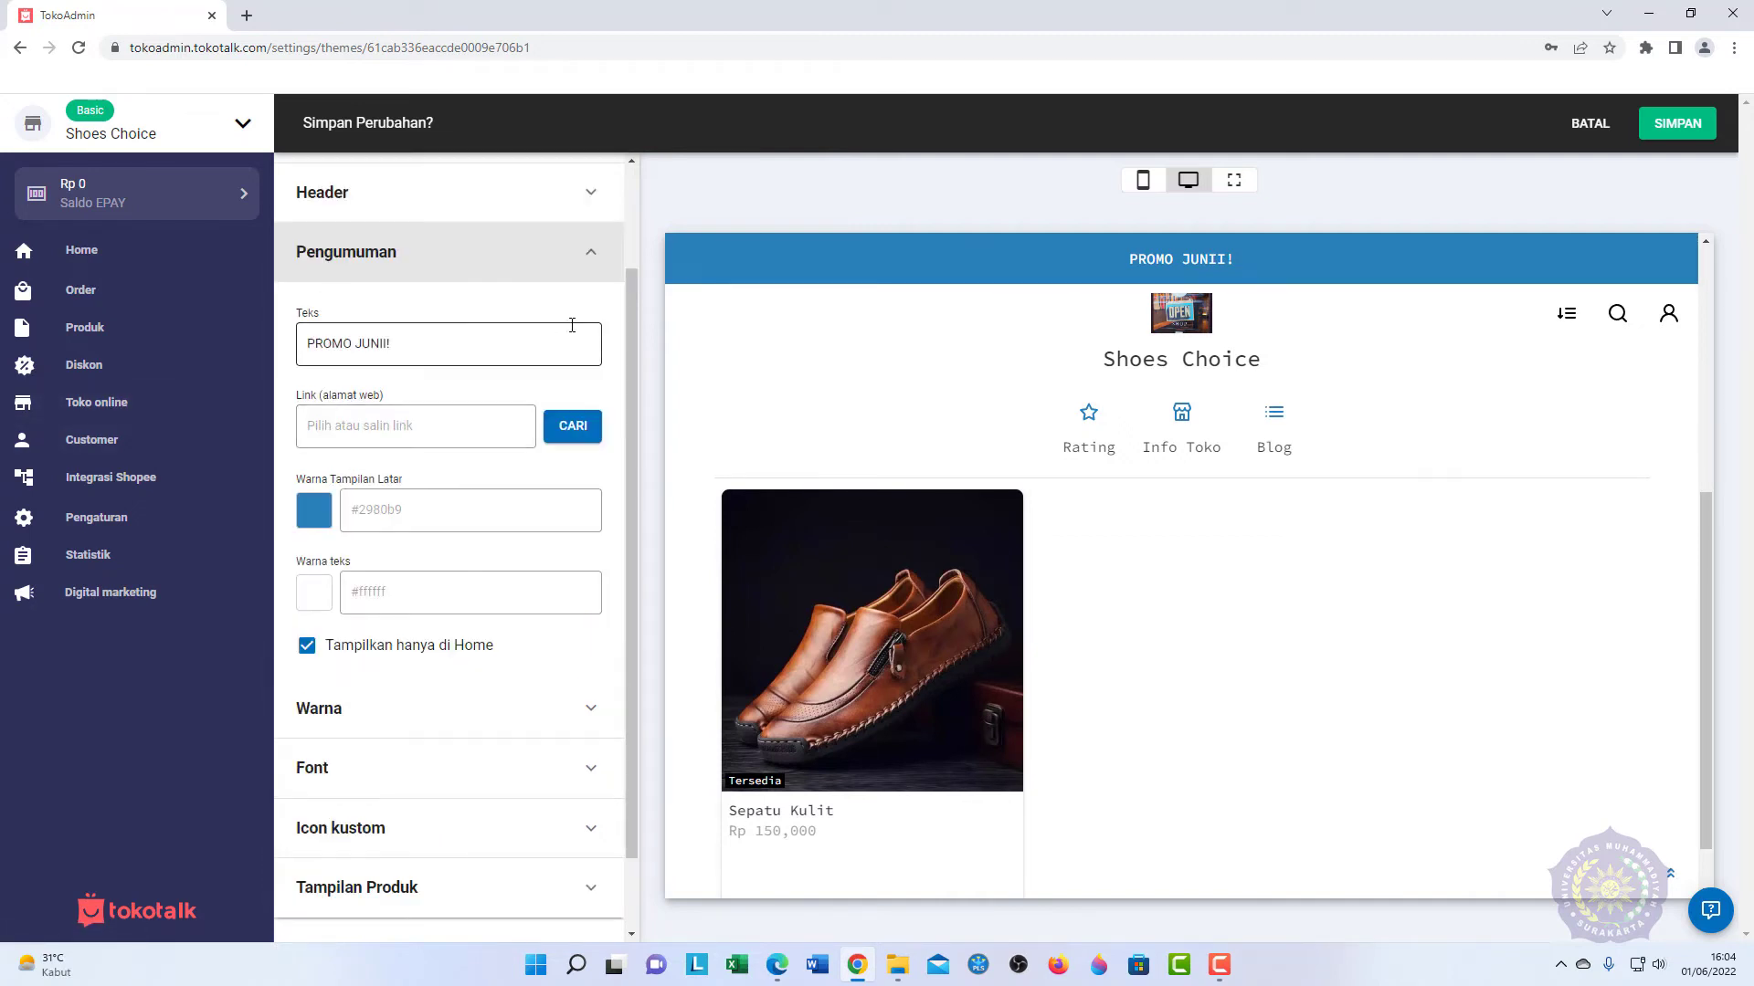
click(589, 261)
click(577, 466)
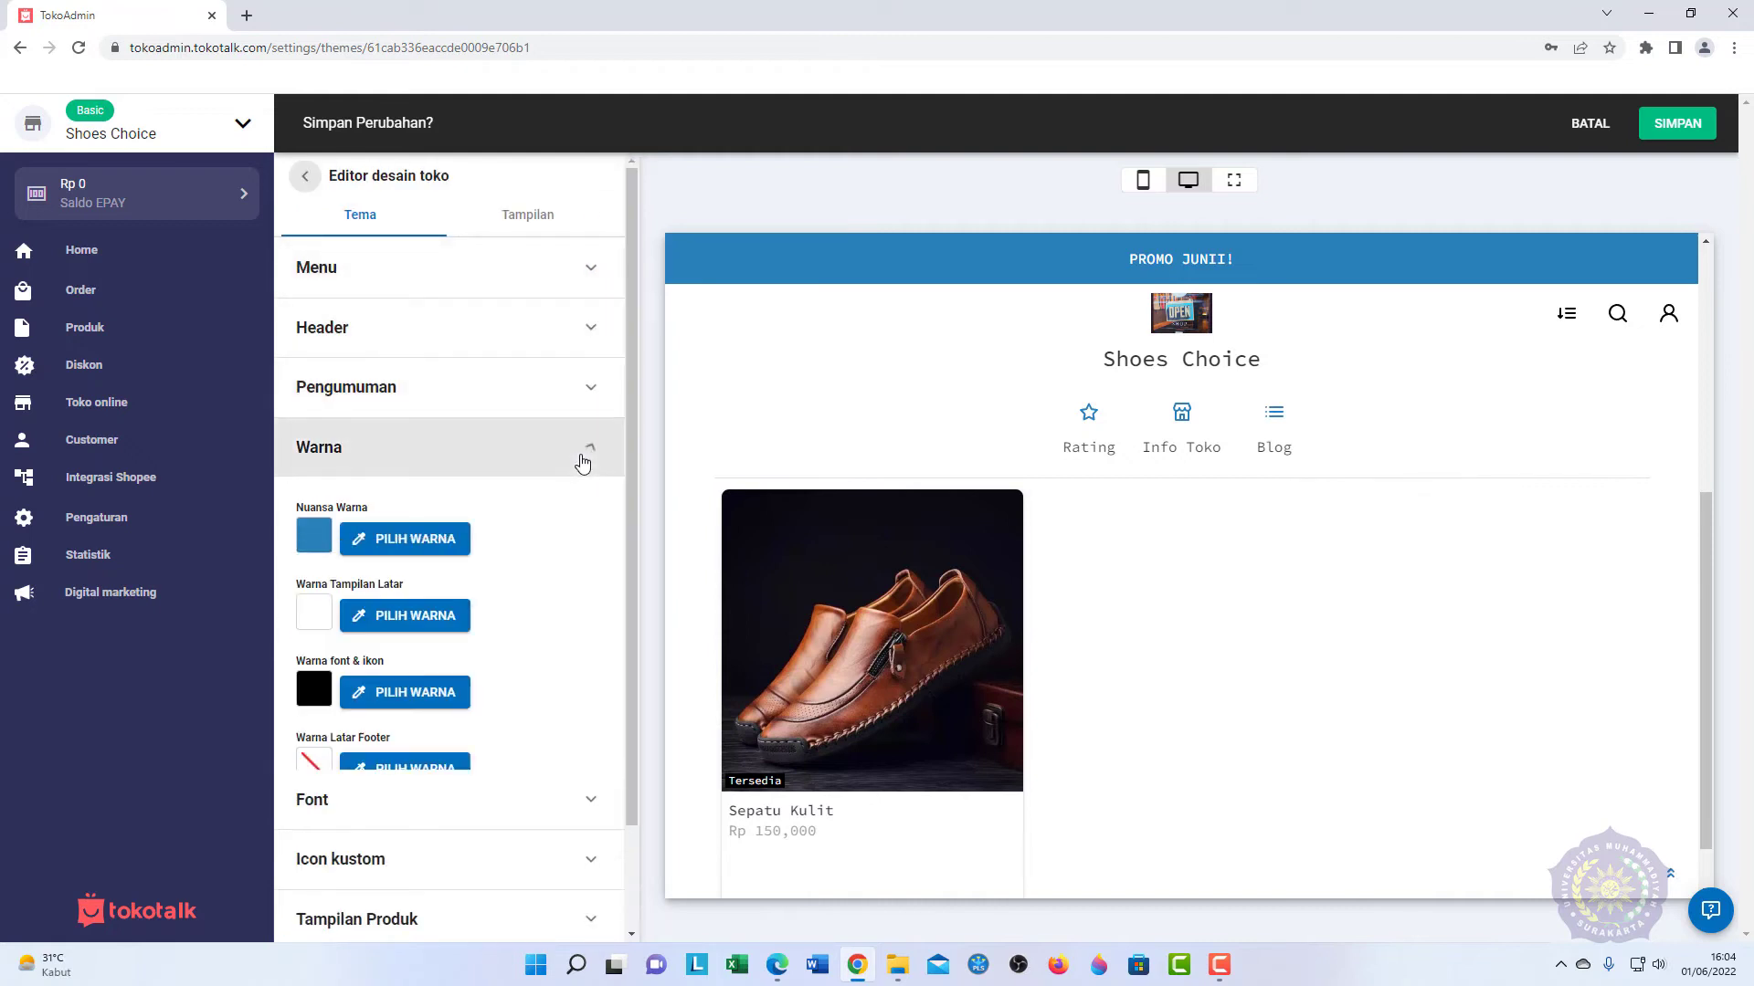
click(583, 459)
click(596, 518)
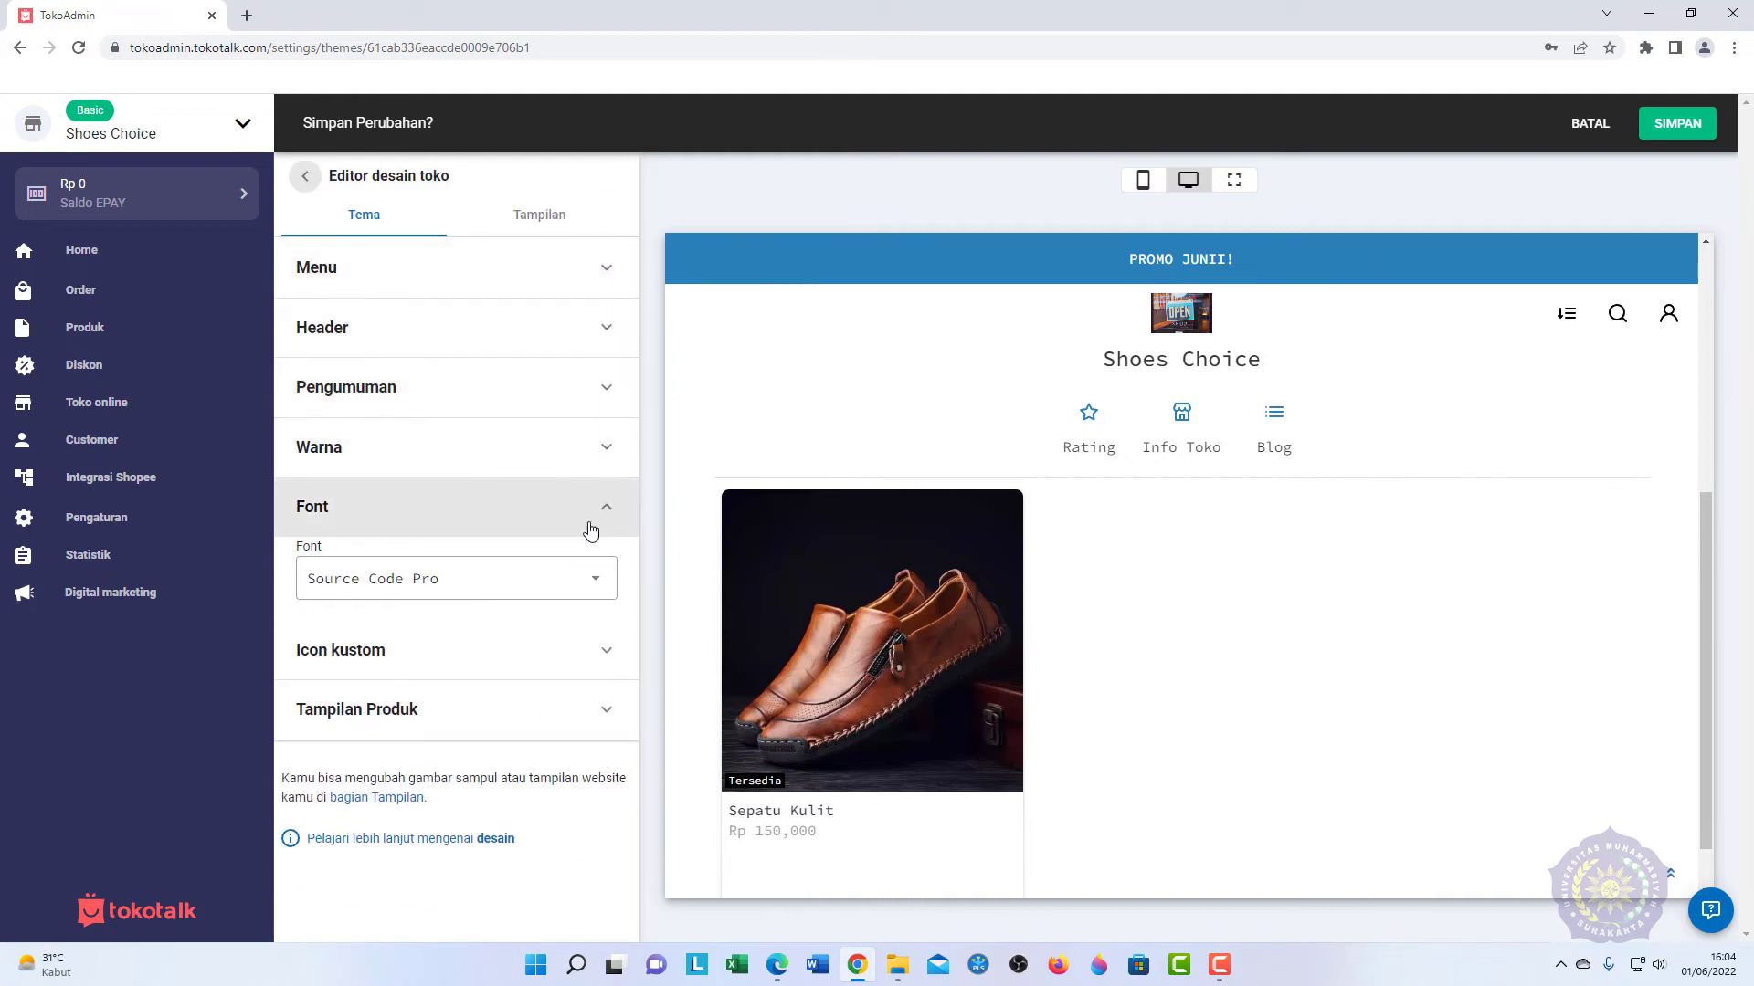
click(586, 579)
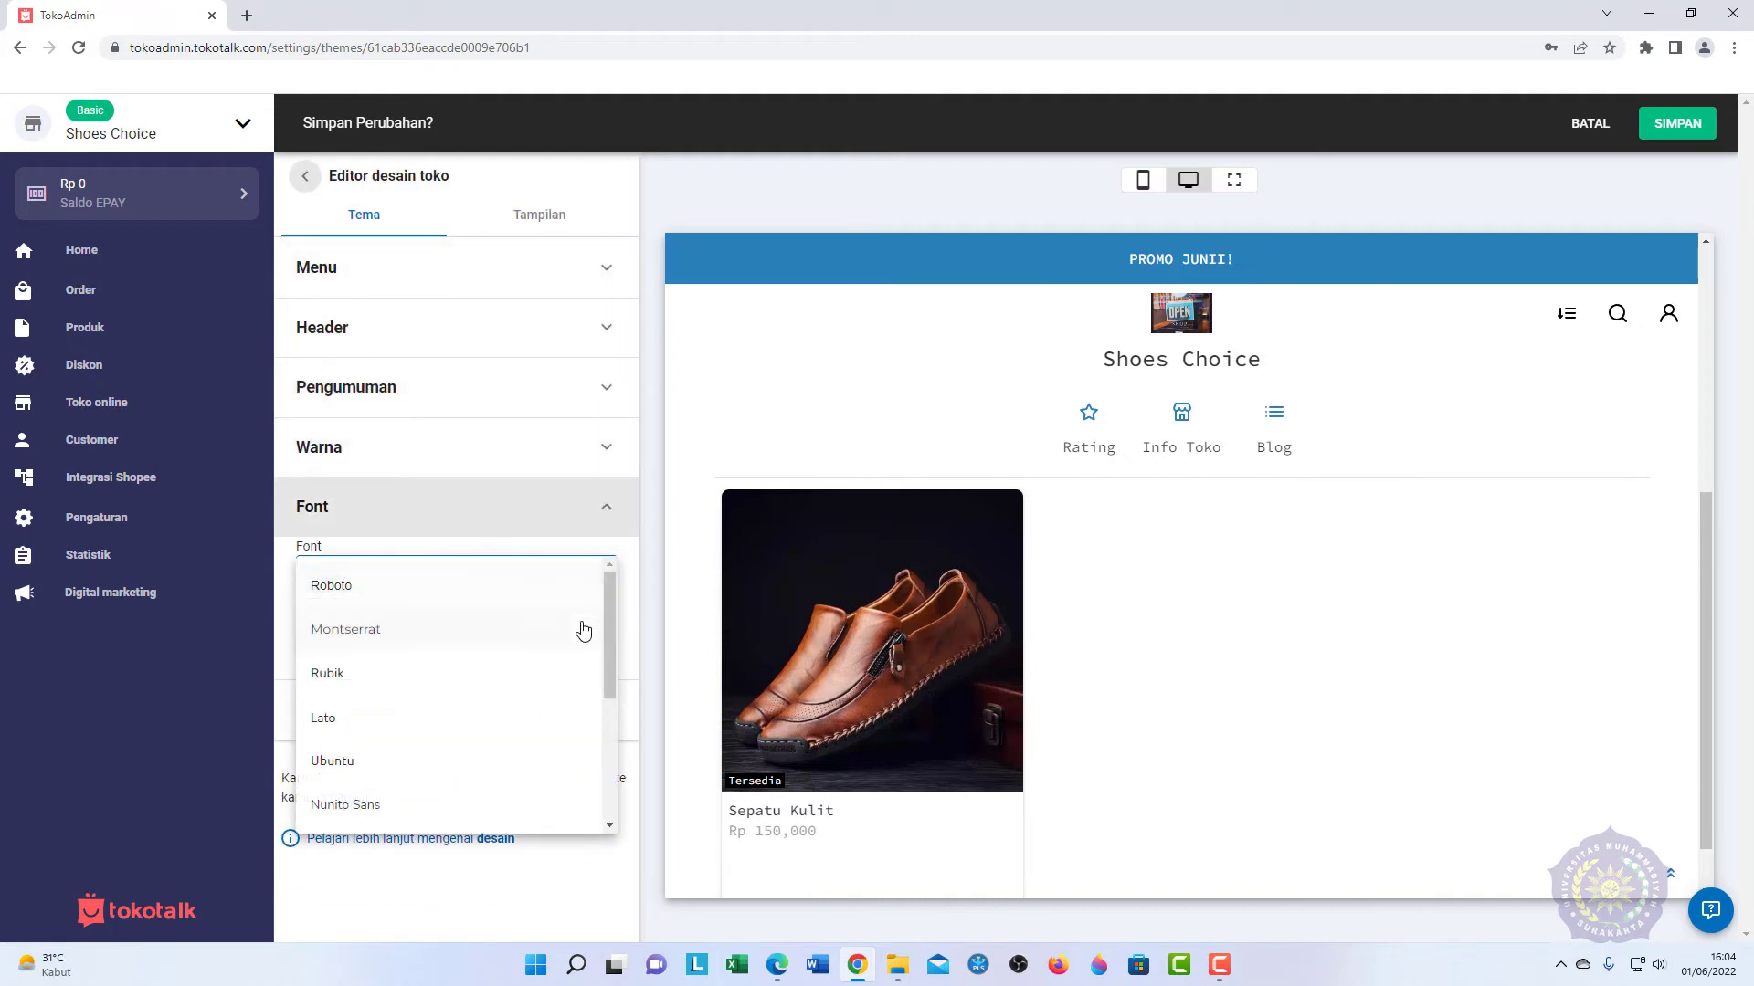
click(610, 527)
click(605, 579)
click(602, 585)
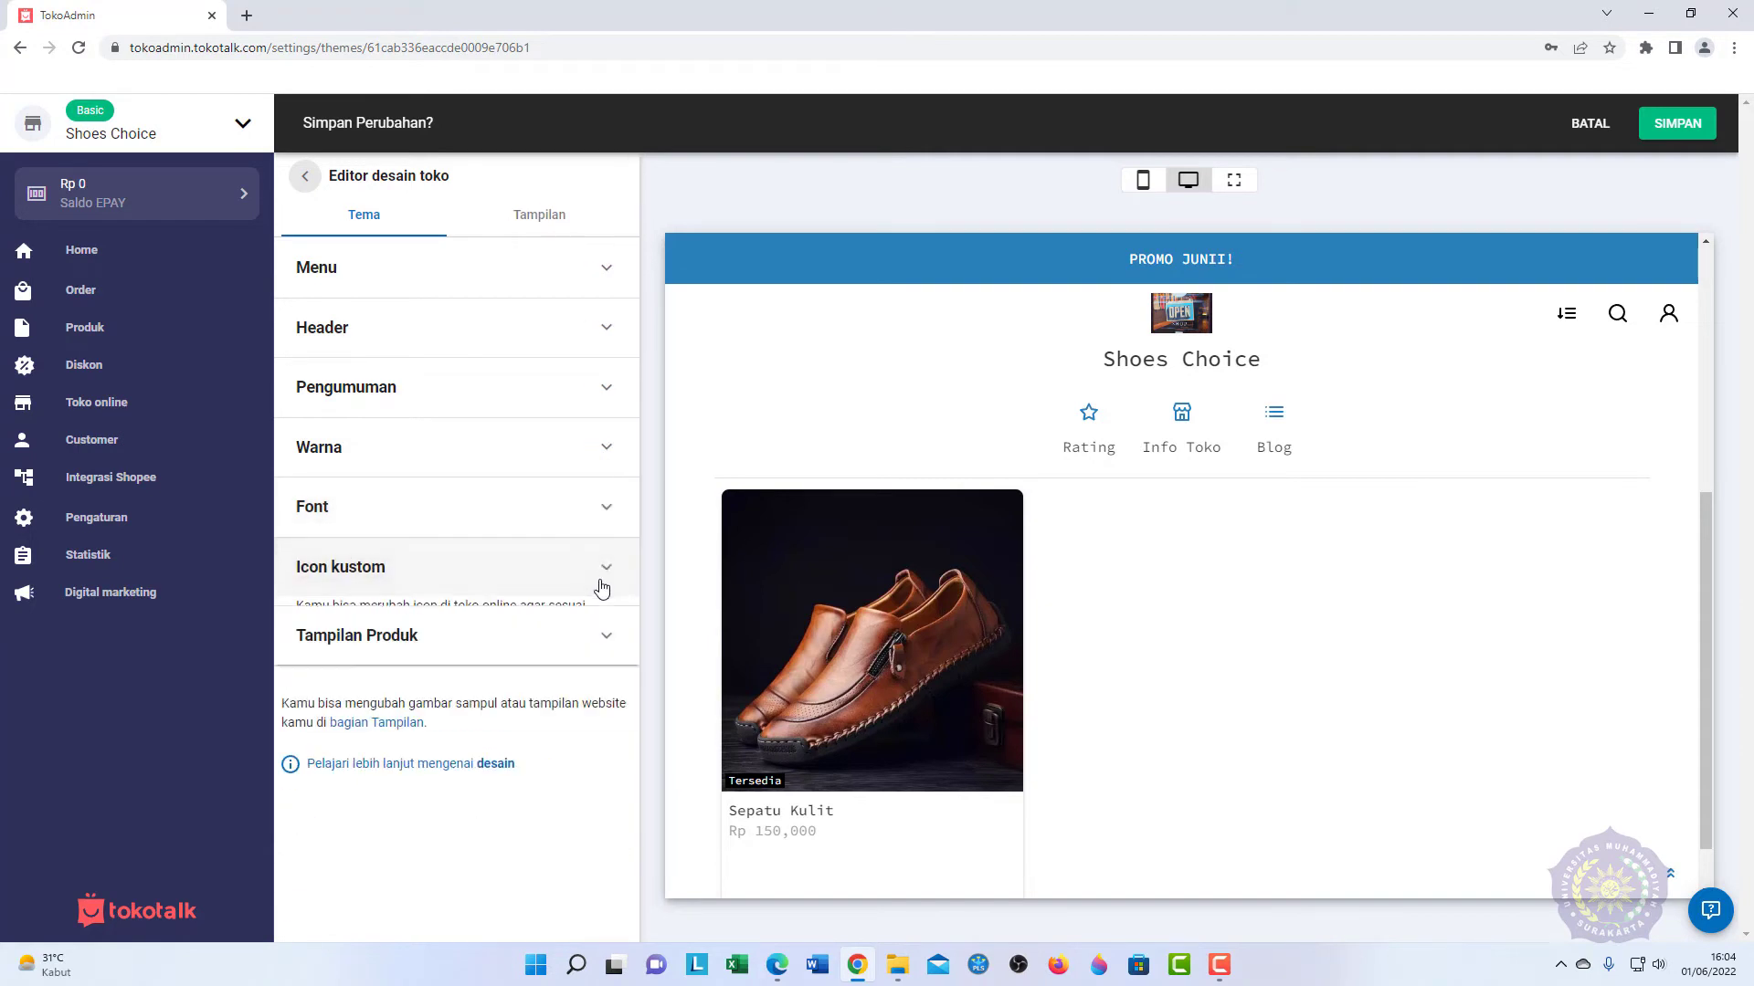
Step: Try the Vertikal (4:5) product photo ratio, then apply Kotak (1:1) in the Tampilan Produk settings
click(594, 630)
scroll(595, 645, down, 3)
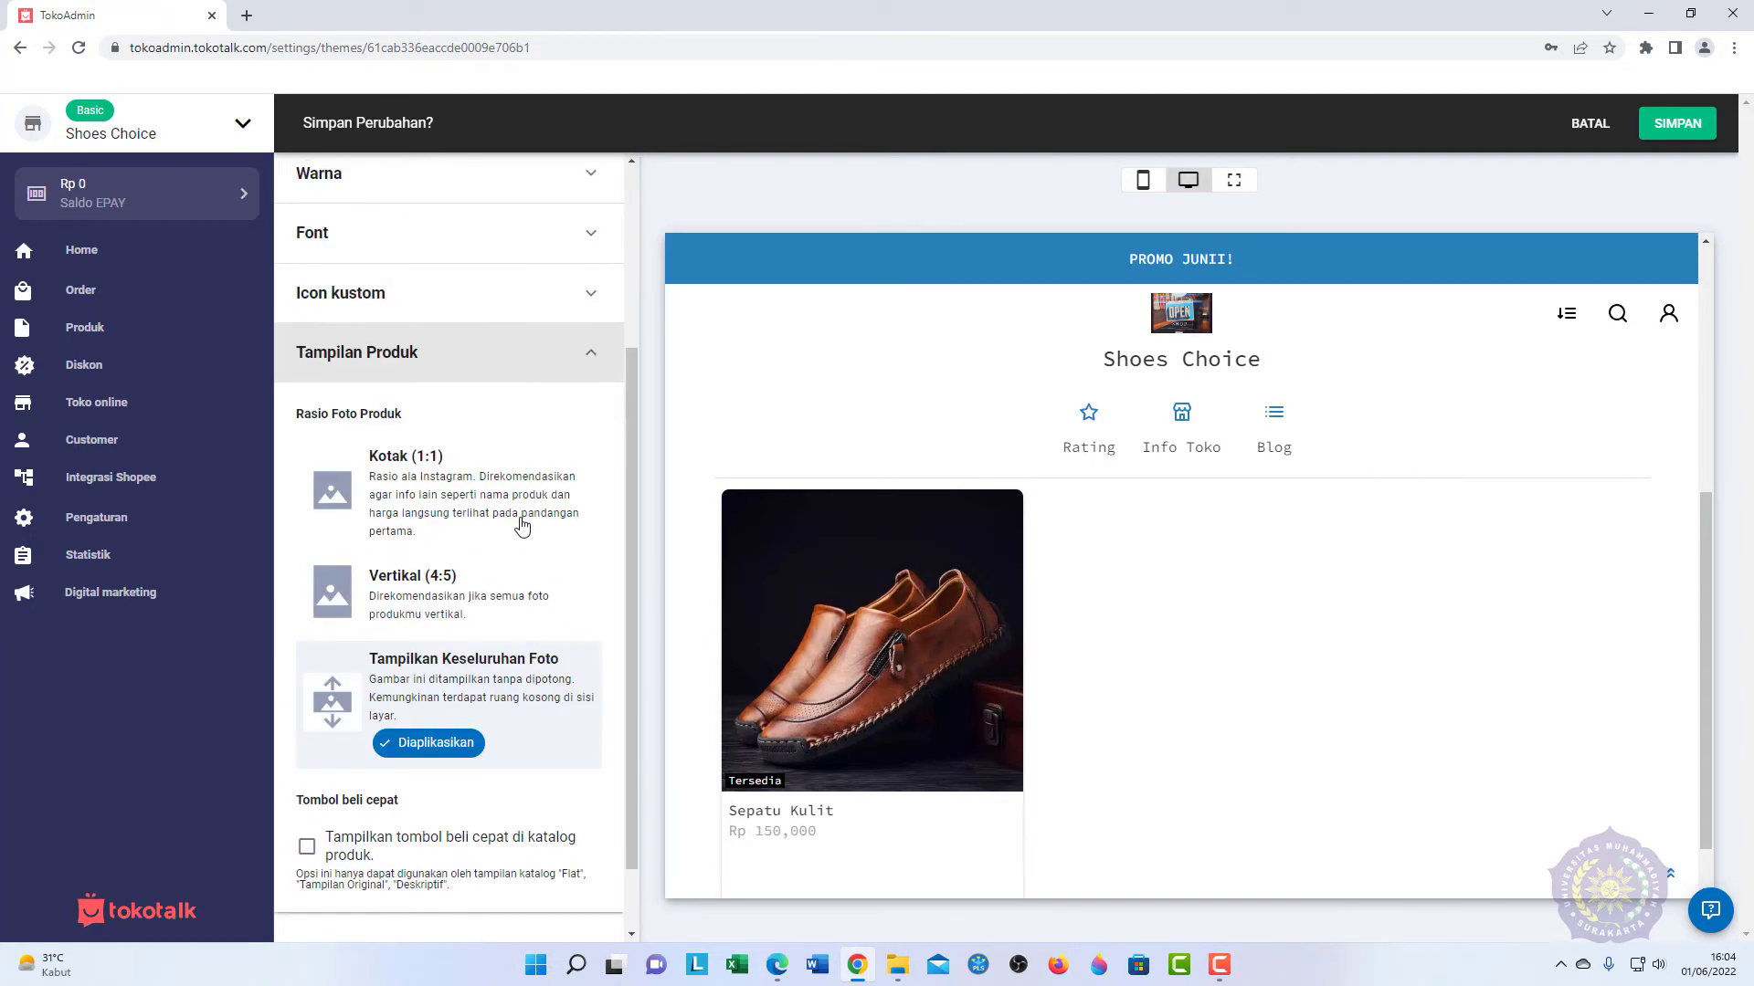
click(521, 527)
click(482, 628)
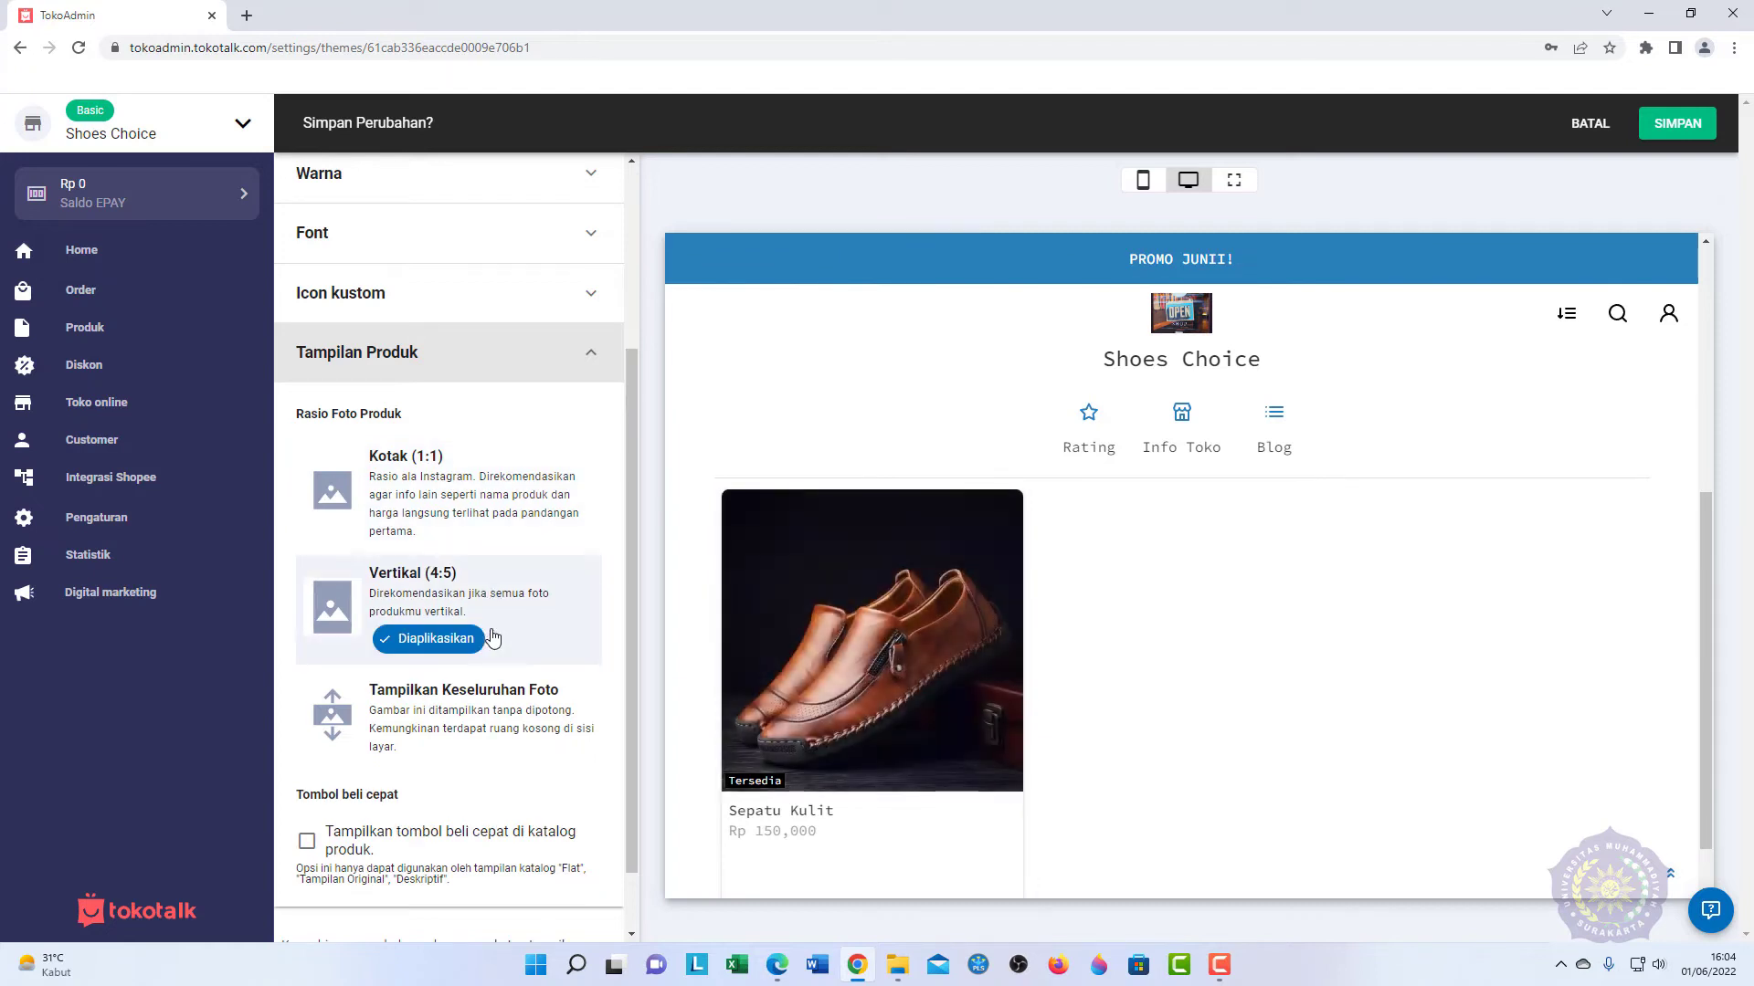
click(478, 512)
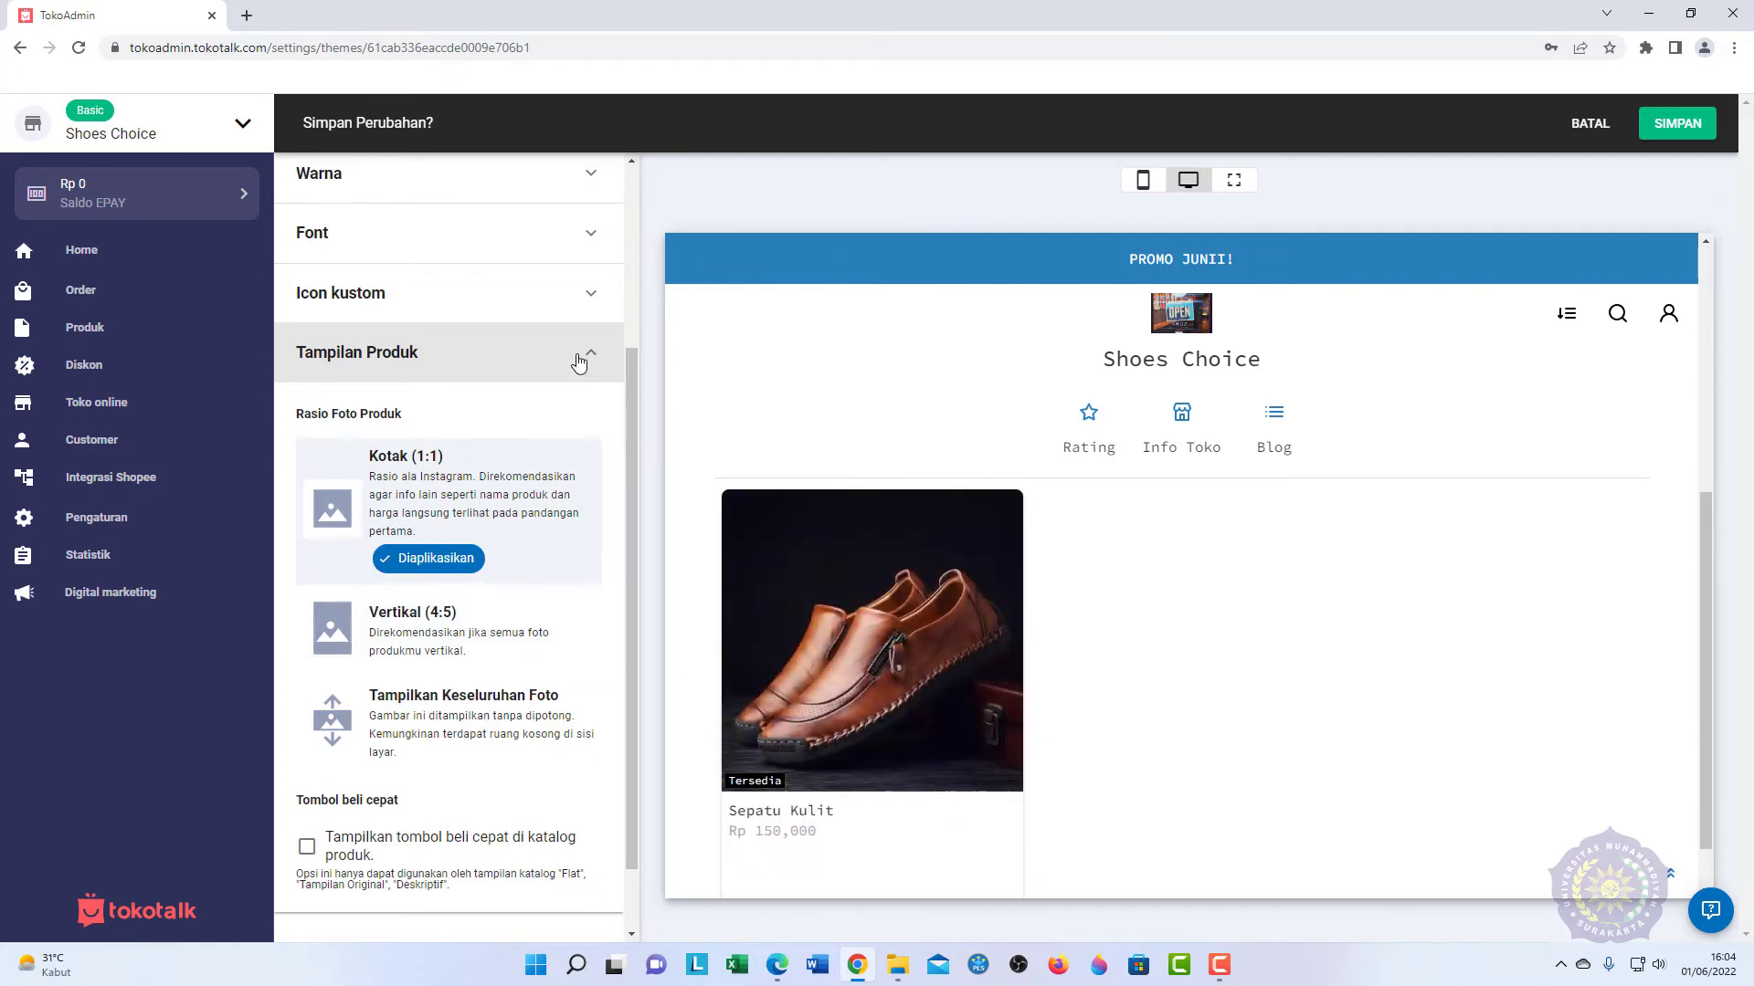
click(579, 355)
Step: Review the Tampilan layout settings for the Produk and Detail Produk pages, then return to the Home page layout
click(537, 219)
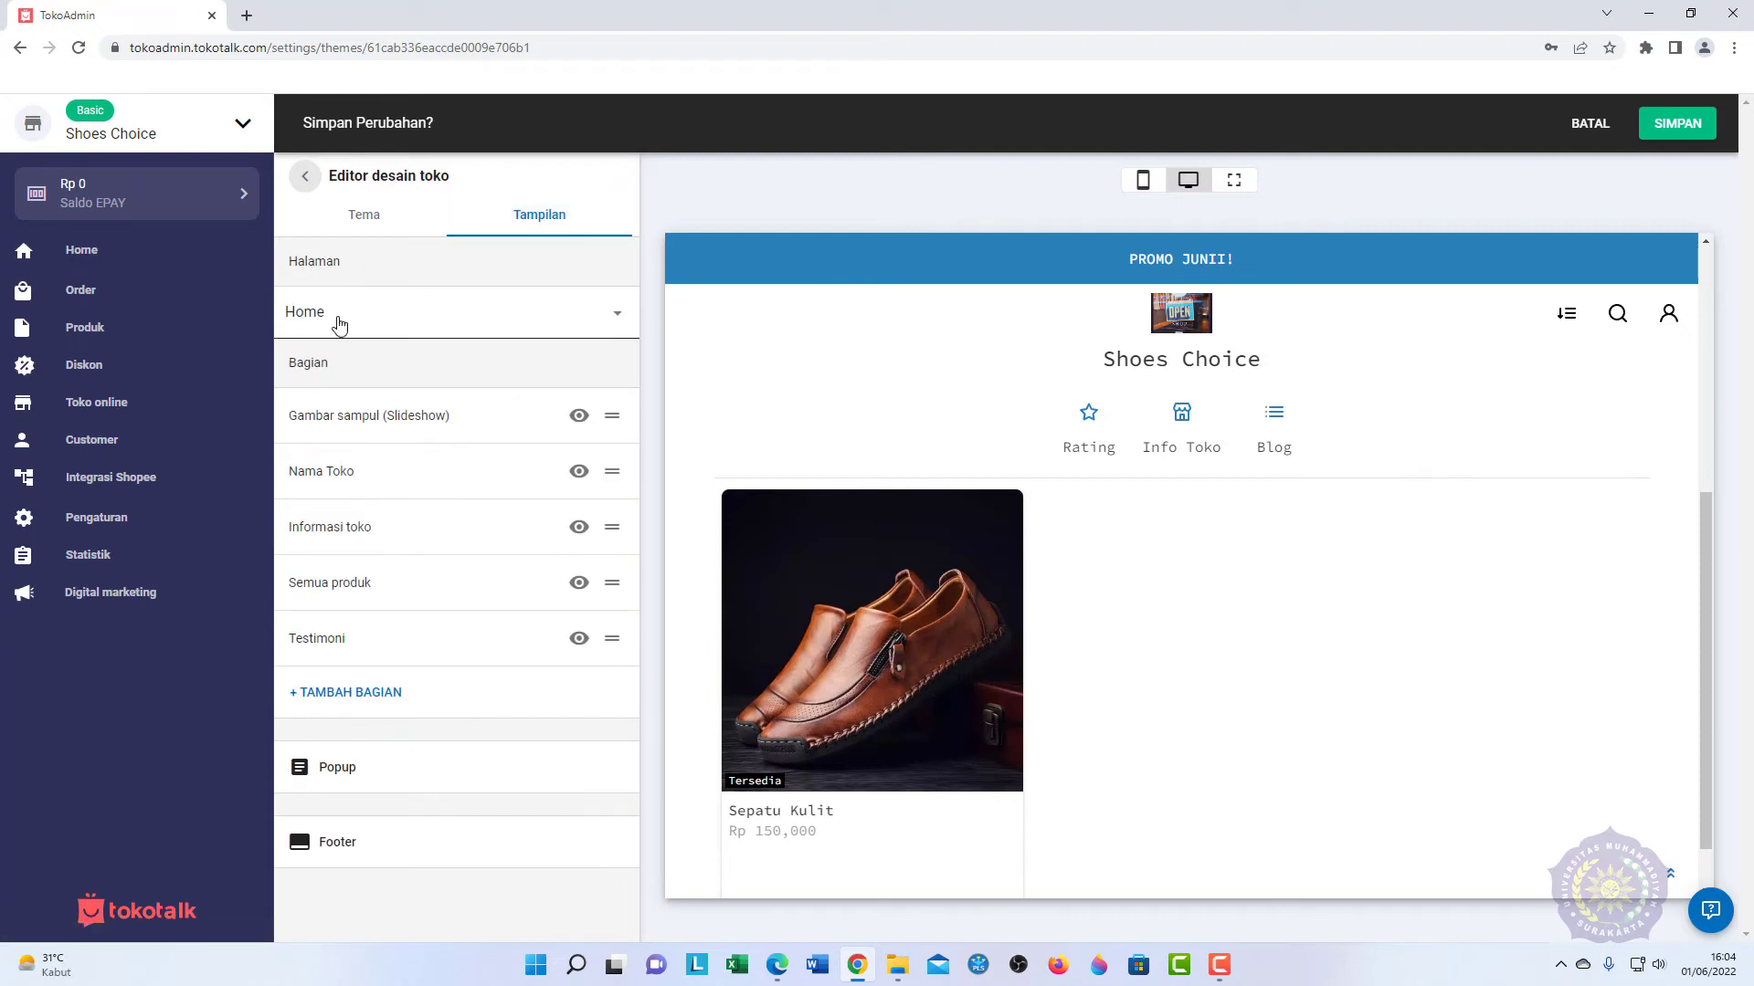
click(340, 326)
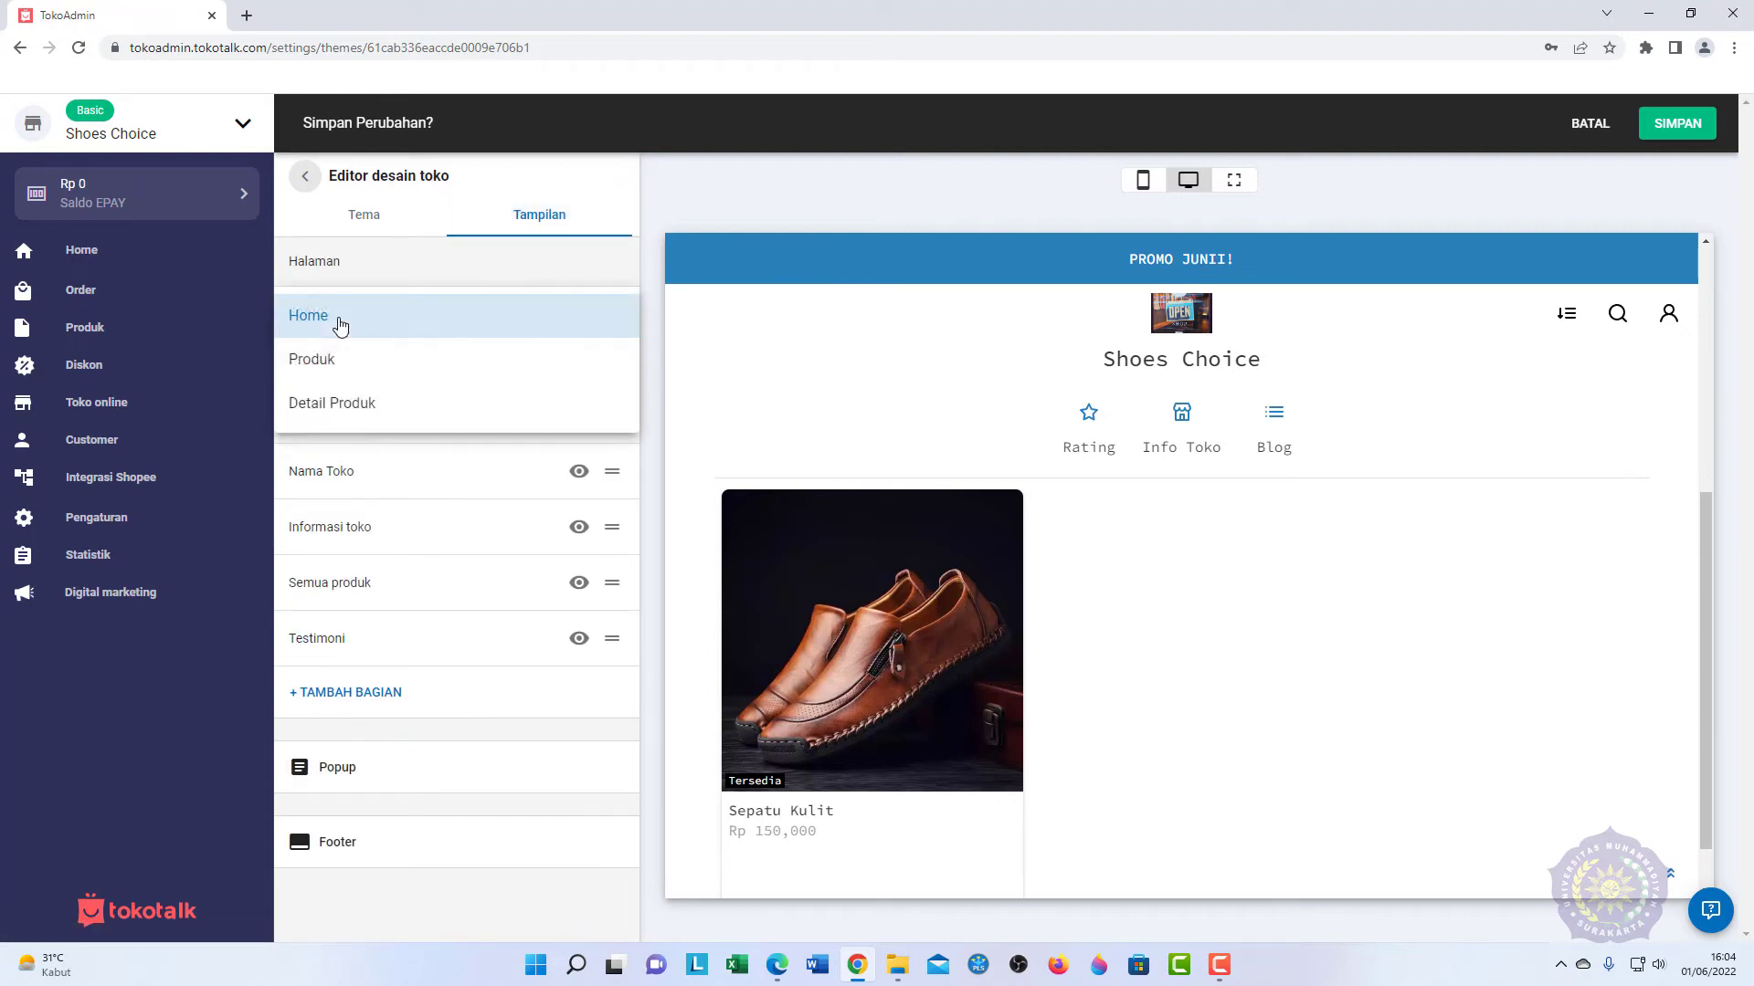
click(420, 320)
click(433, 306)
click(385, 384)
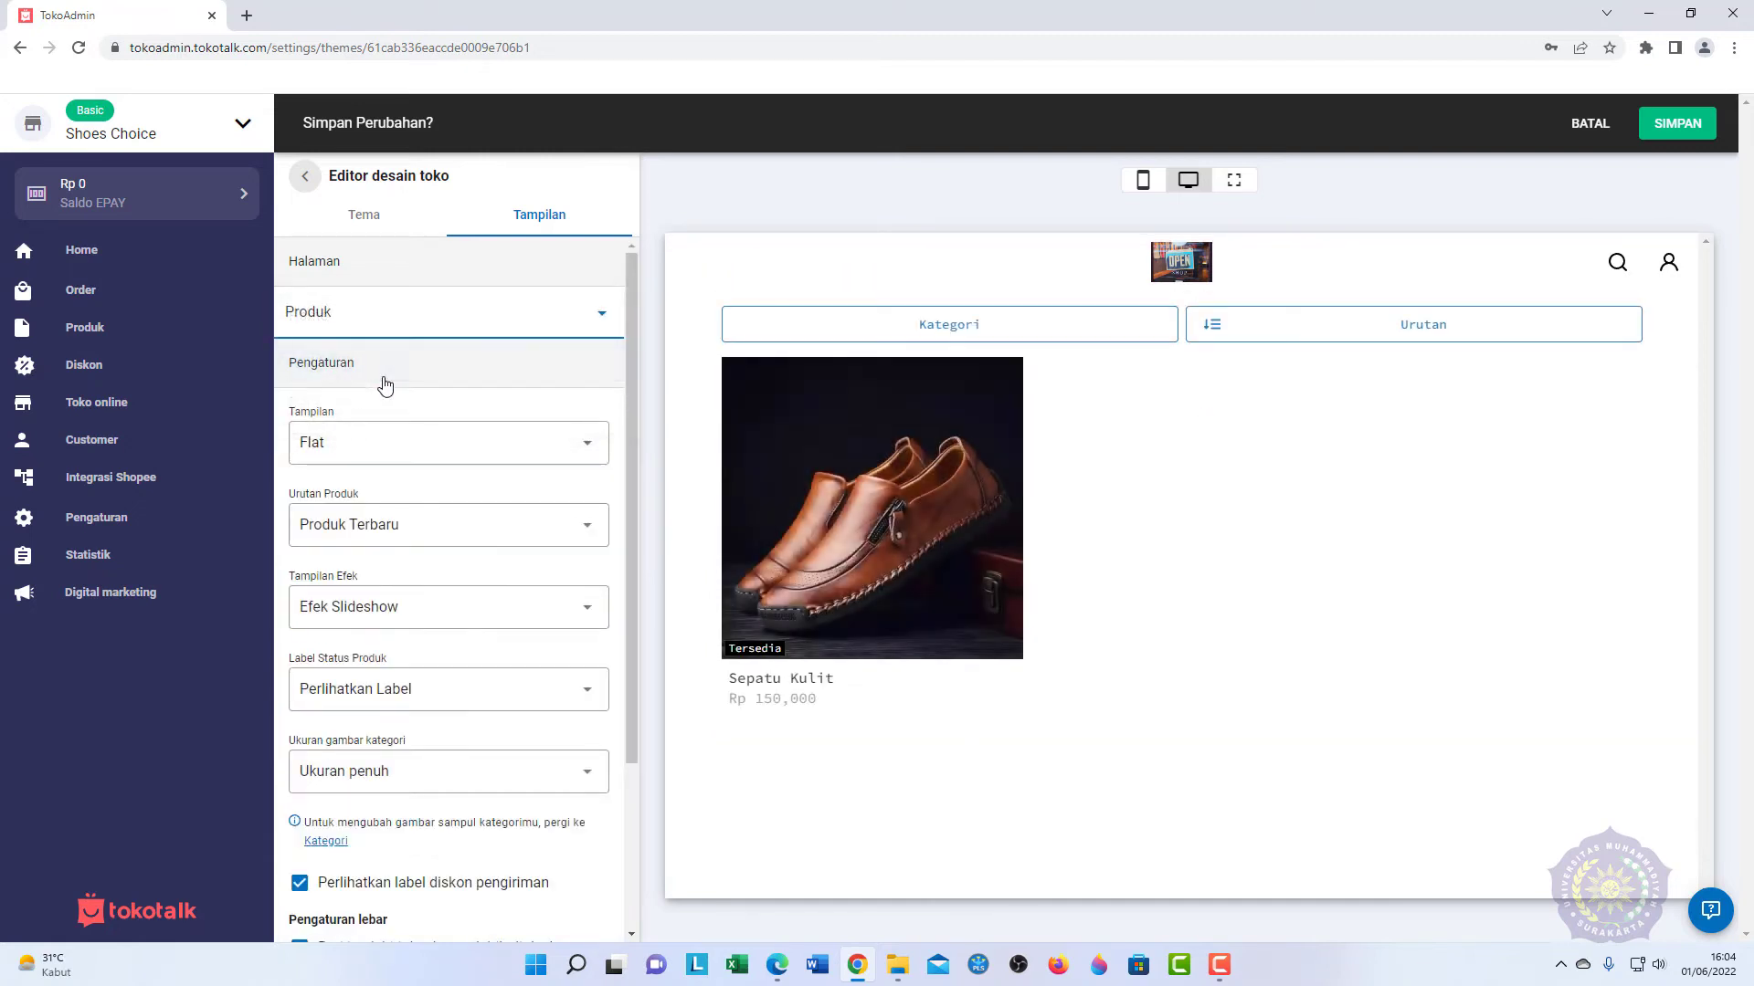
click(544, 332)
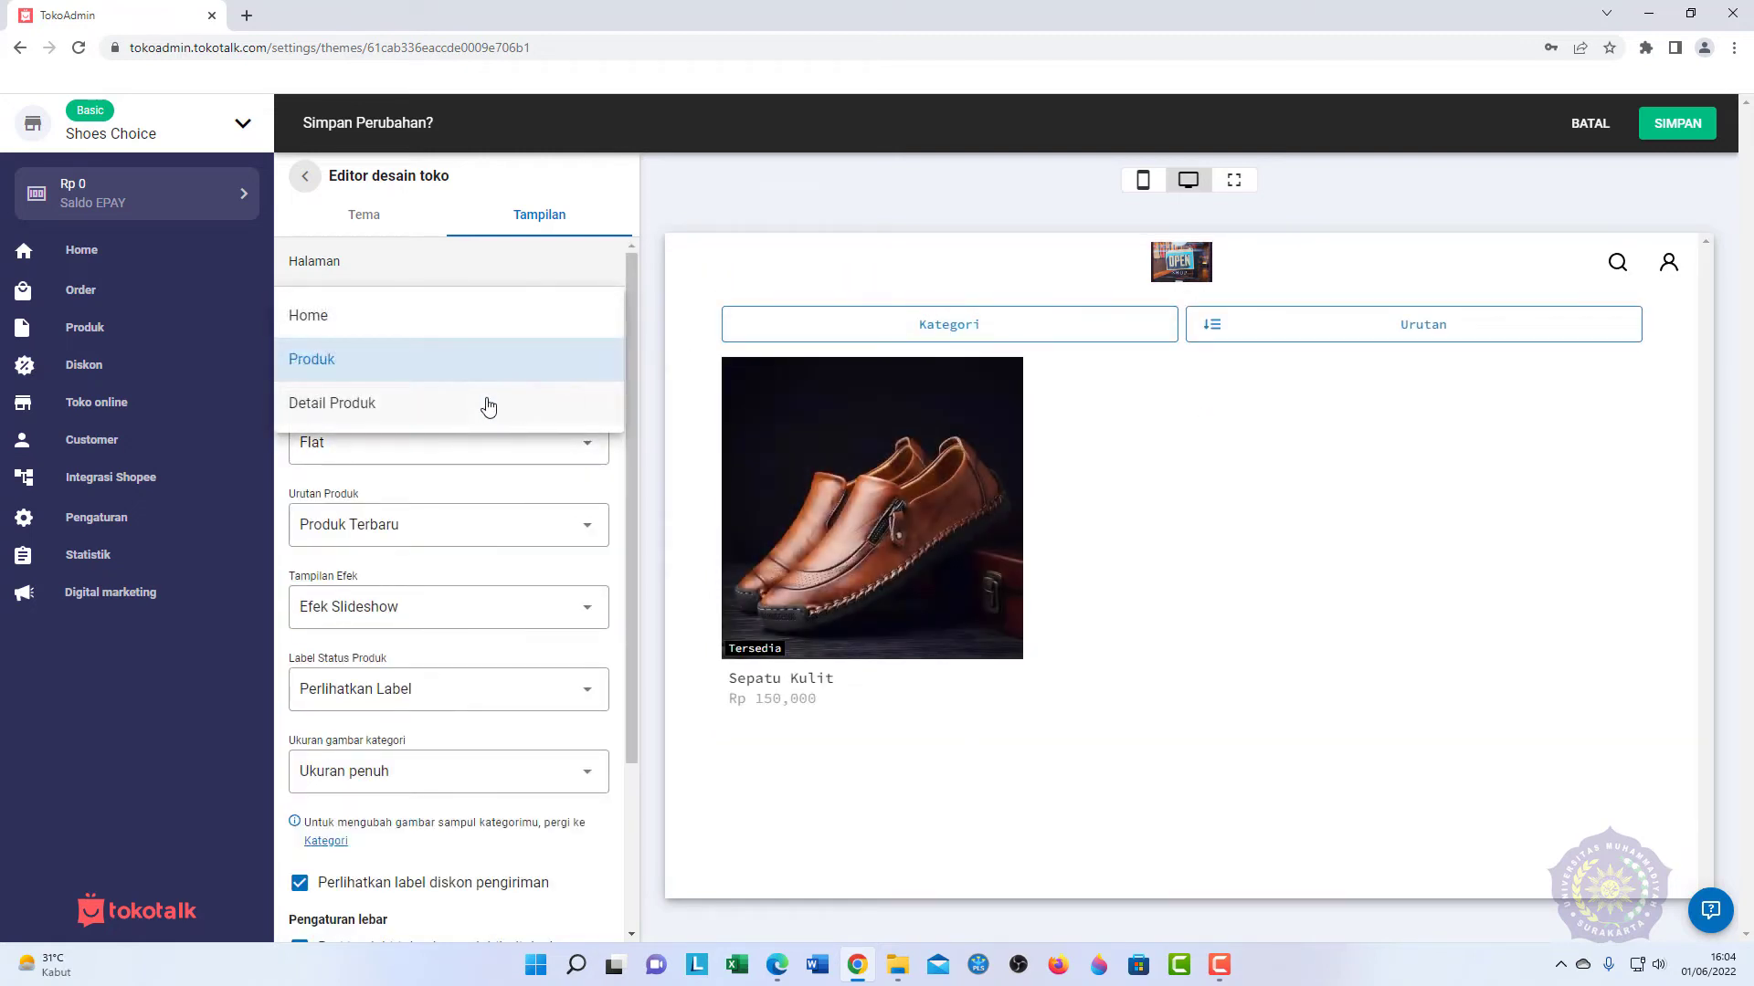
click(490, 404)
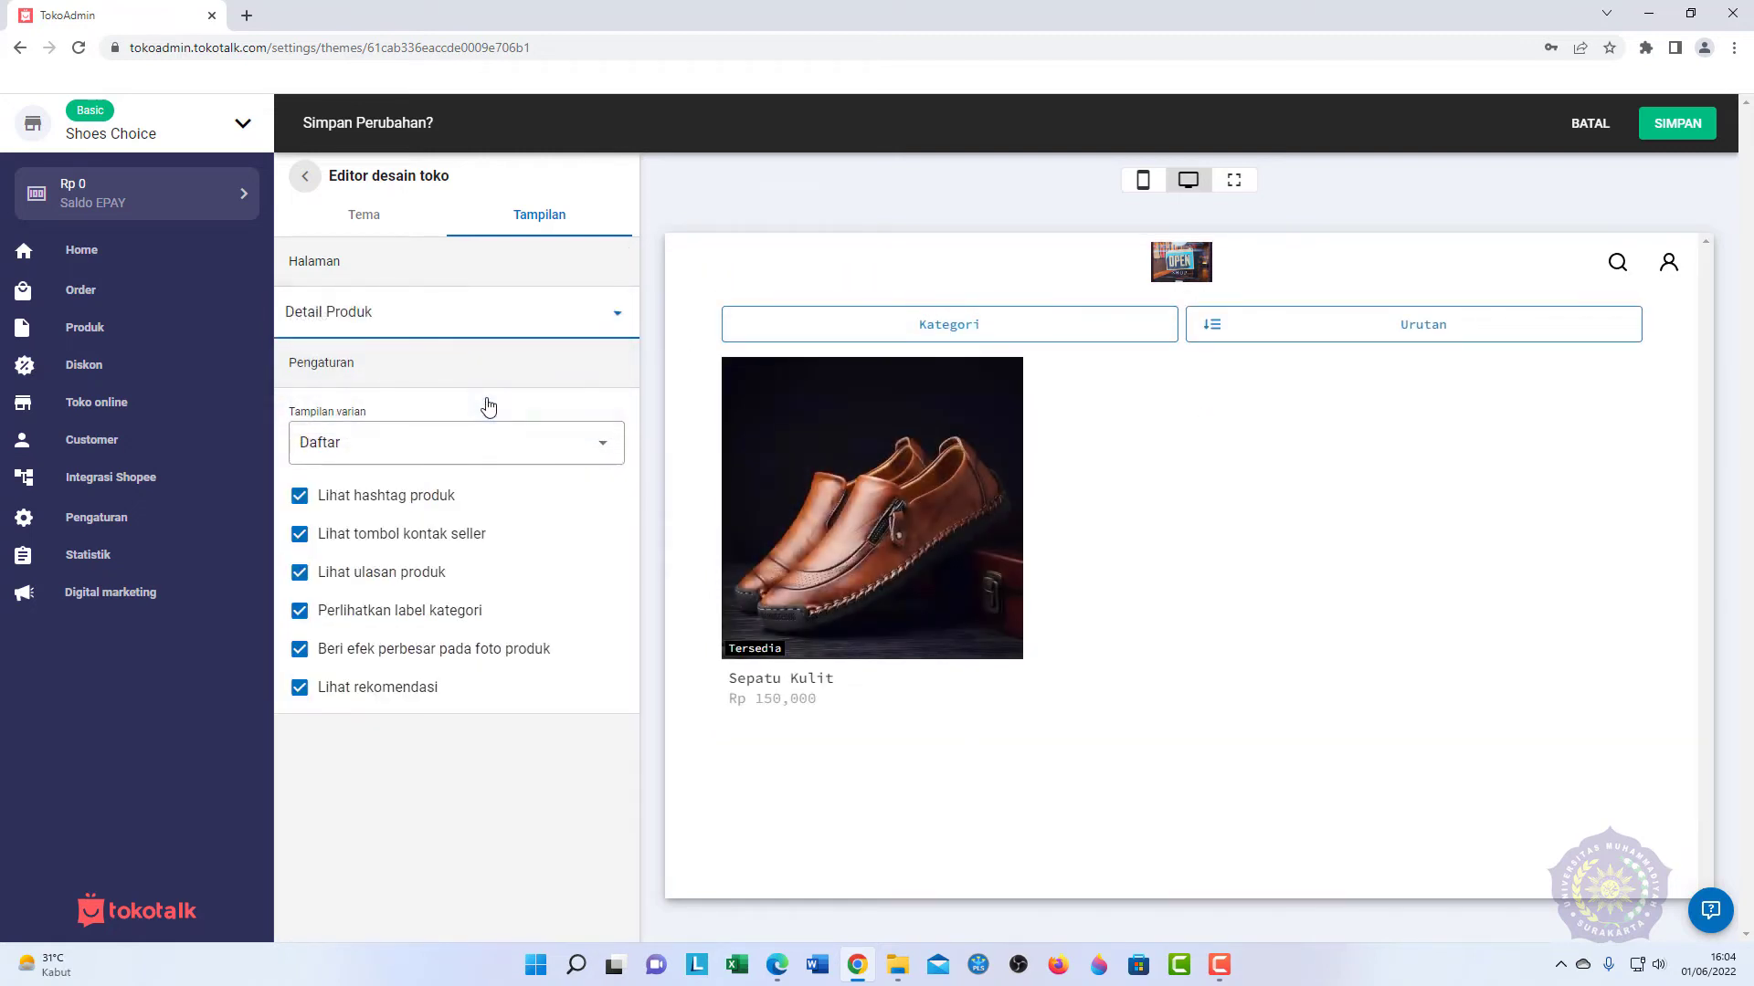
click(539, 325)
click(527, 331)
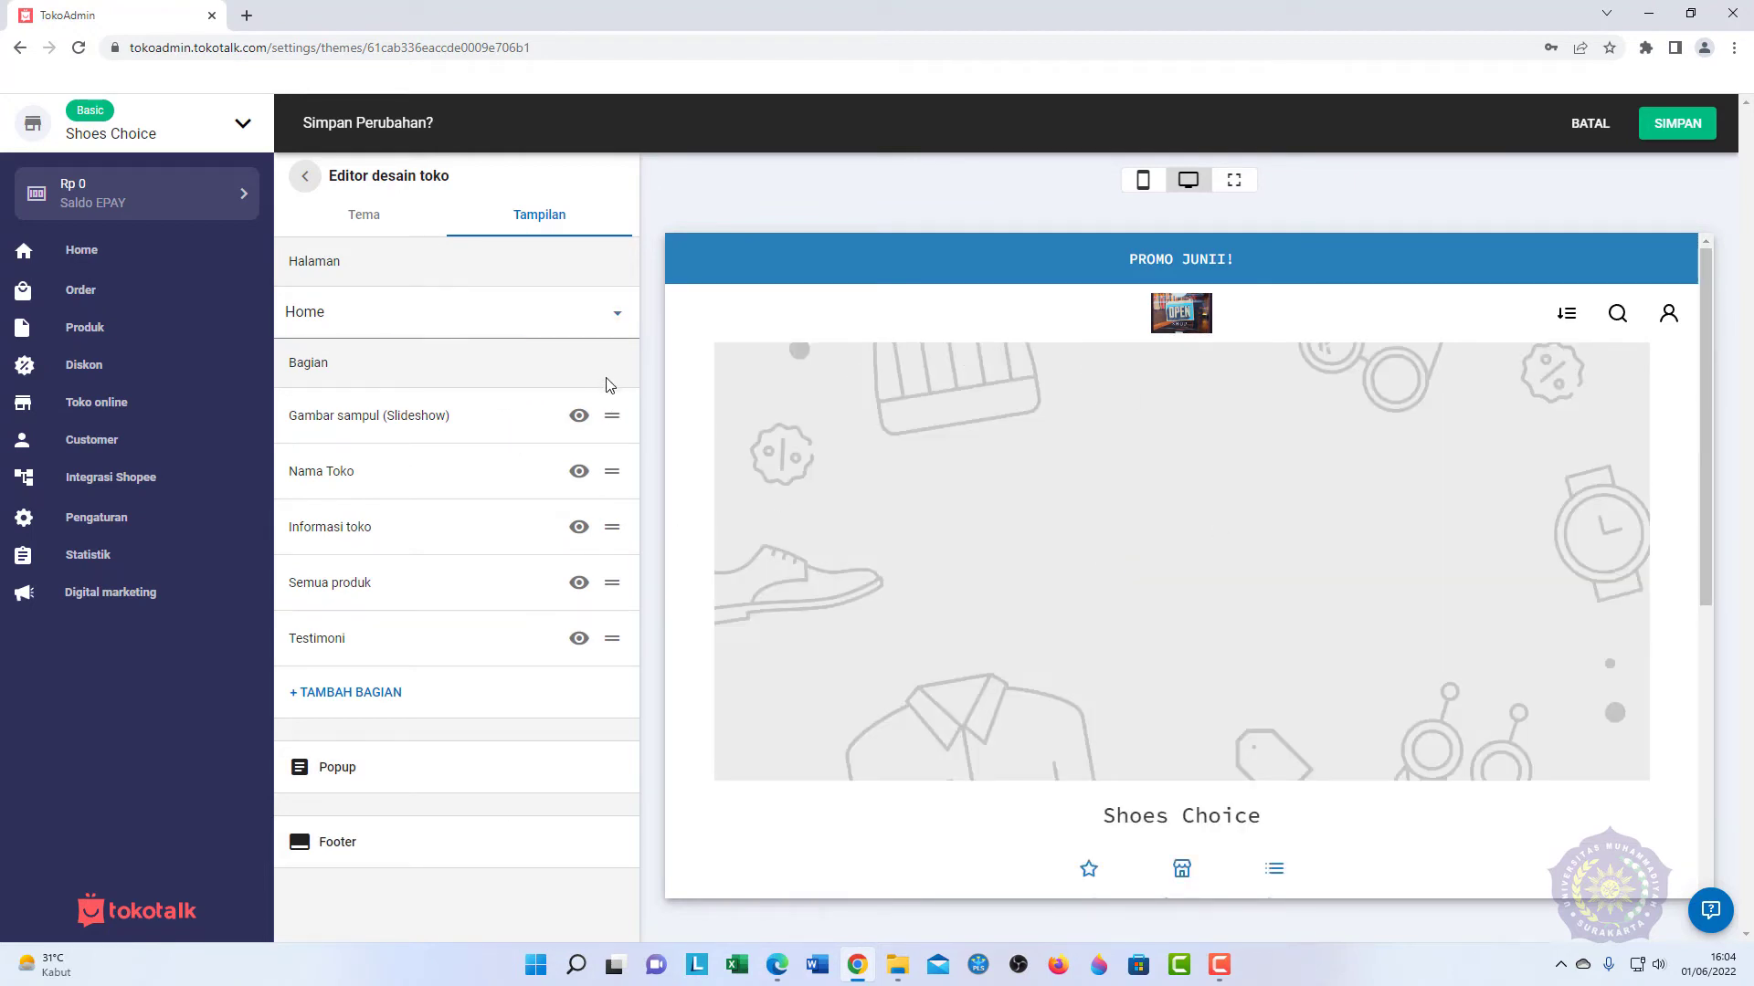
Step: Replace the image of Slide gambar 1 in the Home page's cover slideshow with the free clothing-rack photo
click(603, 415)
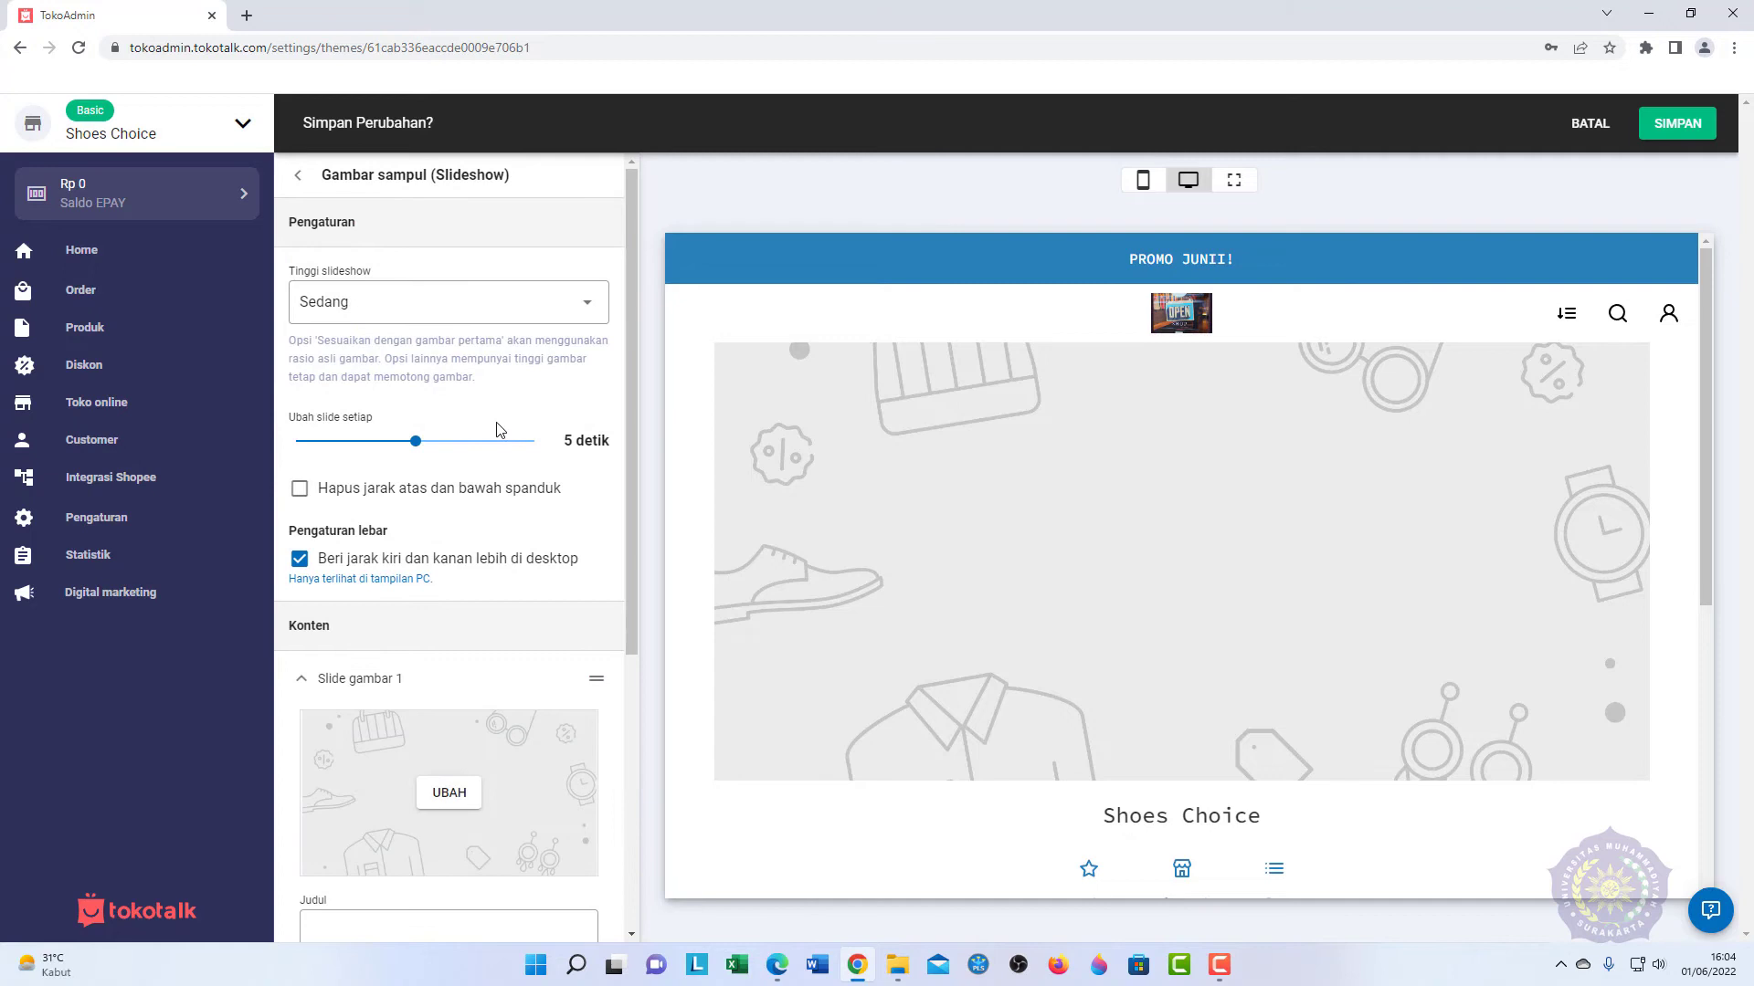
scroll(489, 442, down, 3)
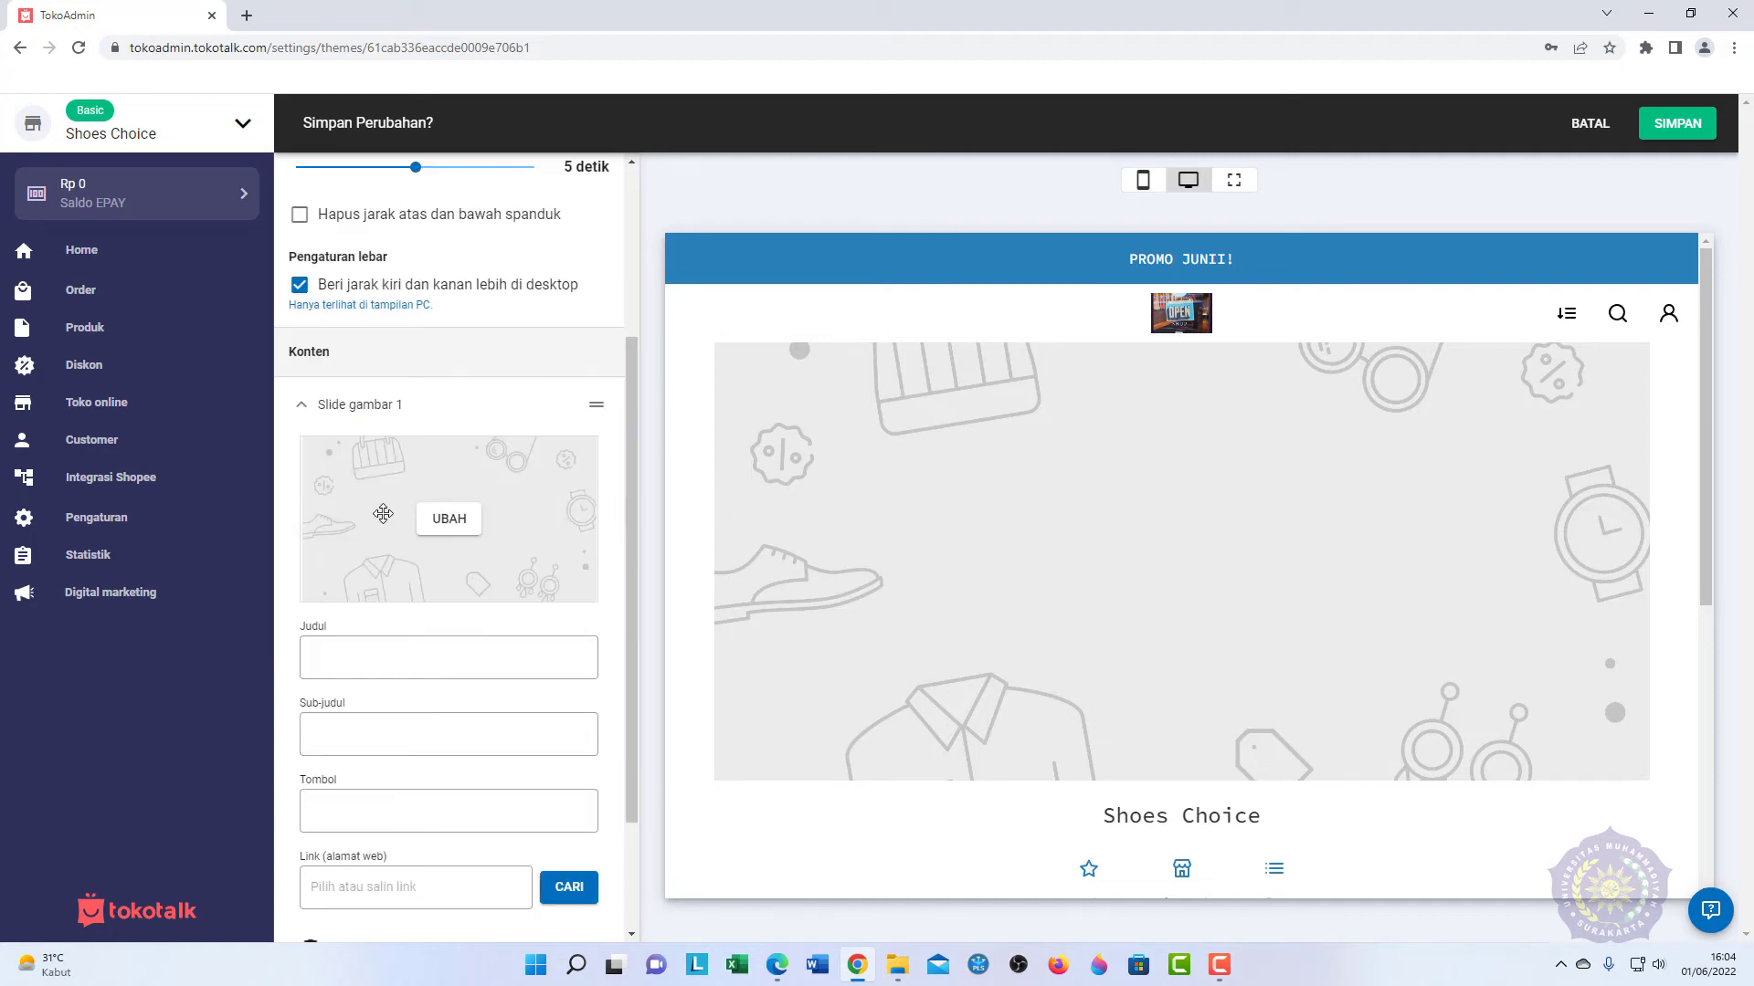
click(451, 528)
click(874, 412)
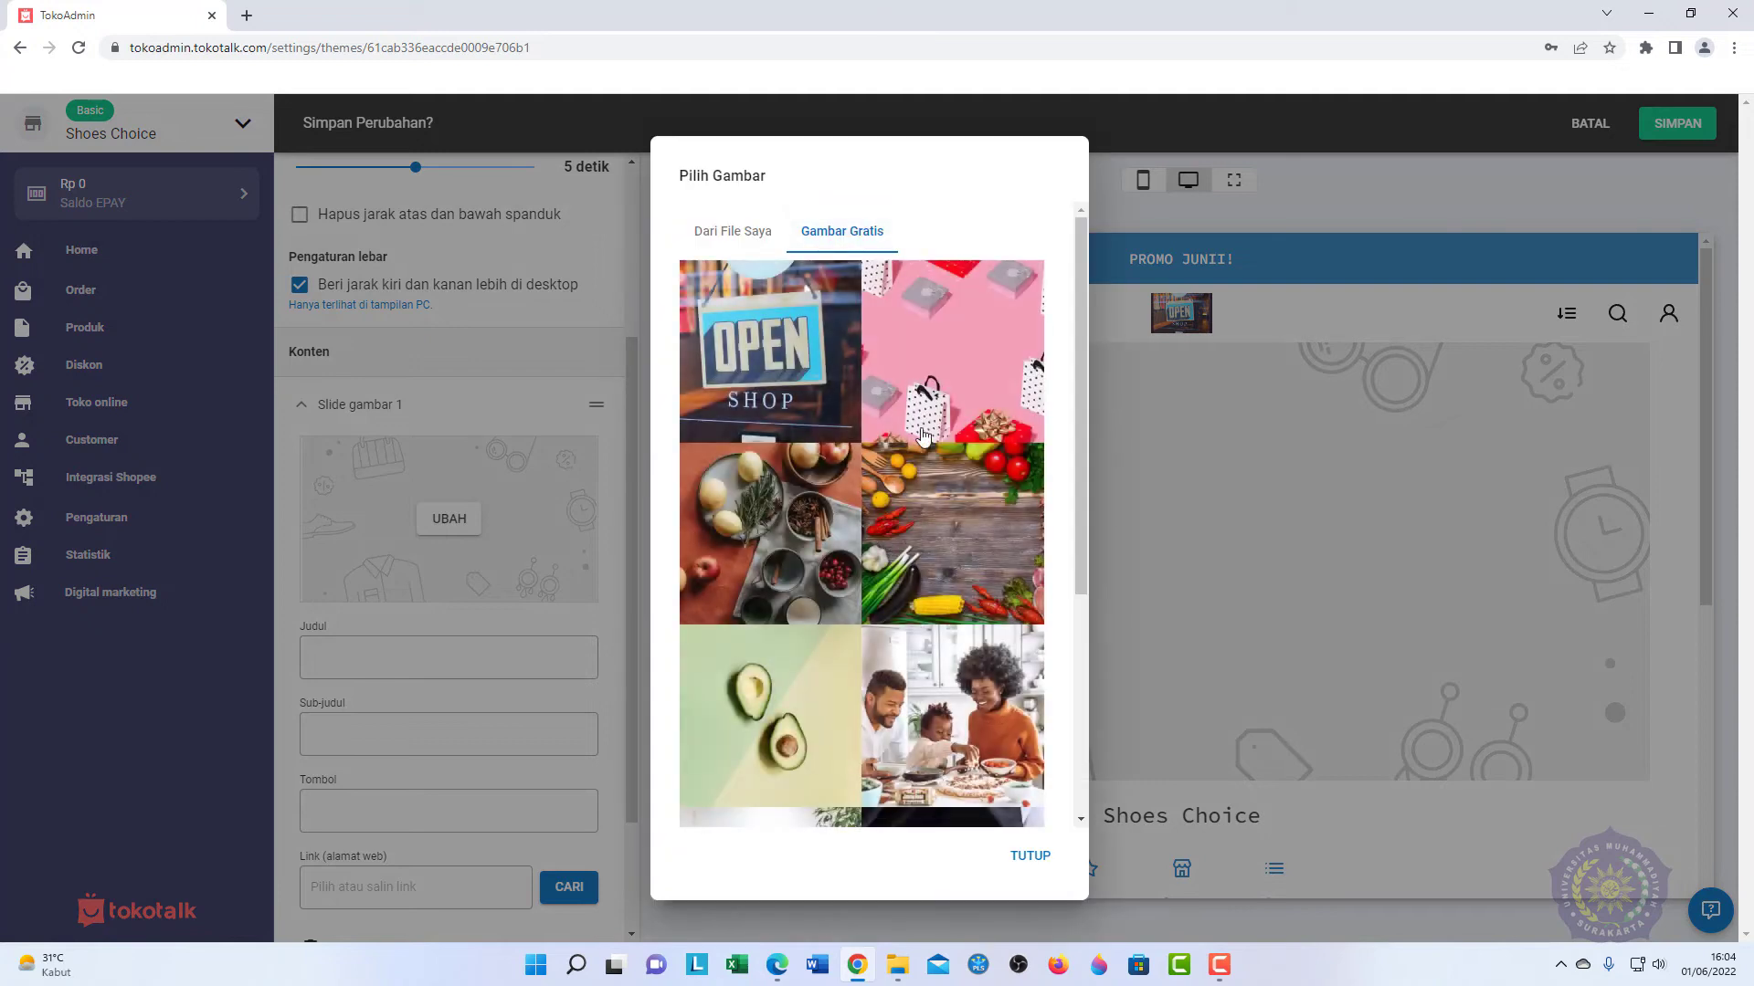
scroll(979, 452, down, 4)
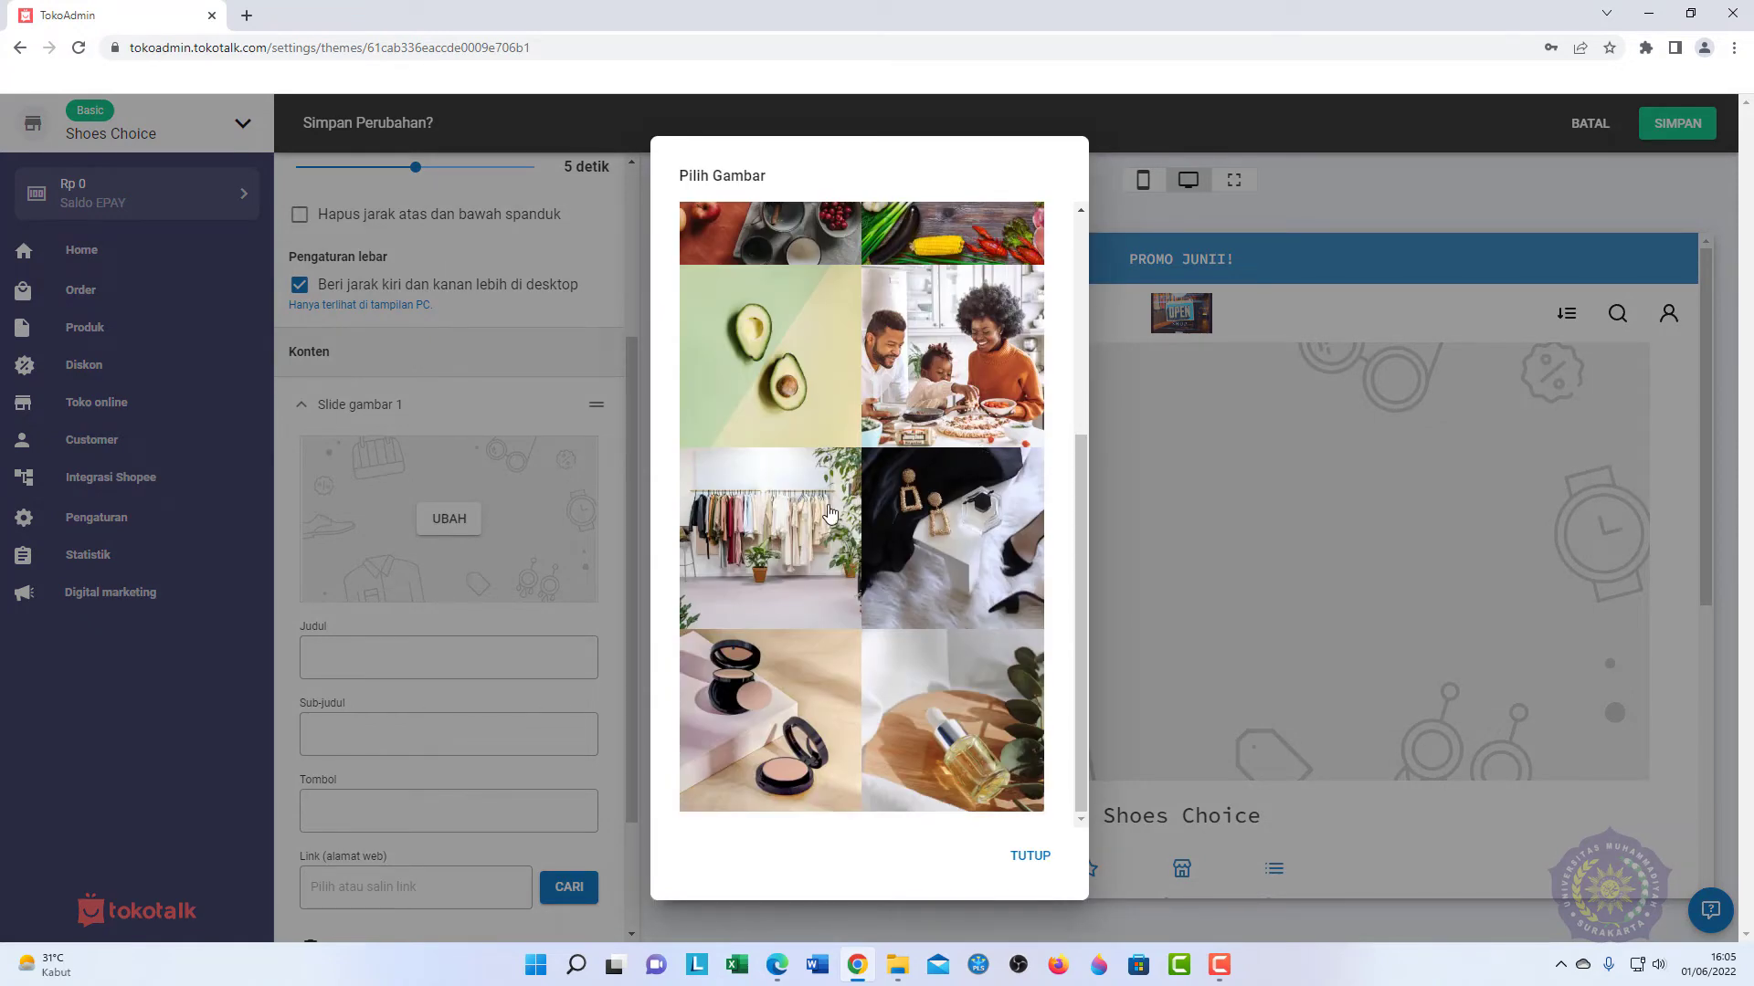
click(830, 514)
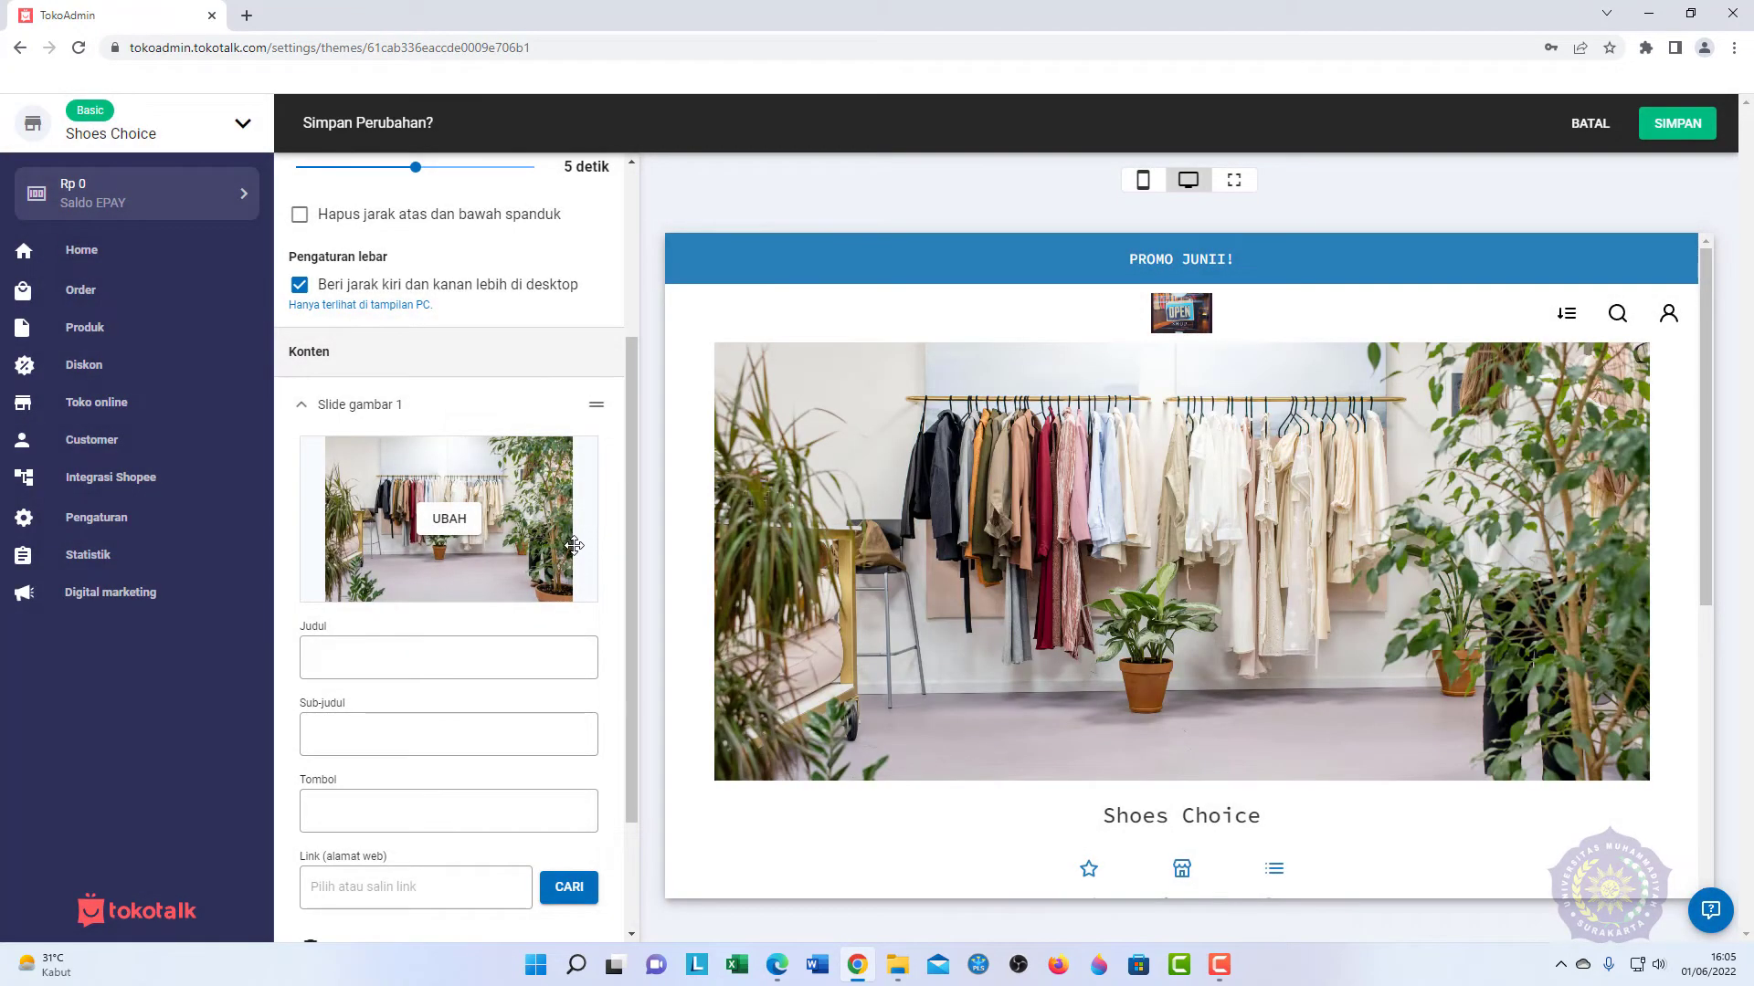
Step: Give Slide gambar 1 the title "PROMO JUNII", the subtitle "SEGERAA" and the button text "ORDER NOW"
scroll(546, 594, down, 2)
click(501, 499)
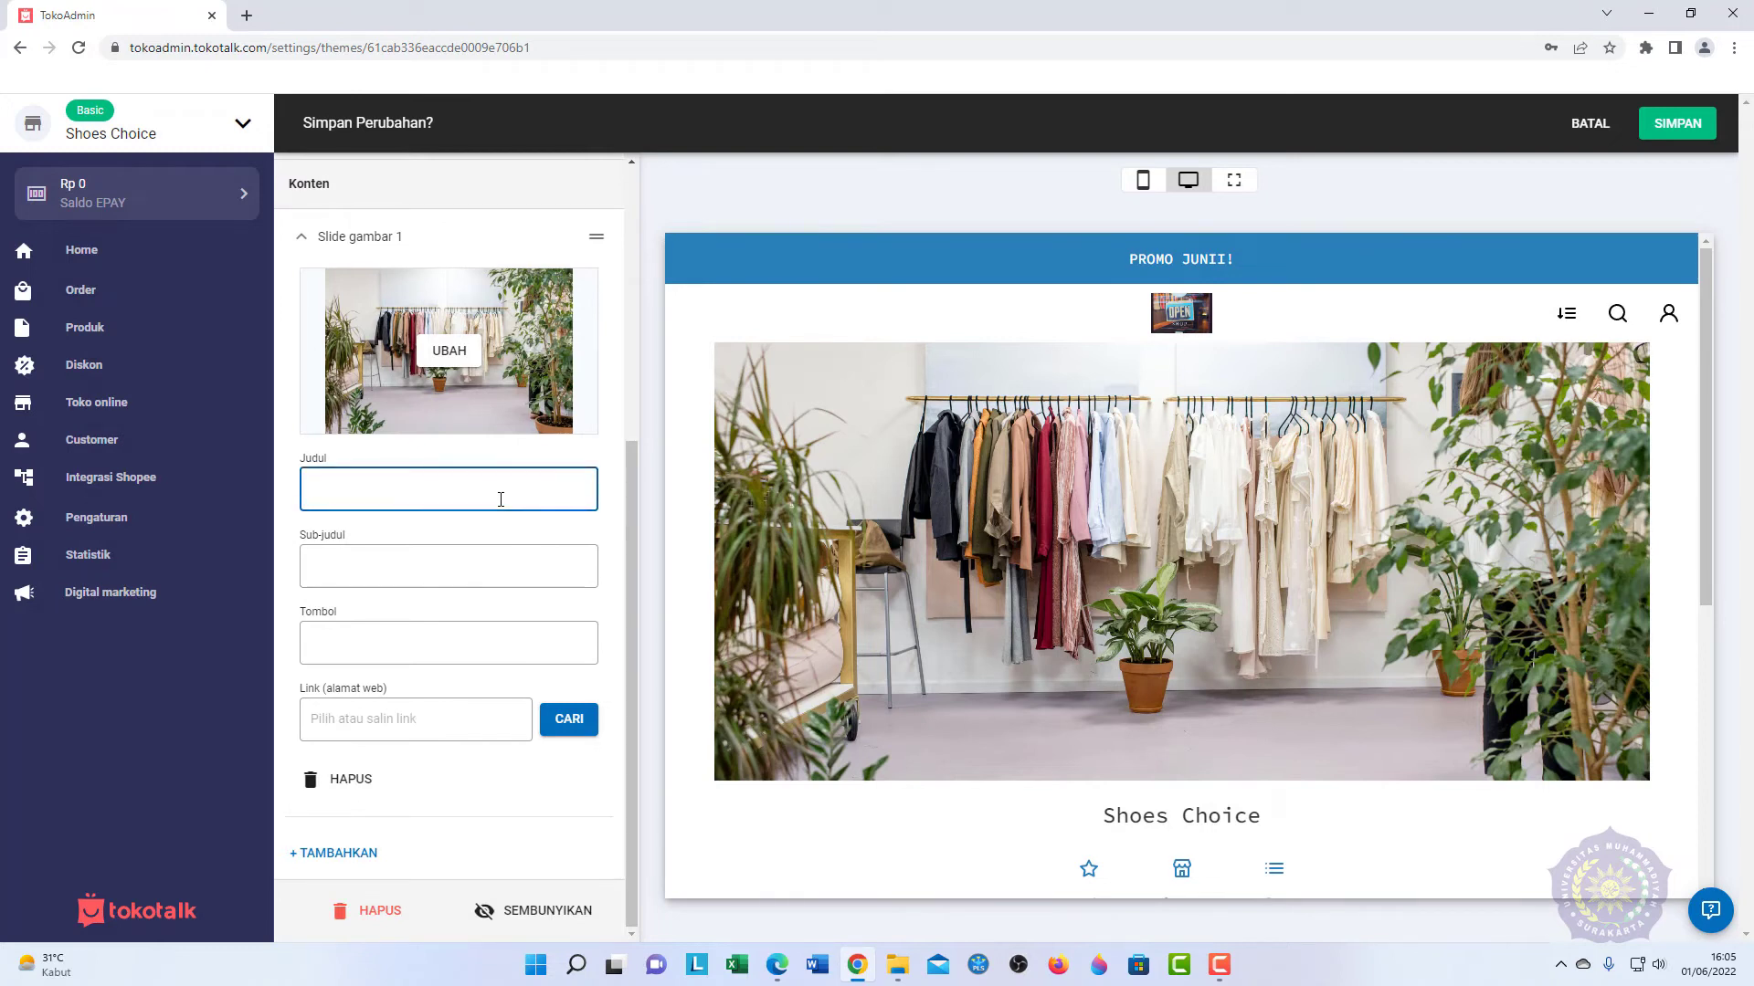
text(PROMO JUNII)
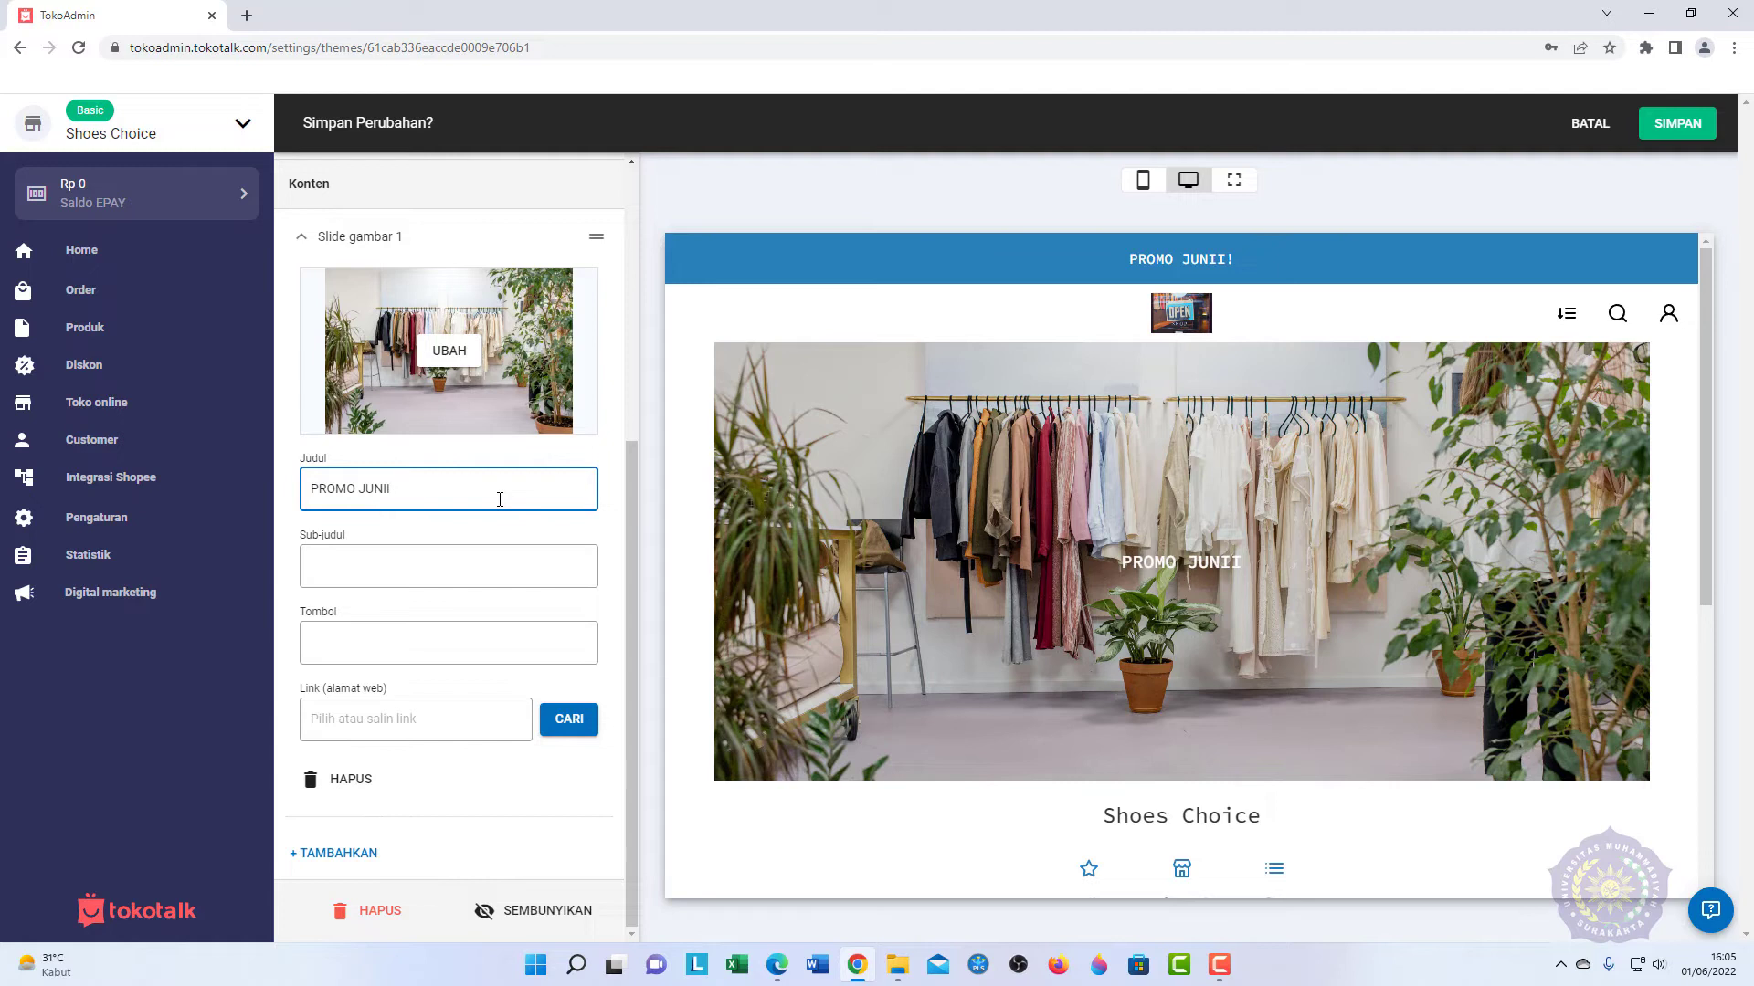
click(492, 569)
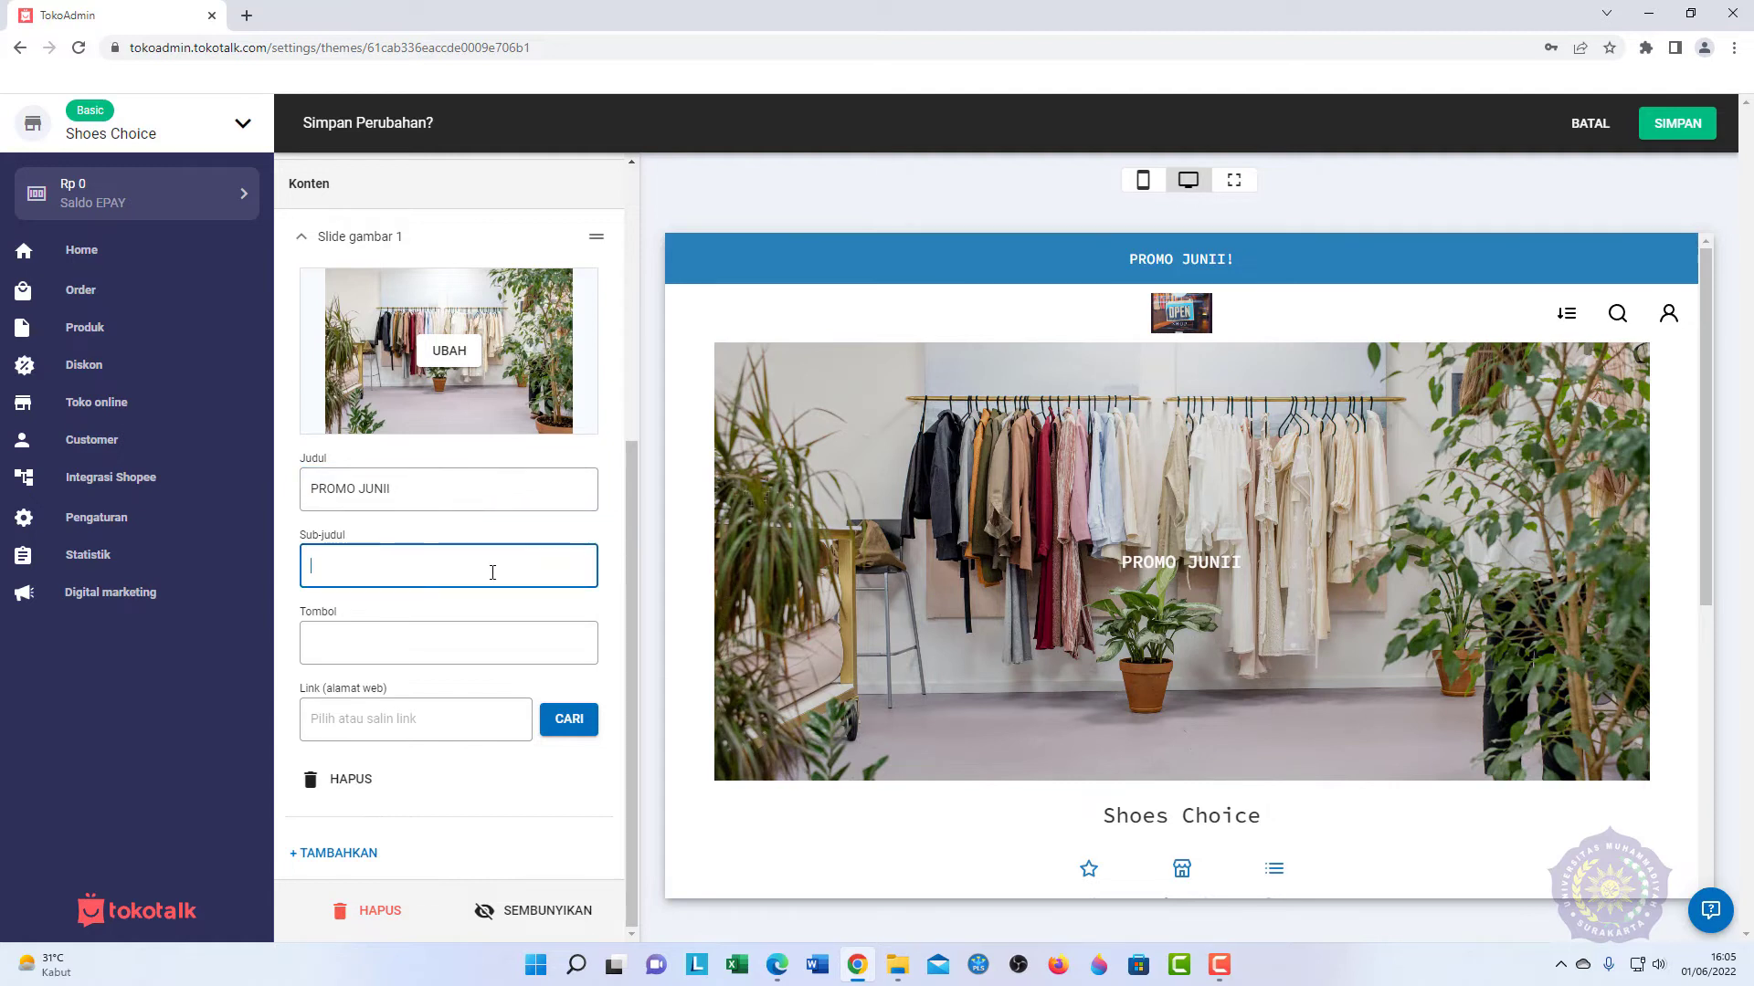
text(SEGRAA)
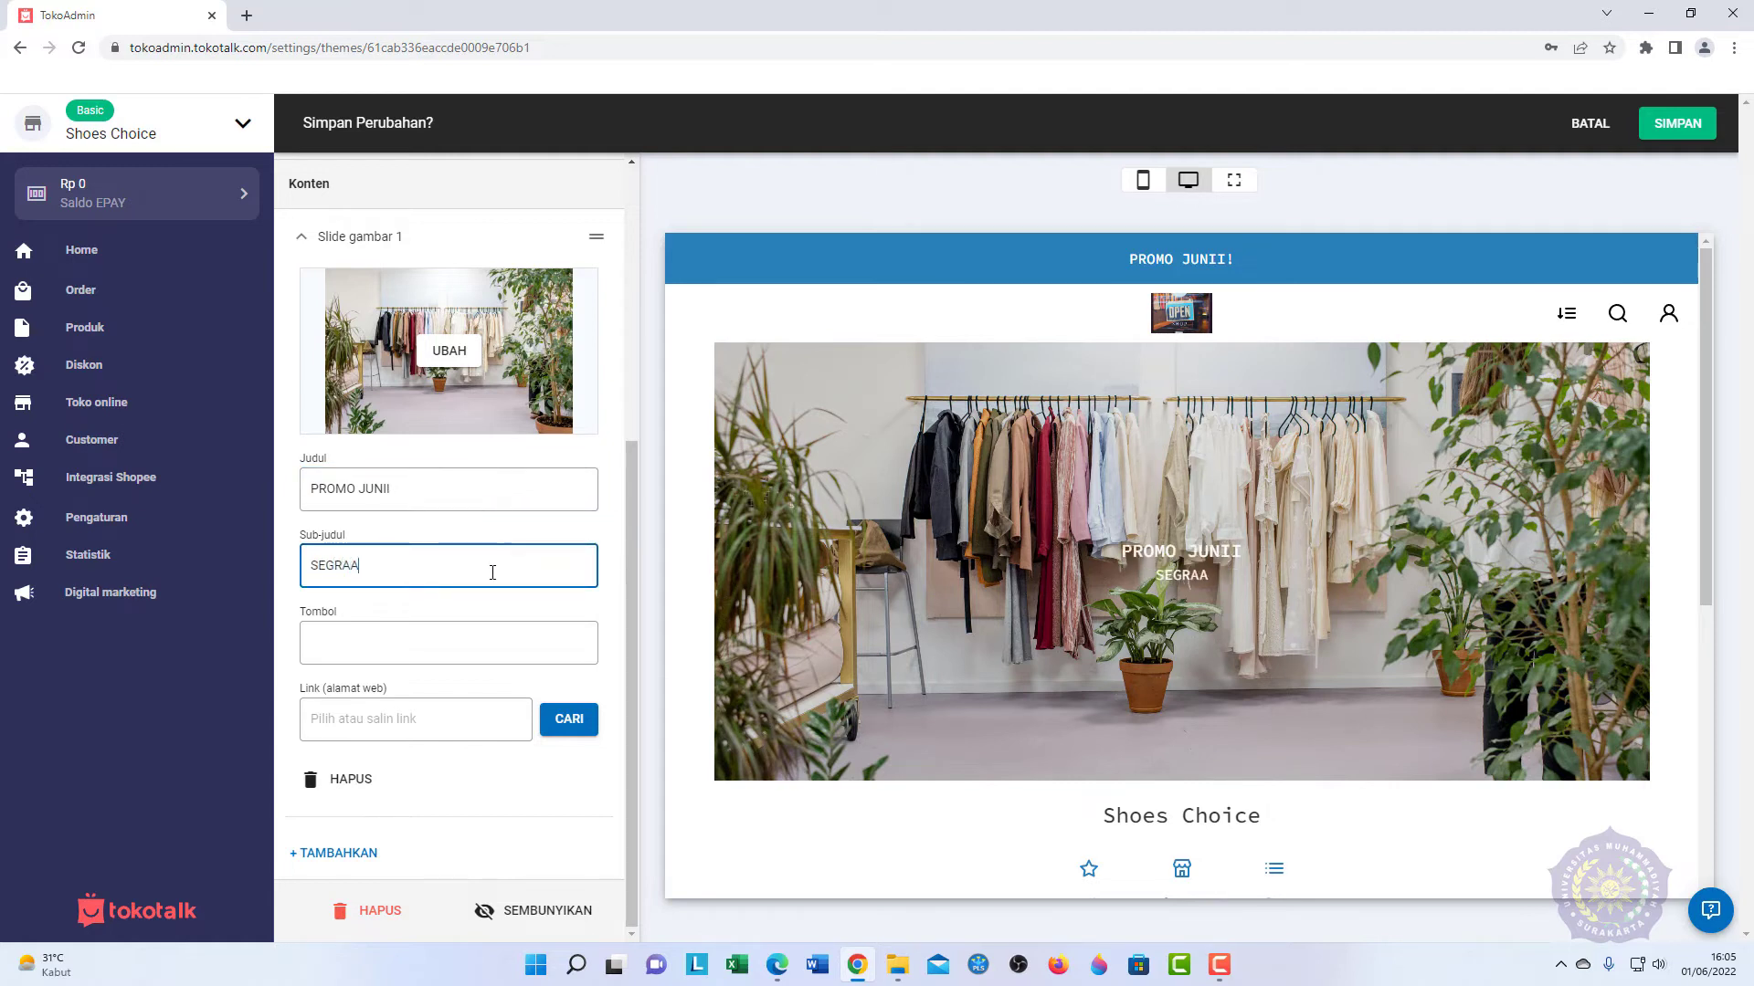
key(BackSpace)
text(ERAA)
click(465, 644)
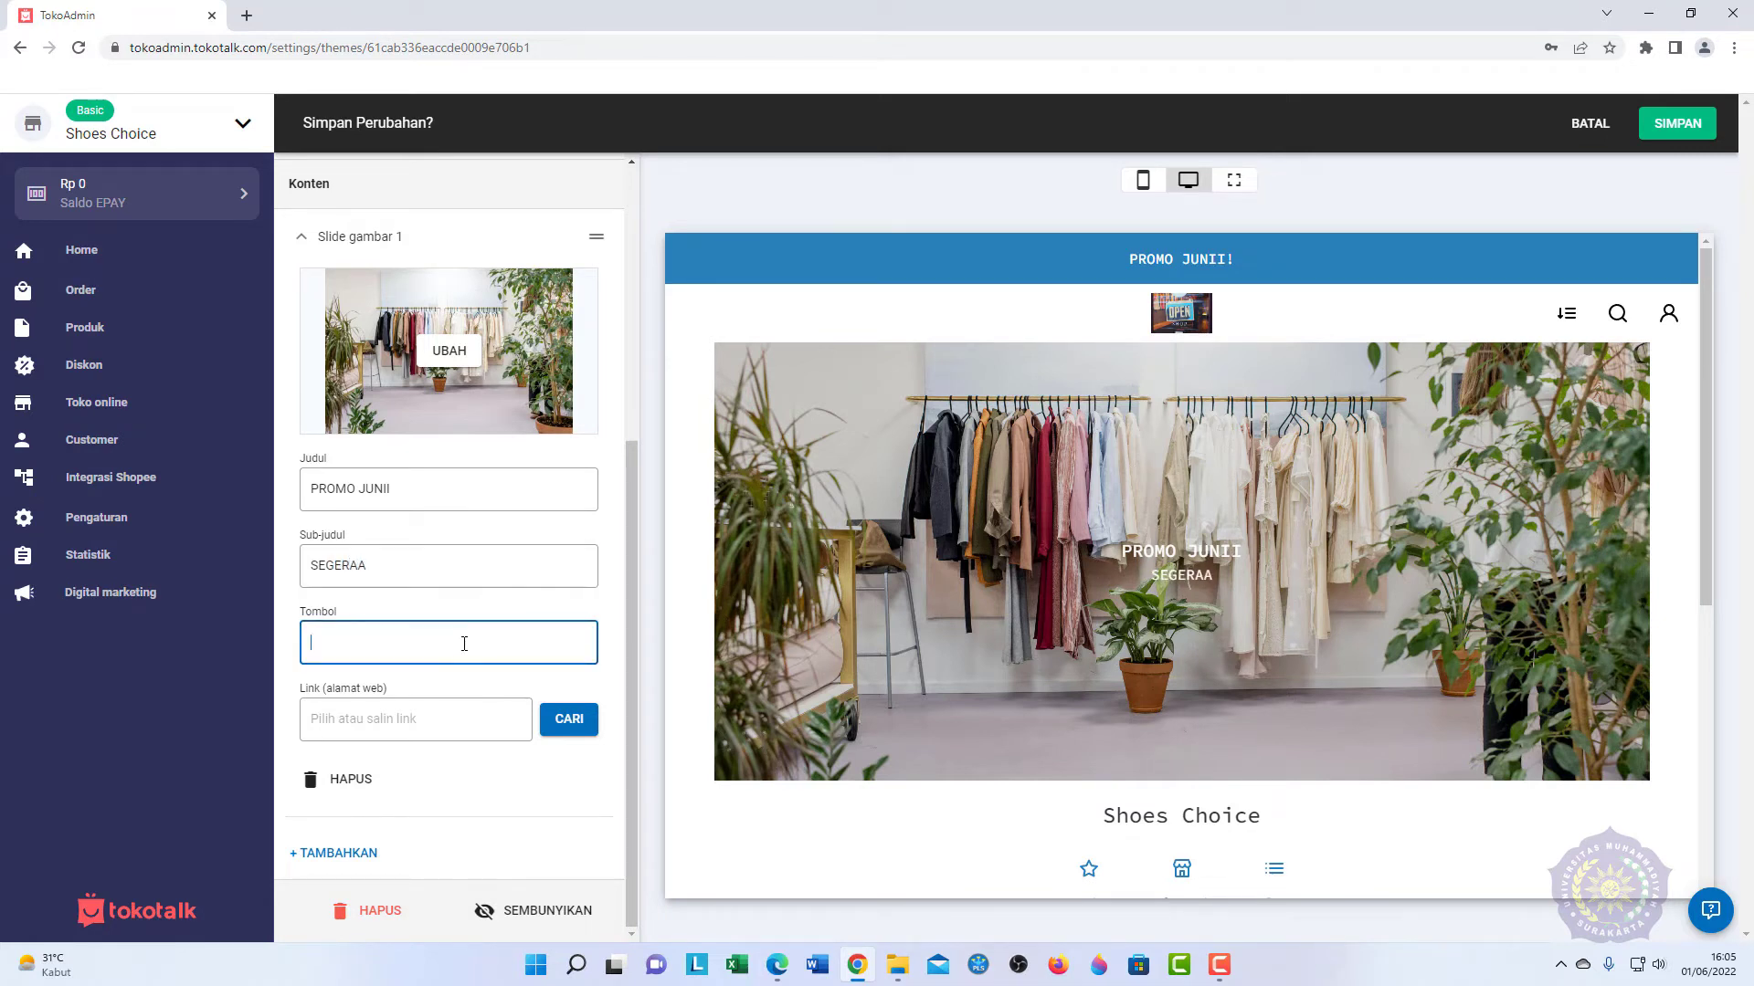
text(ORDER NOW)
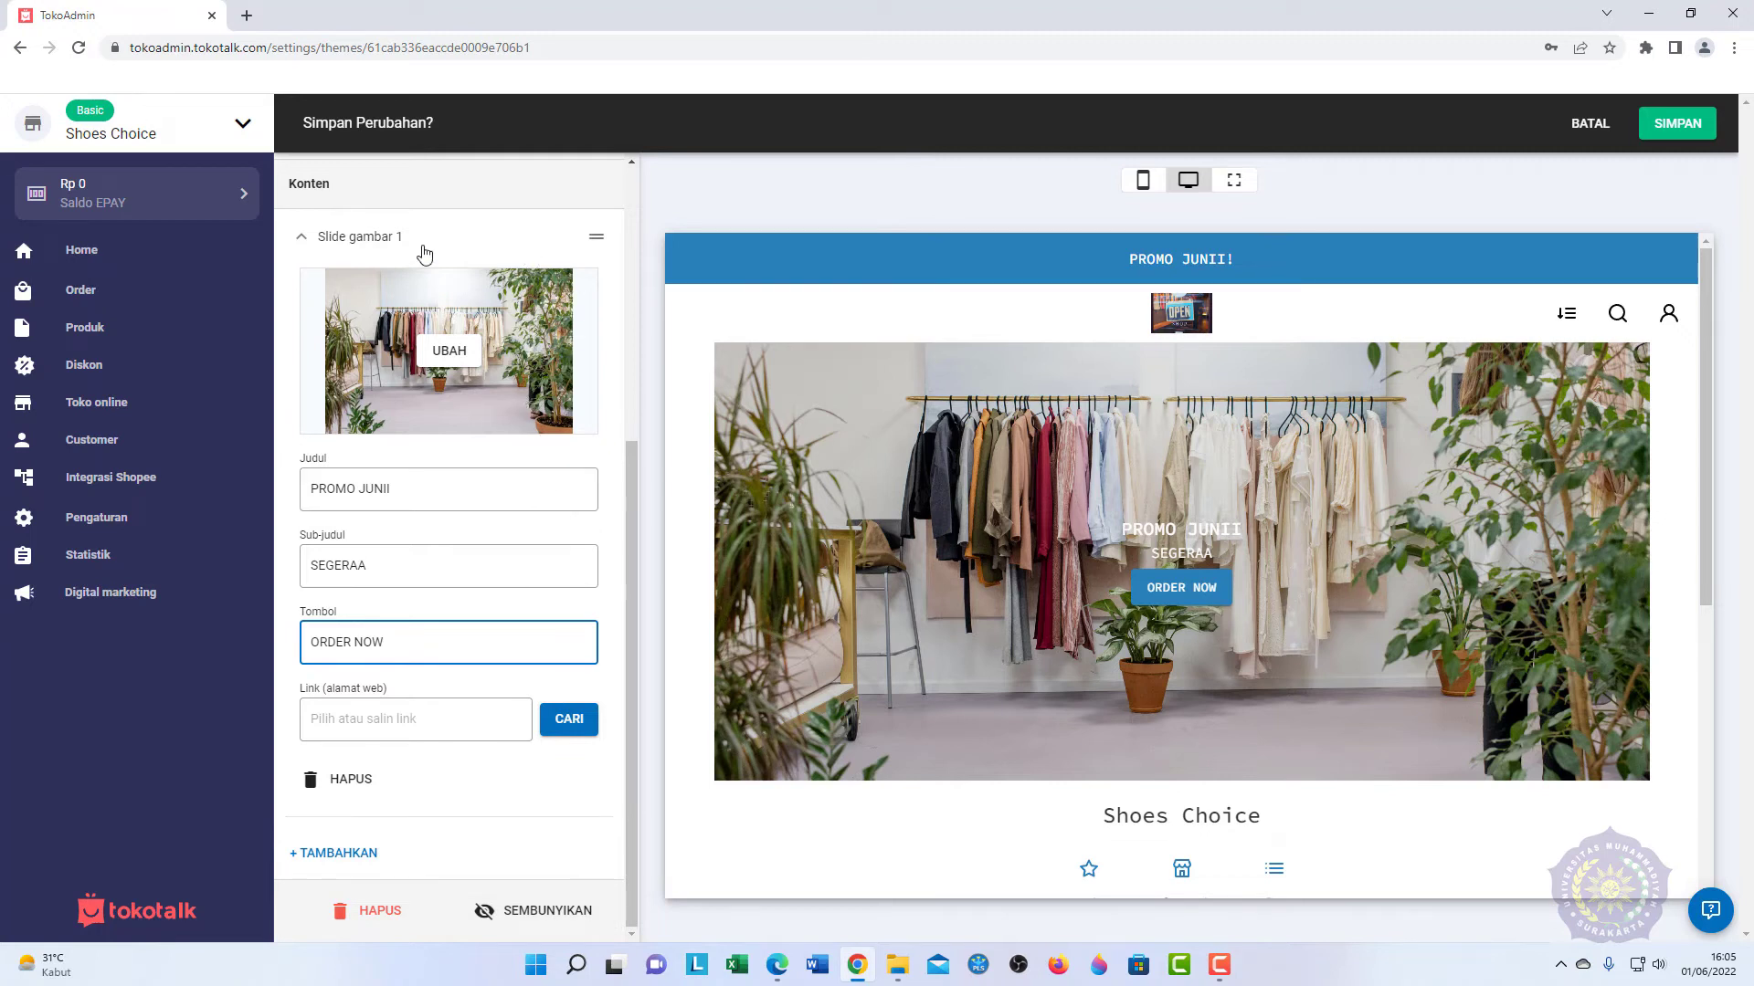
Step: Review the cover slideshow's height and slide interval settings without changing them, and return to the Home page's section list
click(312, 238)
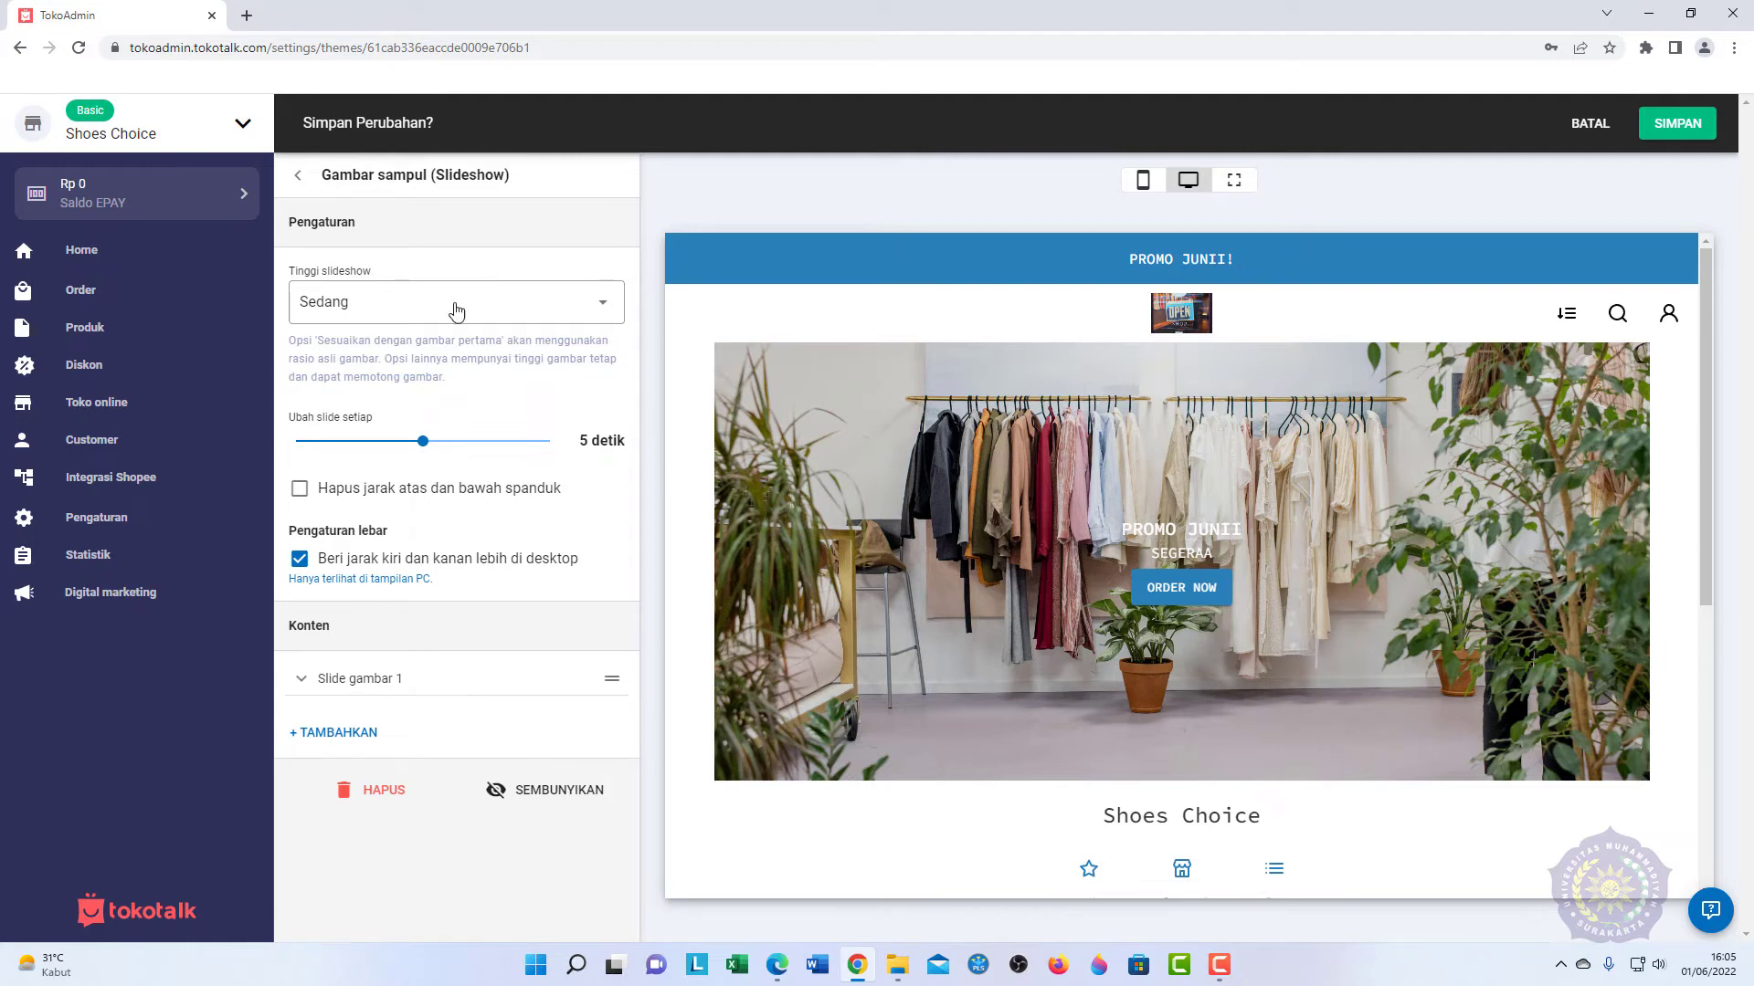
click(392, 300)
click(475, 310)
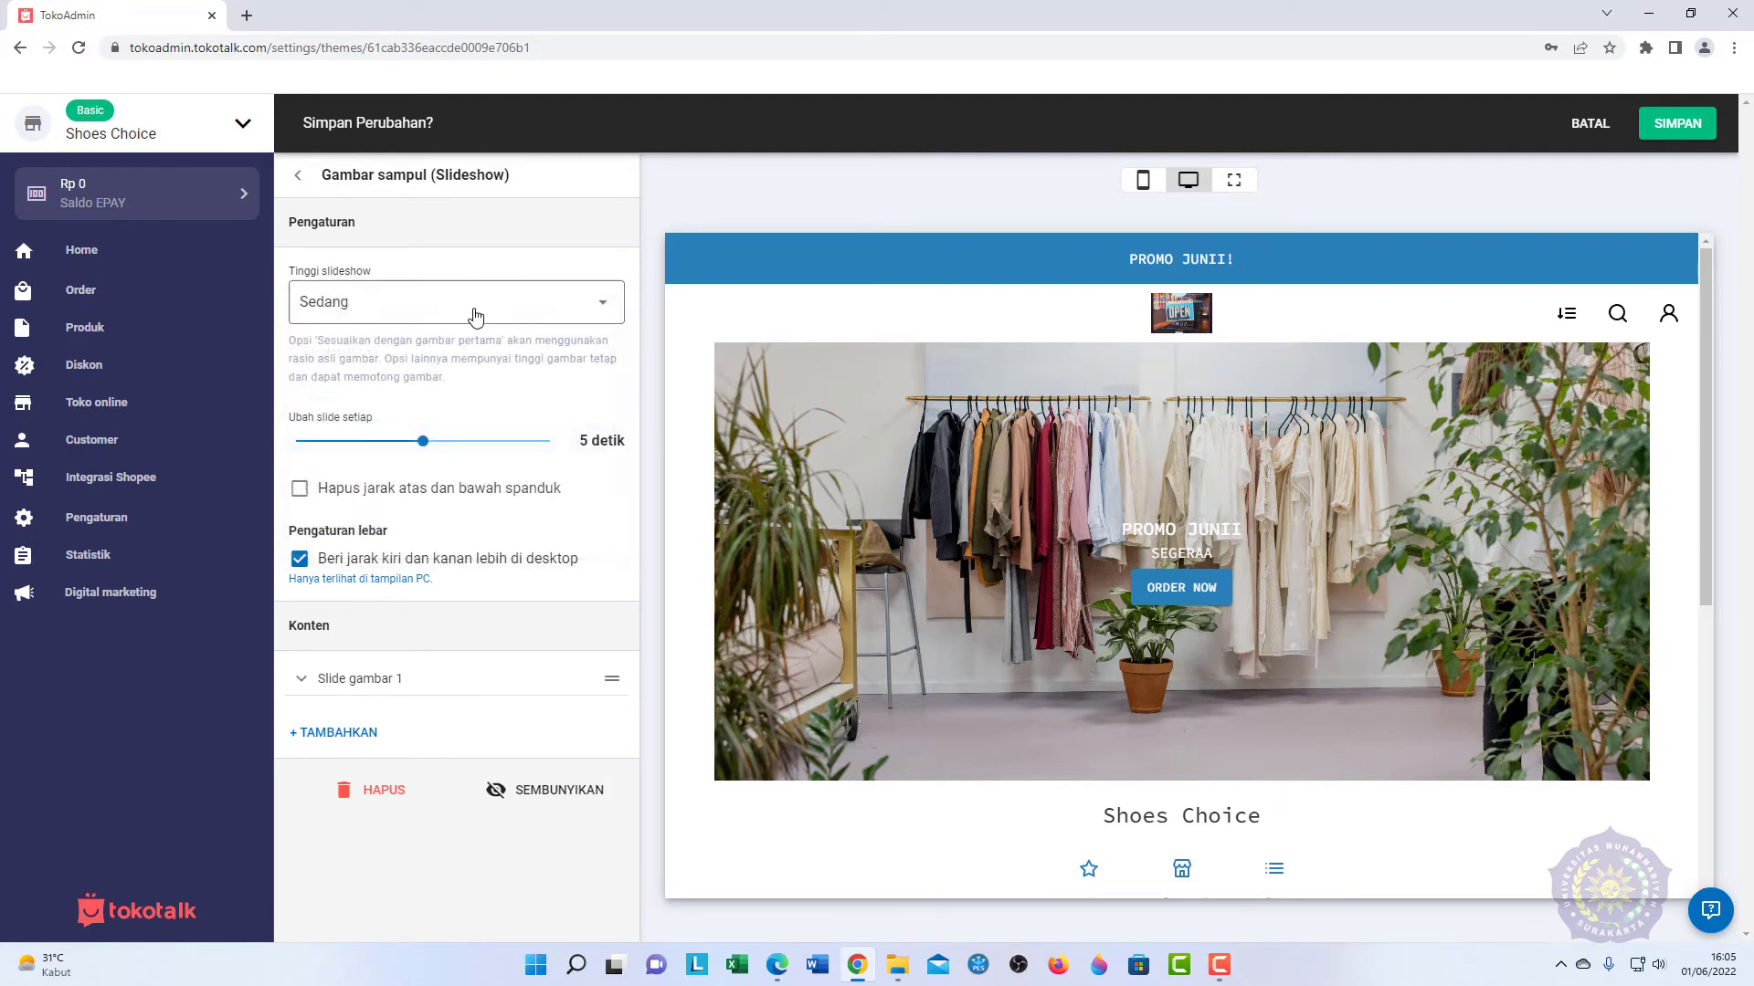
mouse_move(423, 441)
mouse_down()
mouse_move(498, 458)
mouse_move(423, 447)
mouse_up()
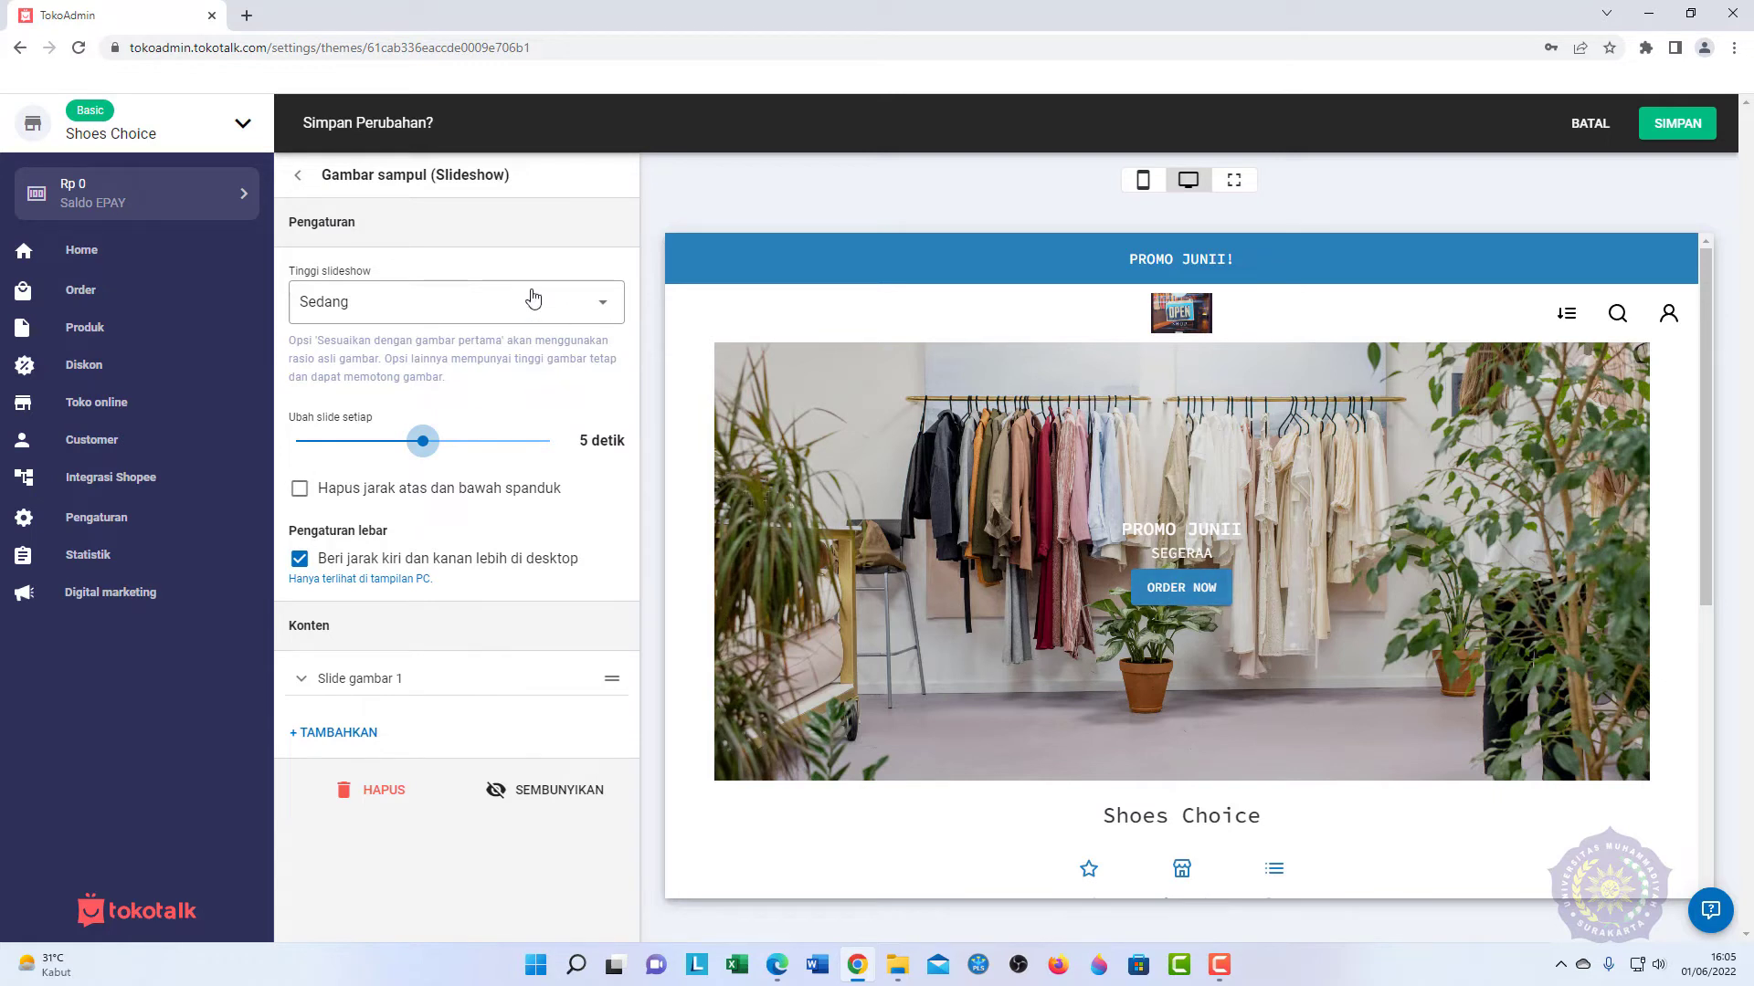
click(298, 175)
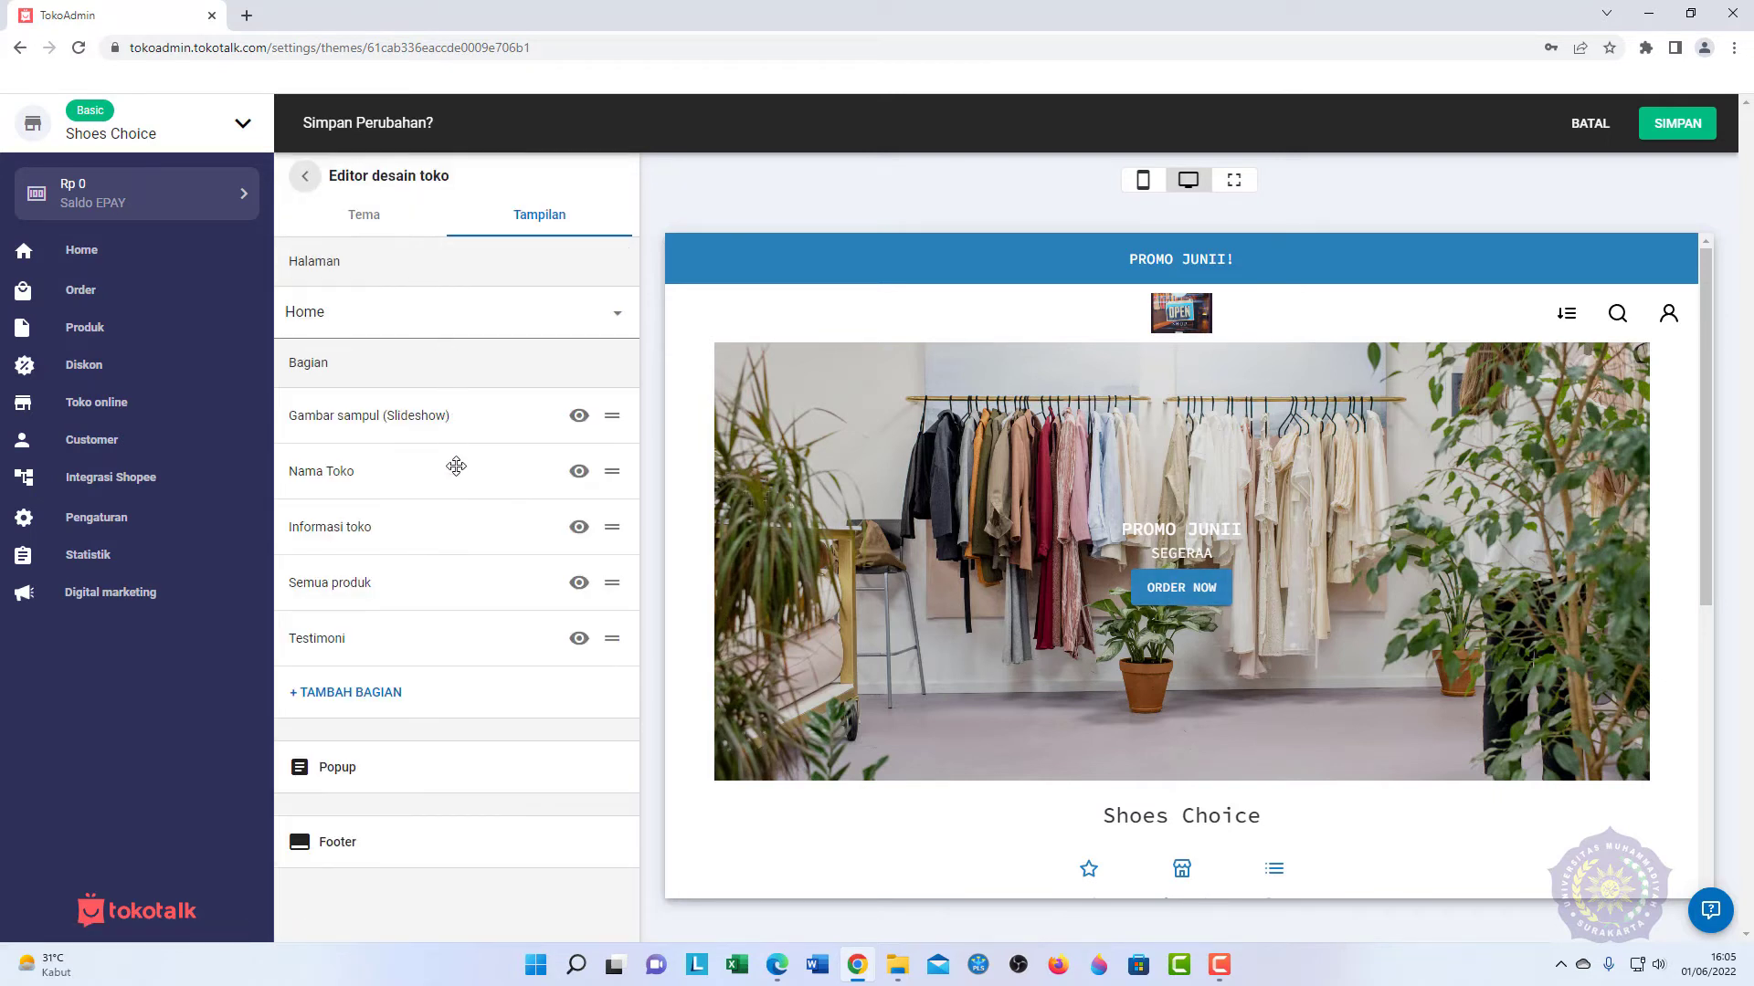
Step: Switch the Nama Toko title off and back on for customers, and review the Informasi toko section's settings
click(609, 471)
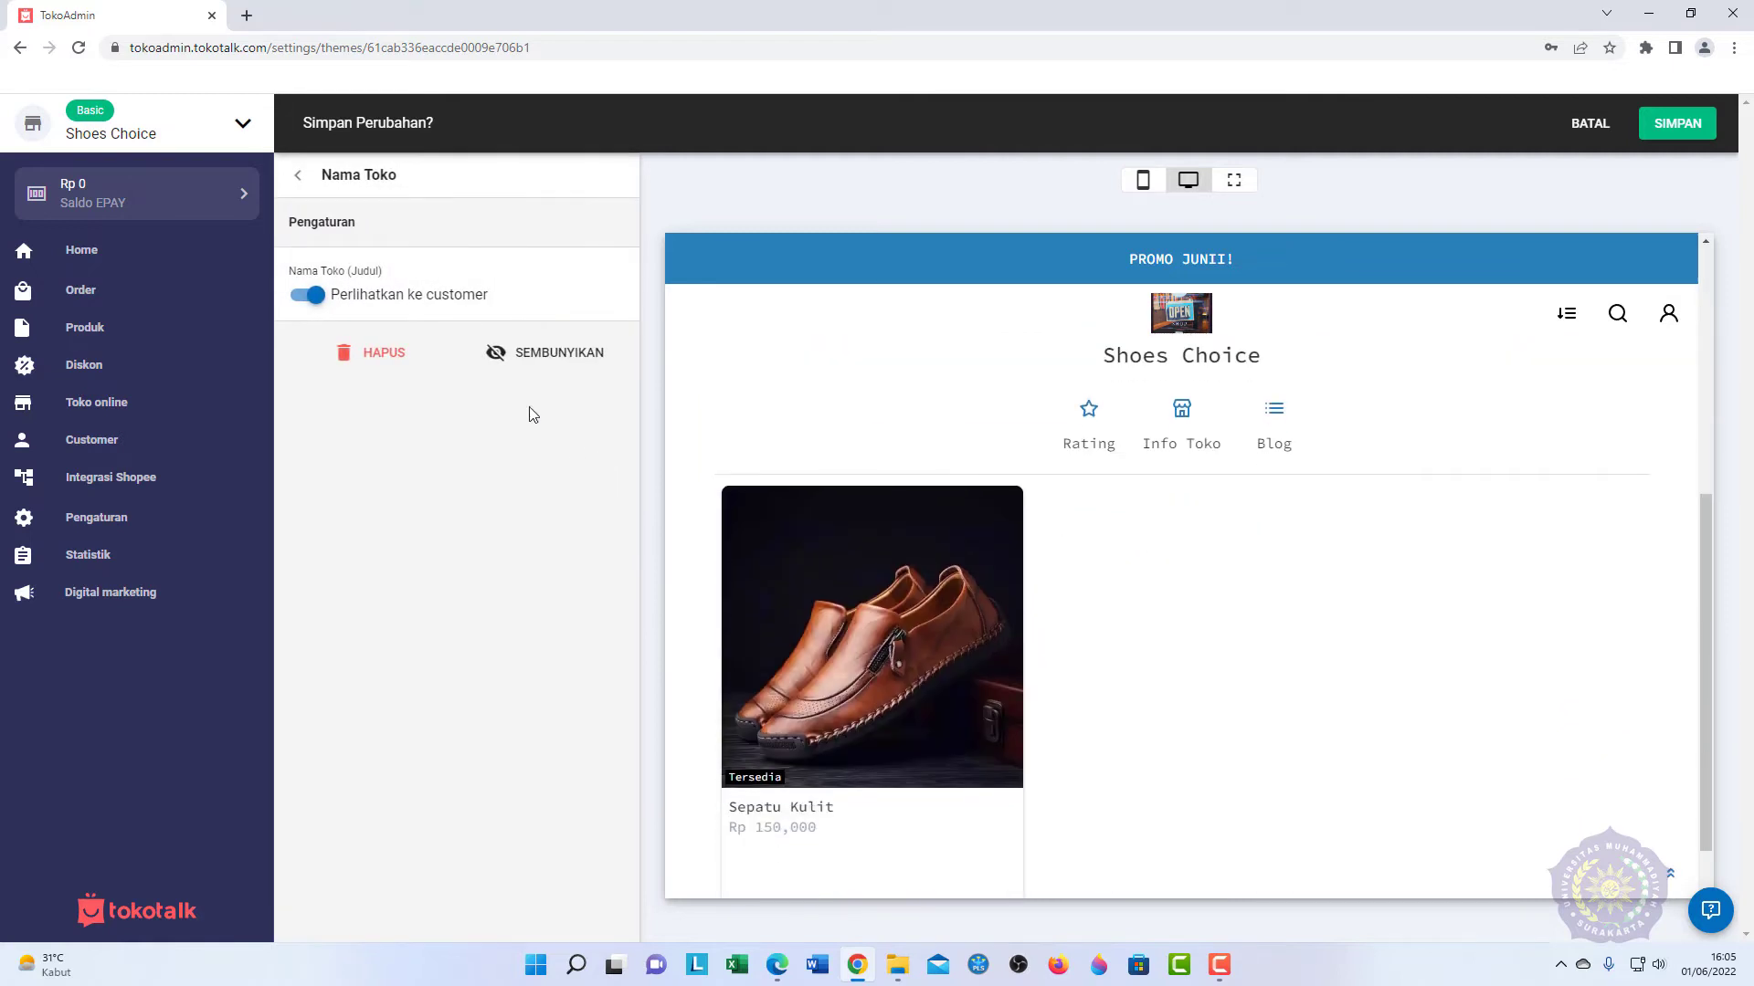
click(312, 296)
click(312, 297)
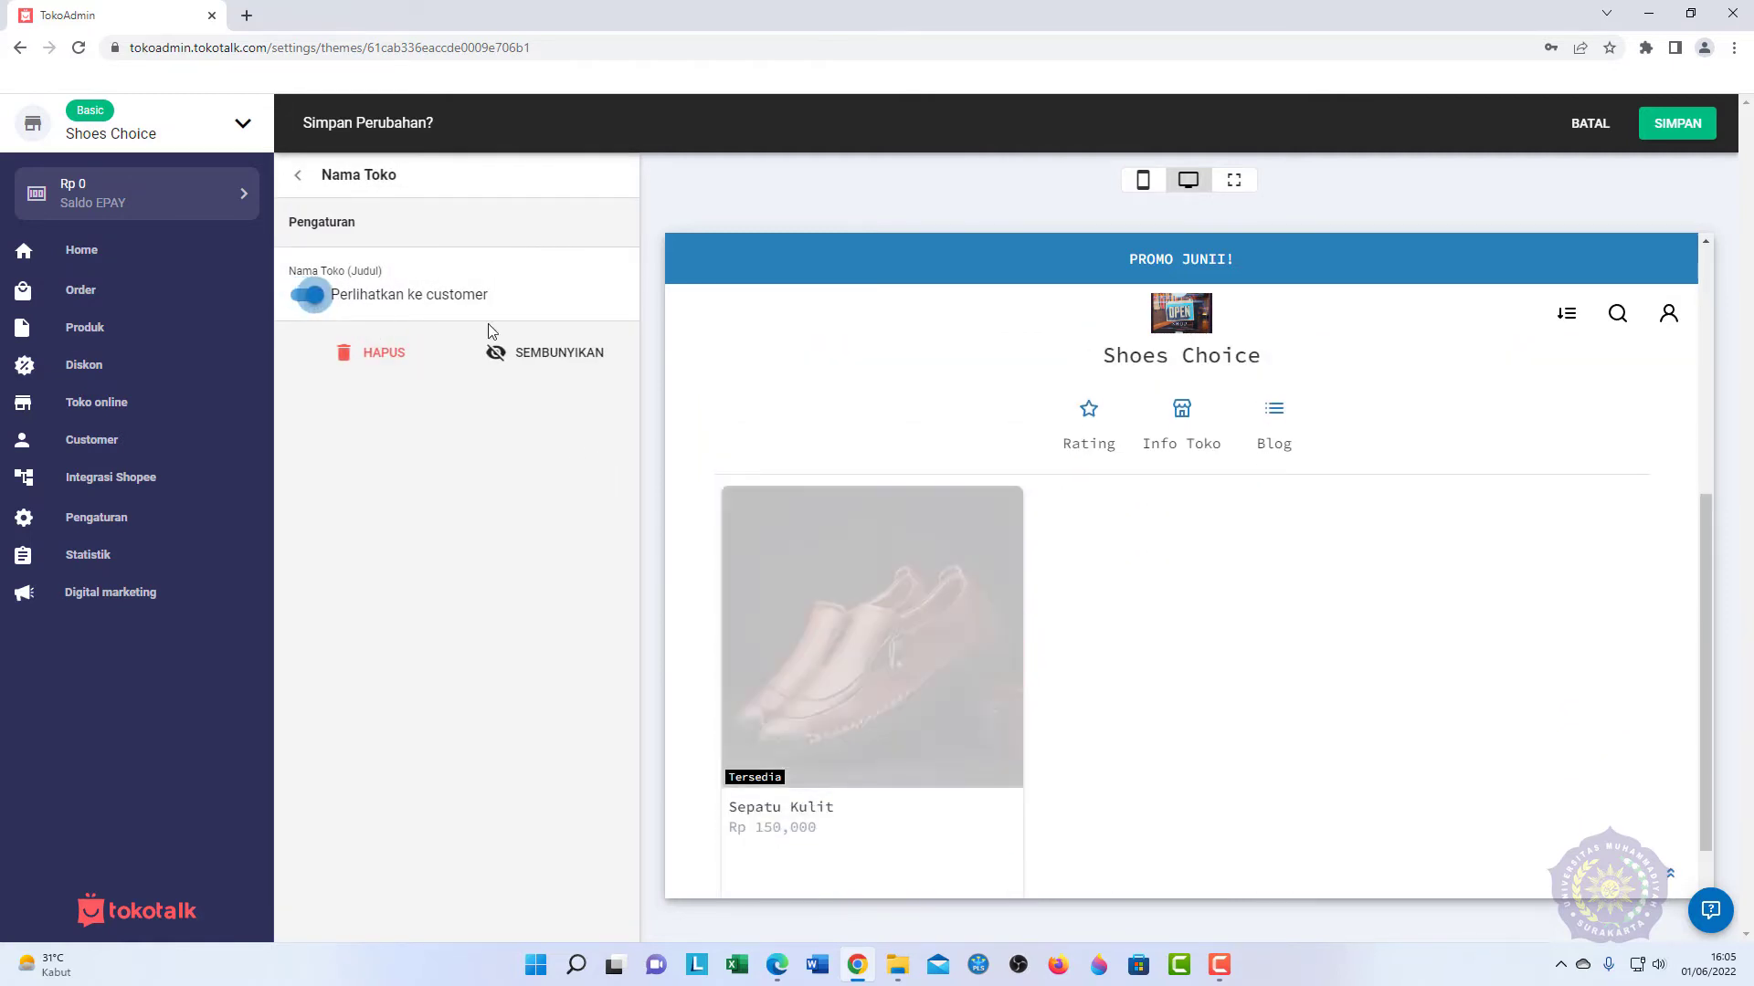
click(296, 177)
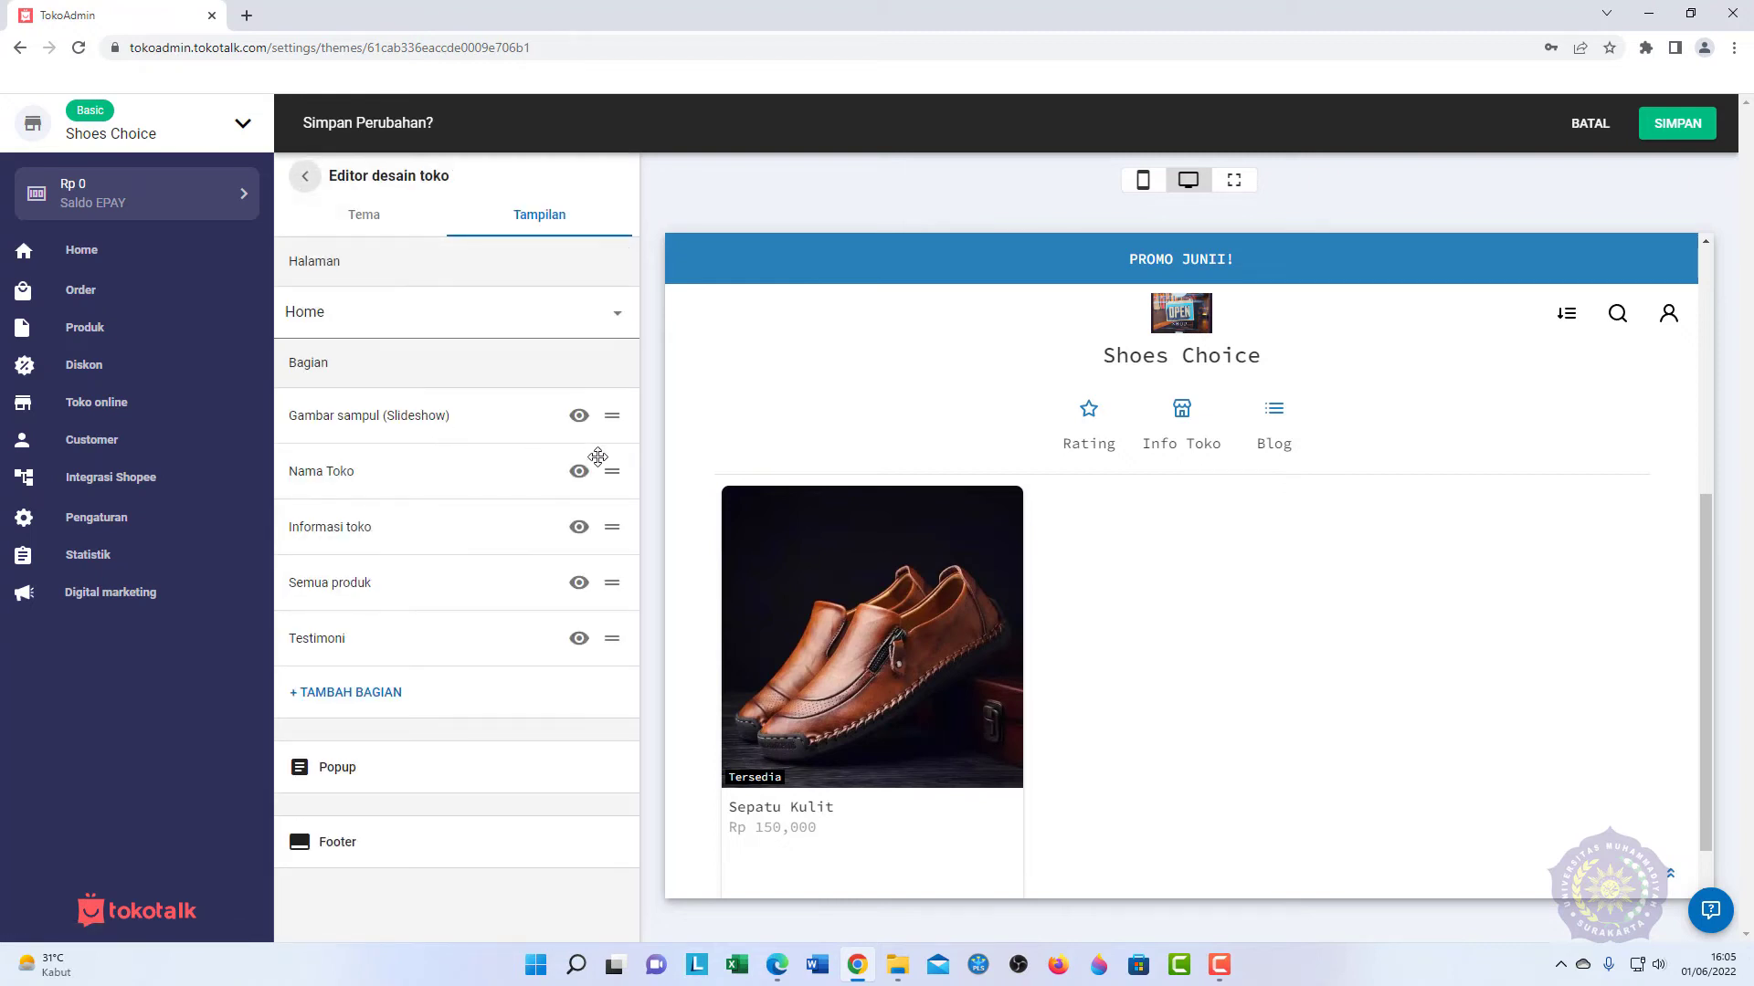
click(609, 518)
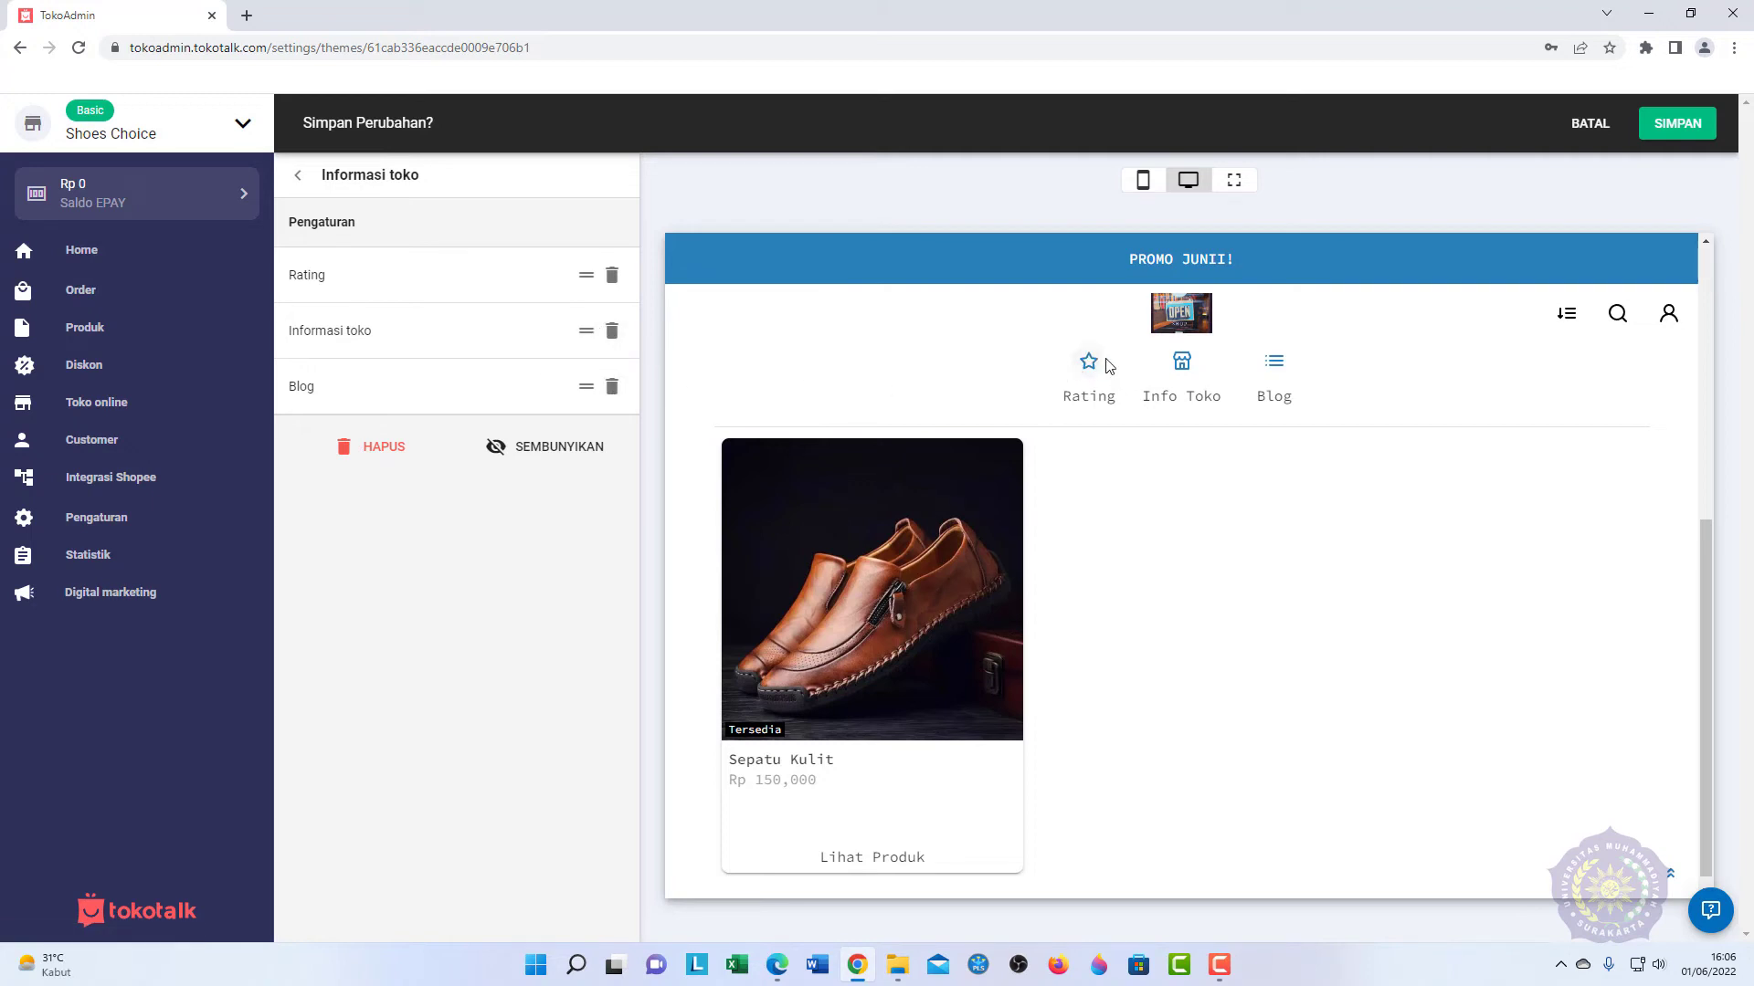
click(298, 176)
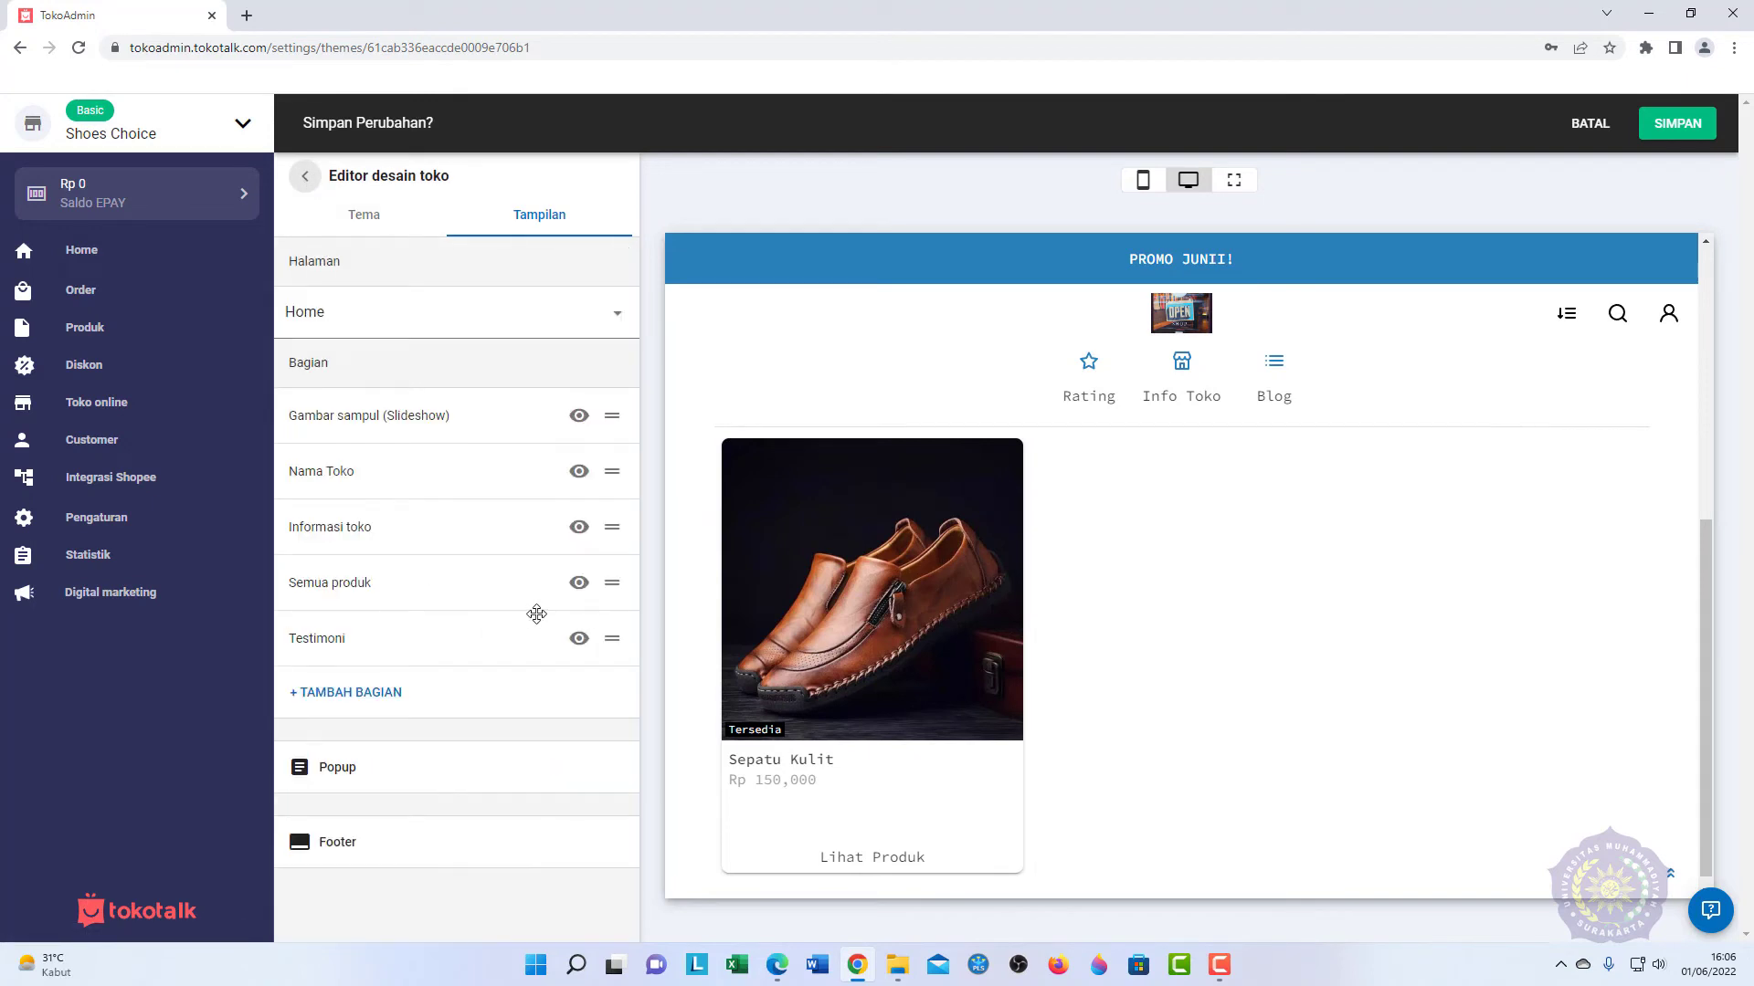
Step: Try the Flat, Kolase and Grid layouts for the Semua produk section, and restore Tampilan Original
click(614, 583)
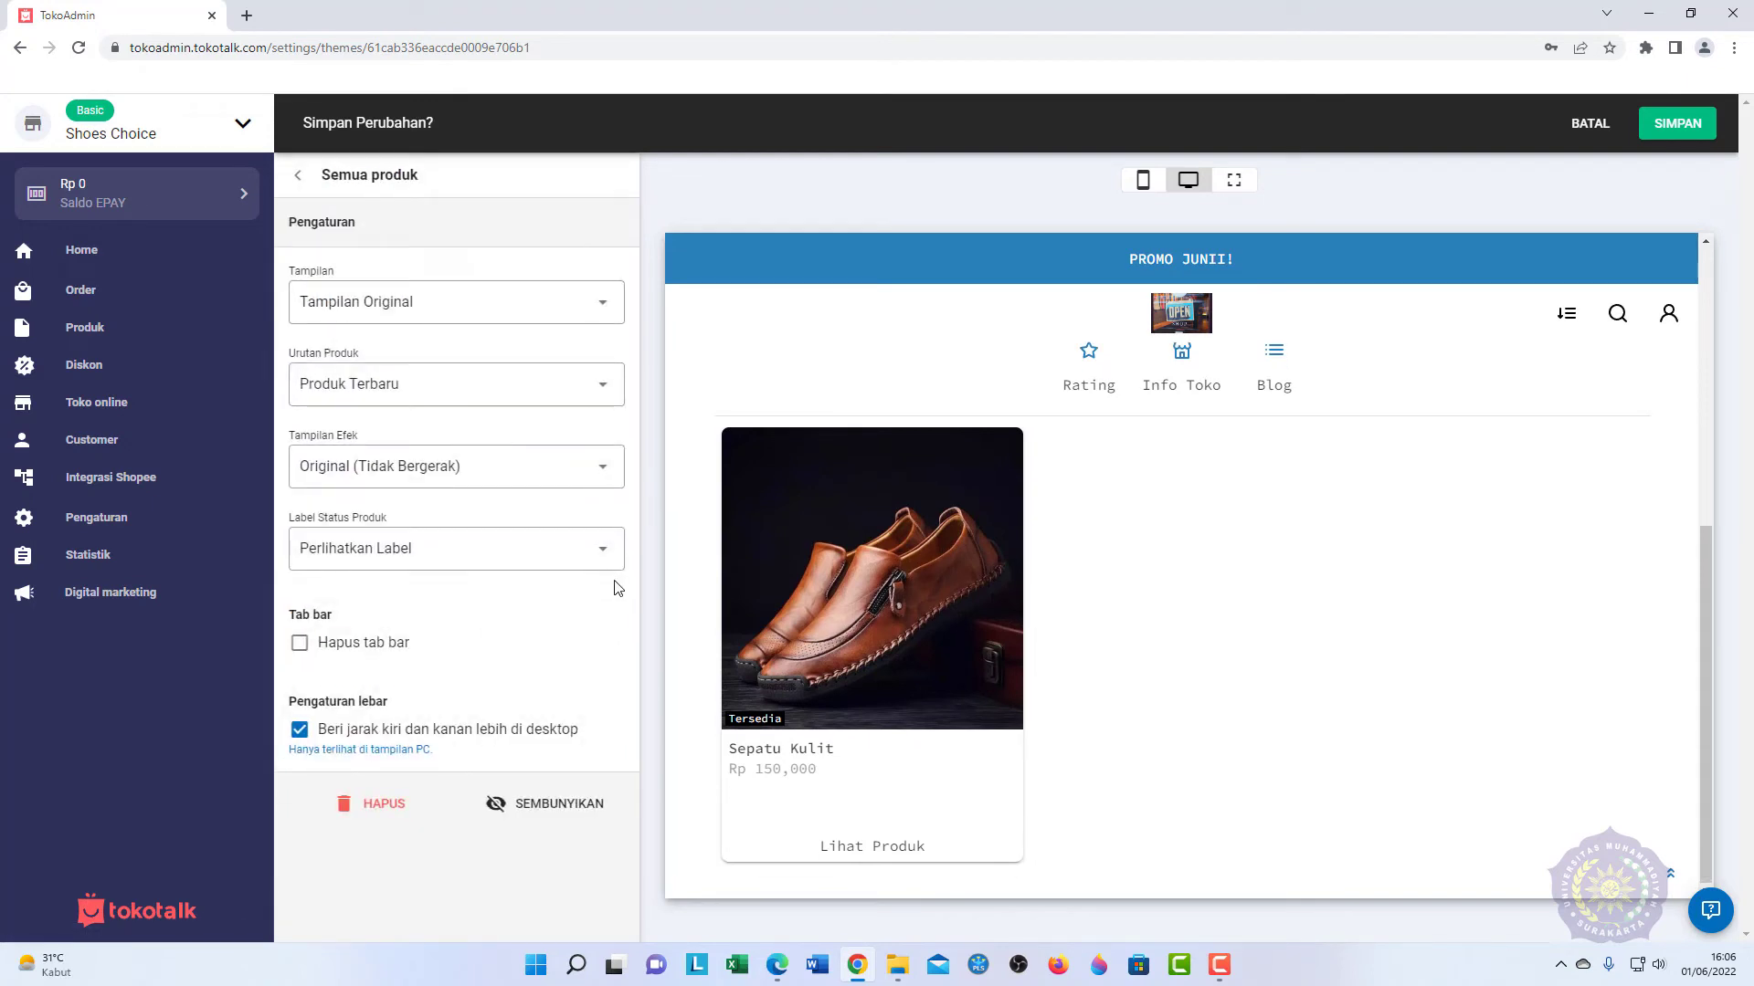
click(442, 301)
click(452, 311)
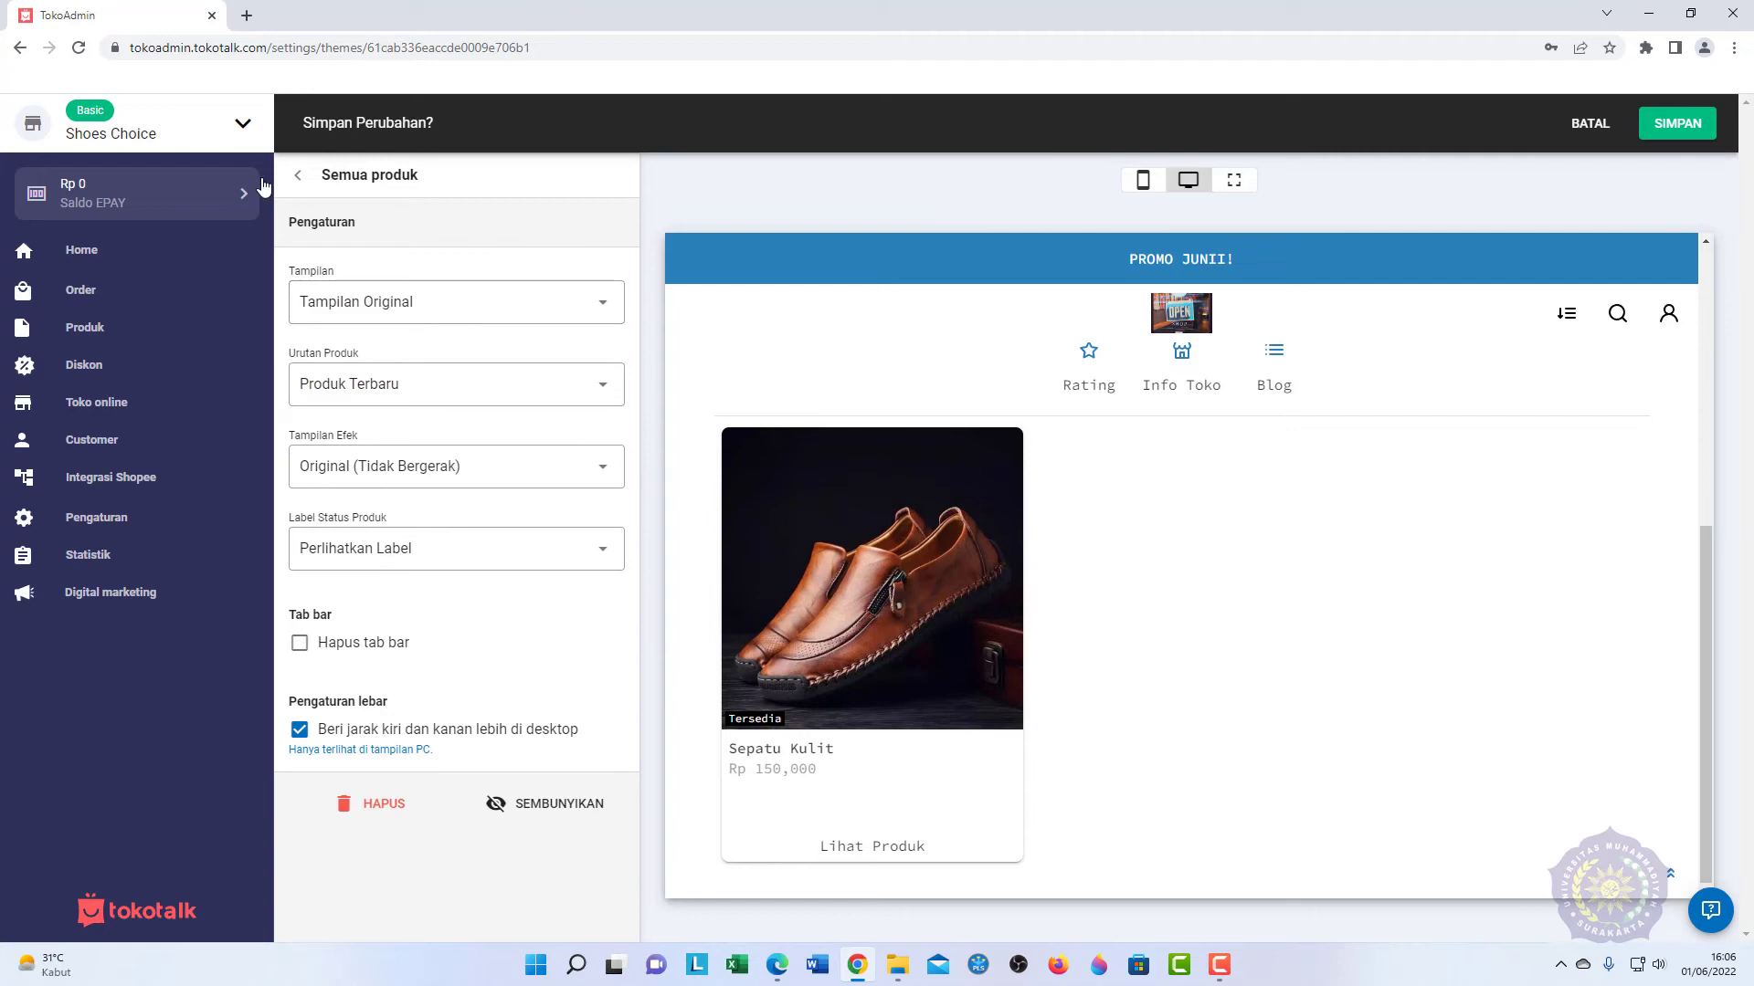
click(400, 319)
click(519, 365)
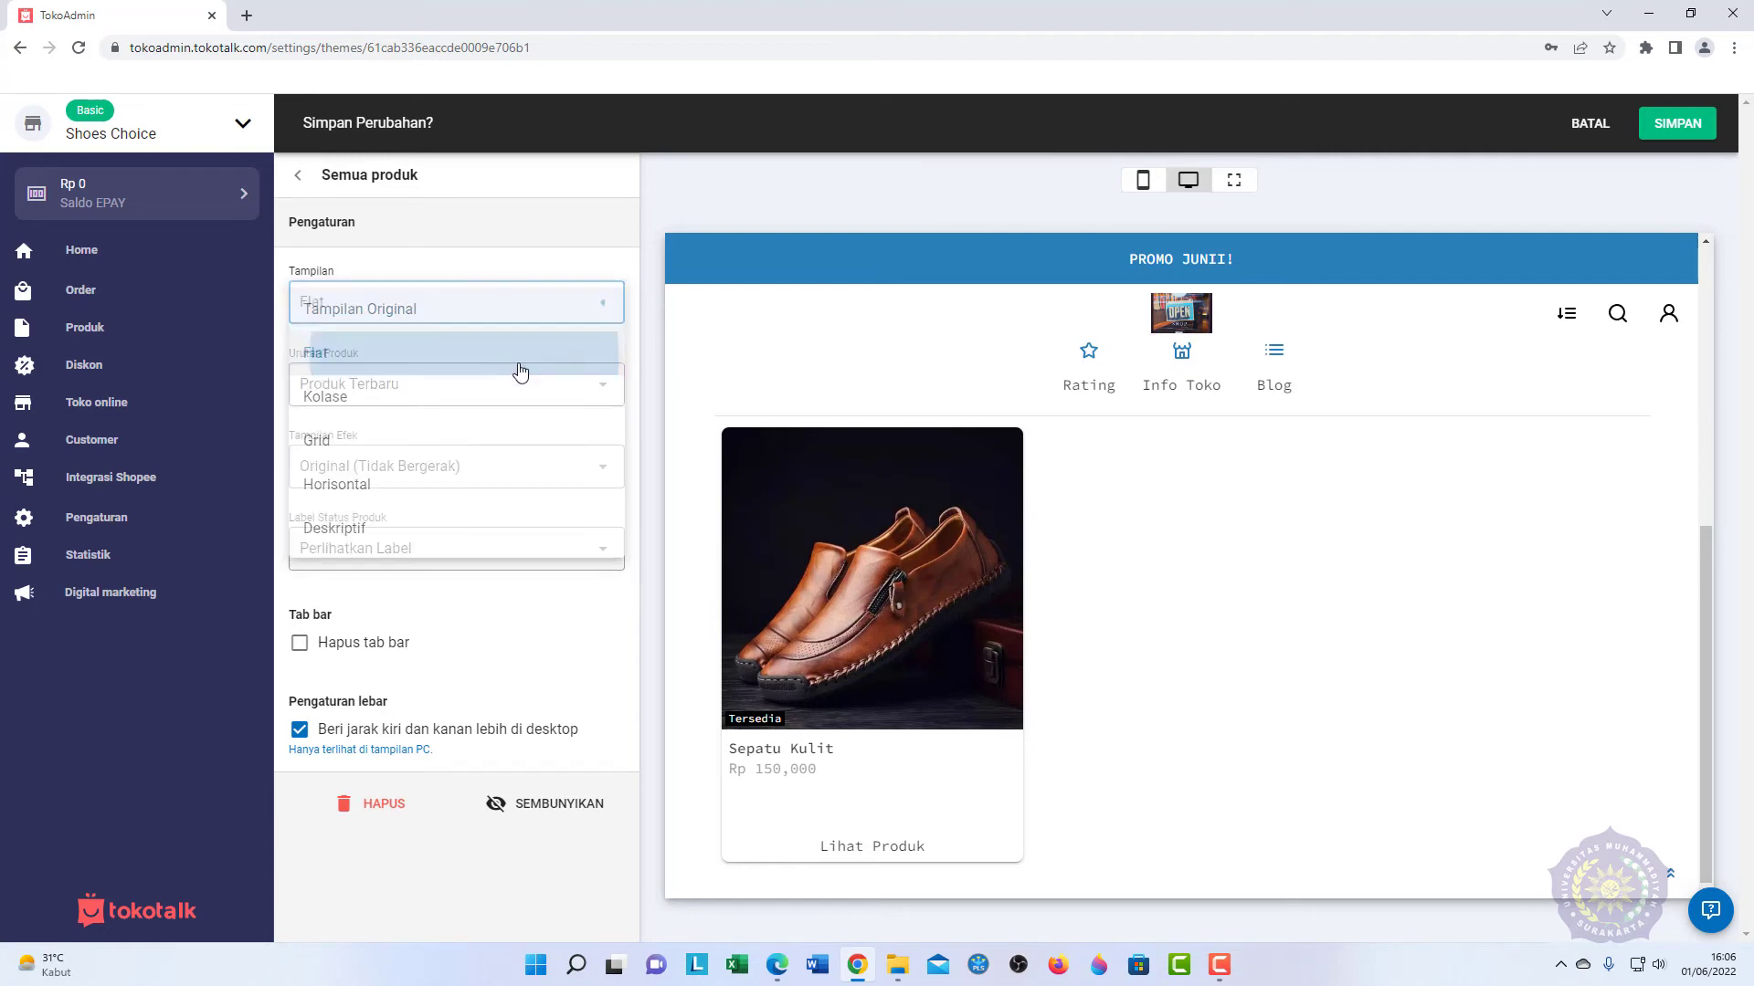
click(503, 309)
click(430, 406)
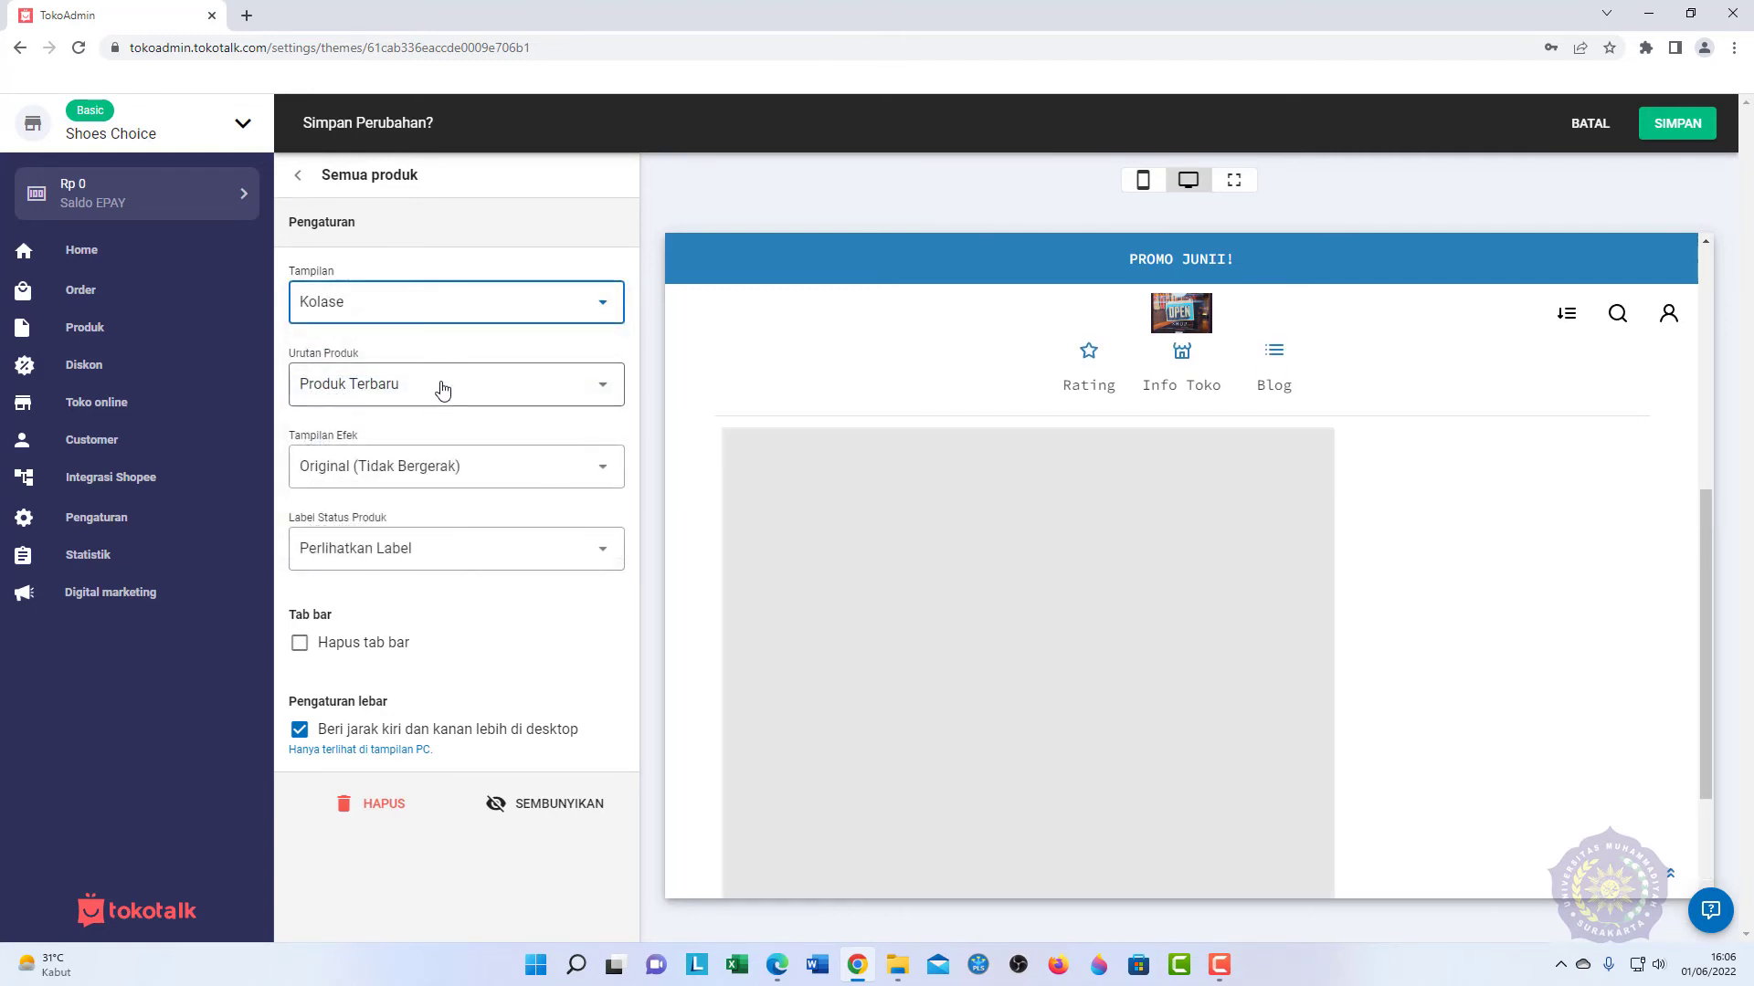
click(474, 301)
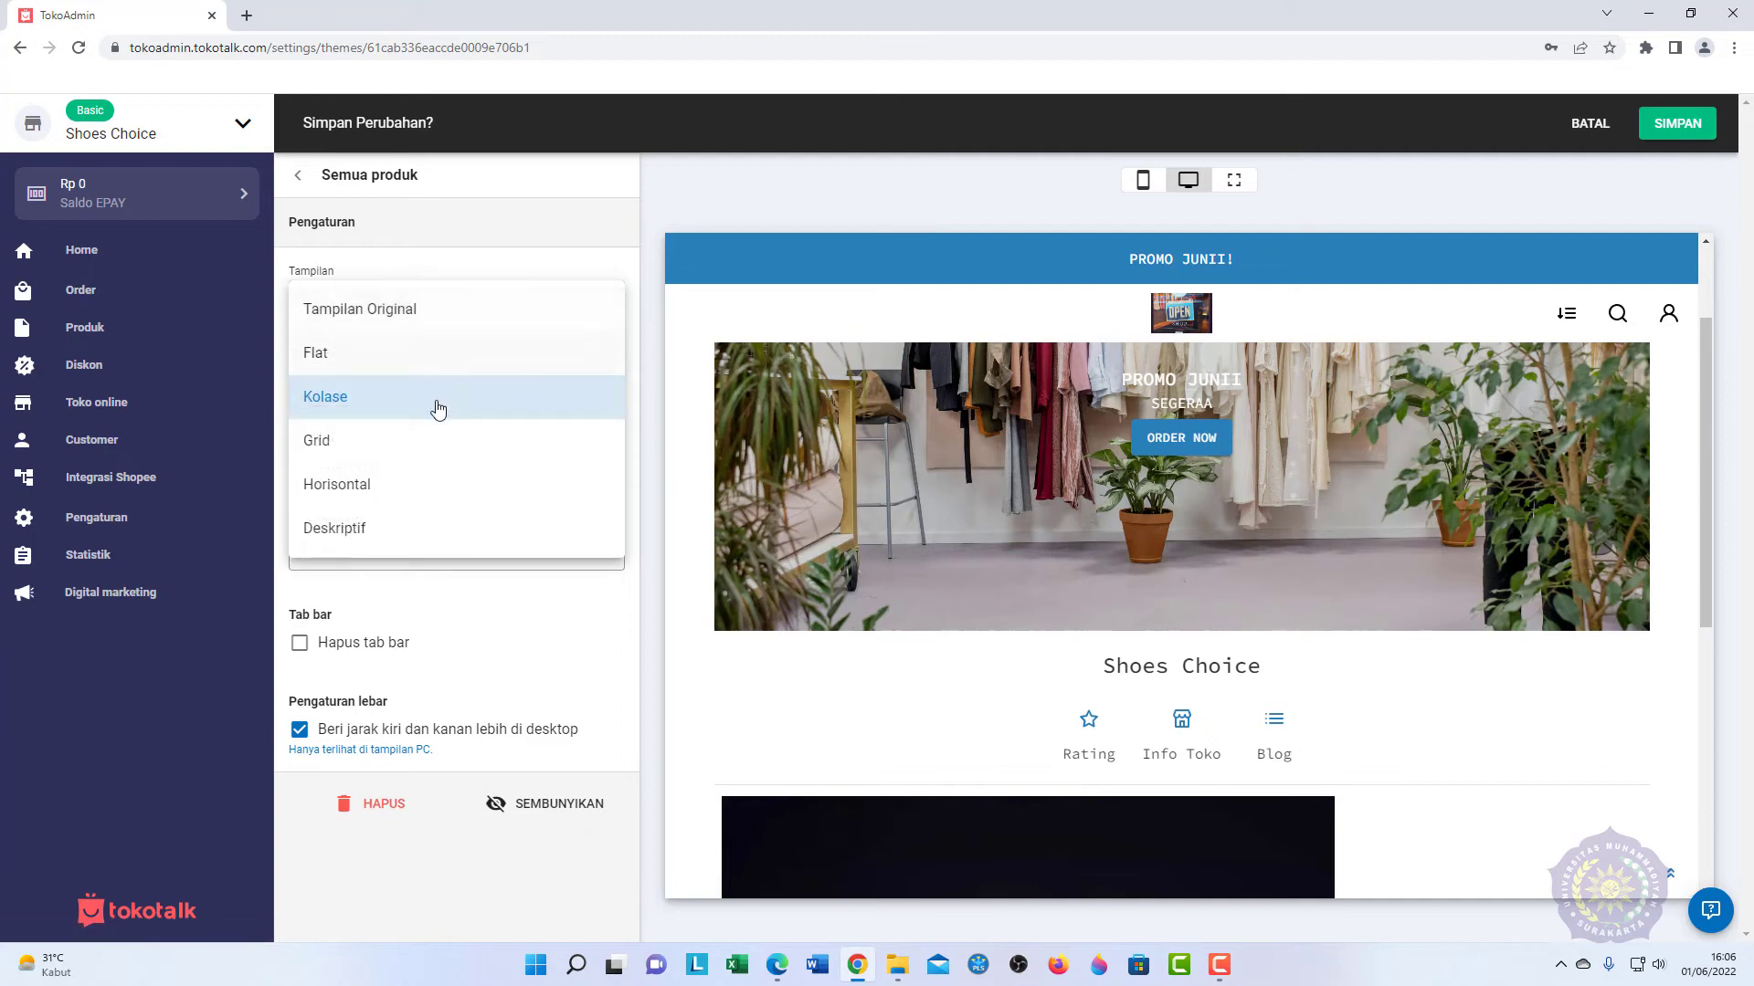
click(419, 442)
click(541, 311)
click(504, 309)
Step: Examine the product order, display effect and status label options of the Semua produk section without changing them
click(536, 396)
click(536, 398)
scroll(1022, 493, down, 3)
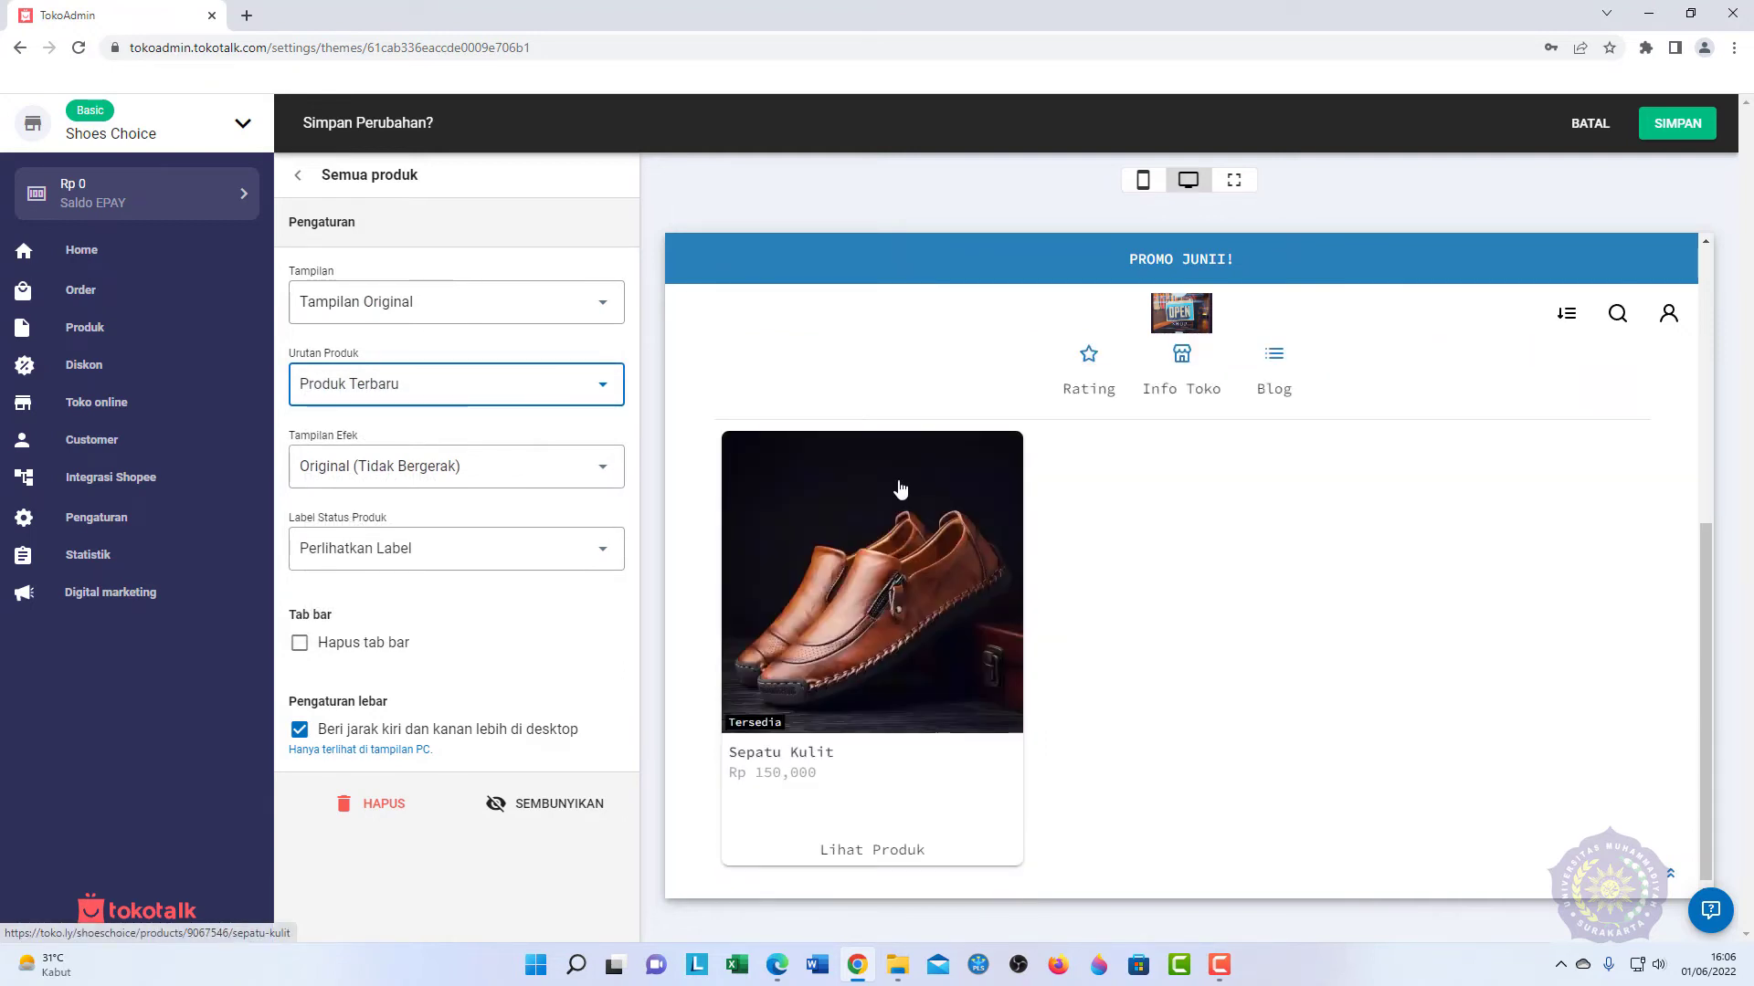
click(517, 399)
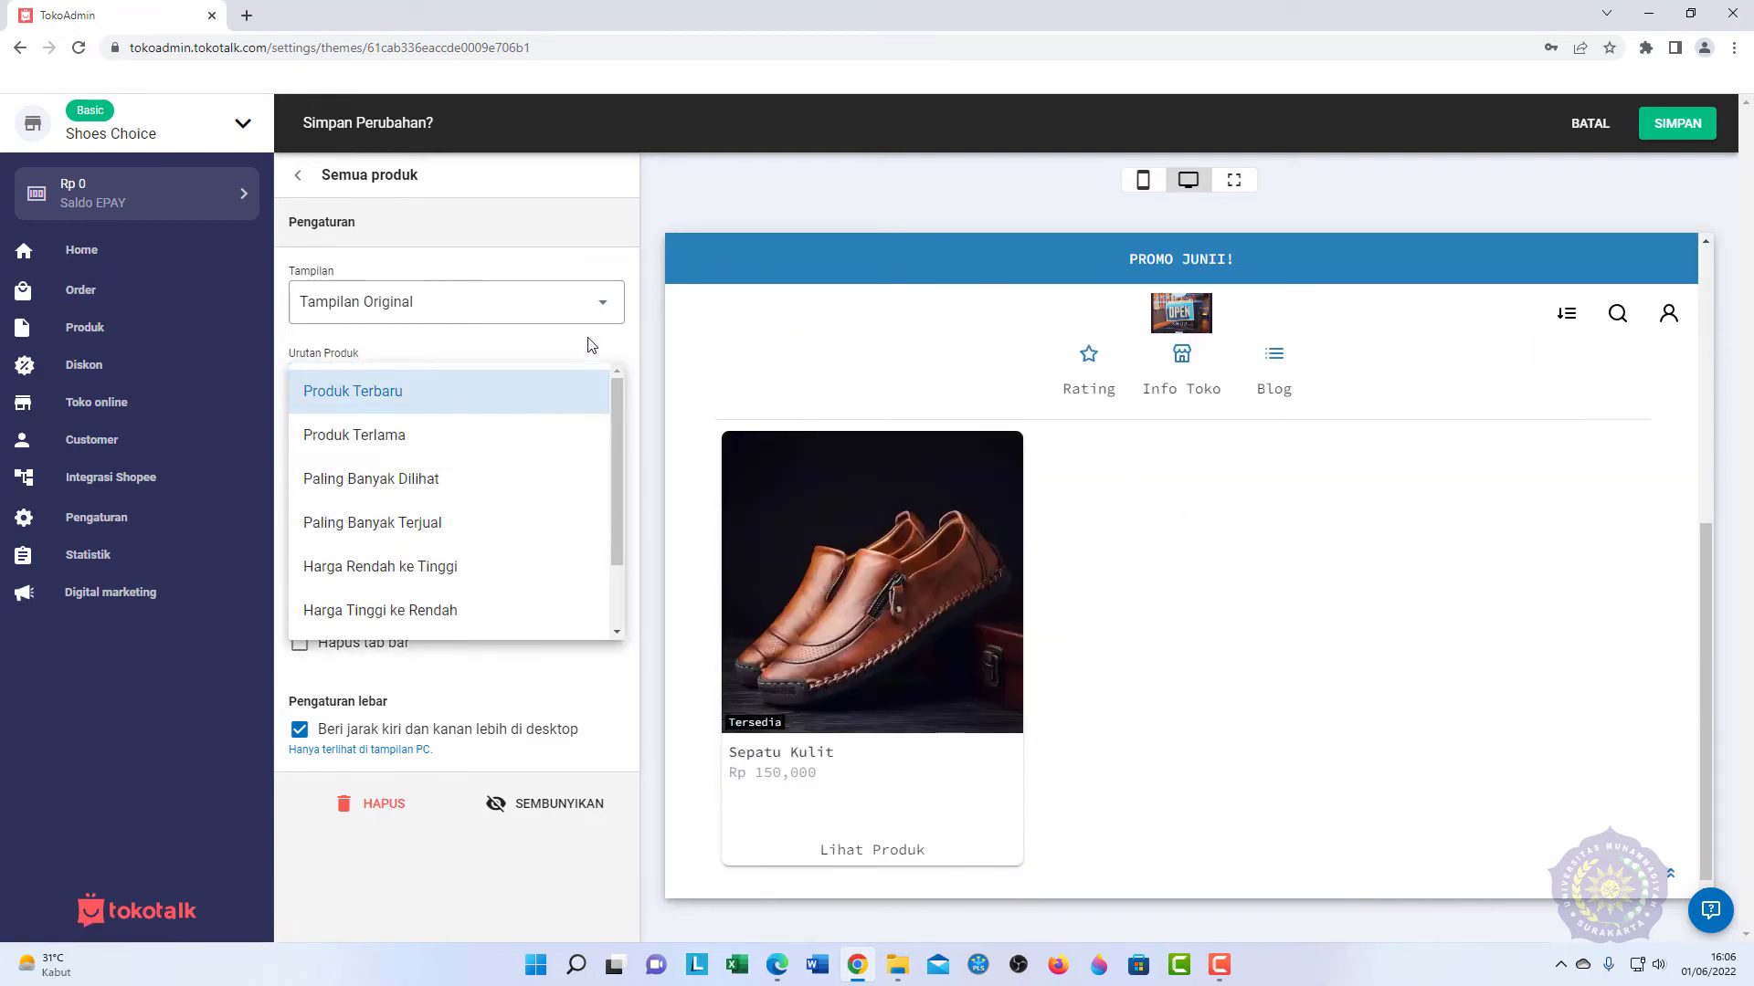
click(576, 366)
click(539, 477)
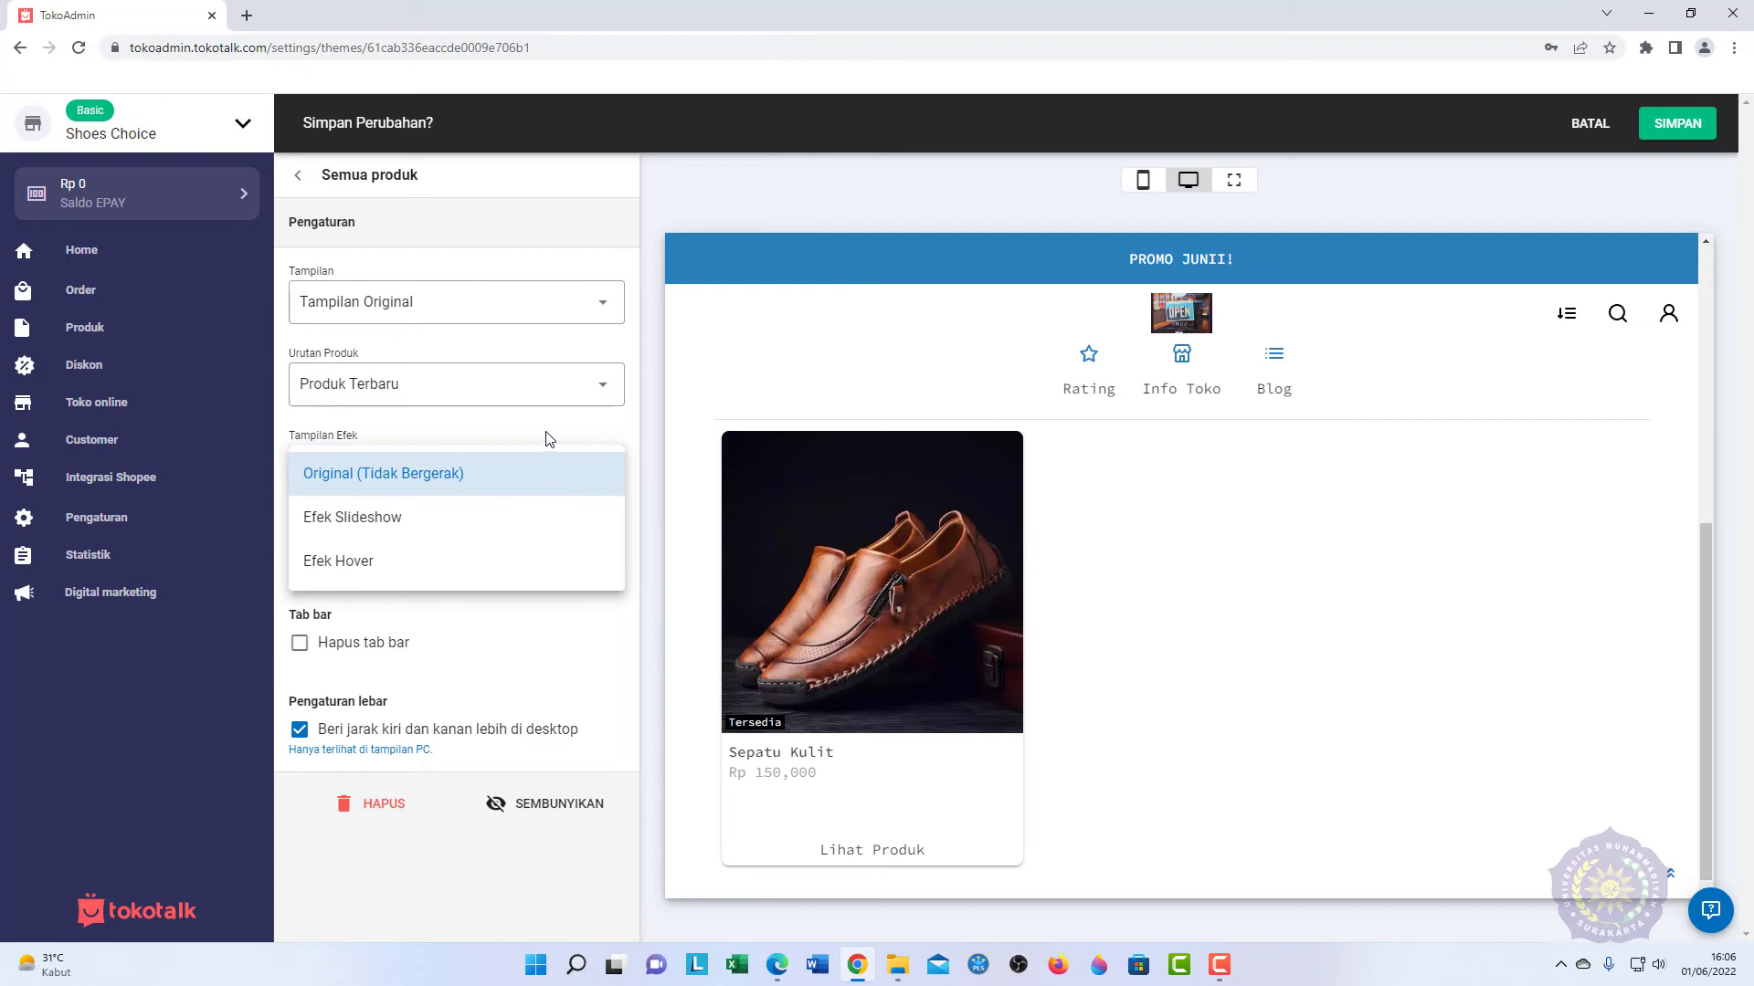
click(544, 475)
click(554, 562)
click(566, 607)
click(558, 553)
click(539, 554)
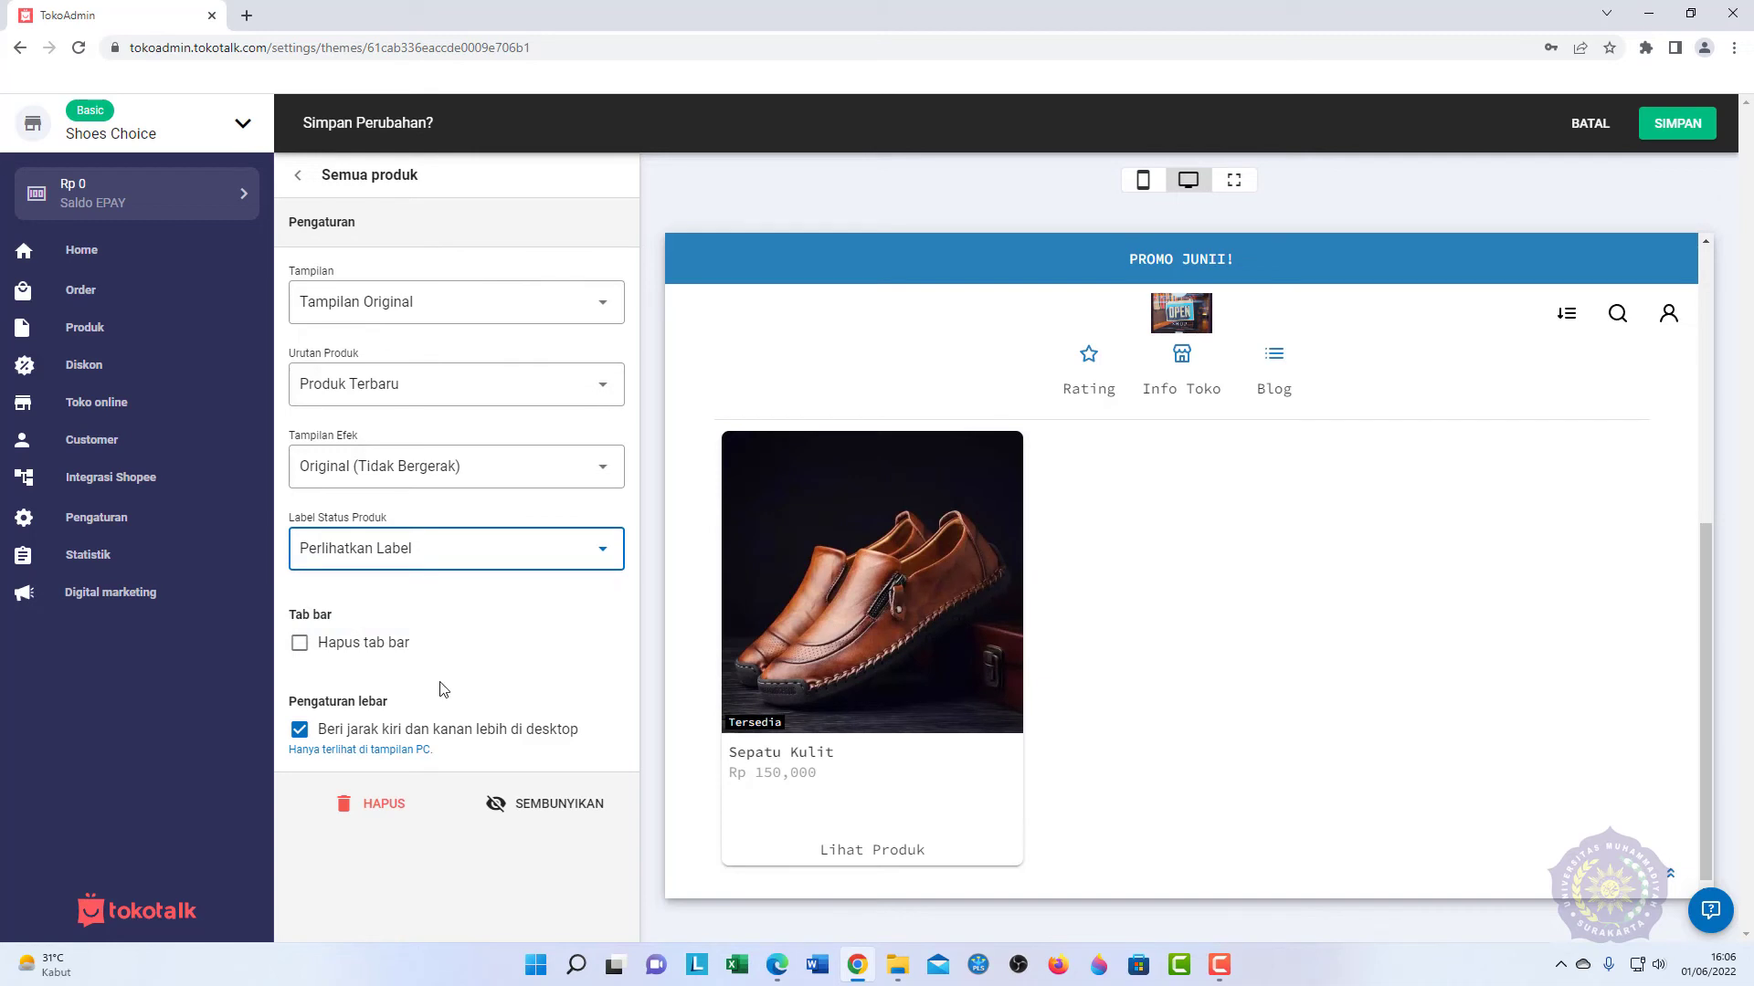
click(309, 179)
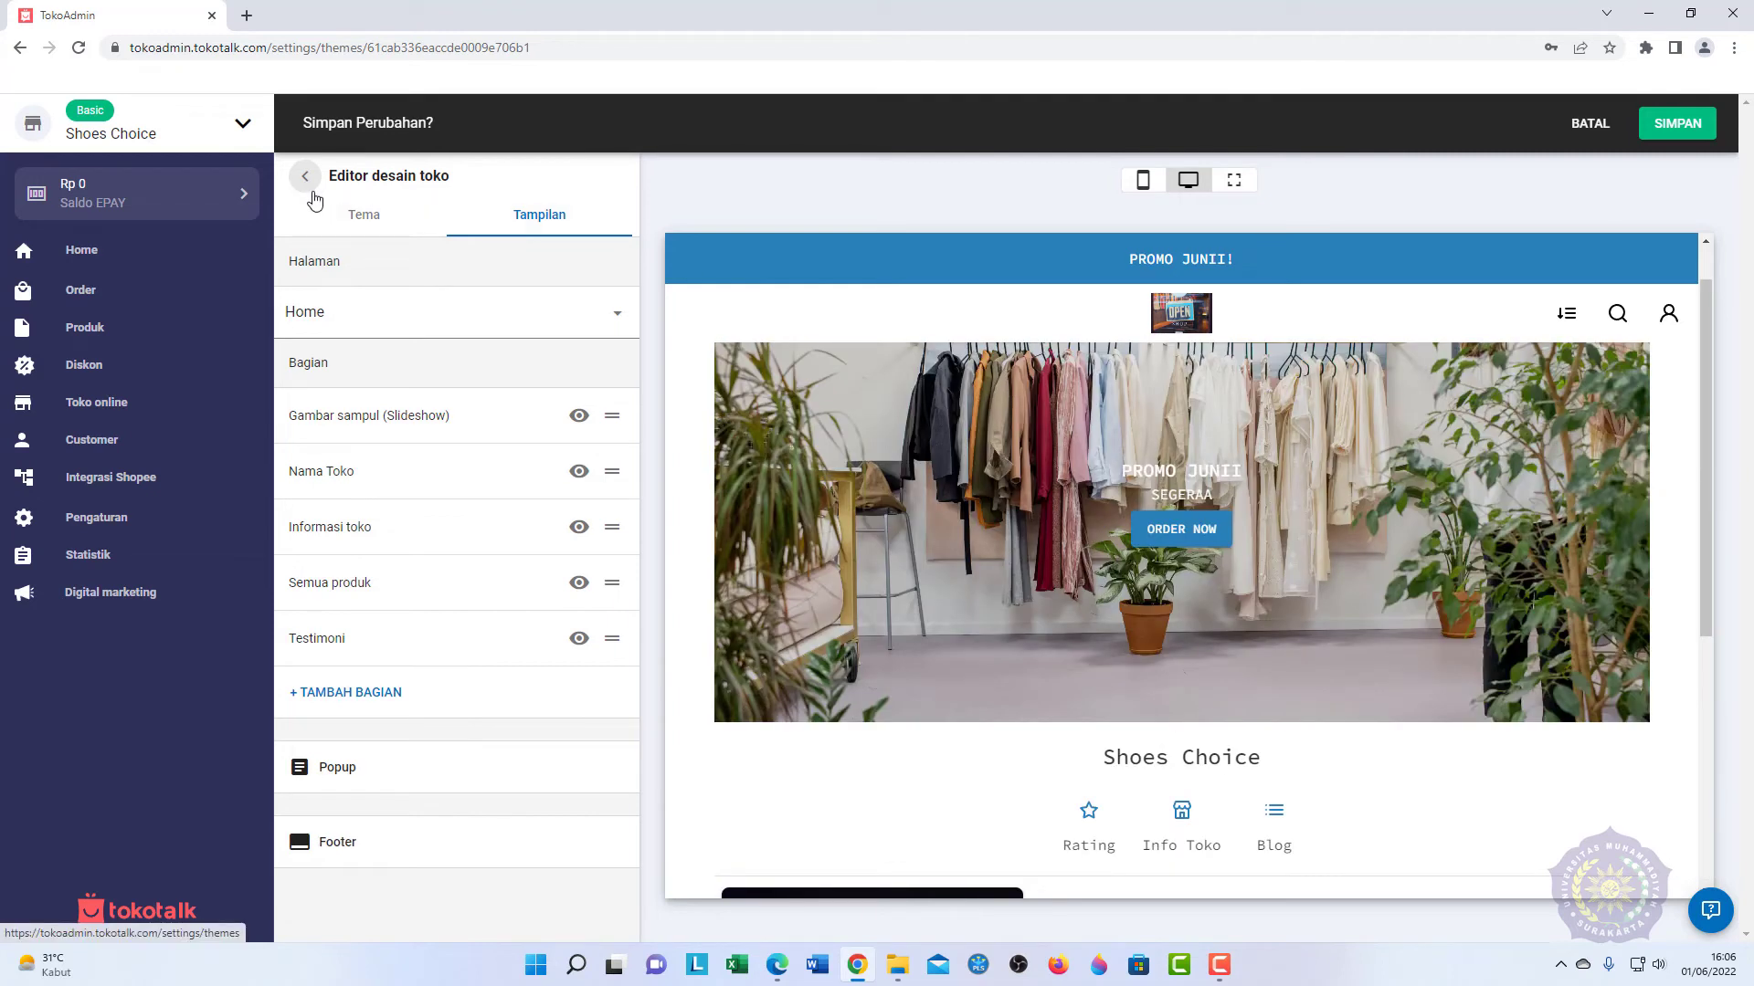
Step: Dismiss the prompt about leaving the editor and save the store design changes
click(312, 192)
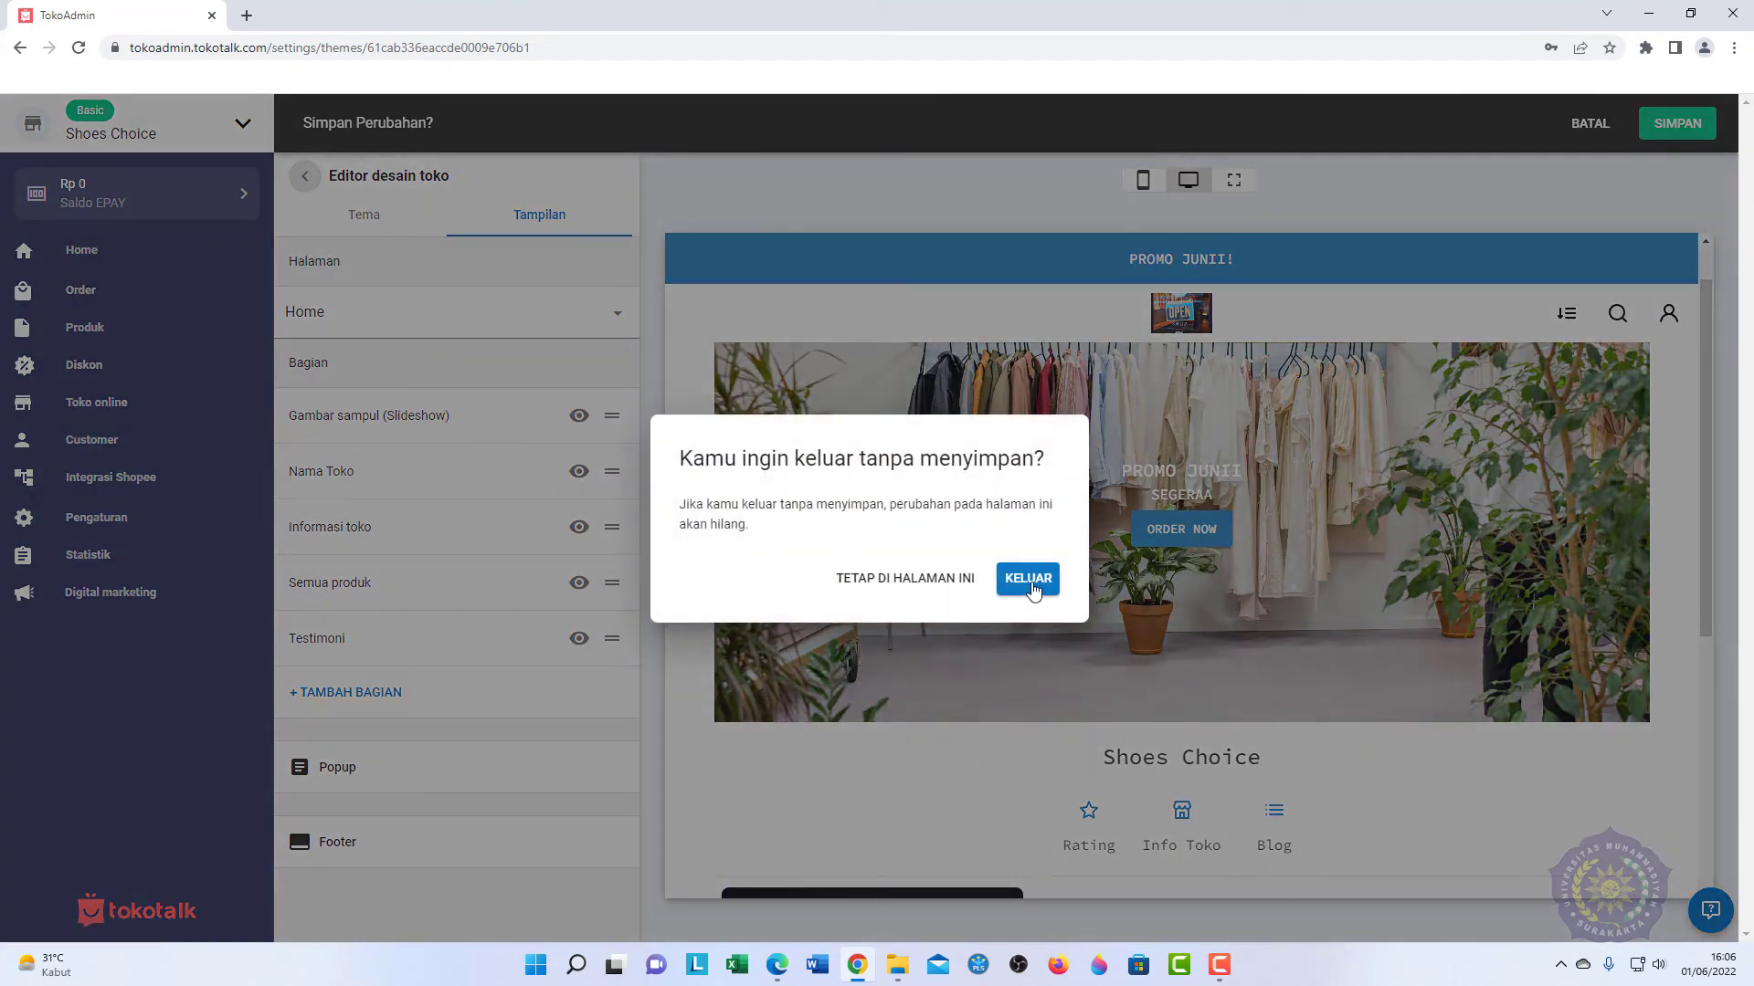
click(1313, 242)
click(1677, 123)
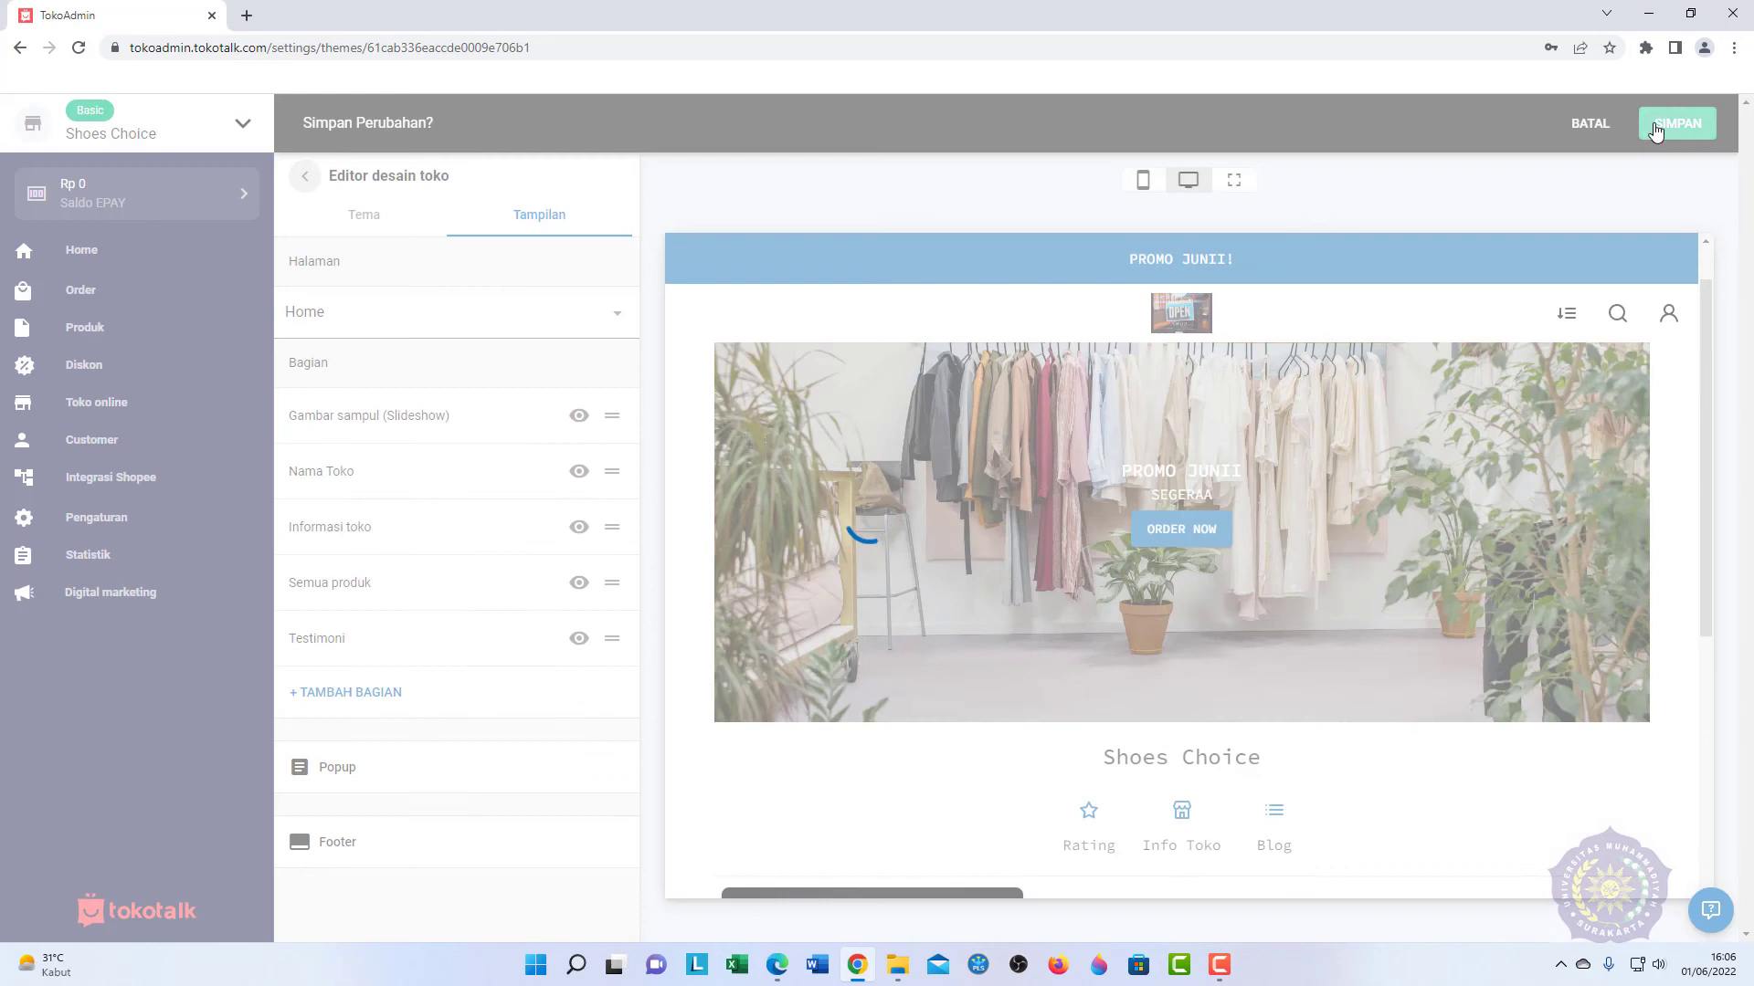
click(964, 192)
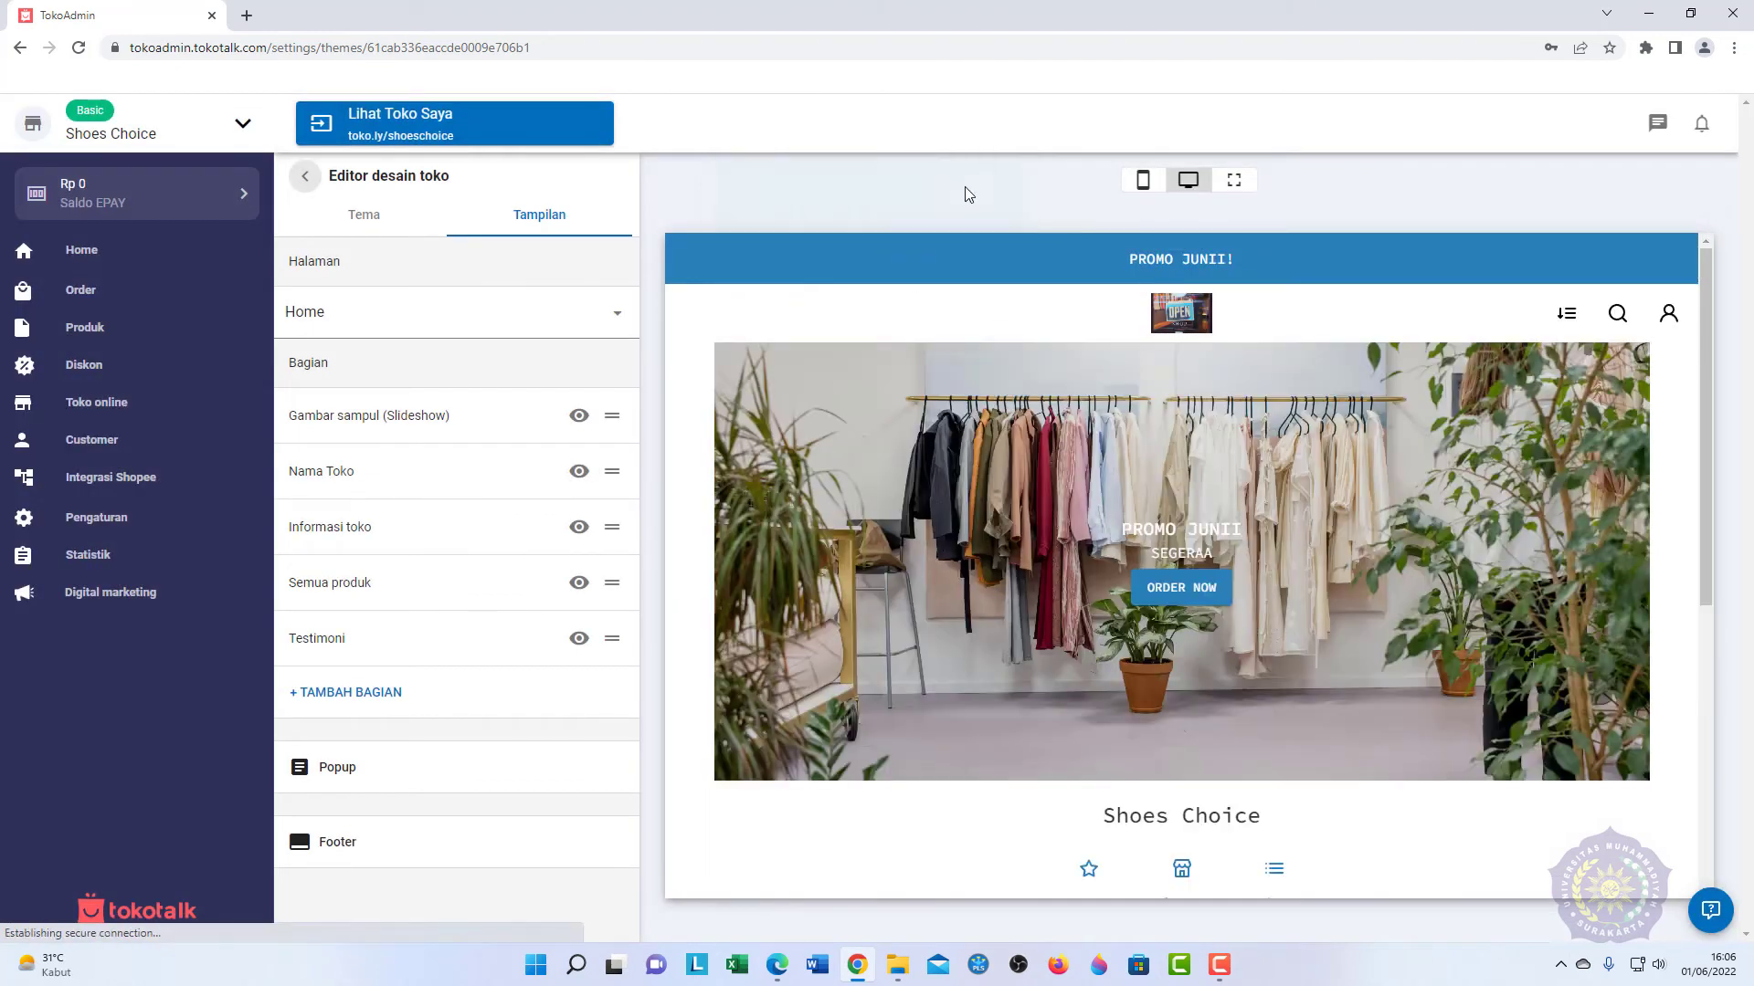
Step: Leave the design editor and browse the Desain & Template page, from the current design through the available store templates
click(306, 178)
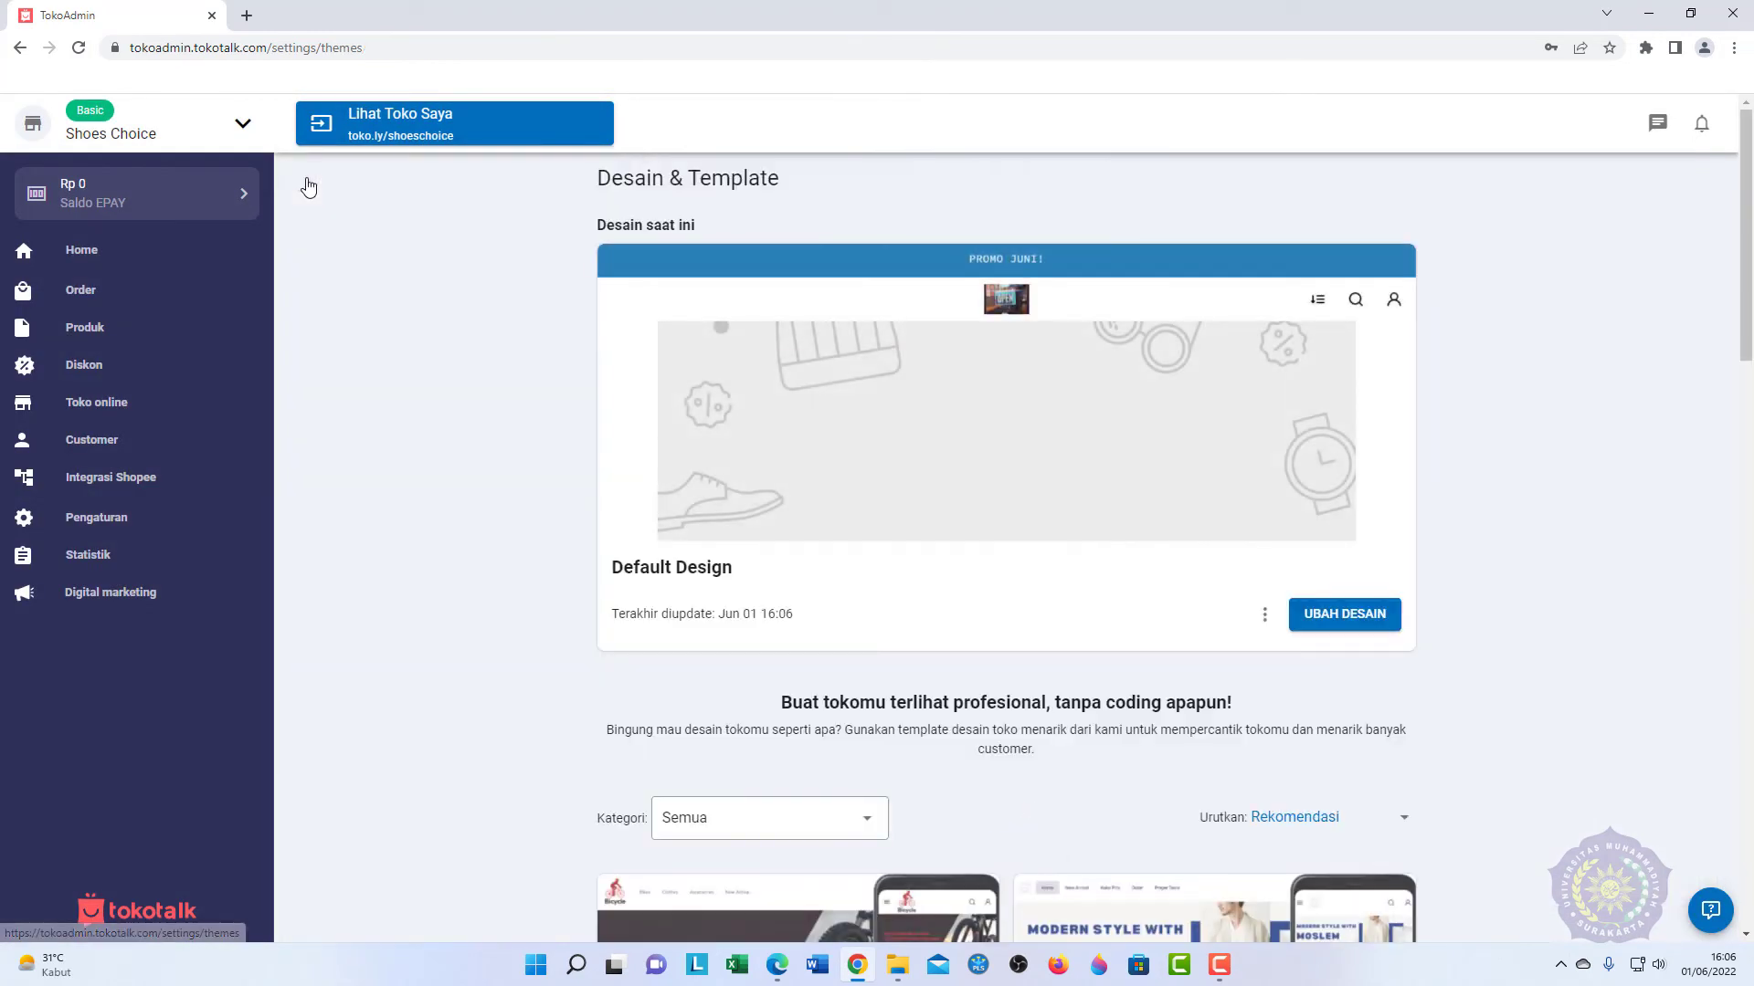
scroll(636, 316, down, 5)
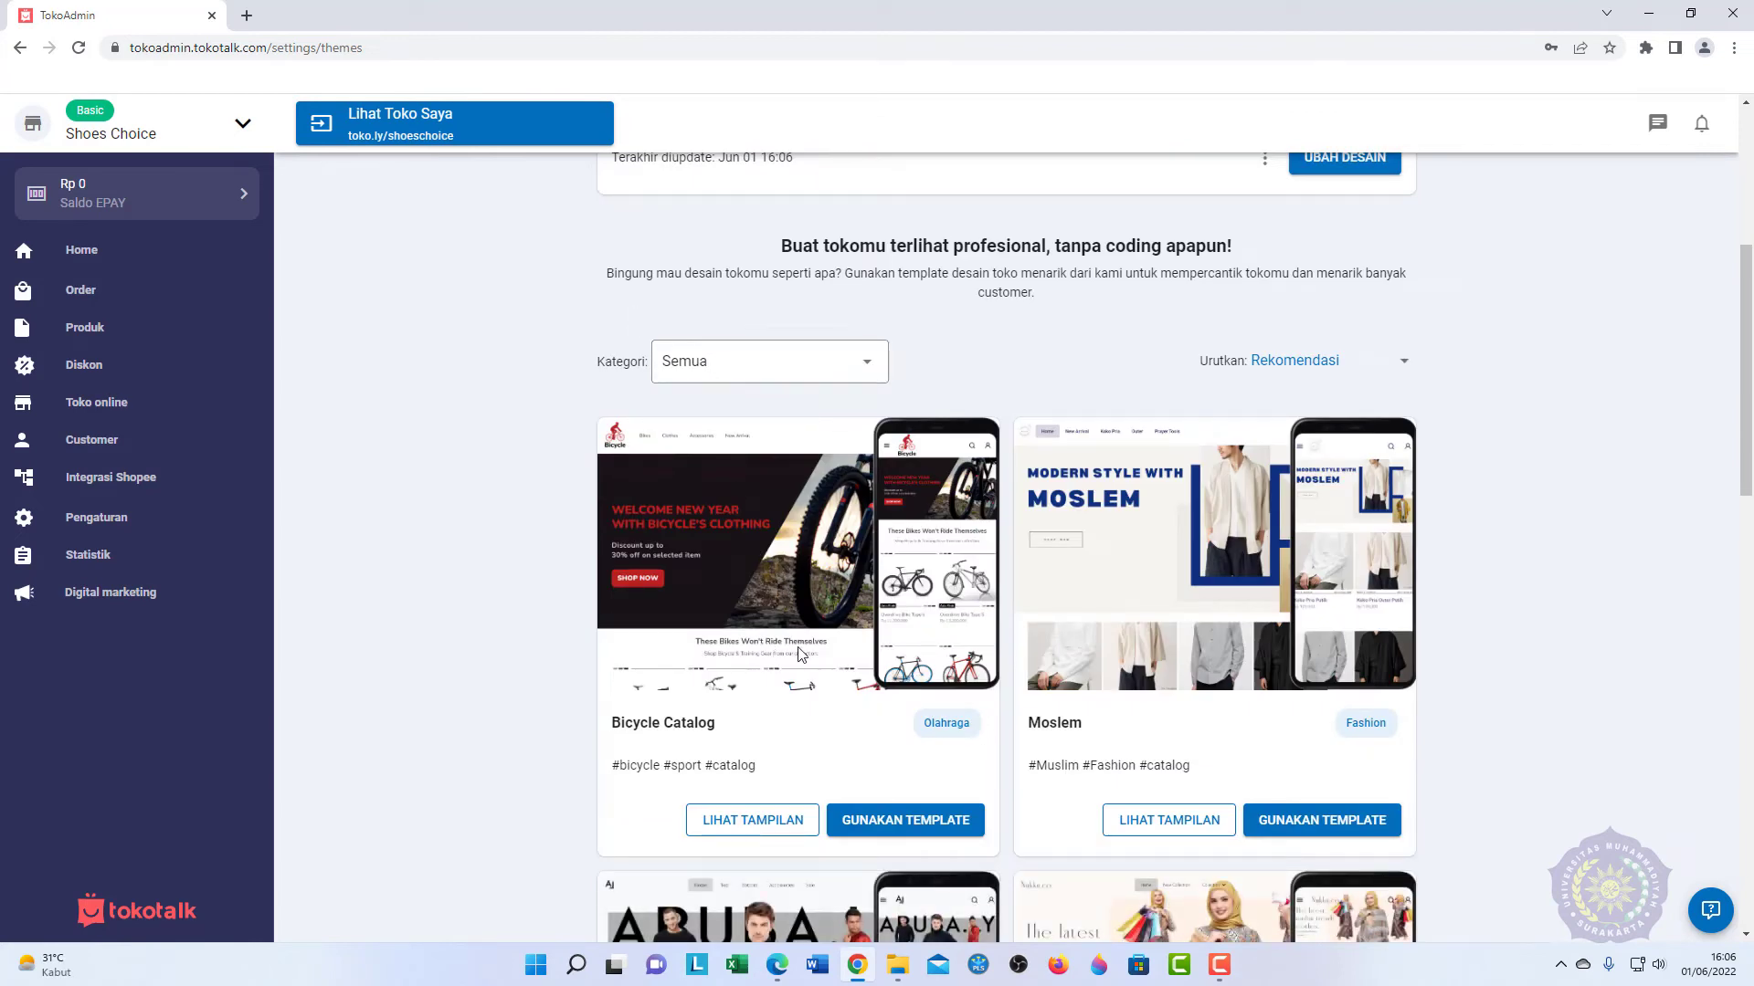
scroll(1187, 471, up, 5)
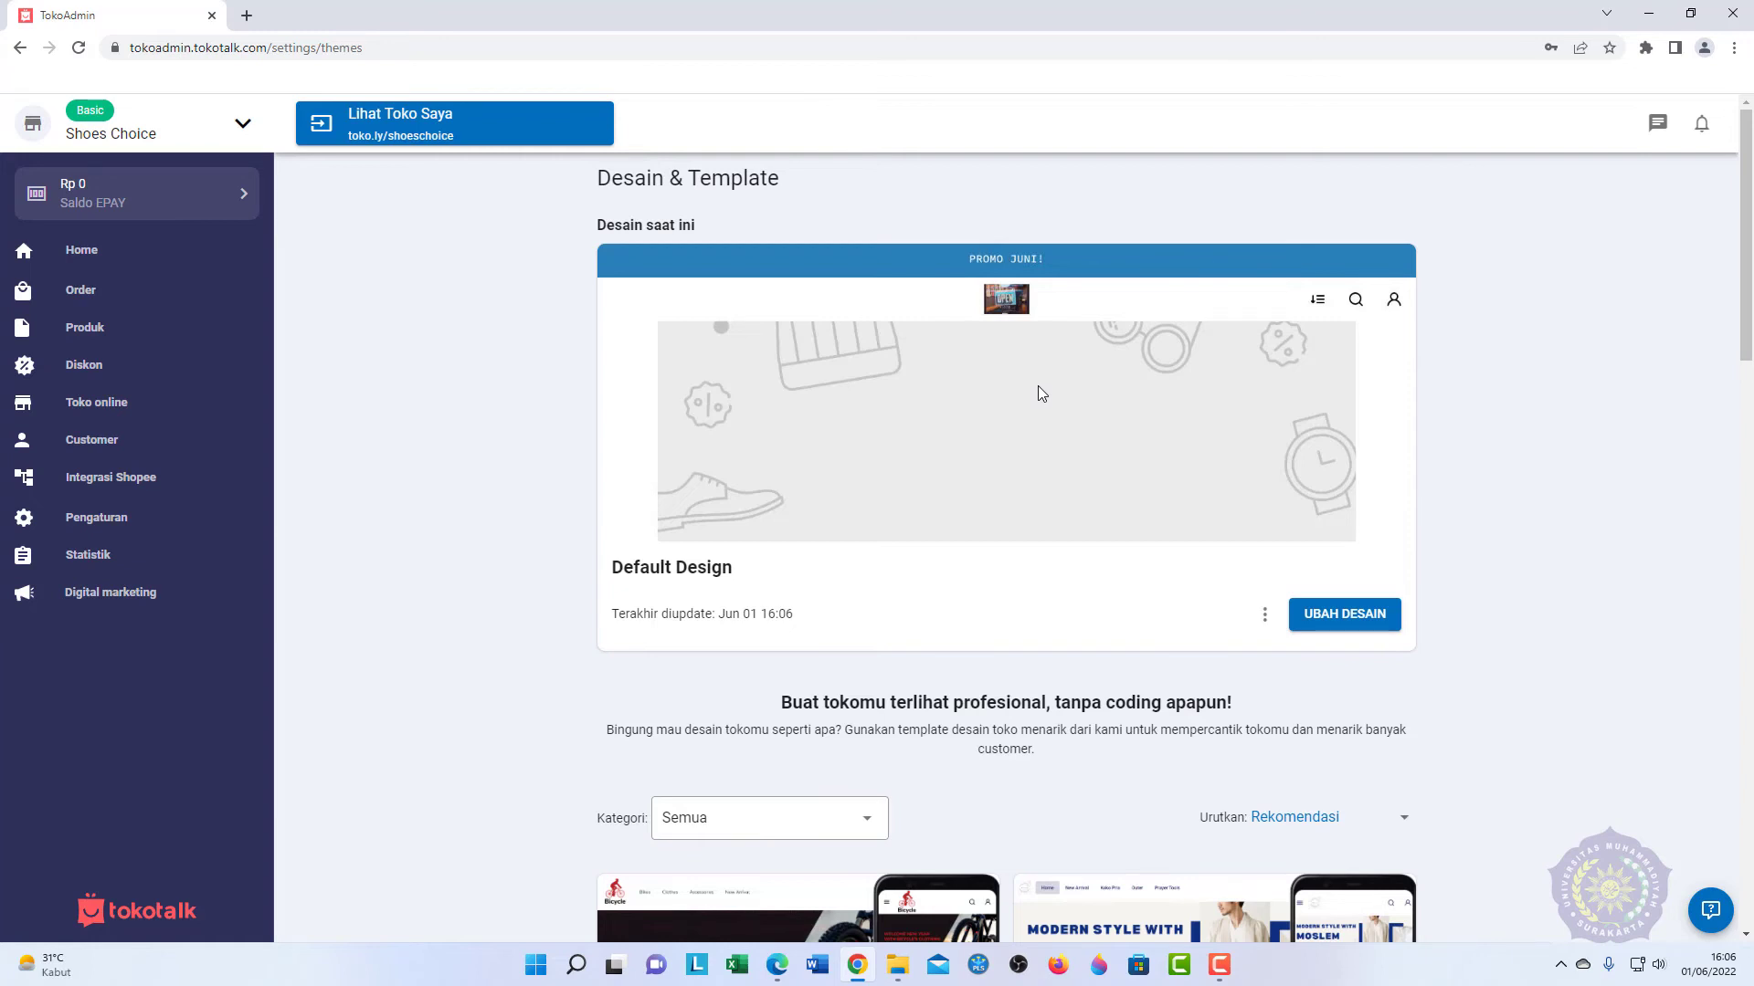
scroll(1037, 391, down, 3)
scroll(1037, 391, up, 3)
scroll(916, 395, down, 3)
scroll(1074, 669, down, 3)
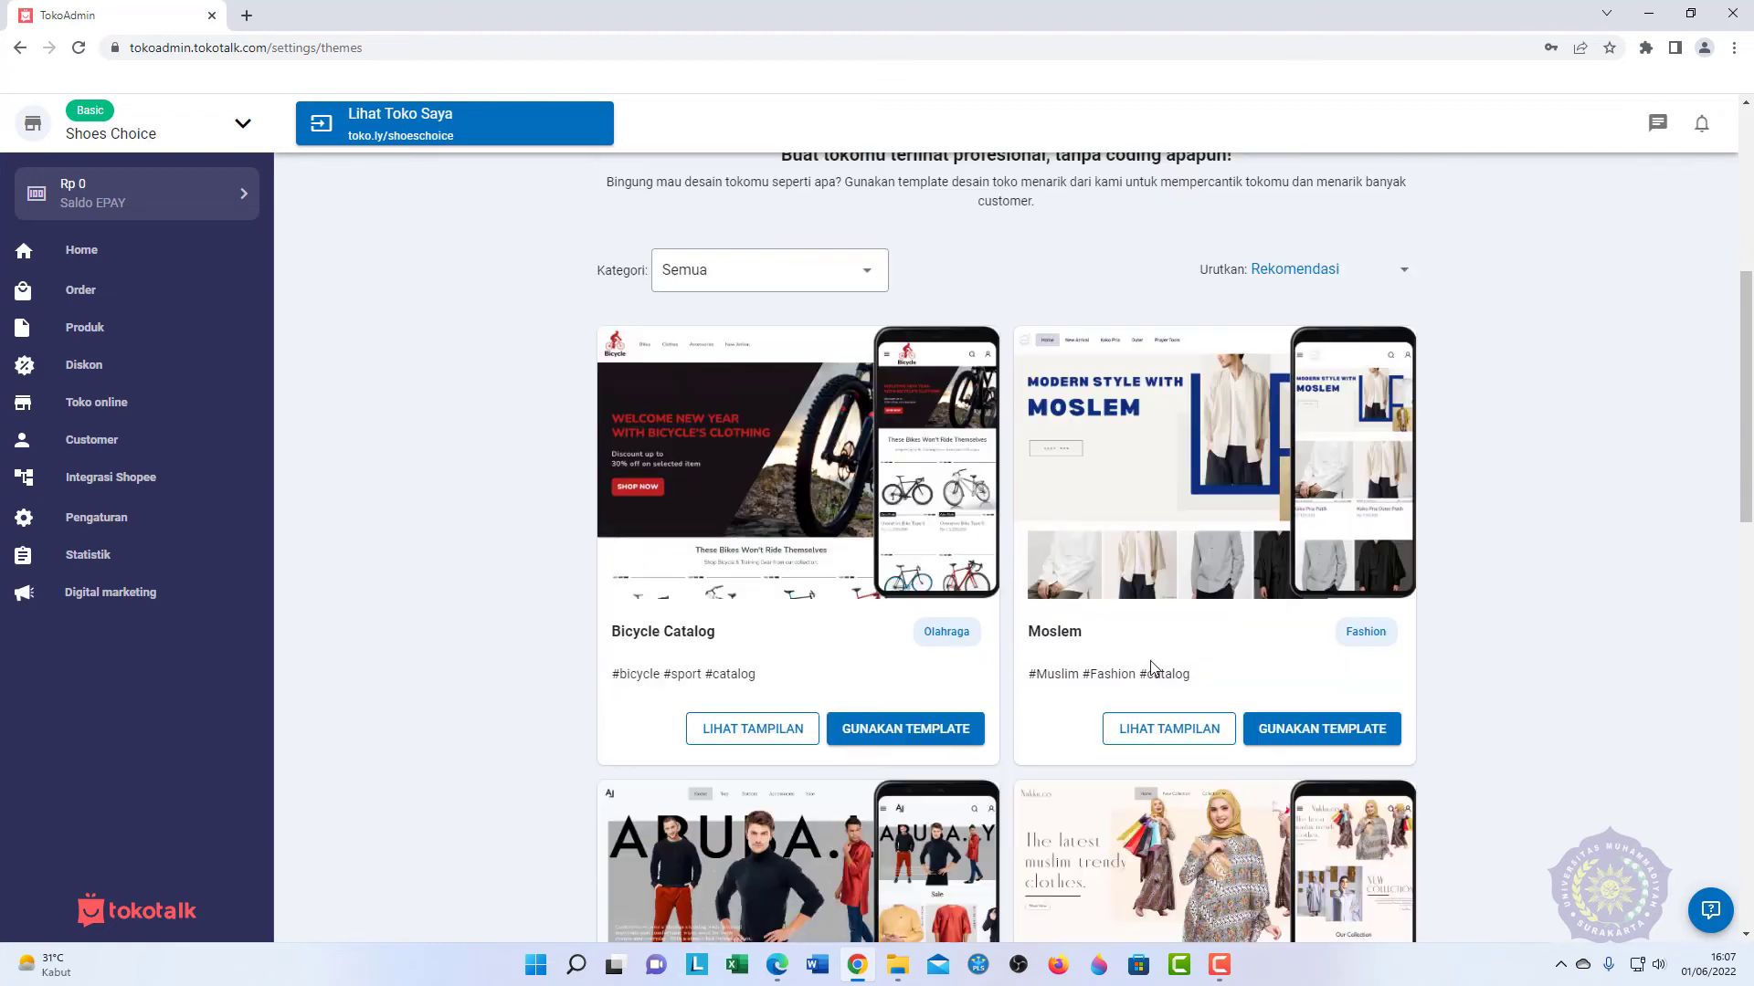
scroll(1282, 570, down, 2)
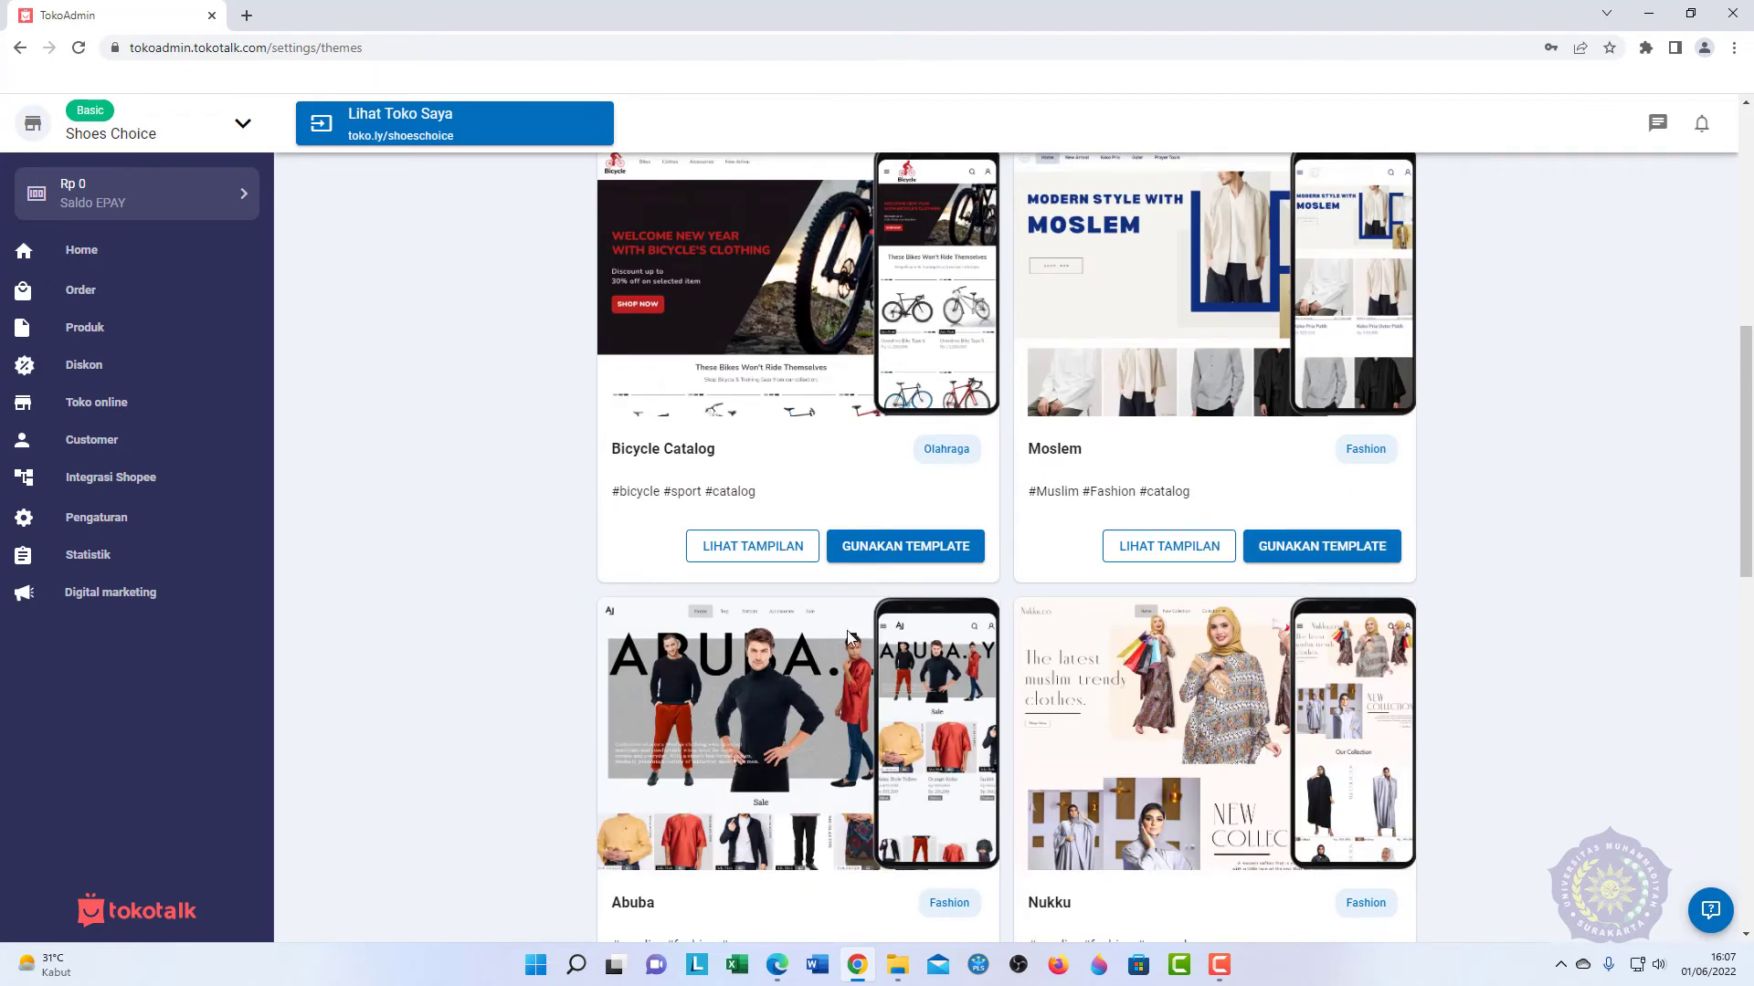
scroll(848, 637, down, 3)
scroll(958, 636, down, 2)
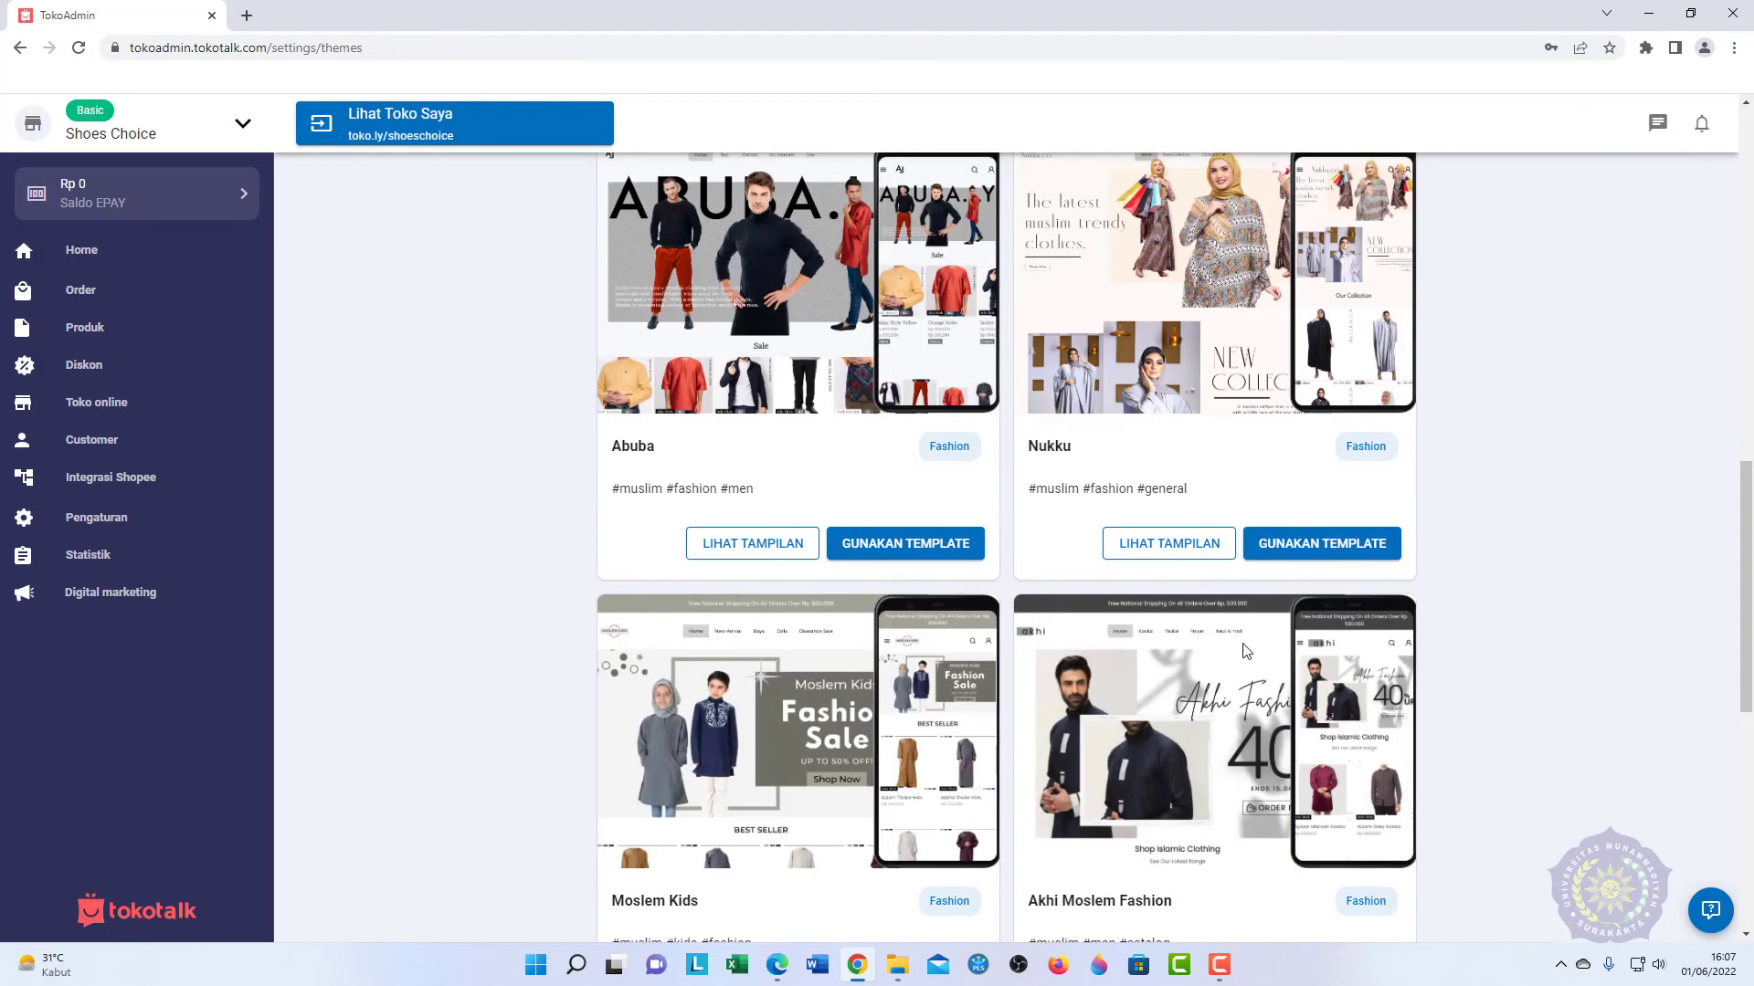
scroll(1379, 551, up, 8)
scroll(732, 359, up, 4)
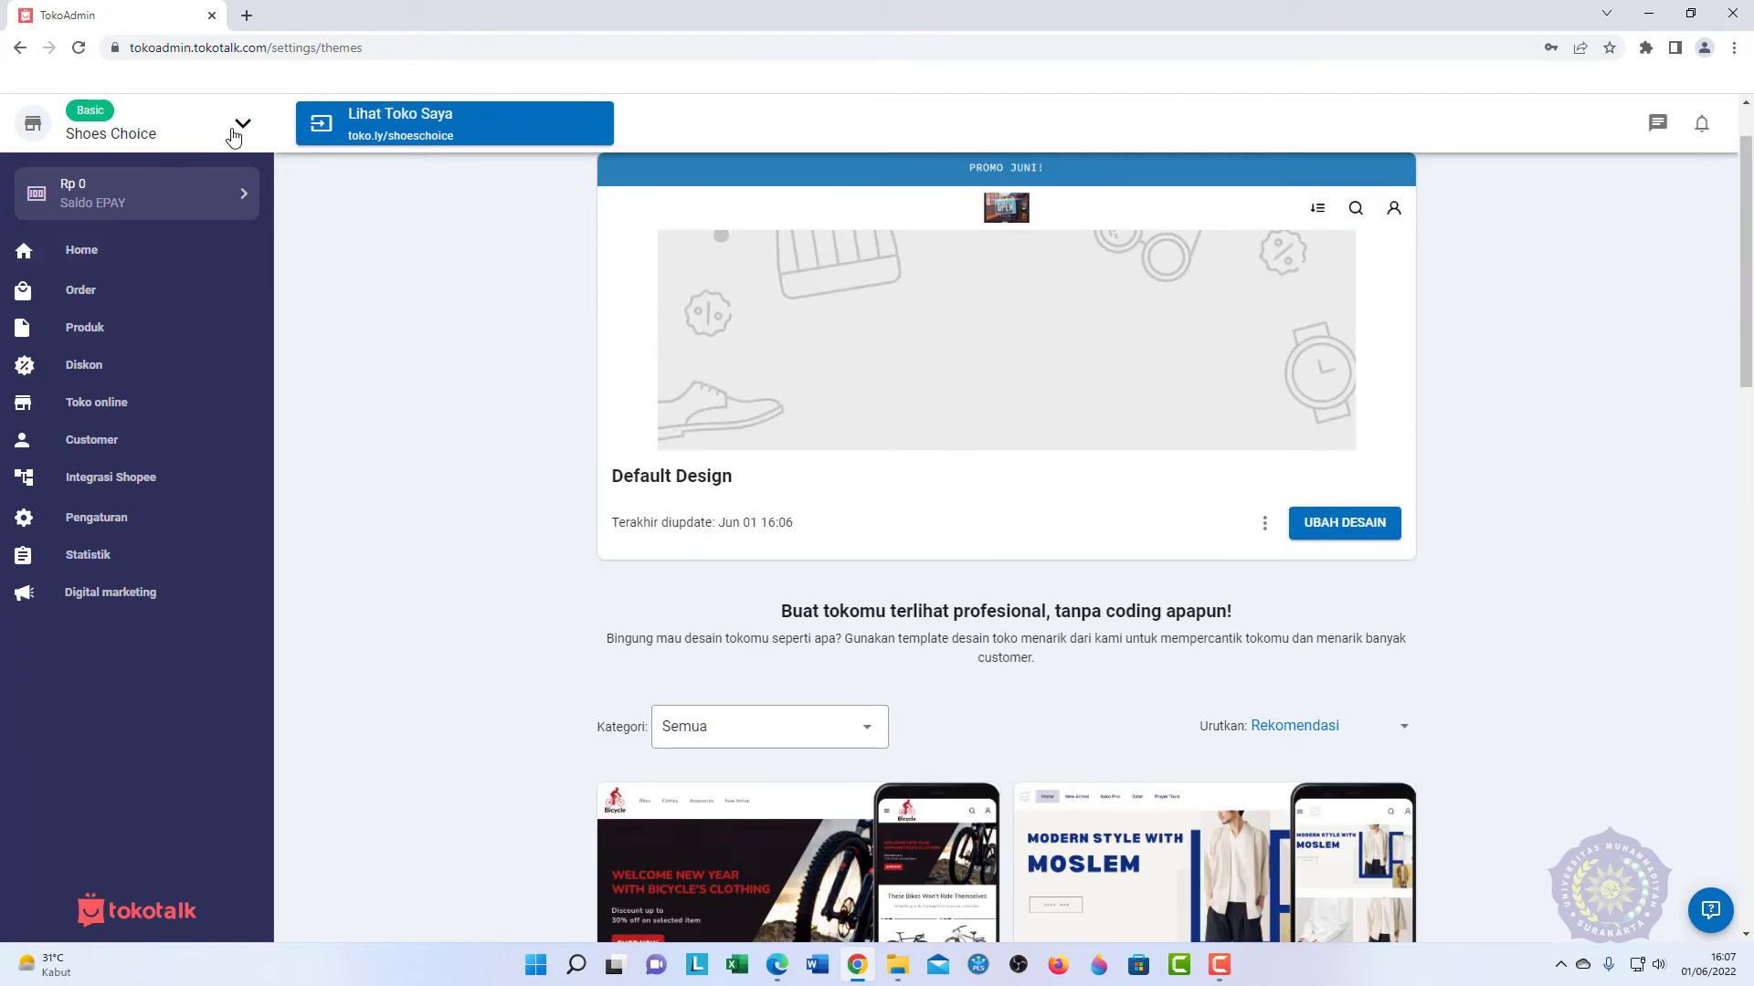
scroll(528, 352, down, 20)
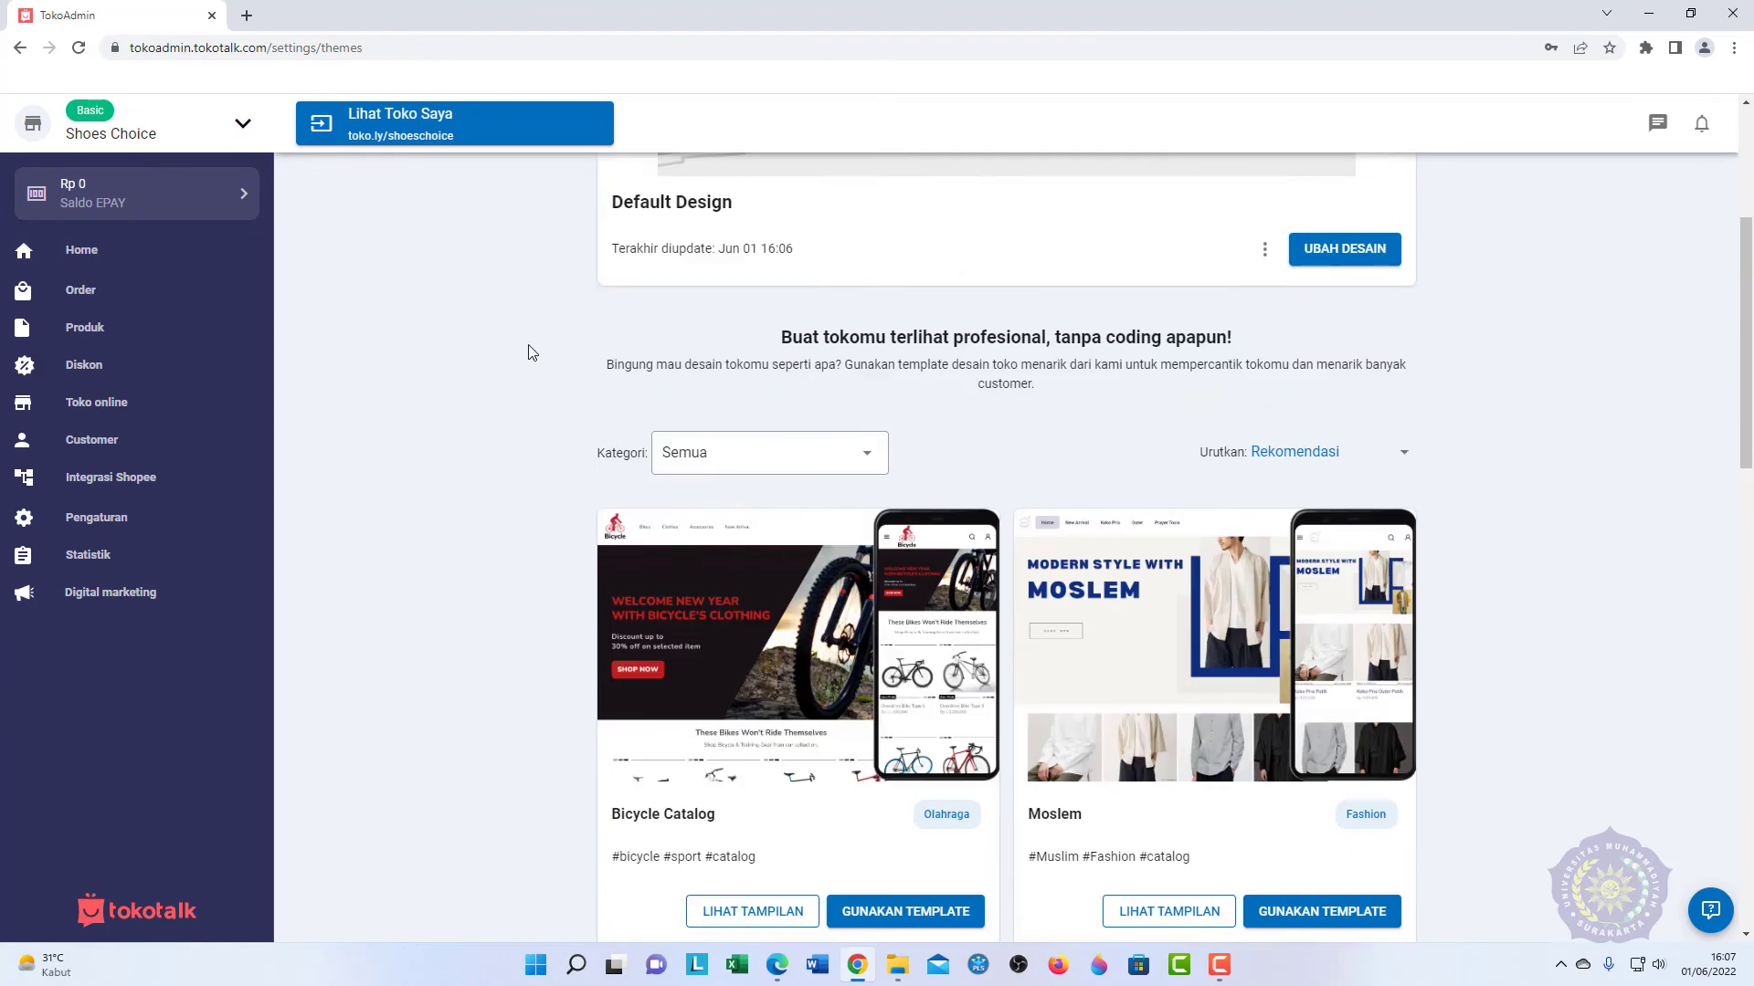
scroll(503, 348, up, 20)
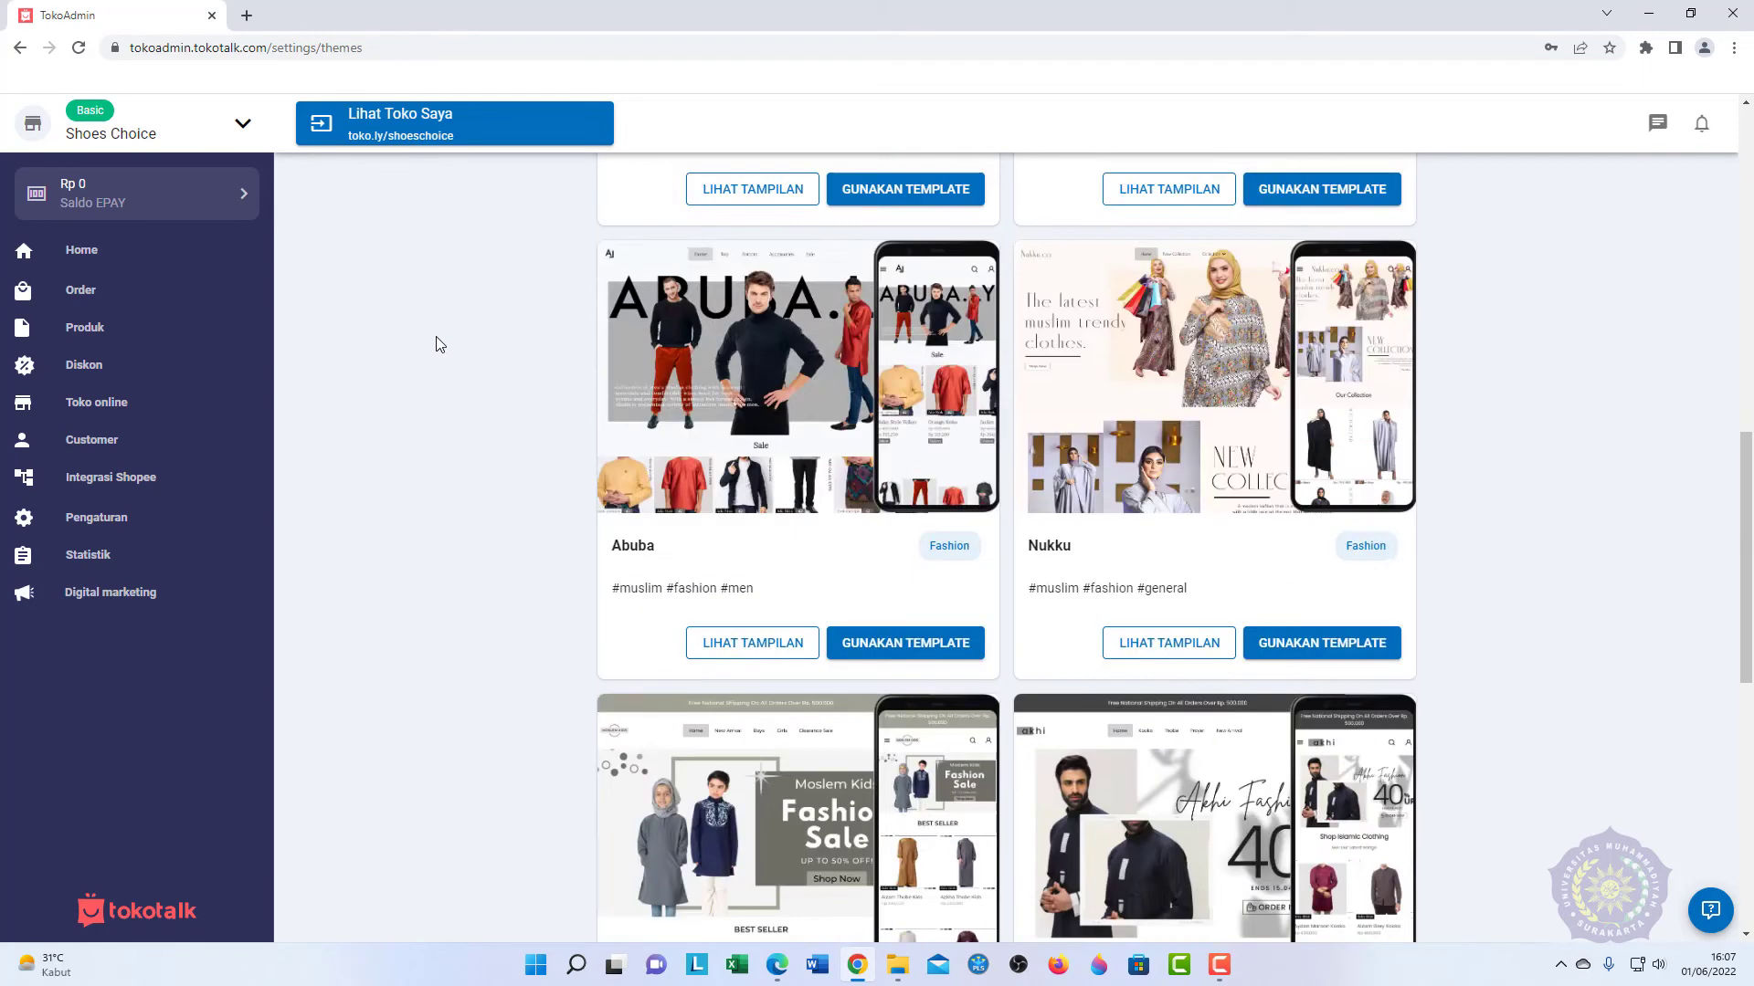
Step: Return to the Home dashboard and open the Shoes Choice store preview page
click(195, 259)
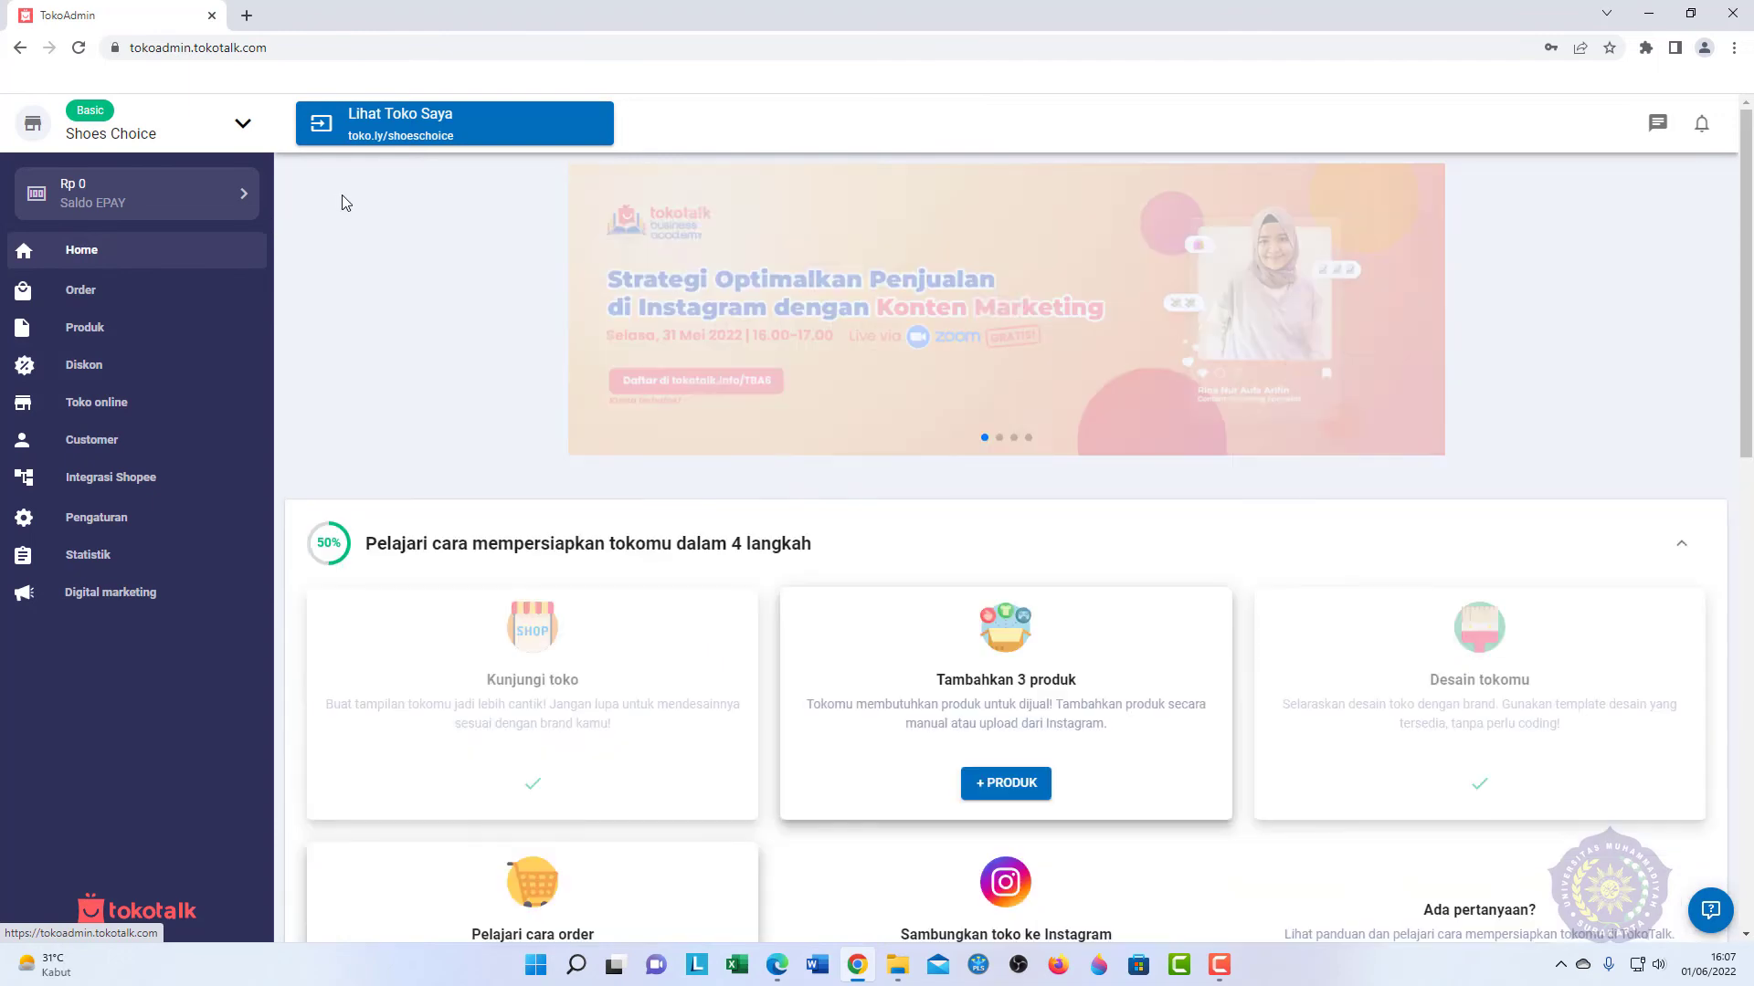
right_click(423, 144)
click(507, 149)
right_click(514, 146)
click(358, 195)
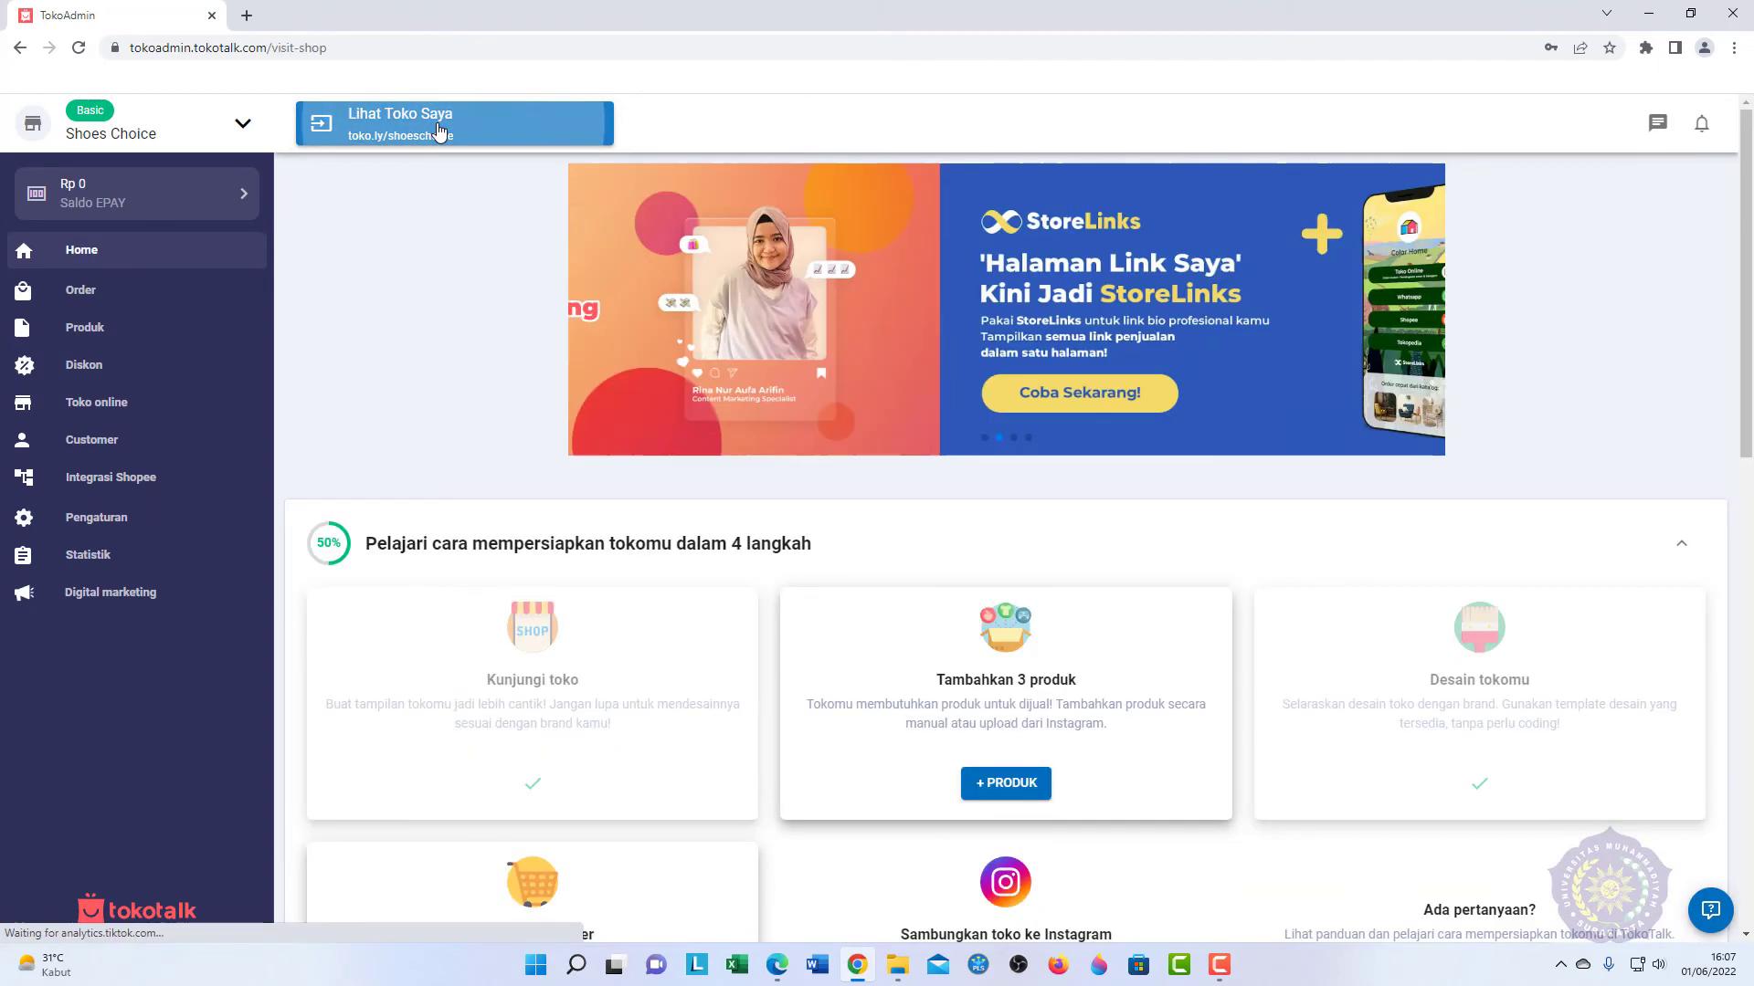
click(440, 132)
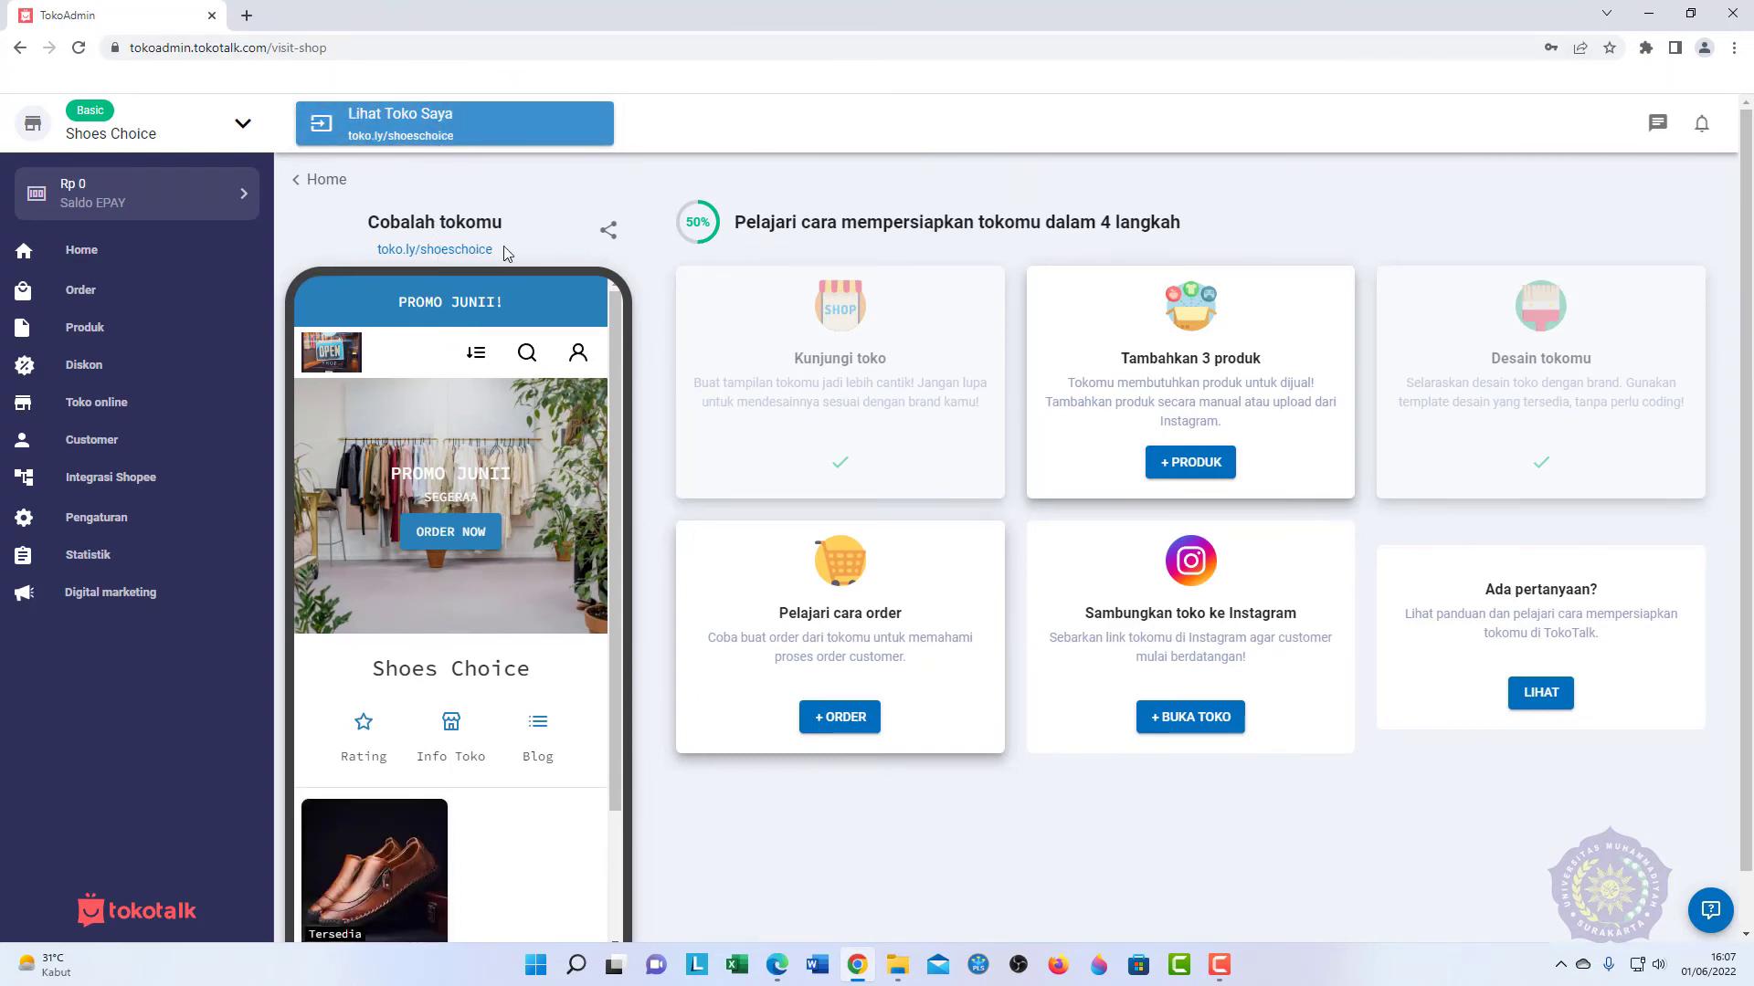
Step: Copy the store link toko.ly/shoeschoice, open it in a new browser tab and dismiss the translation prompt
triple_click(406, 253)
right_click(420, 249)
click(452, 268)
key(ctrl+t)
key(ctrl+v)
key(Return)
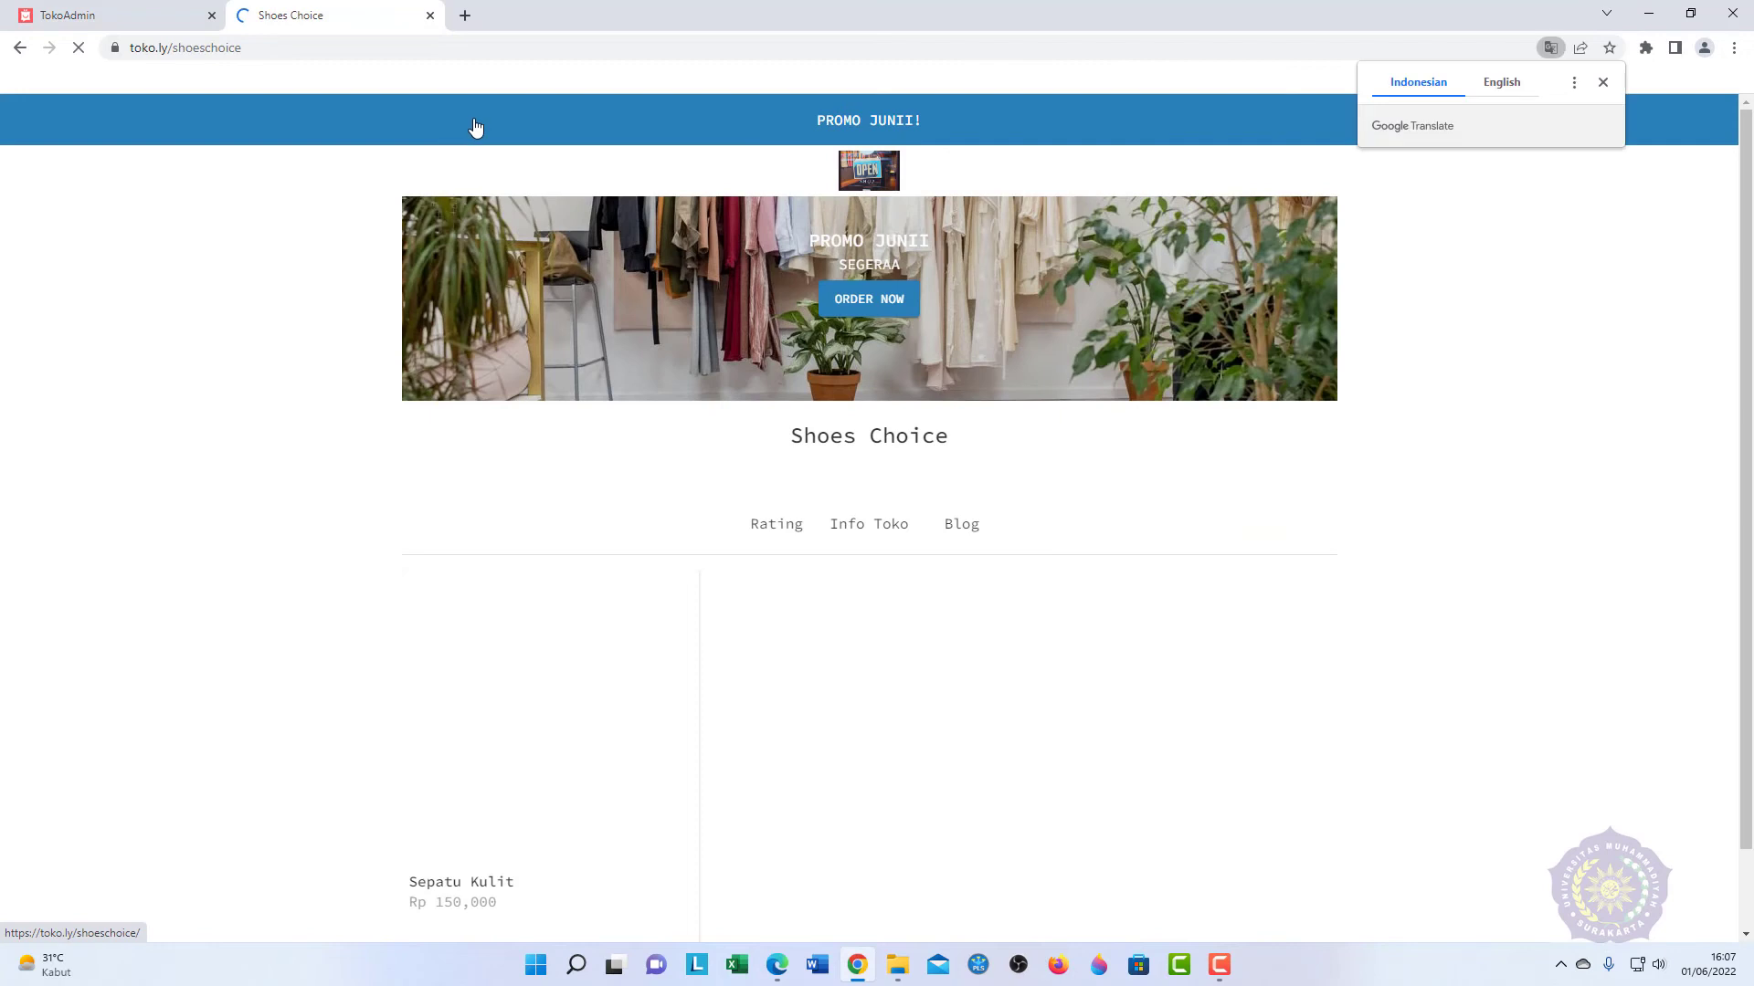
click(1603, 82)
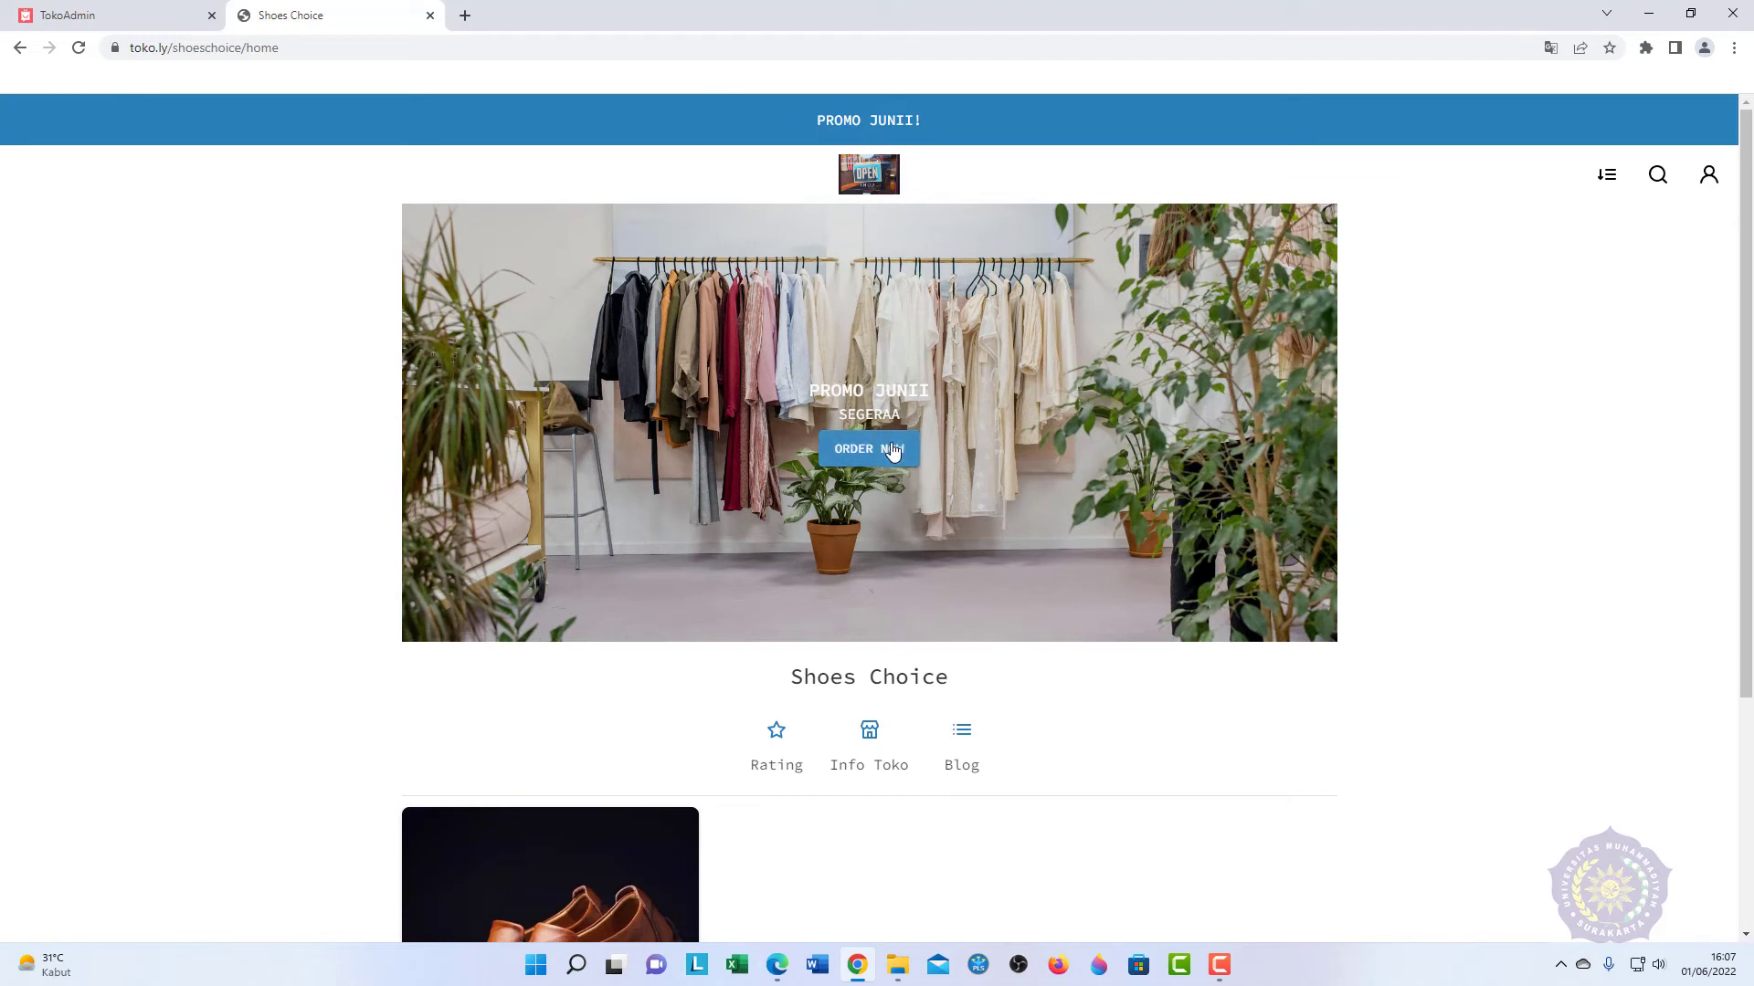
Step: Open the Sepatu Kulit product from the storefront and view its second and third photos
scroll(908, 462, down, 3)
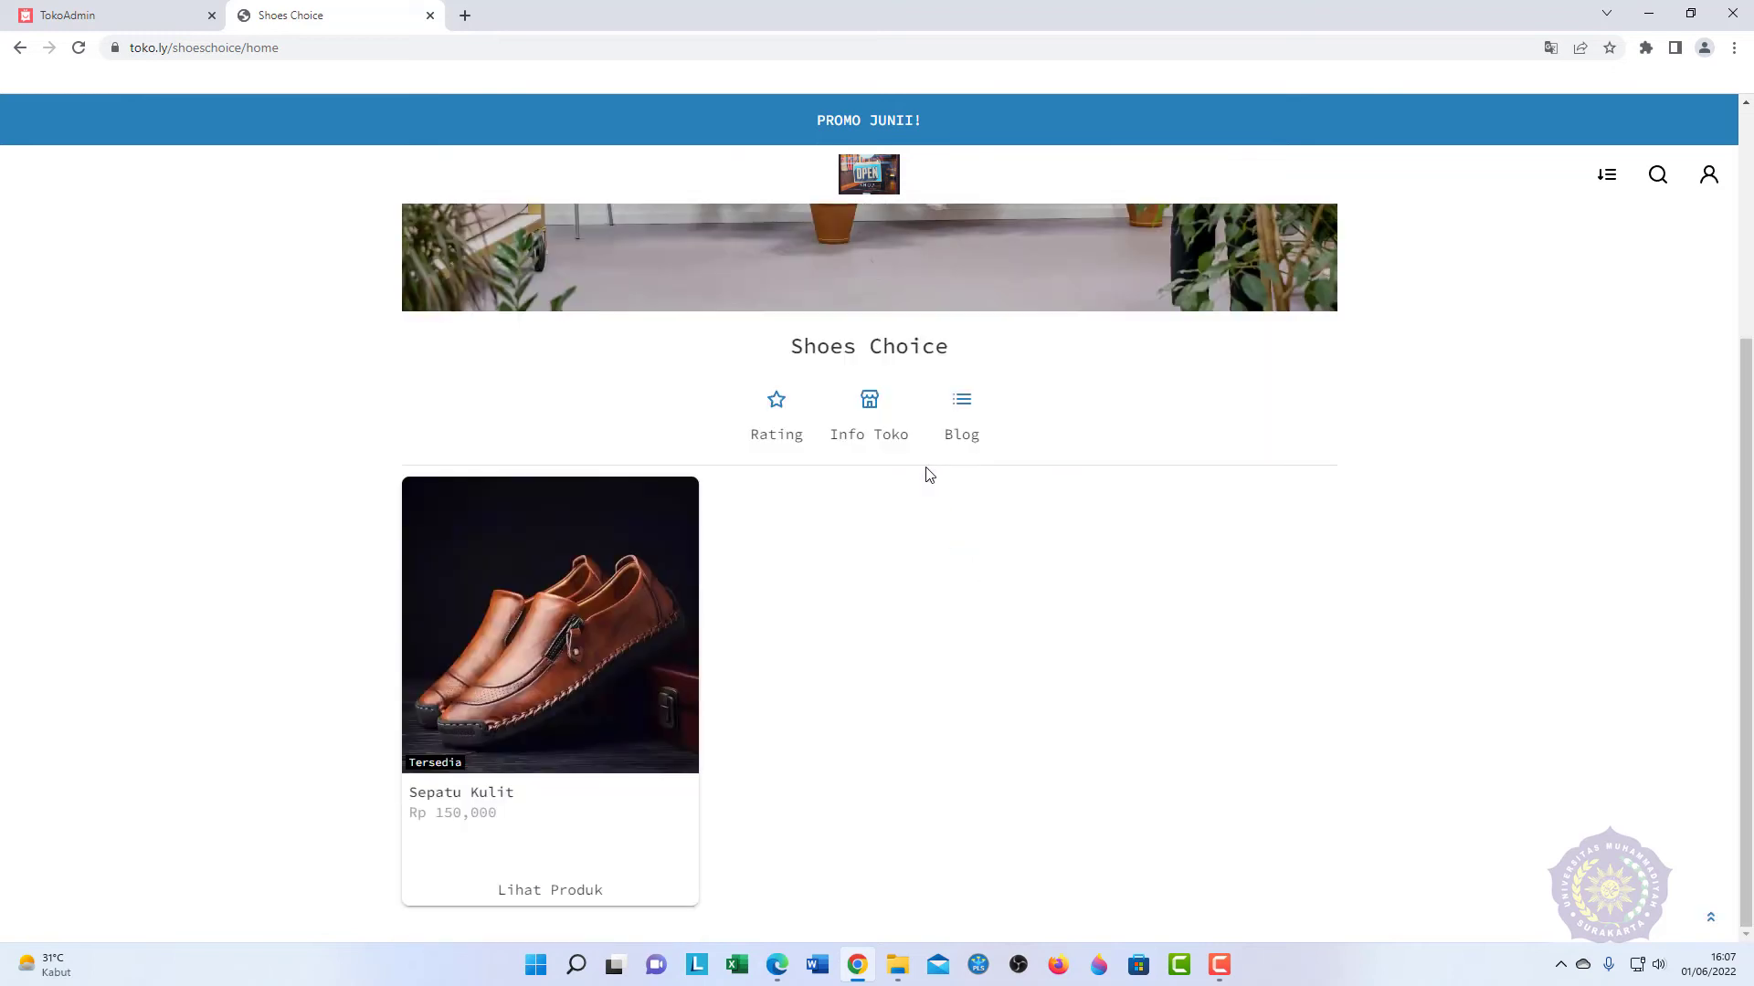
click(515, 642)
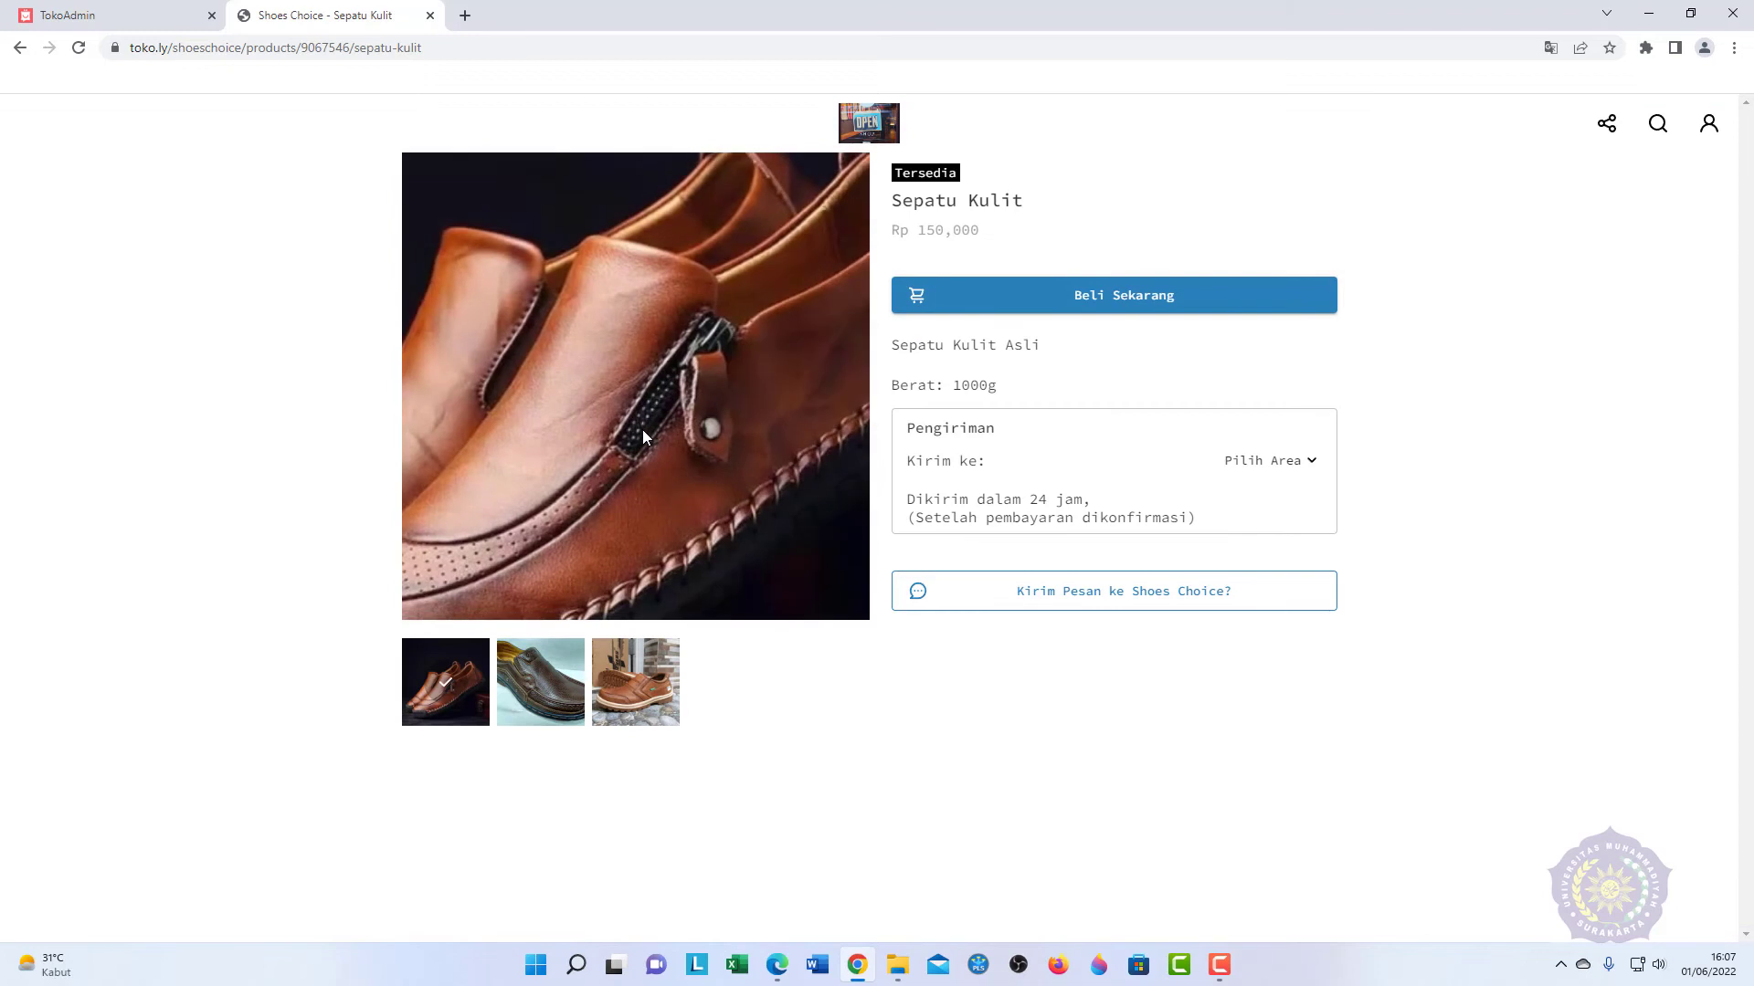
click(567, 696)
click(627, 693)
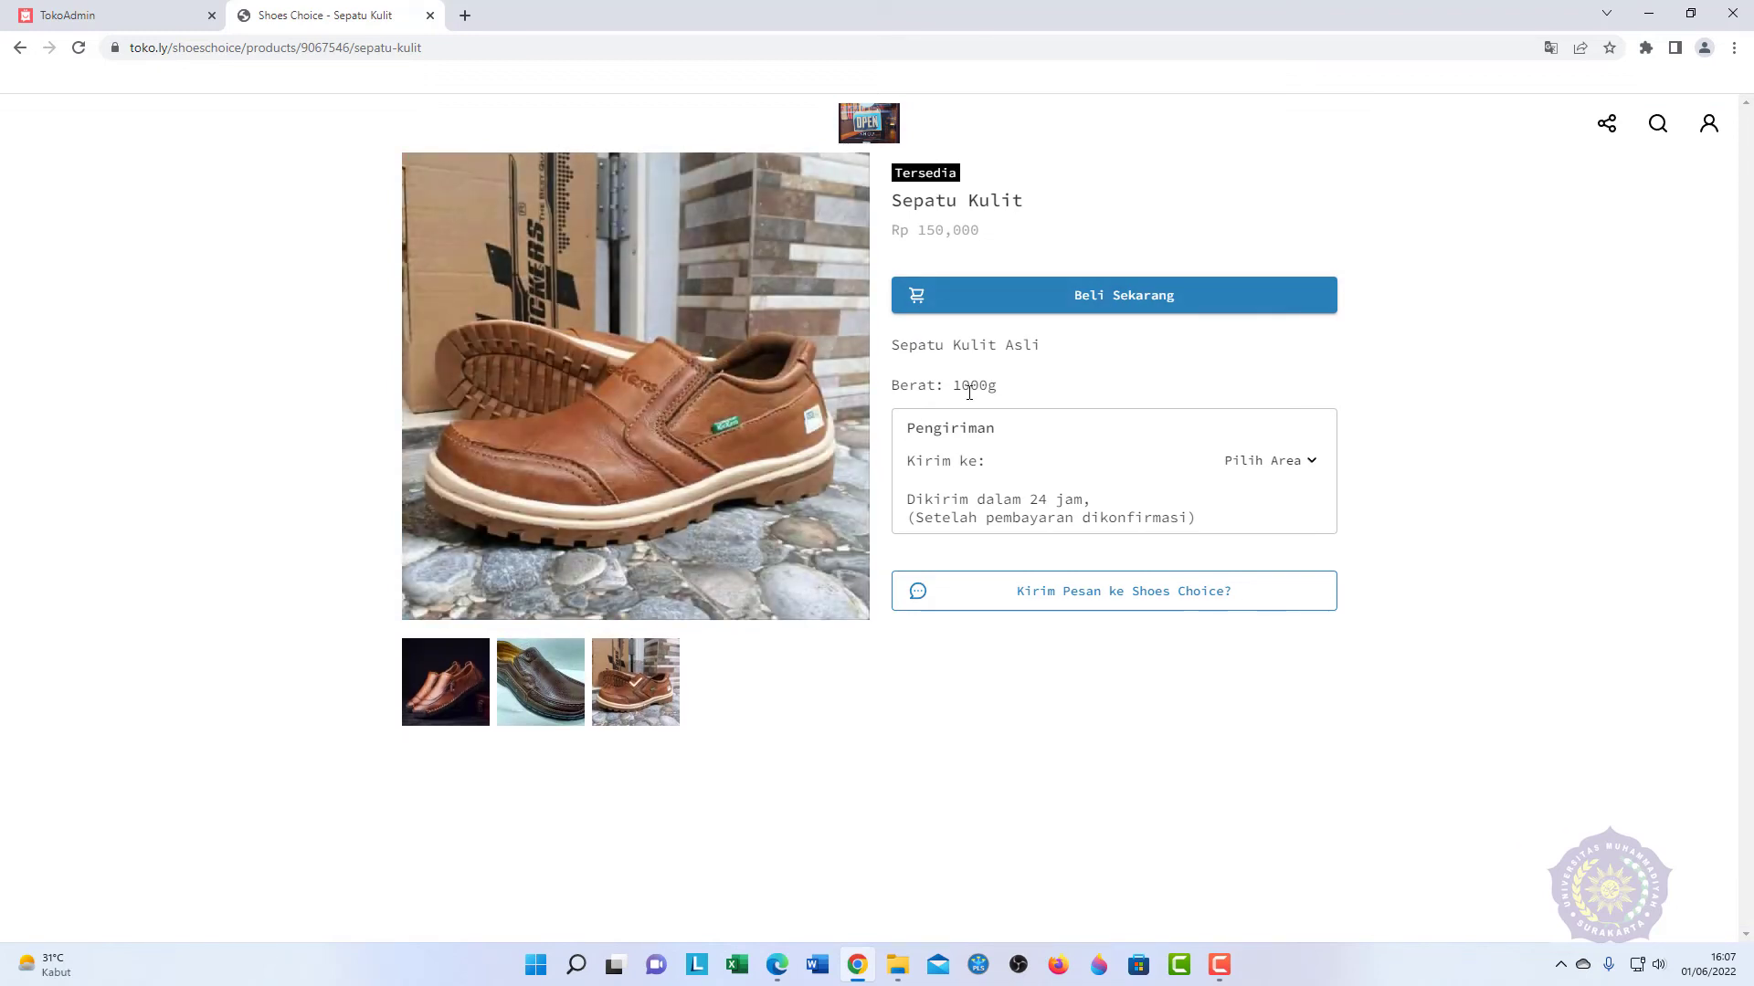
Step: Look at the province selection for the product's shipping area, dismiss it and close the storefront tab
click(1264, 464)
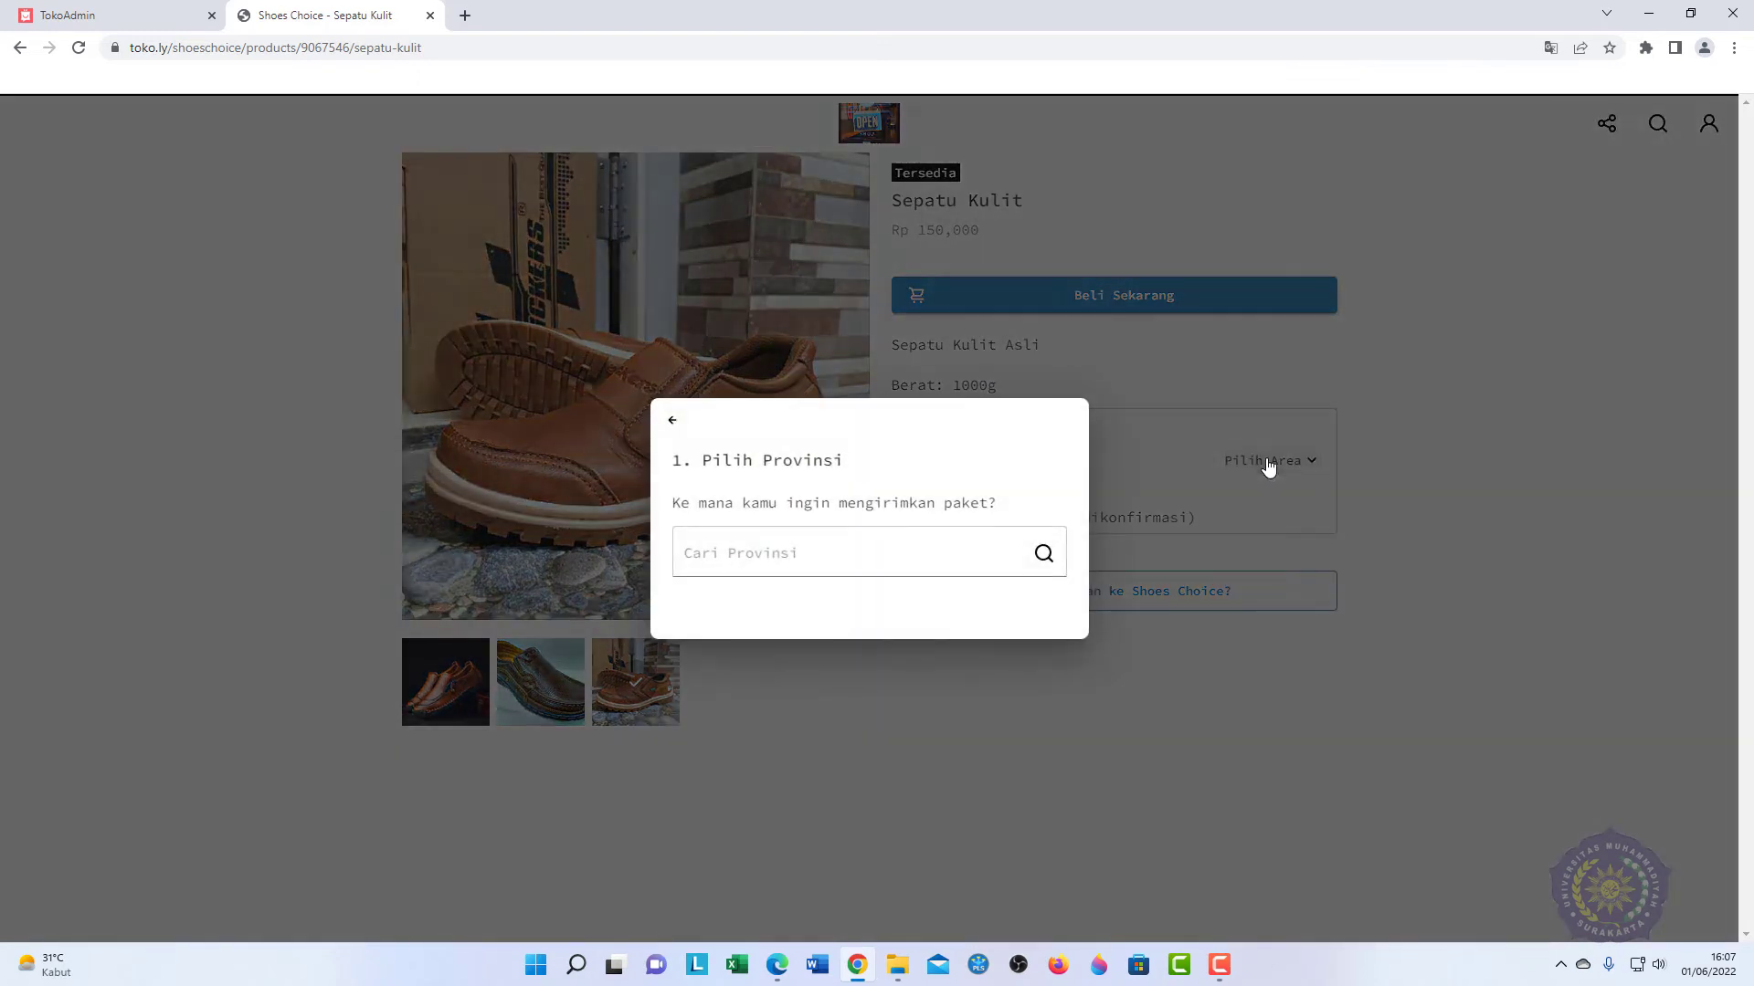
click(673, 158)
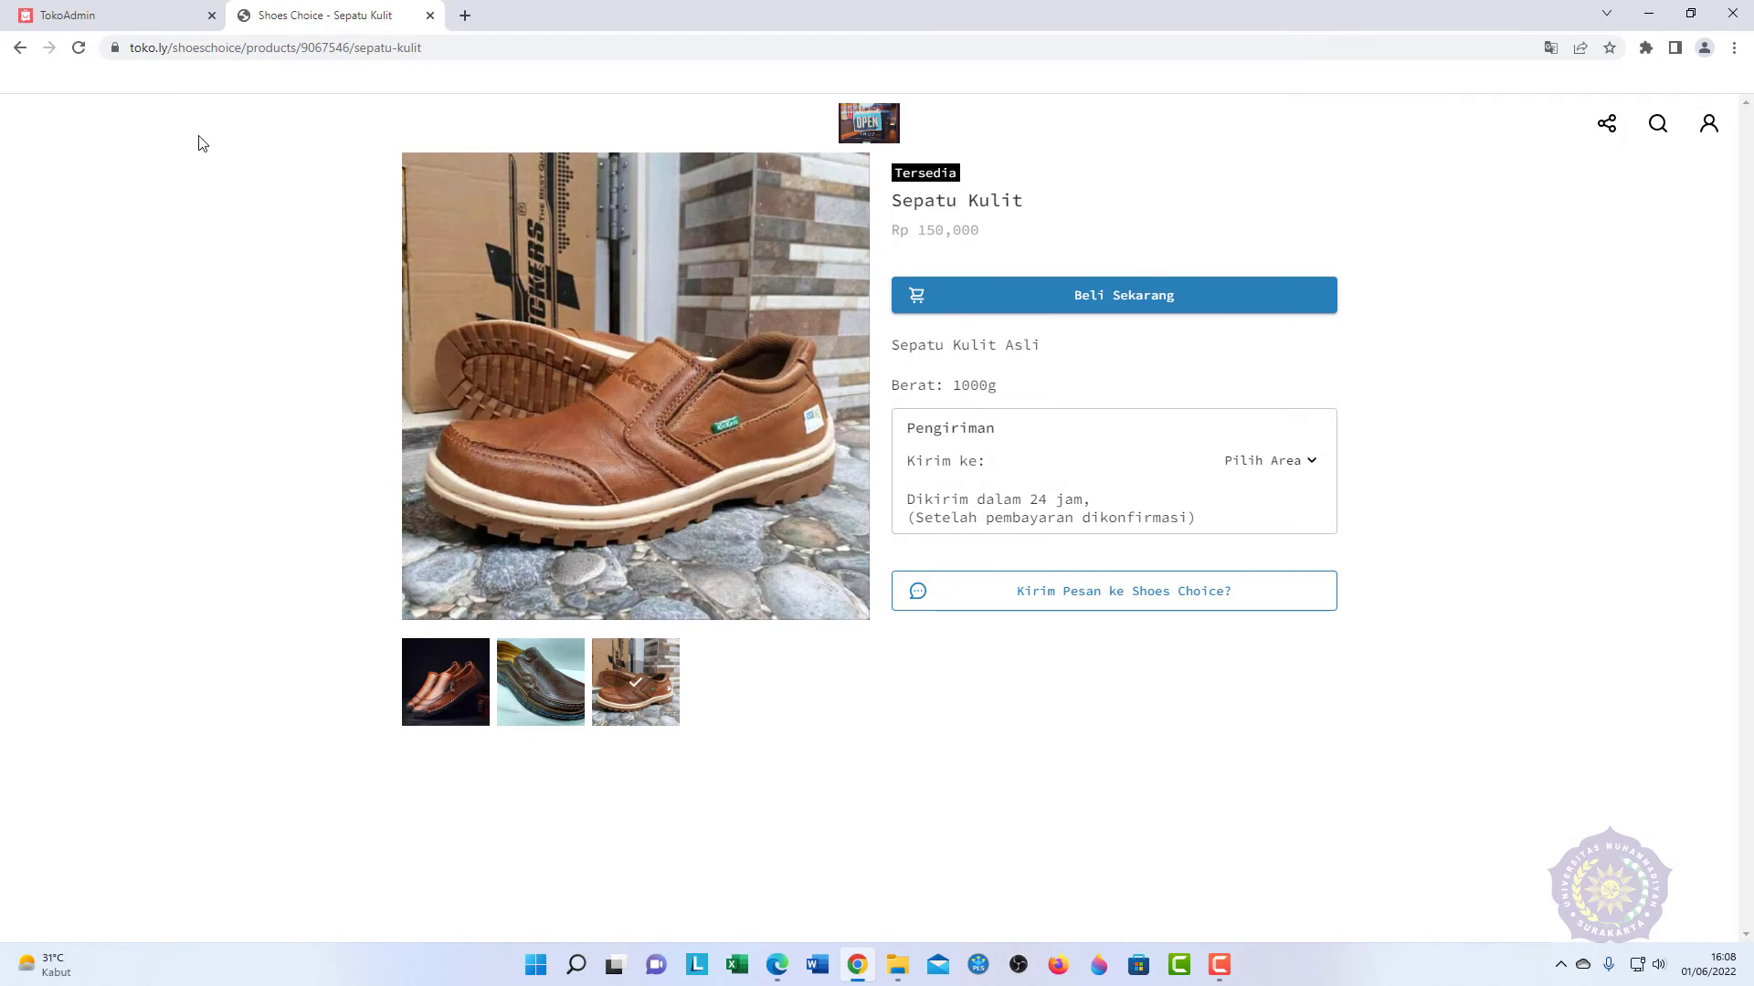
click(430, 15)
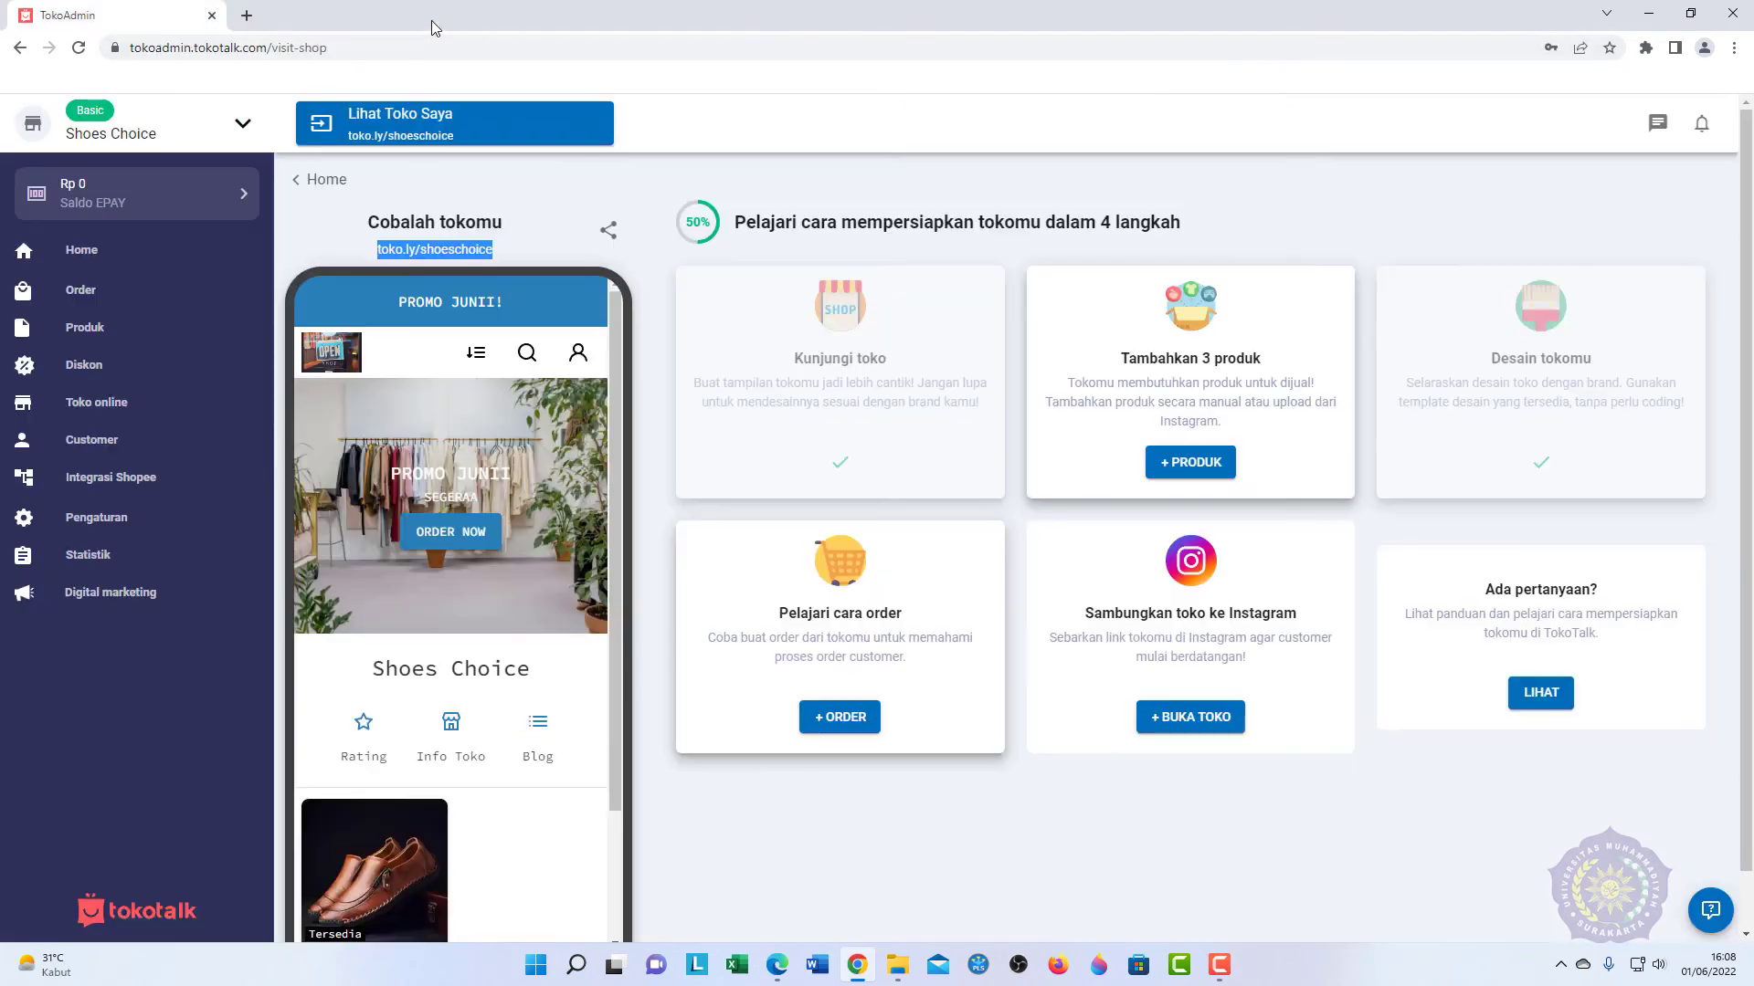
Step: Review the Semua order page and the Semua produk list of the store
click(188, 290)
click(179, 346)
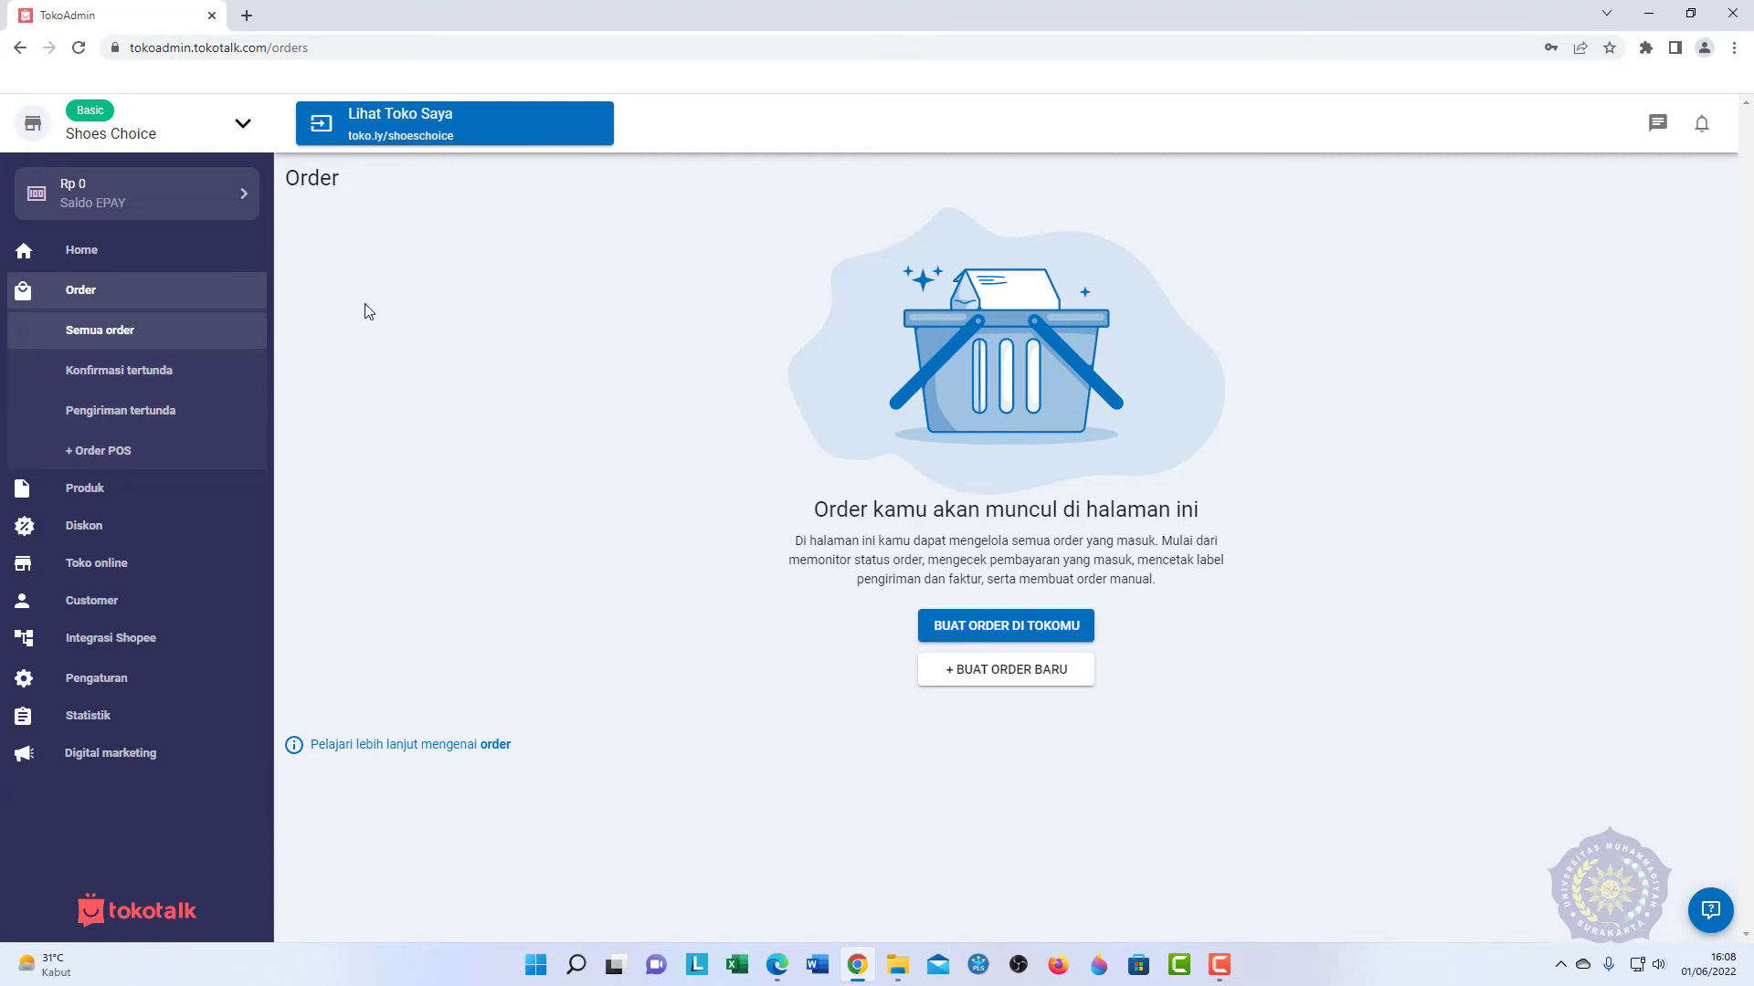
click(168, 491)
click(137, 370)
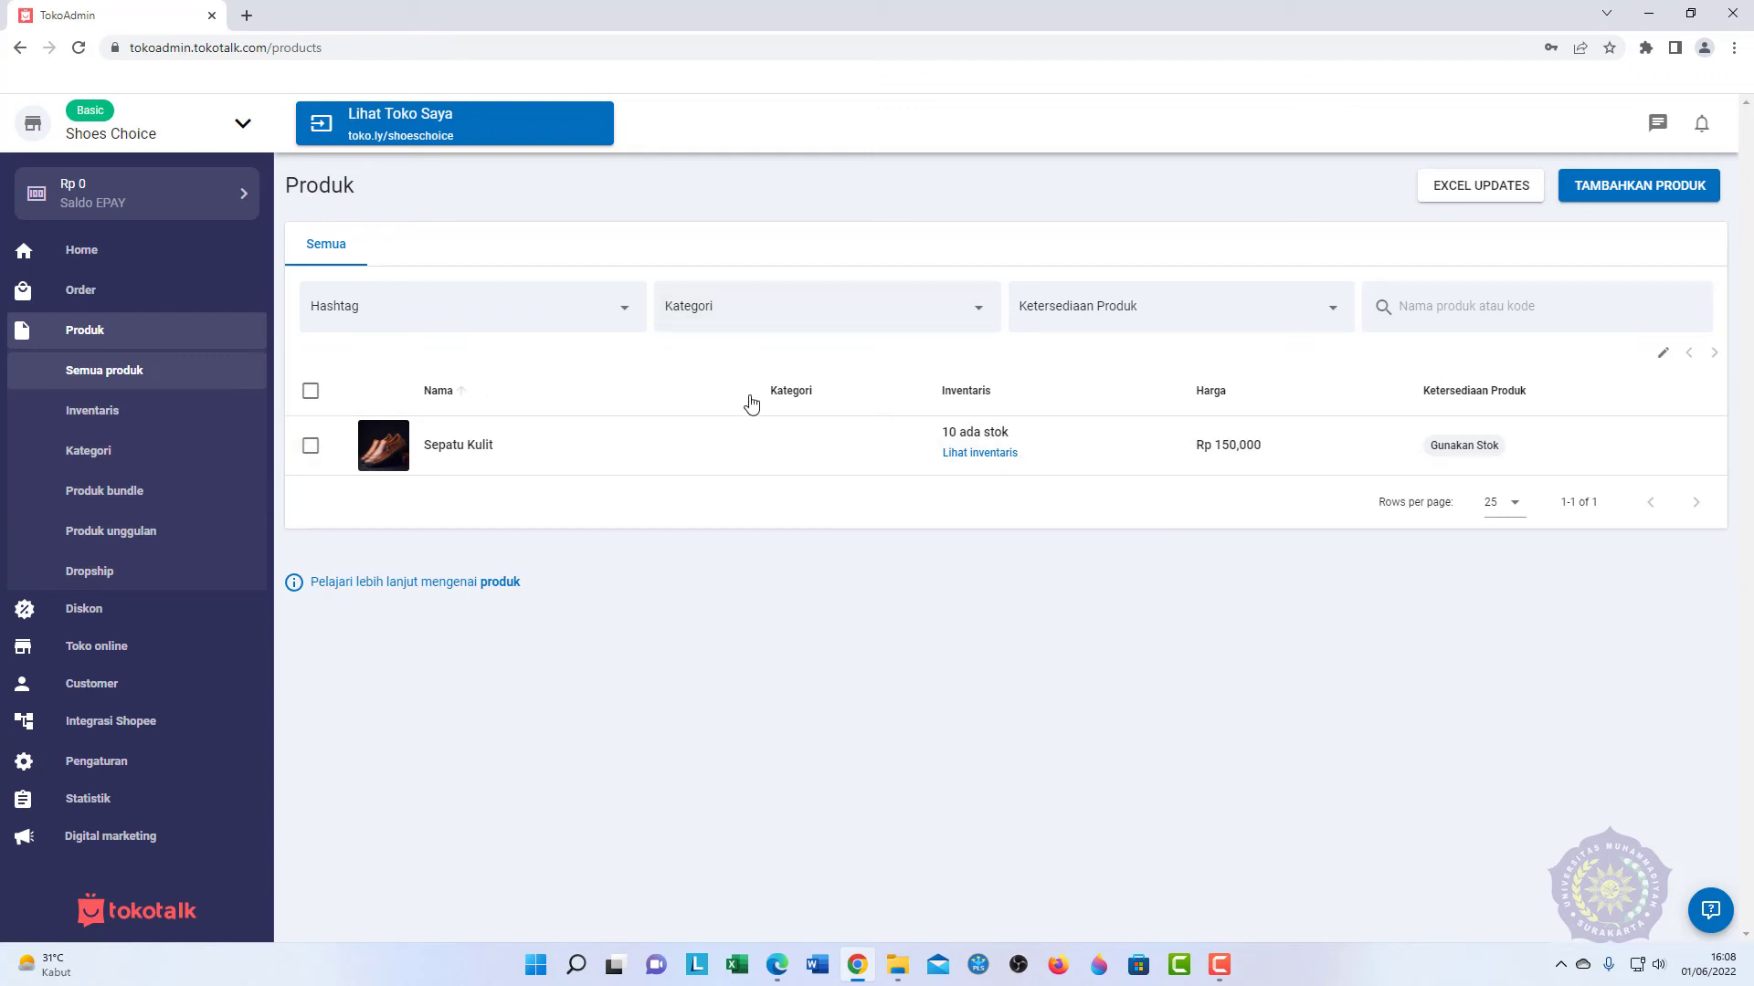
Step: Look through the Inventaris, Kategori, Produk bundle, Produk unggulan and Dropship pages of the product section
click(152, 429)
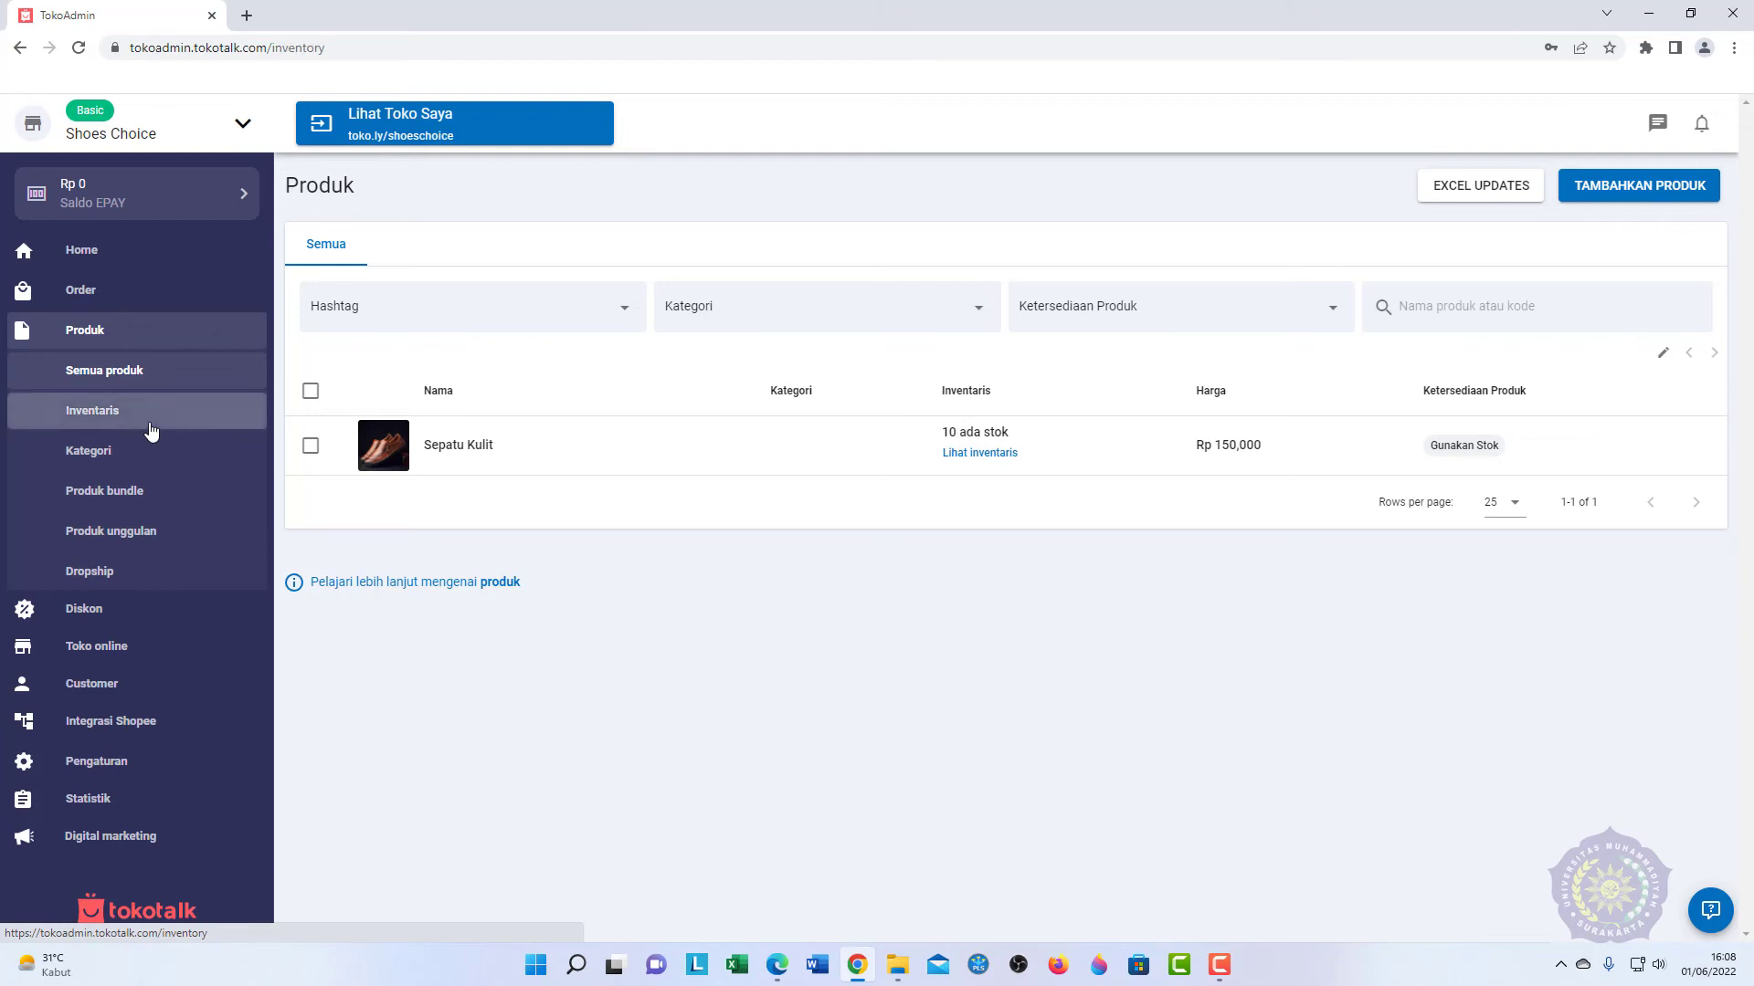
click(149, 451)
click(157, 491)
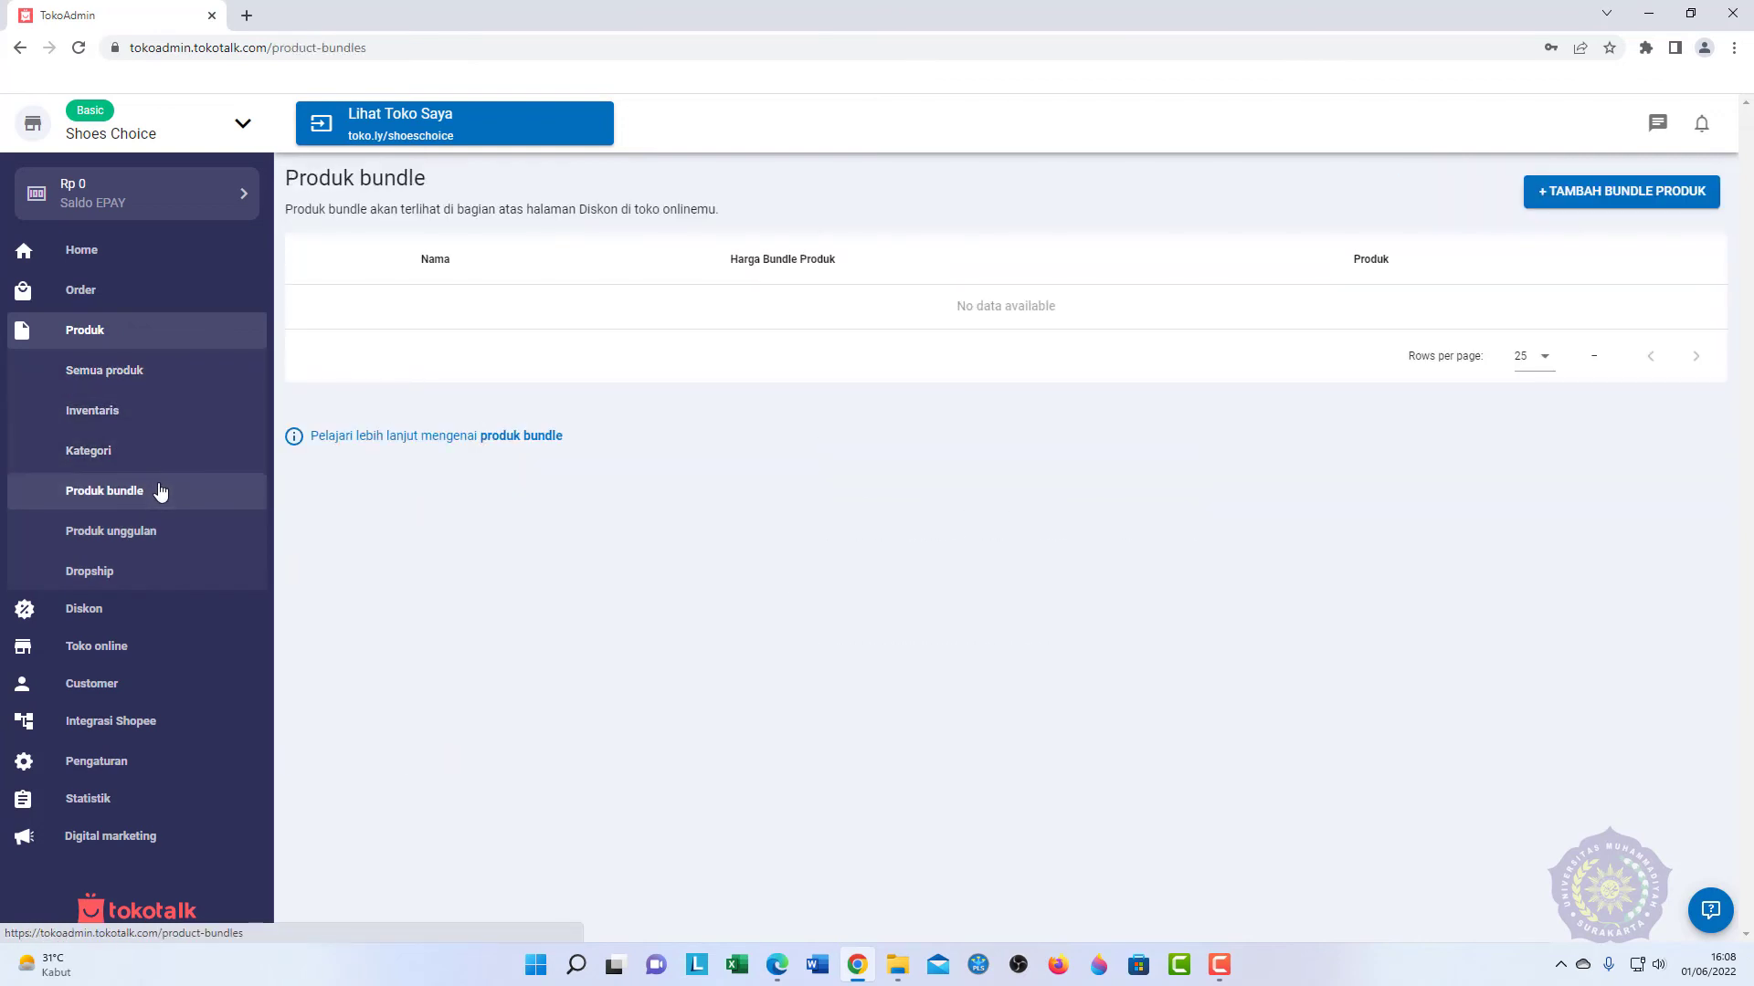
click(153, 534)
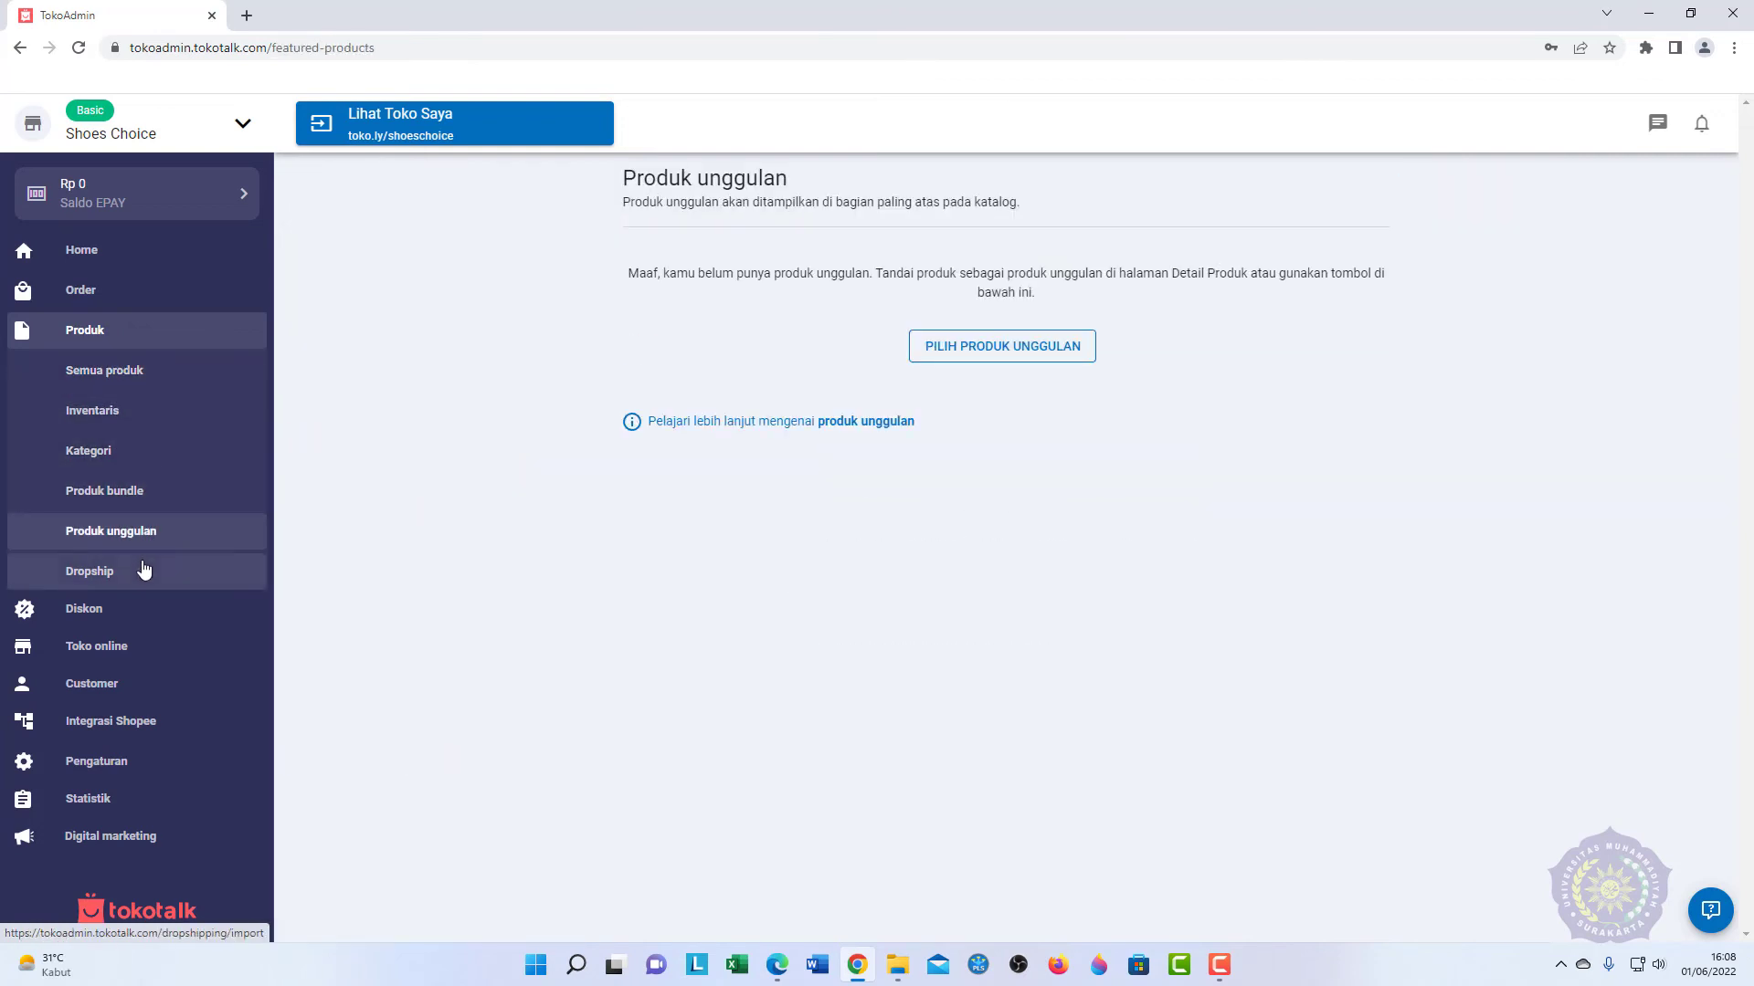
click(143, 567)
click(131, 538)
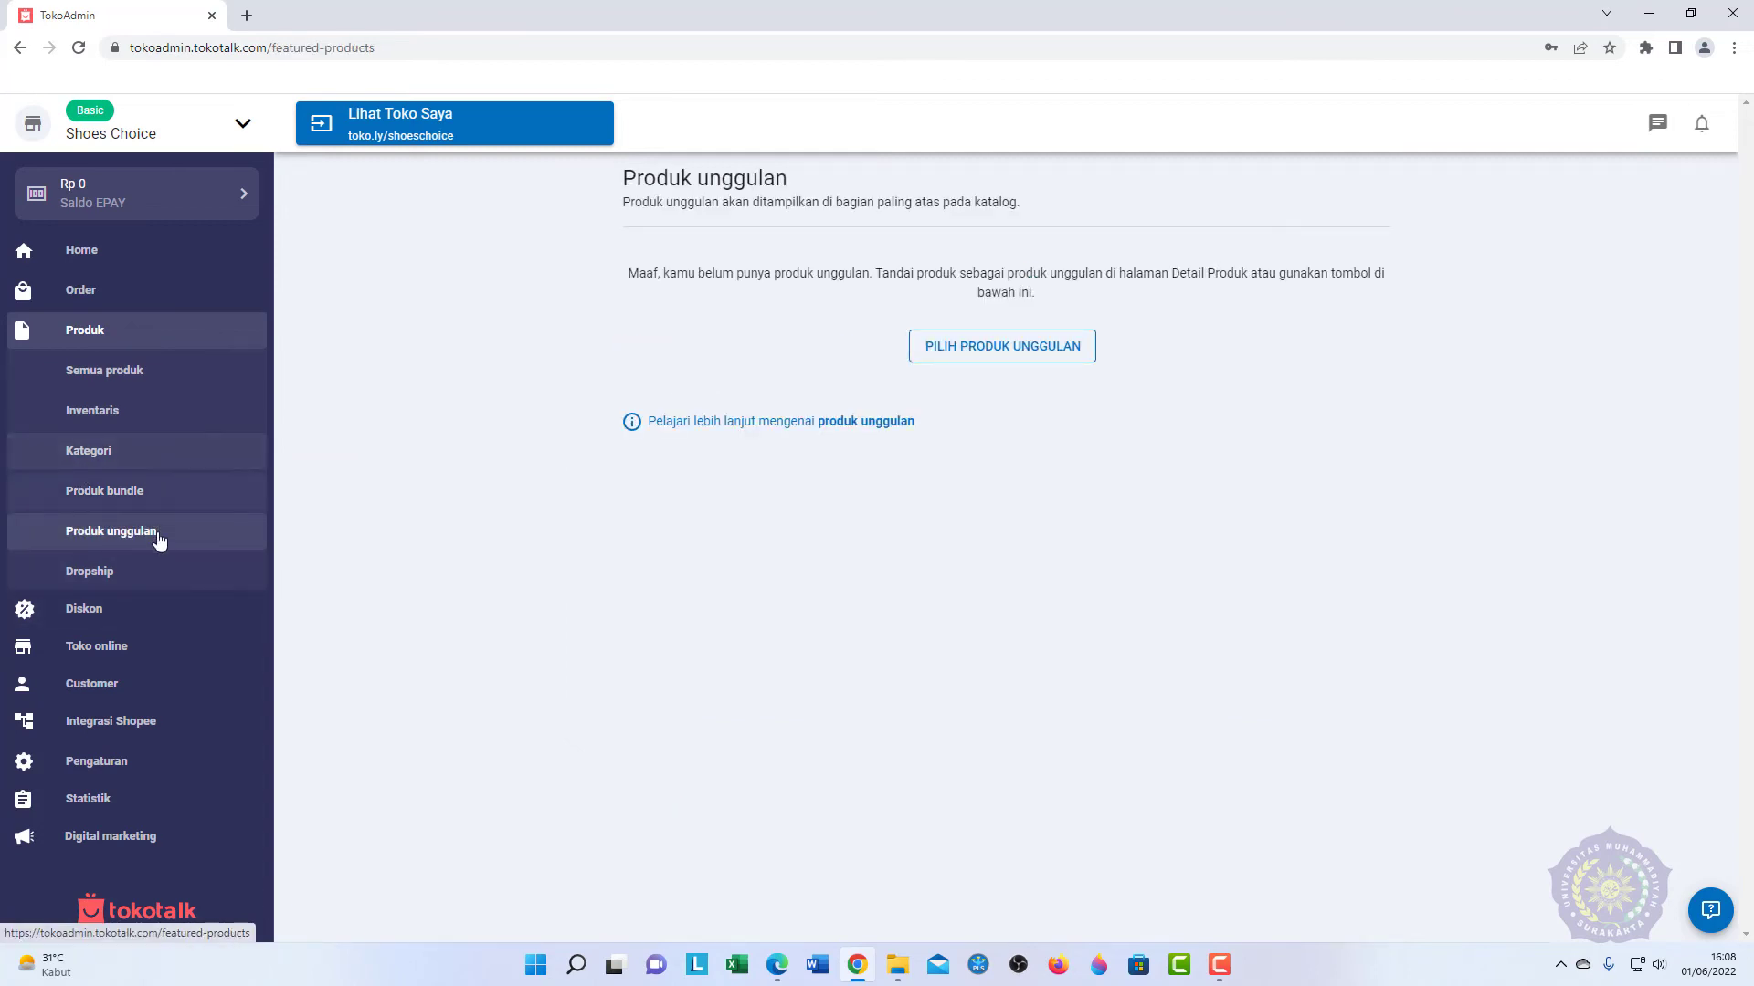
Step: Start adding a product discount of the type Diskon otomatis
click(142, 606)
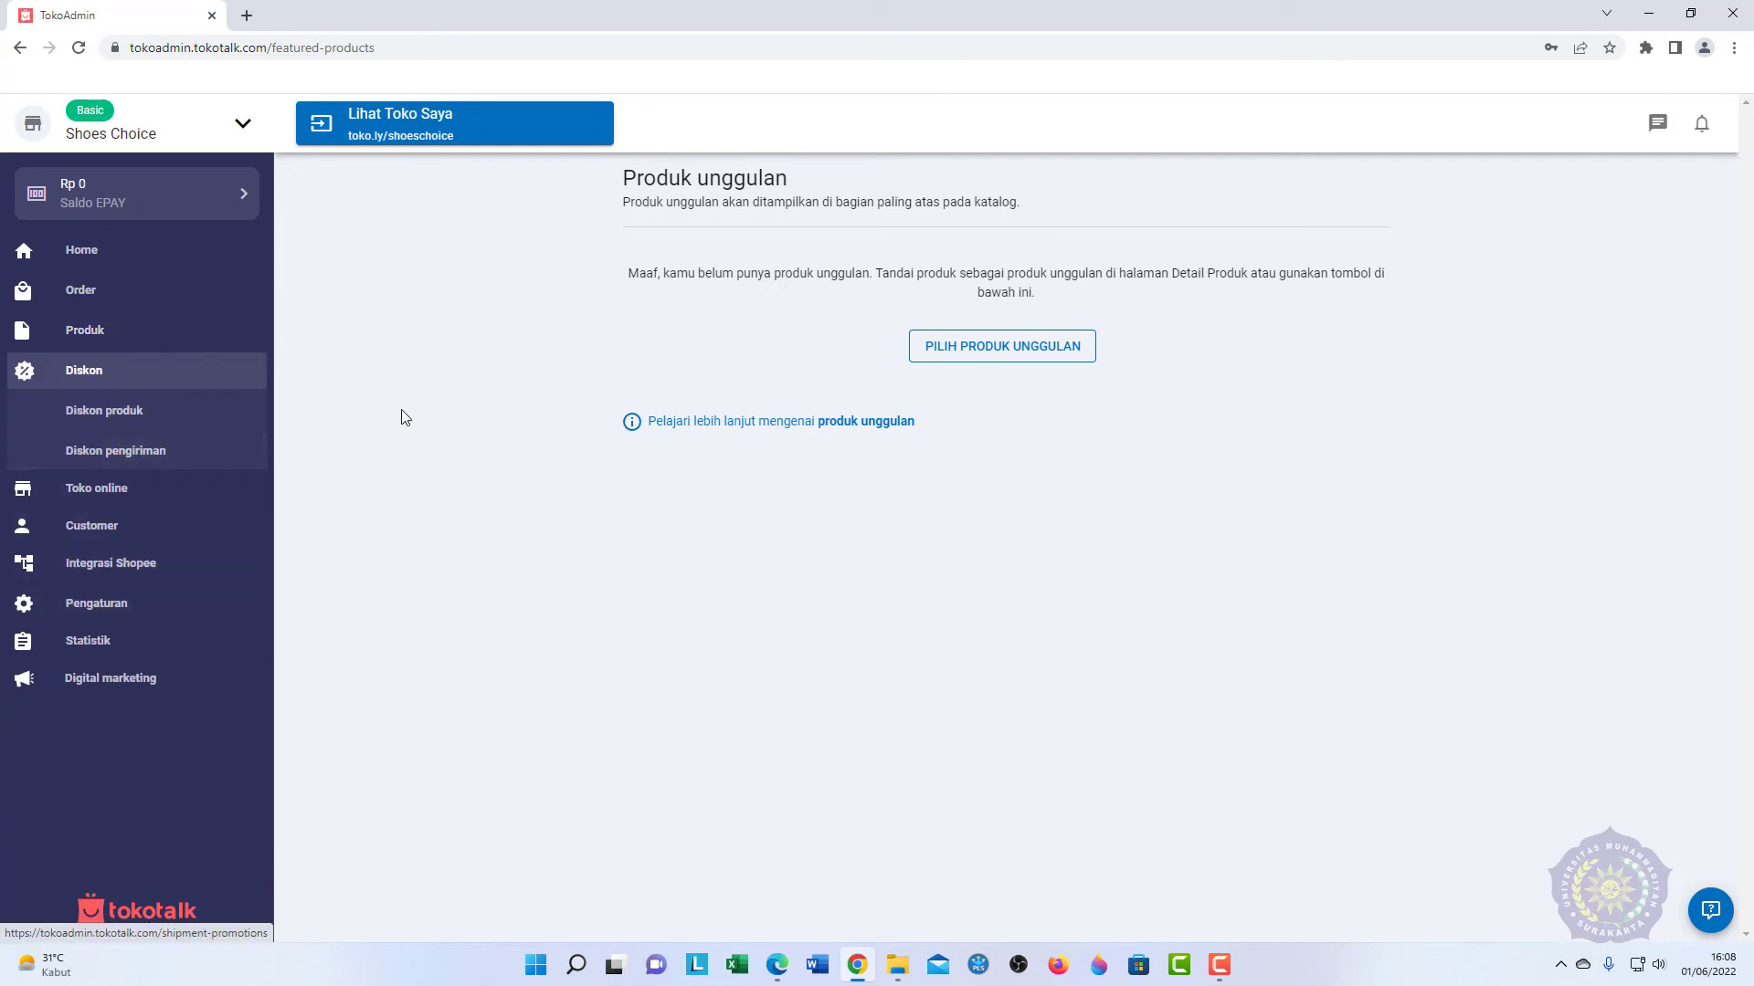
click(219, 411)
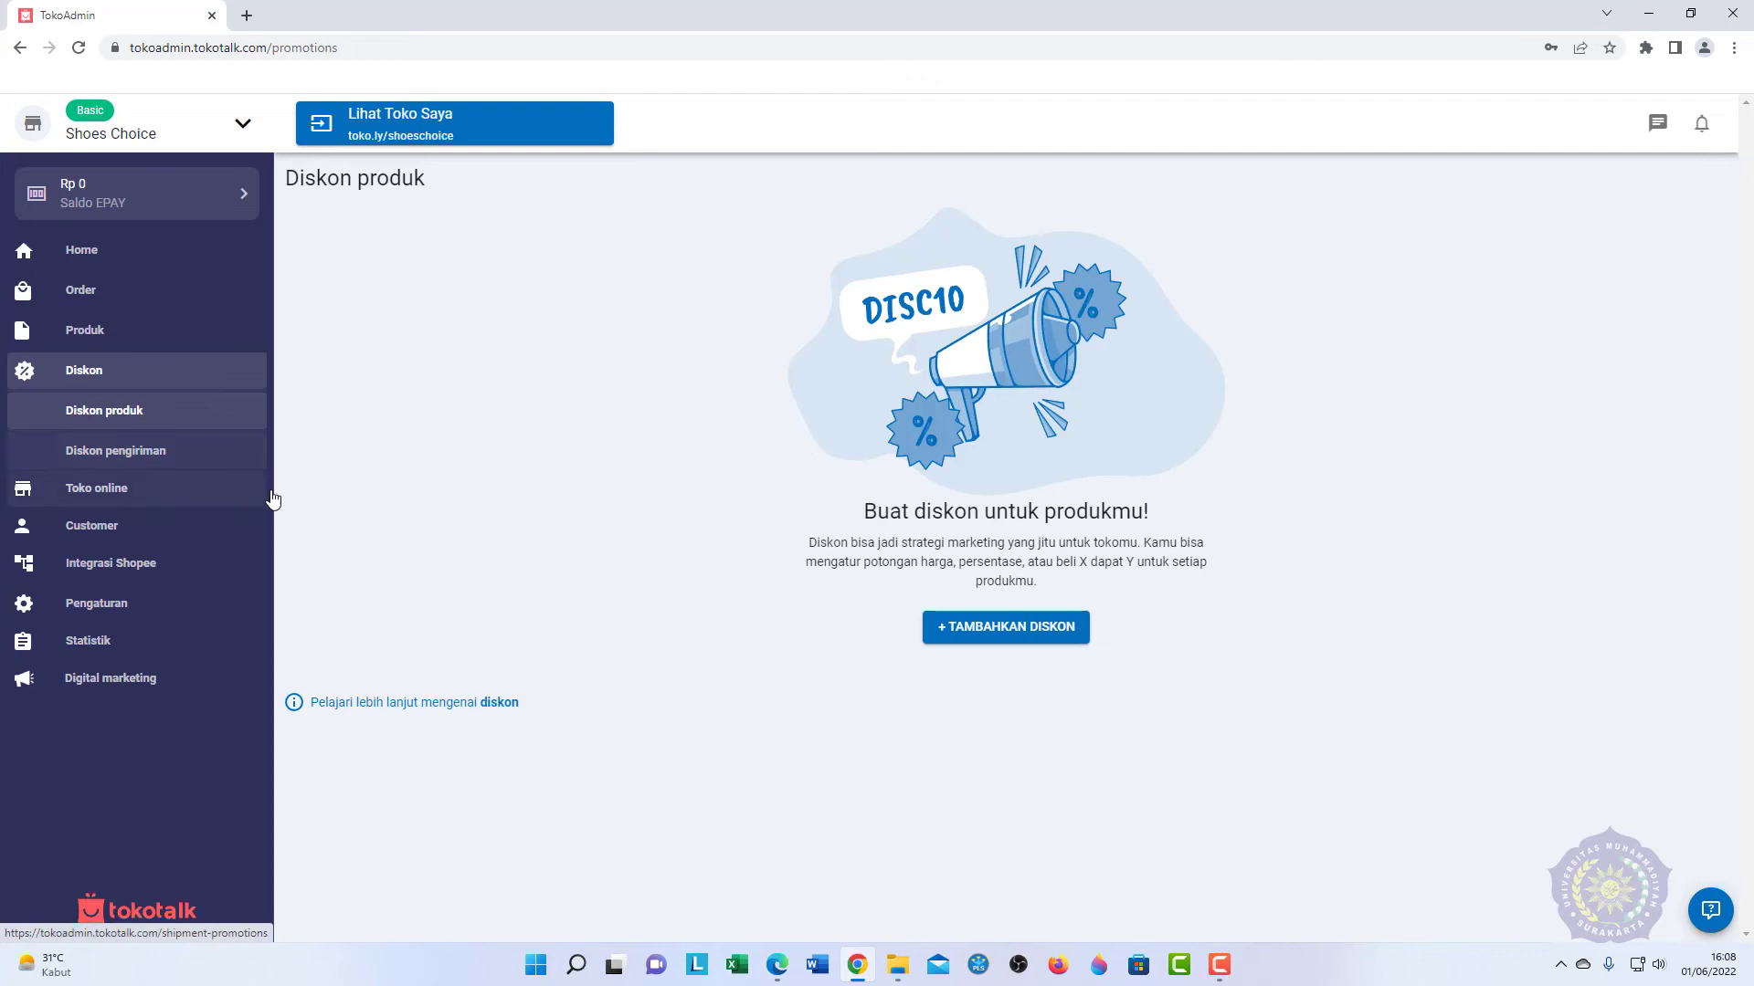
click(1040, 630)
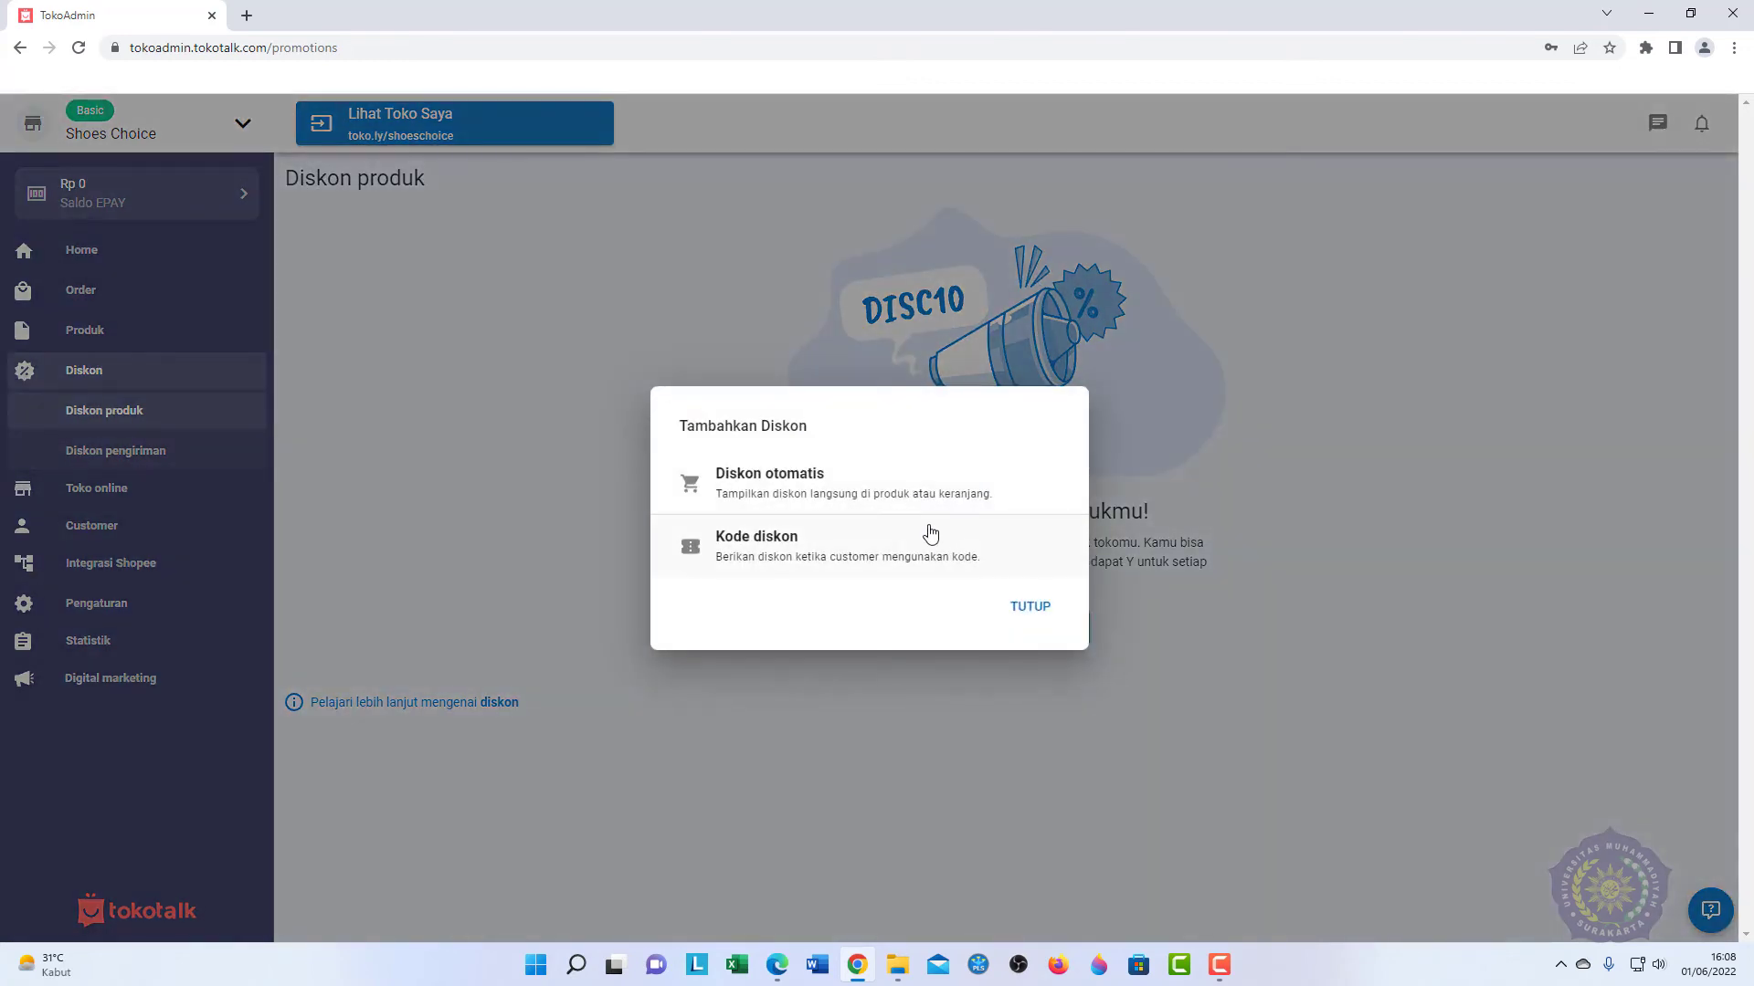
click(1057, 627)
click(1038, 627)
click(991, 508)
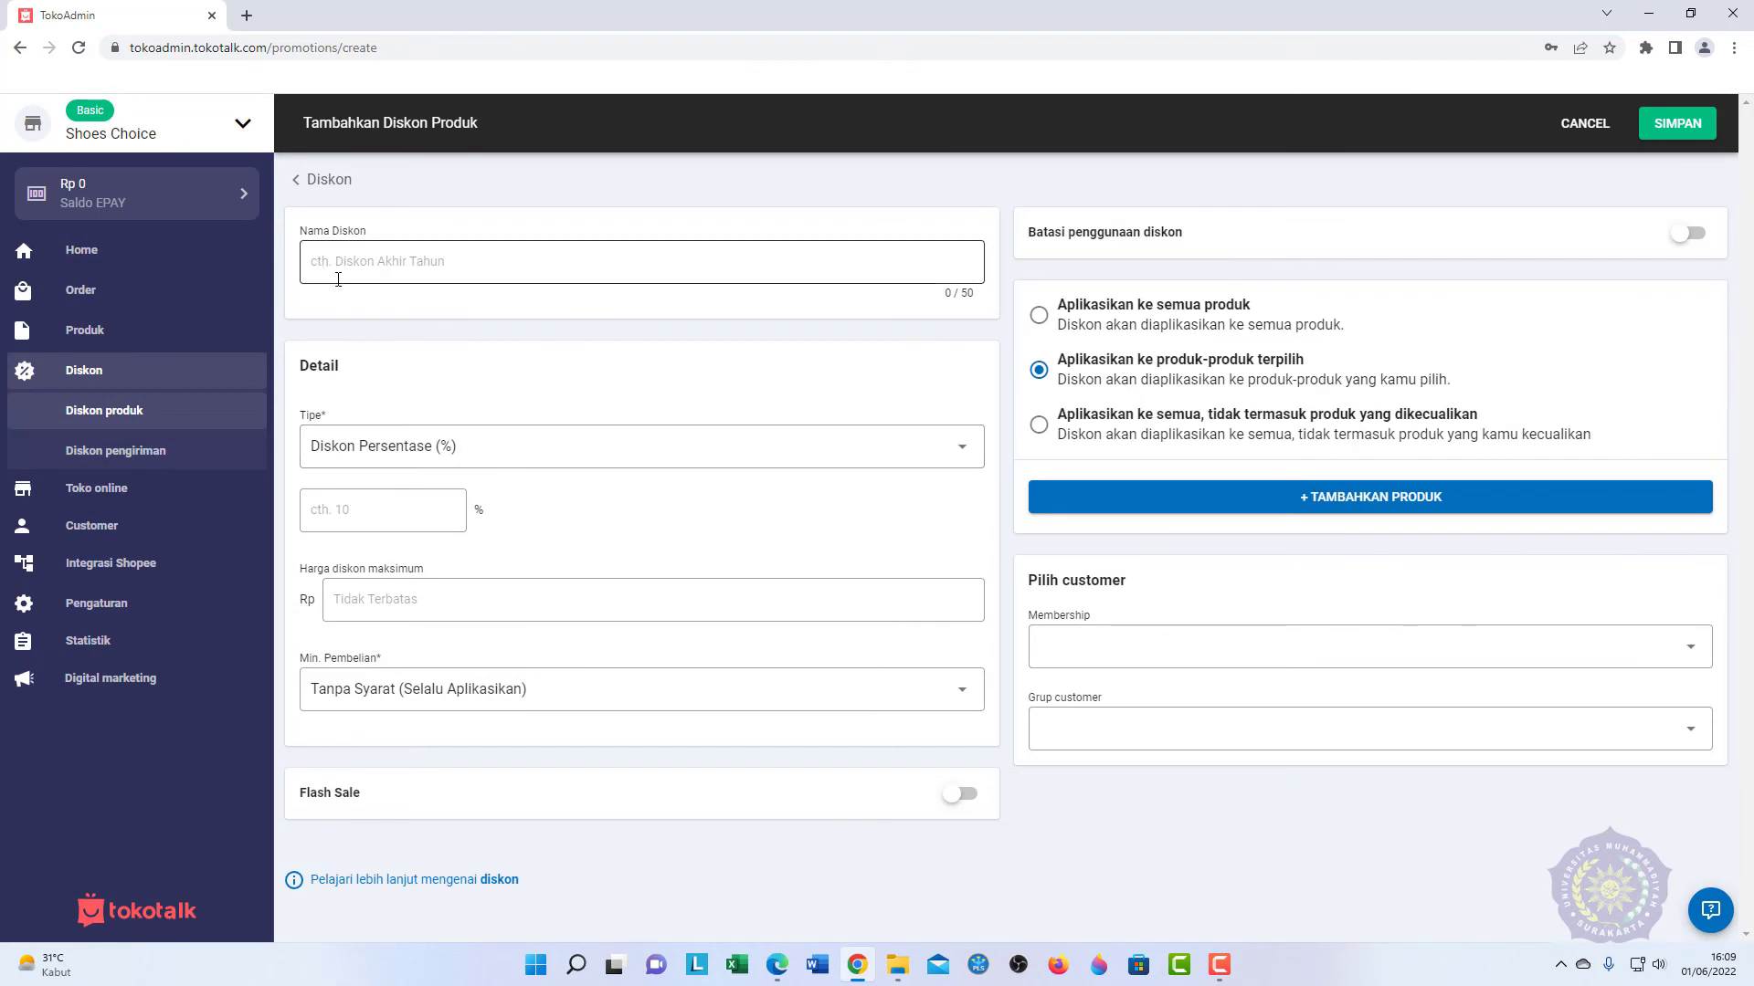
Step: Examine the discount name field and the available discount types, keeping Diskon Persentase (%)
click(391, 261)
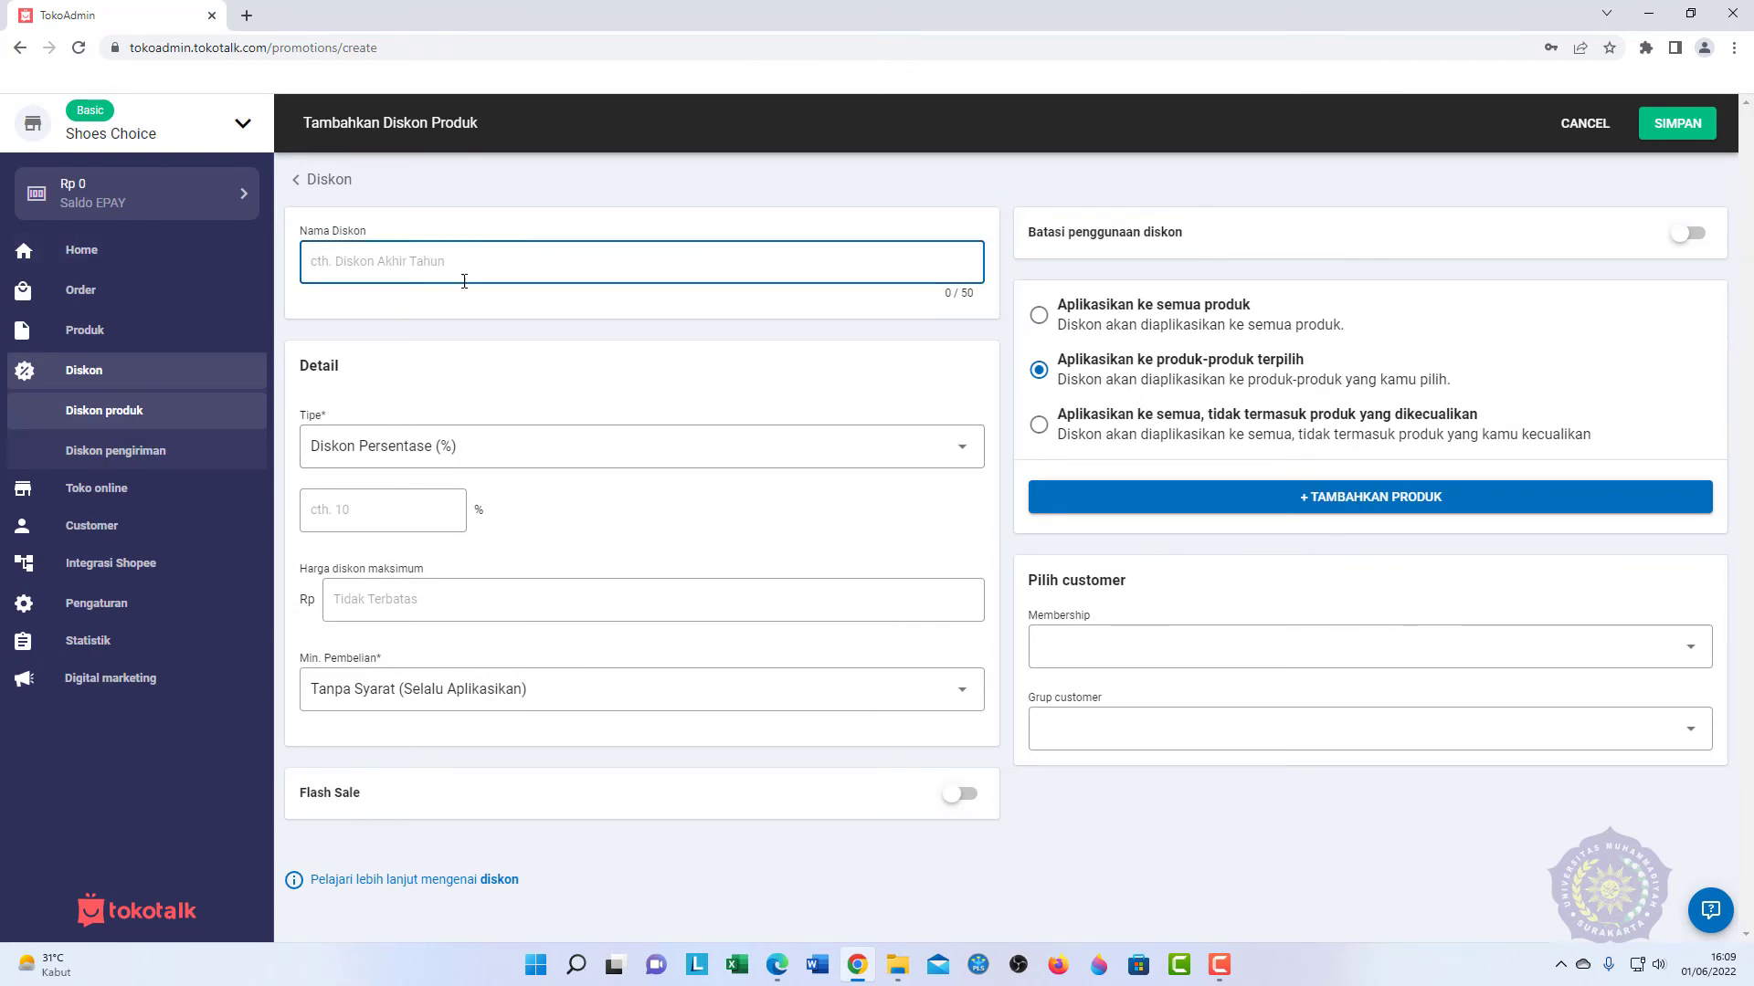
click(532, 450)
click(537, 399)
click(532, 446)
click(538, 403)
click(527, 450)
click(545, 393)
click(509, 454)
click(577, 376)
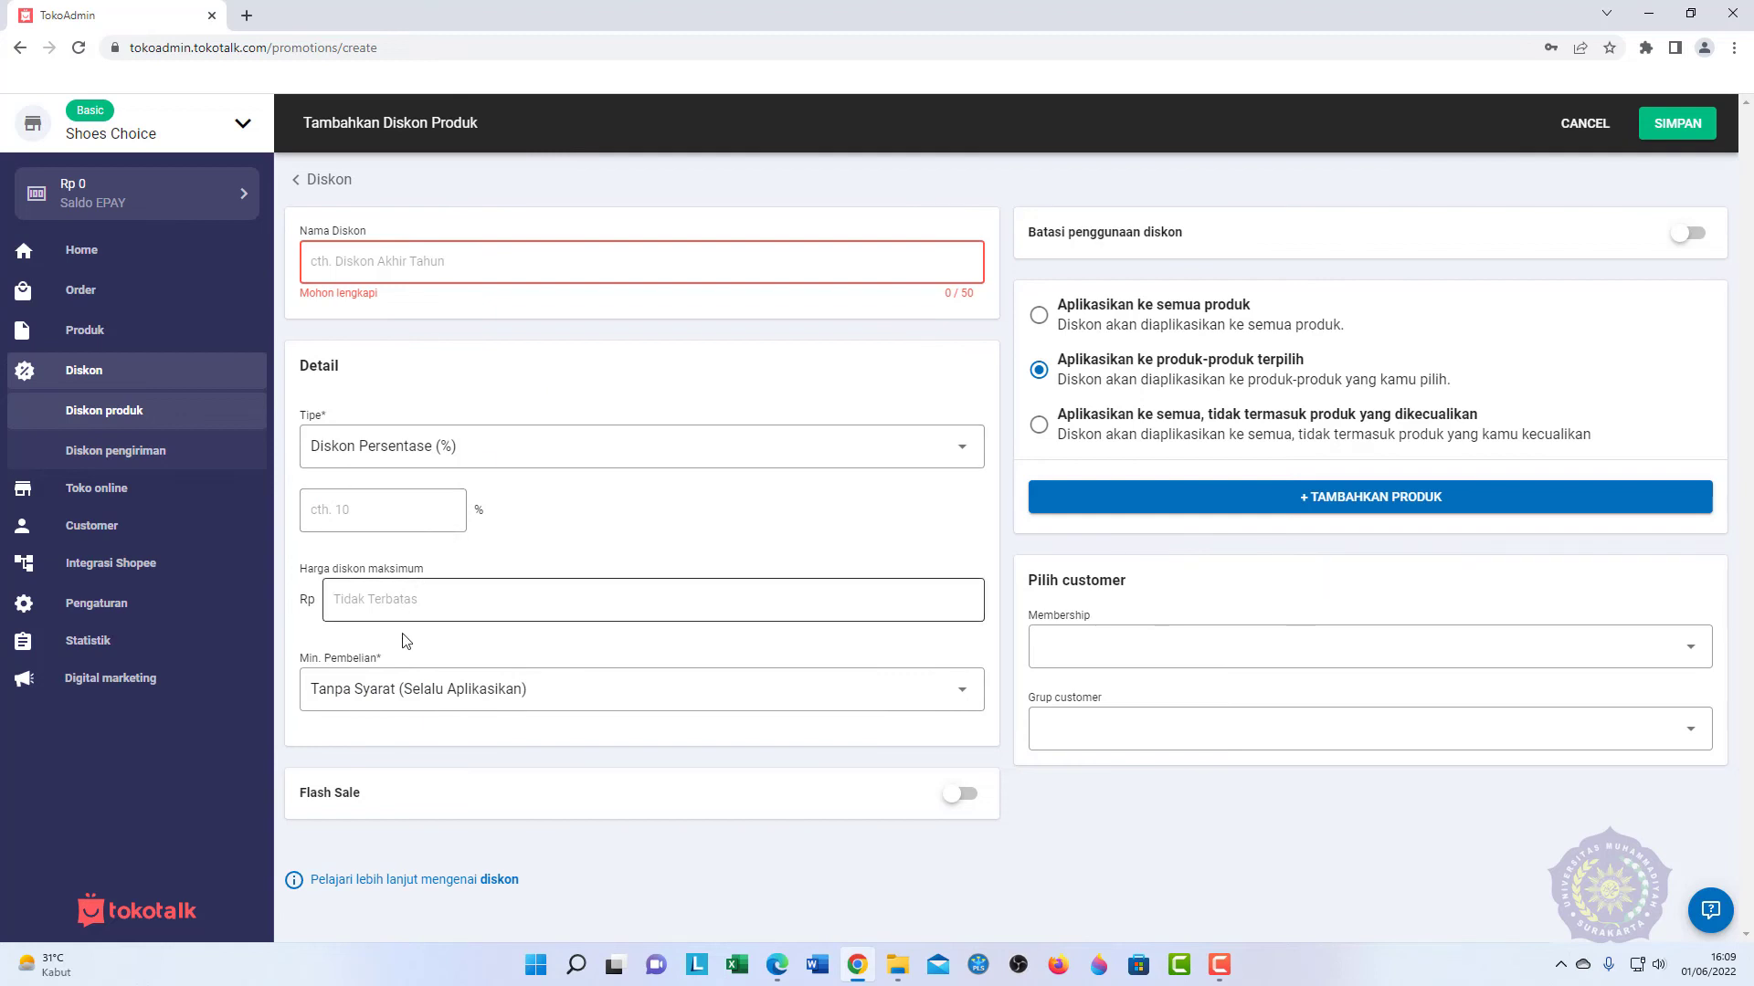
Step: Check the Min. Pembelian options, keeping Tanpa Syarat (Selalu Aplikasikan), and switch Flash Sale on and back off
click(423, 701)
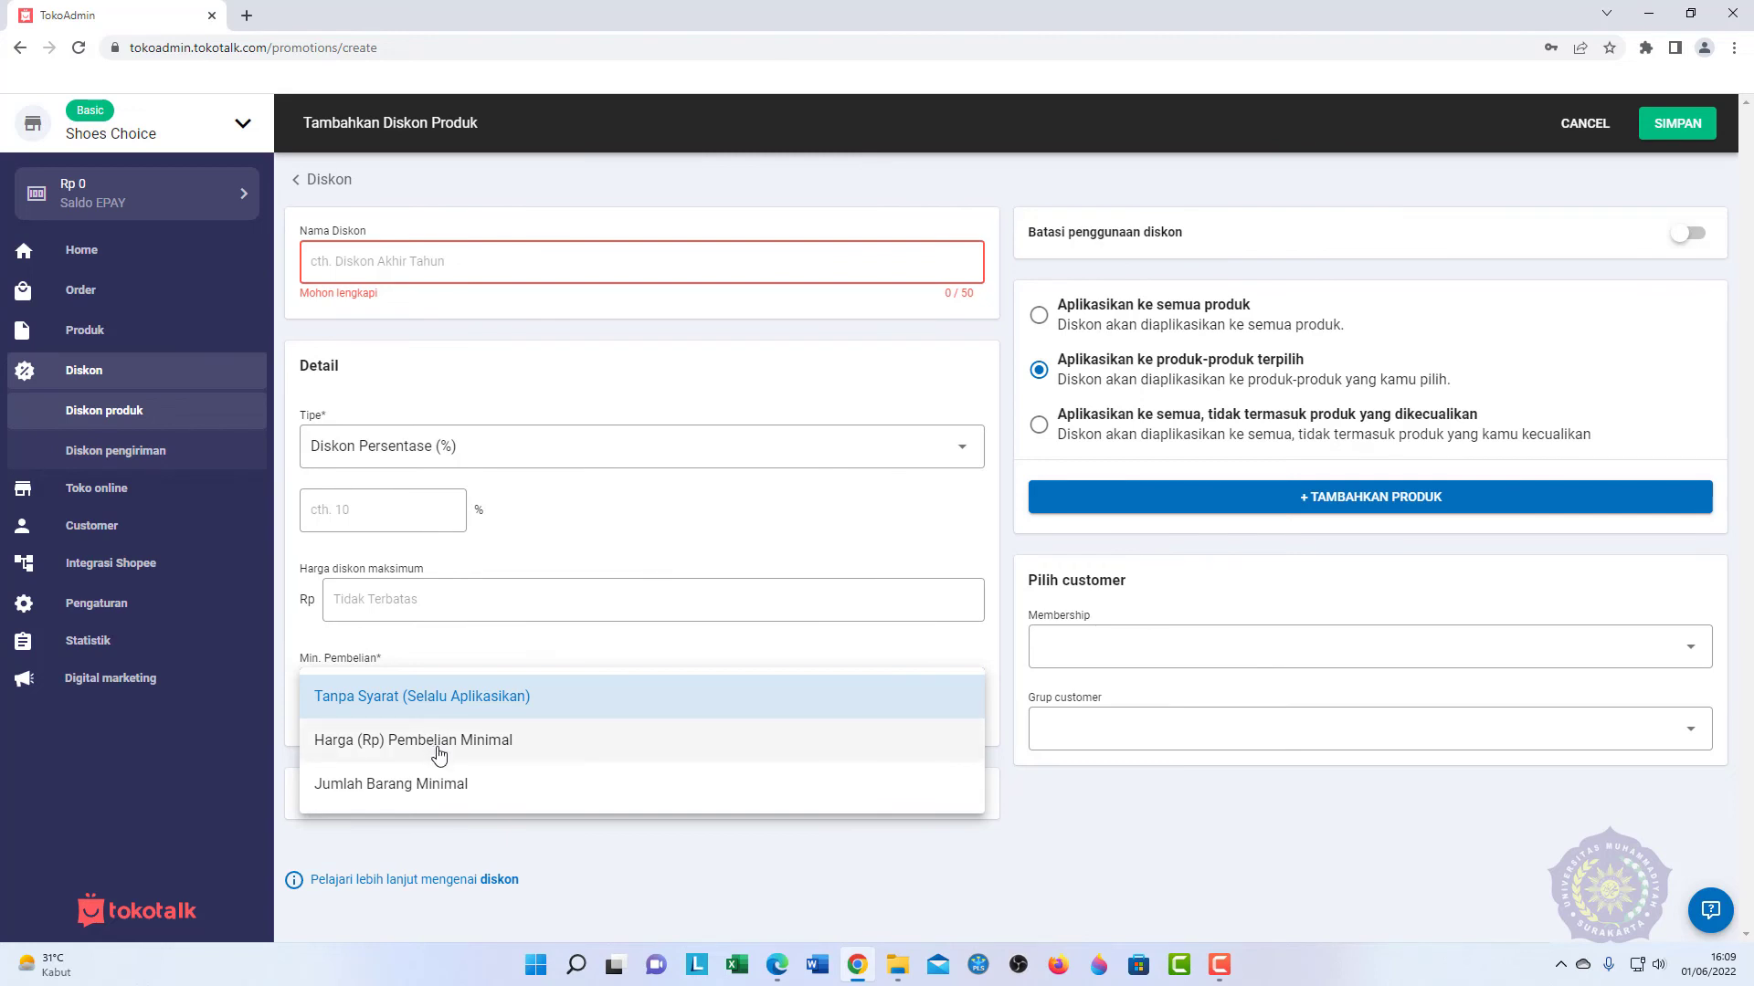
click(489, 646)
click(963, 793)
scroll(908, 774, down, 2)
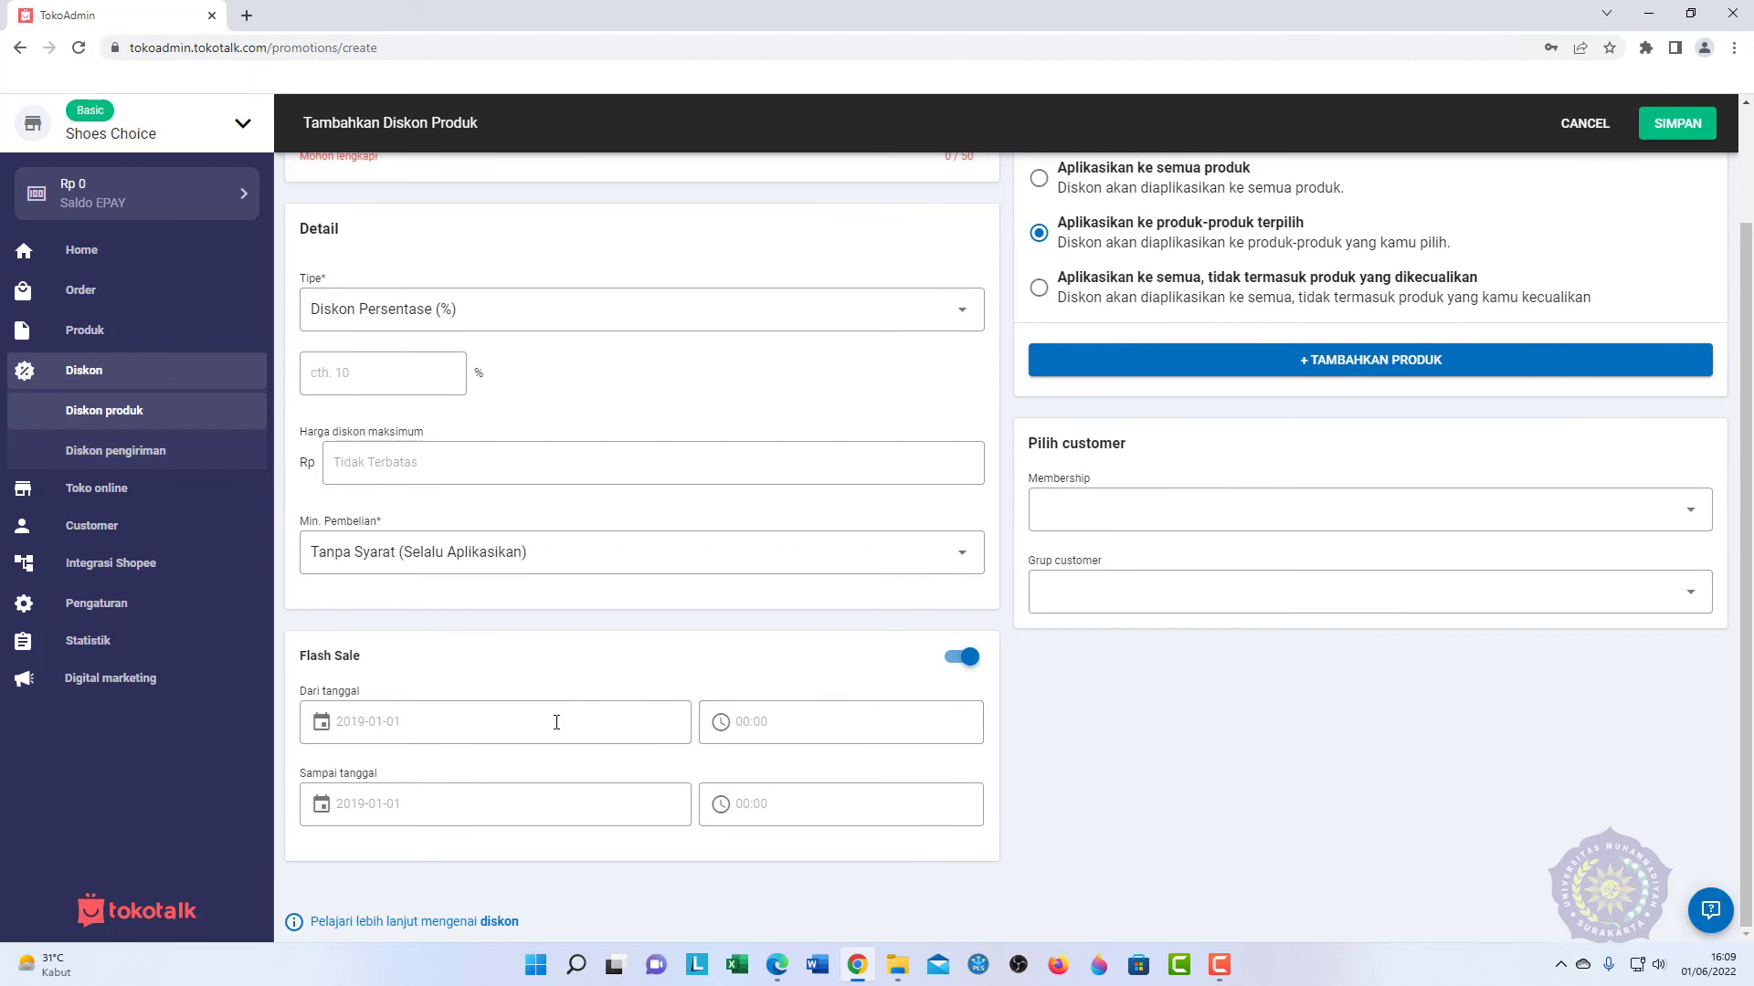
click(964, 657)
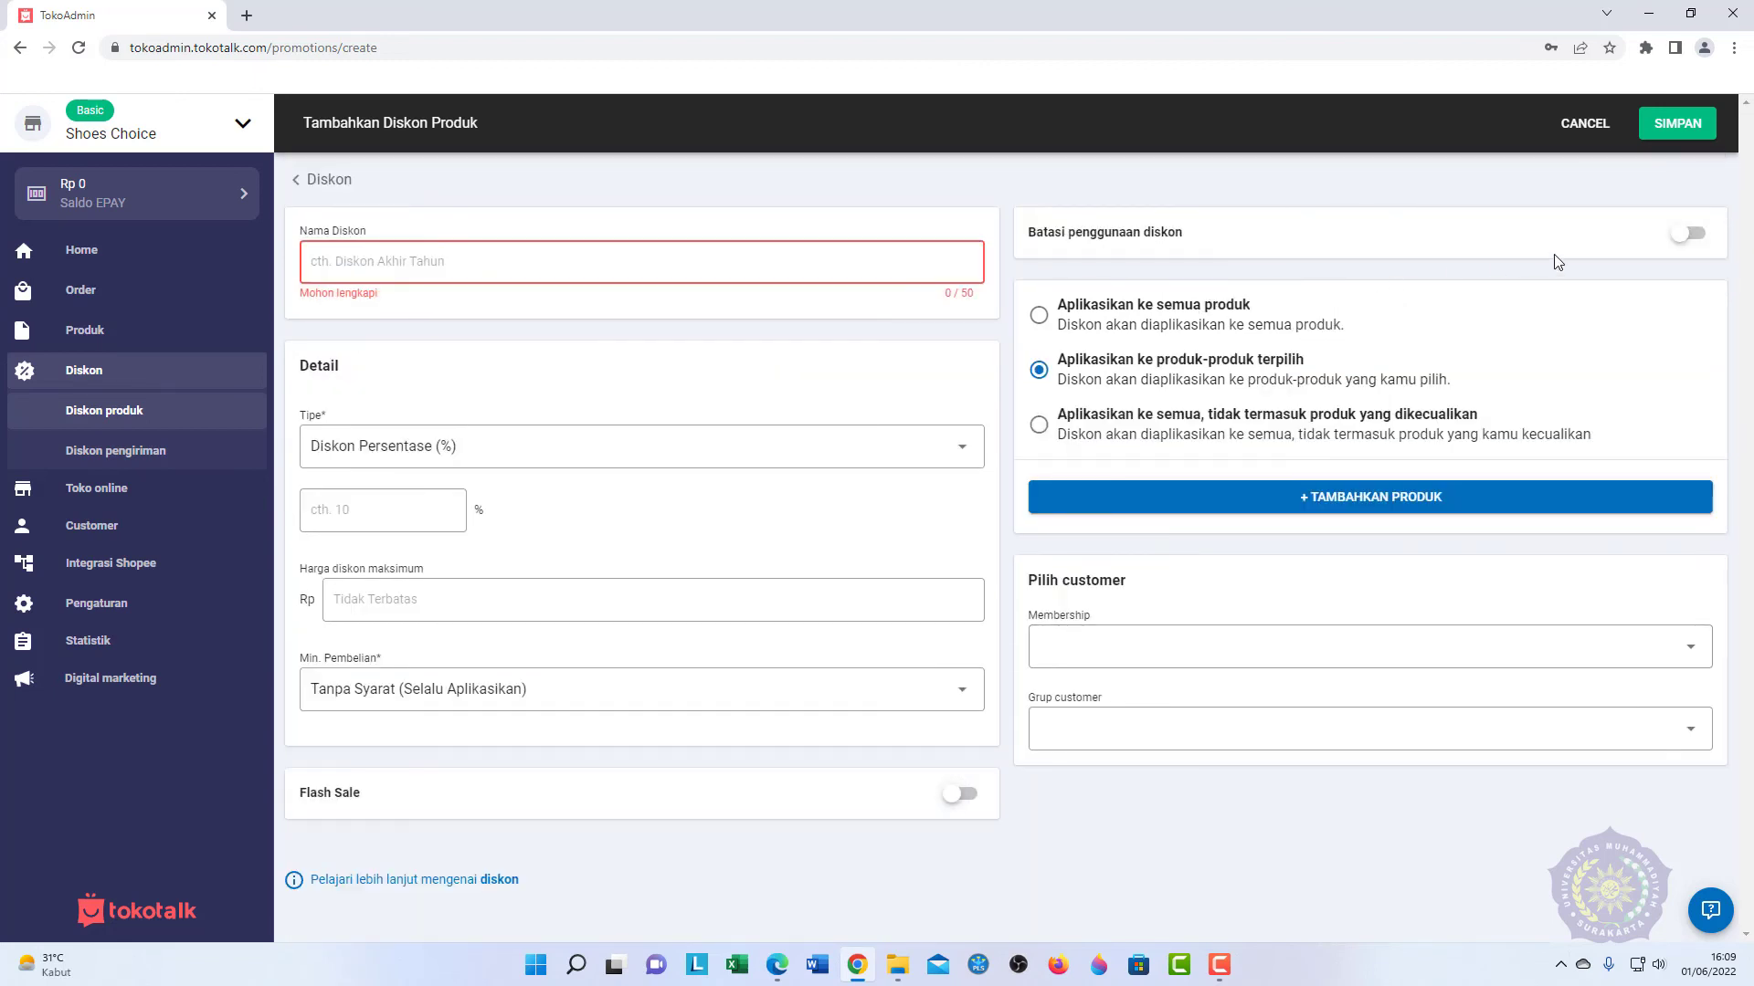
Step: Check the Batasi penggunaan diskon quota option, leave it off, and open the Diskon pengiriman page without saving the product discount
click(1686, 234)
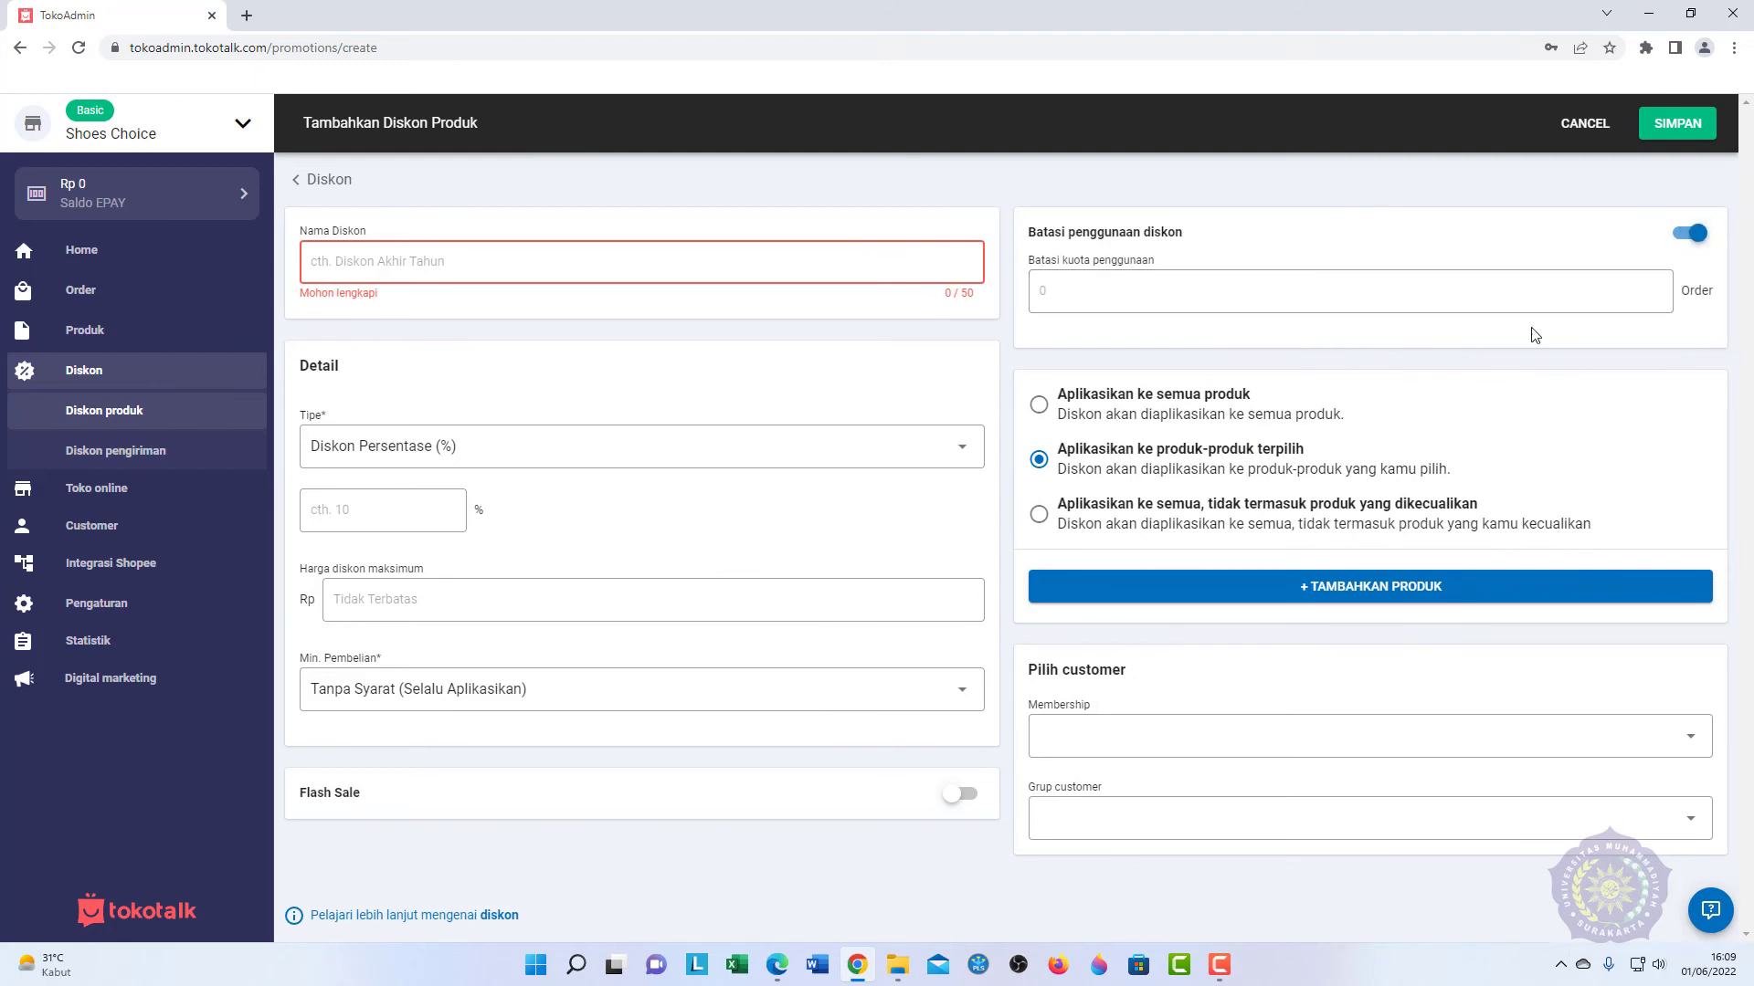
click(1697, 243)
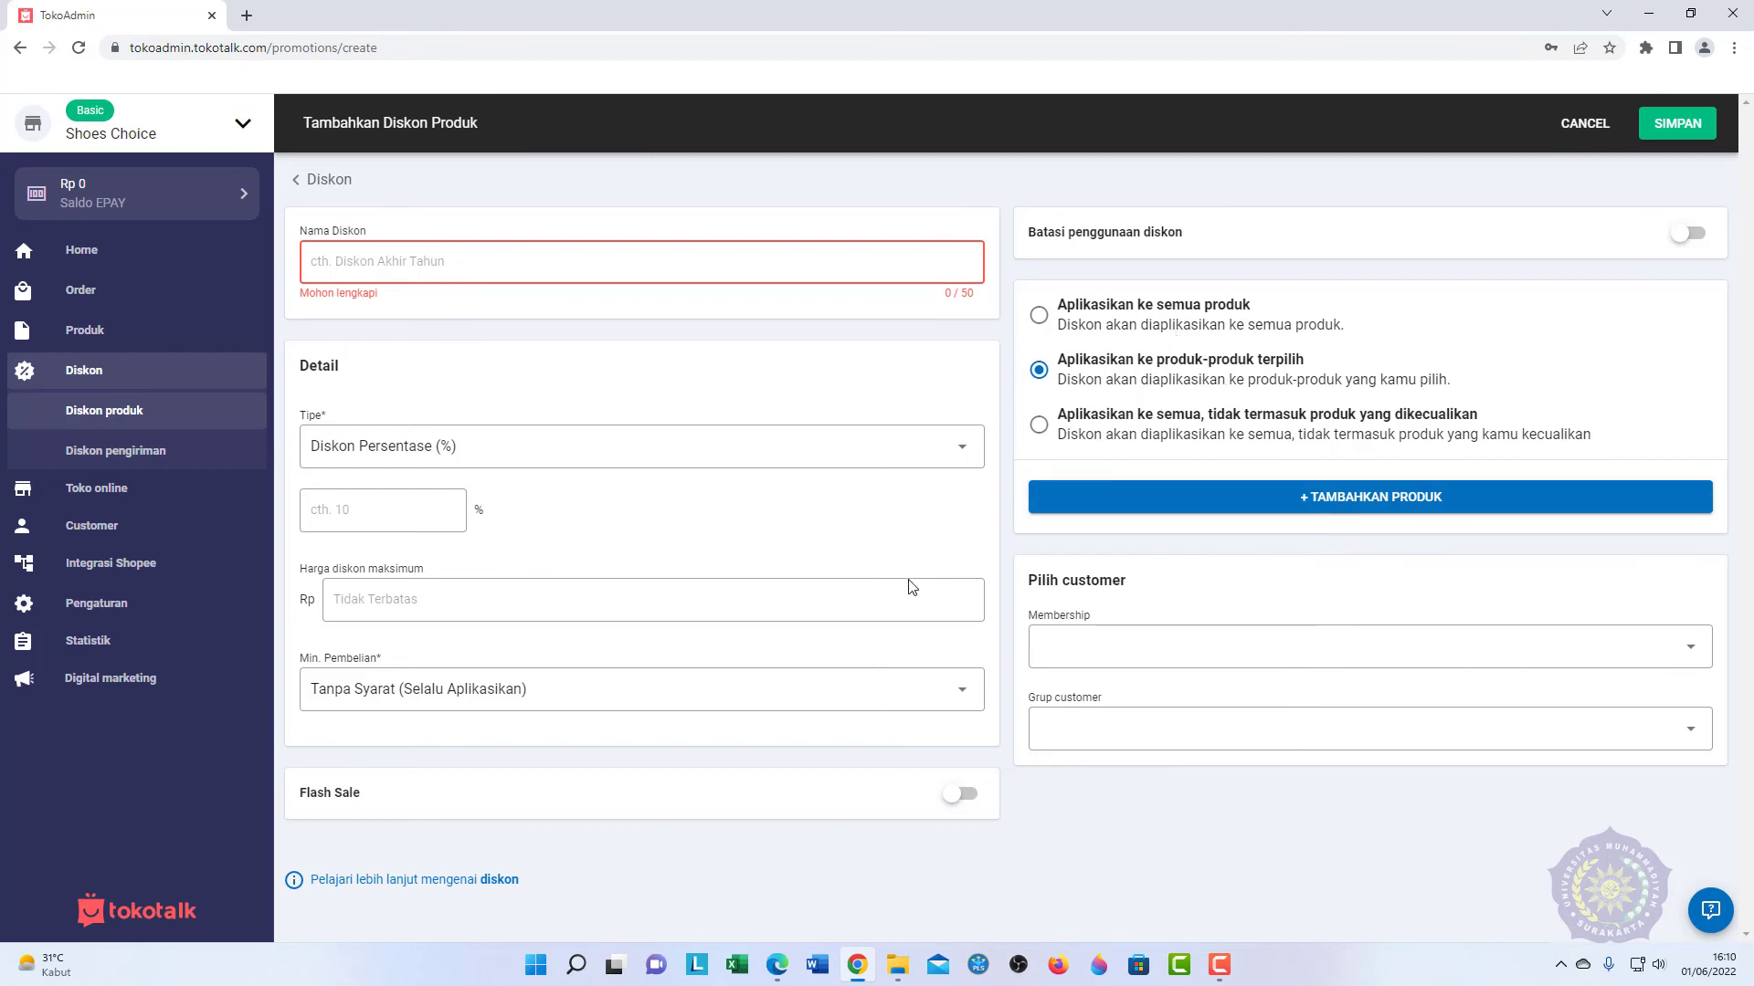
click(166, 466)
click(1041, 577)
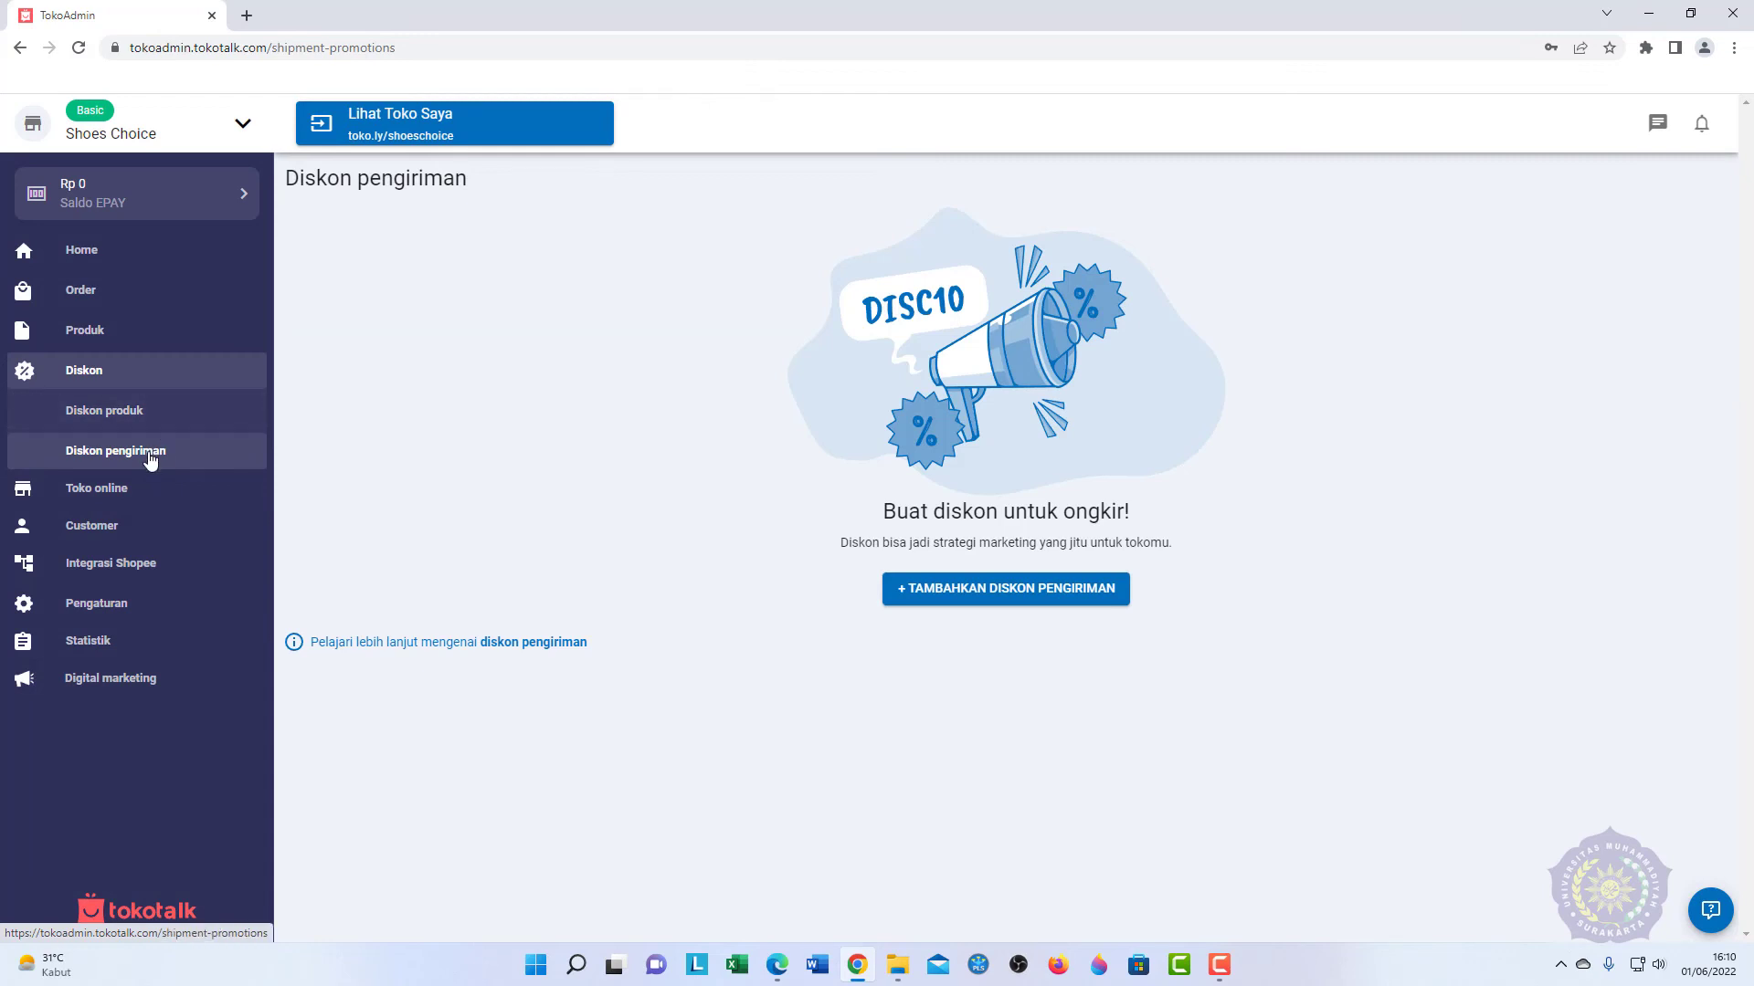
Step: Open the Domain & SEO page of the online store and examine the URL Toko and Domain Custom sections
click(171, 491)
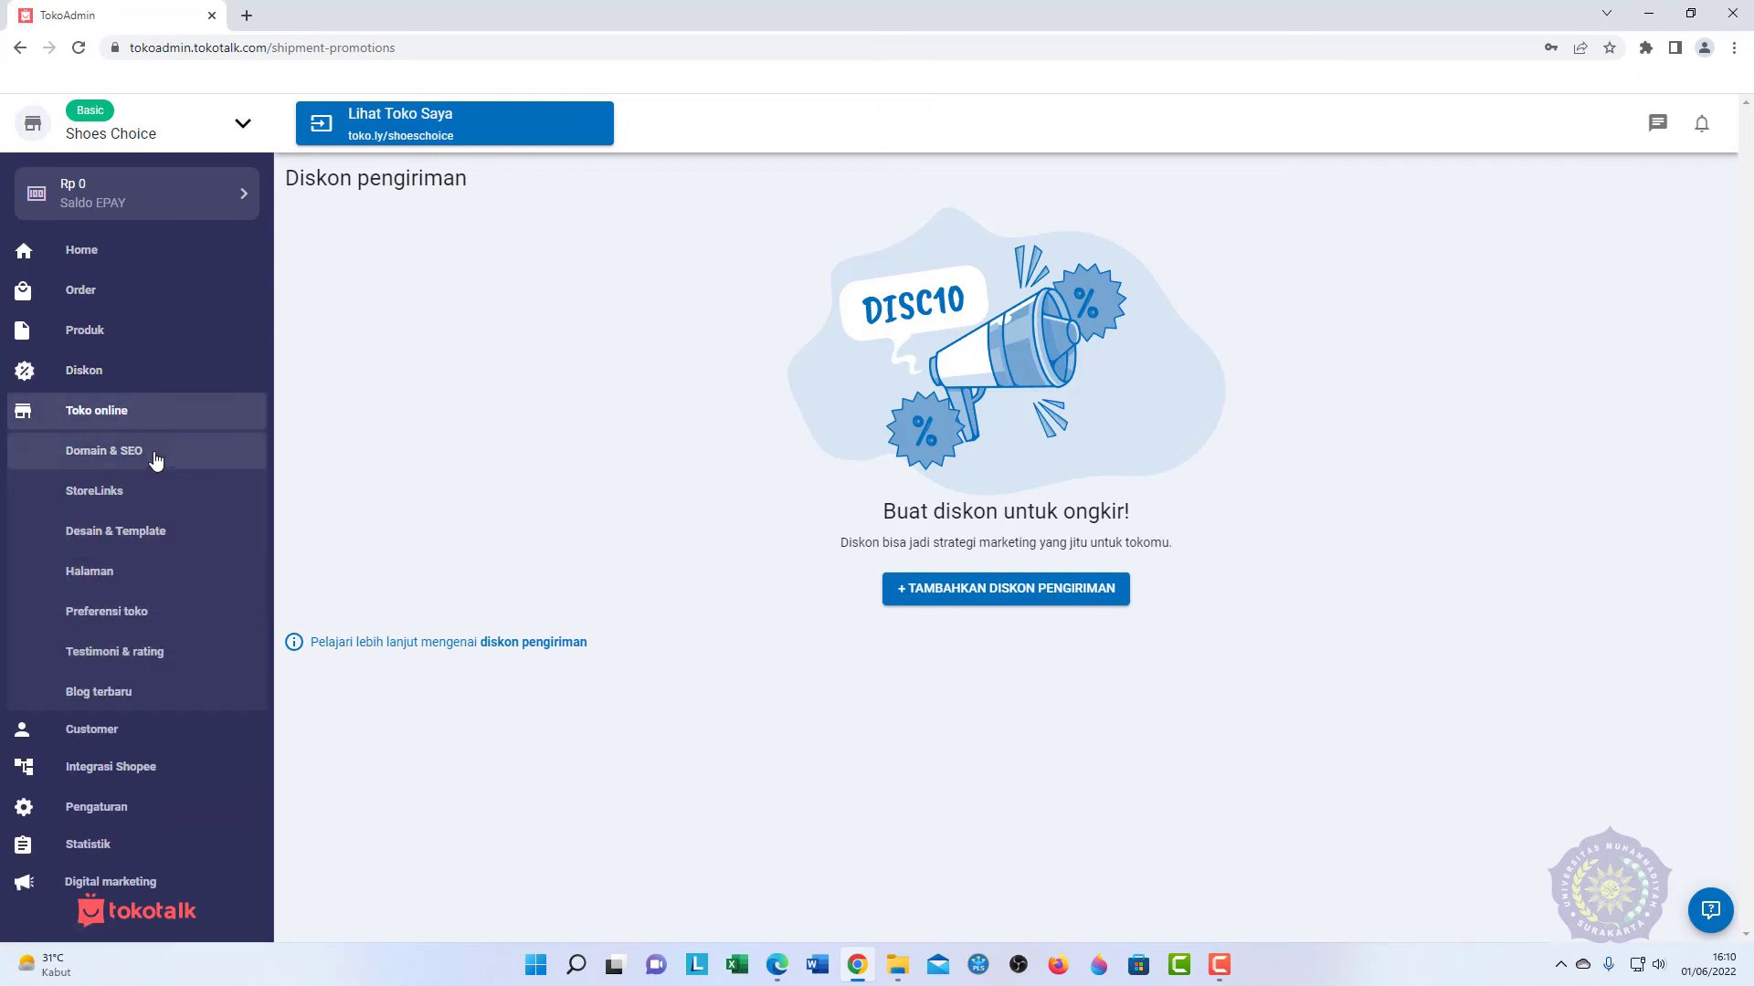
click(152, 455)
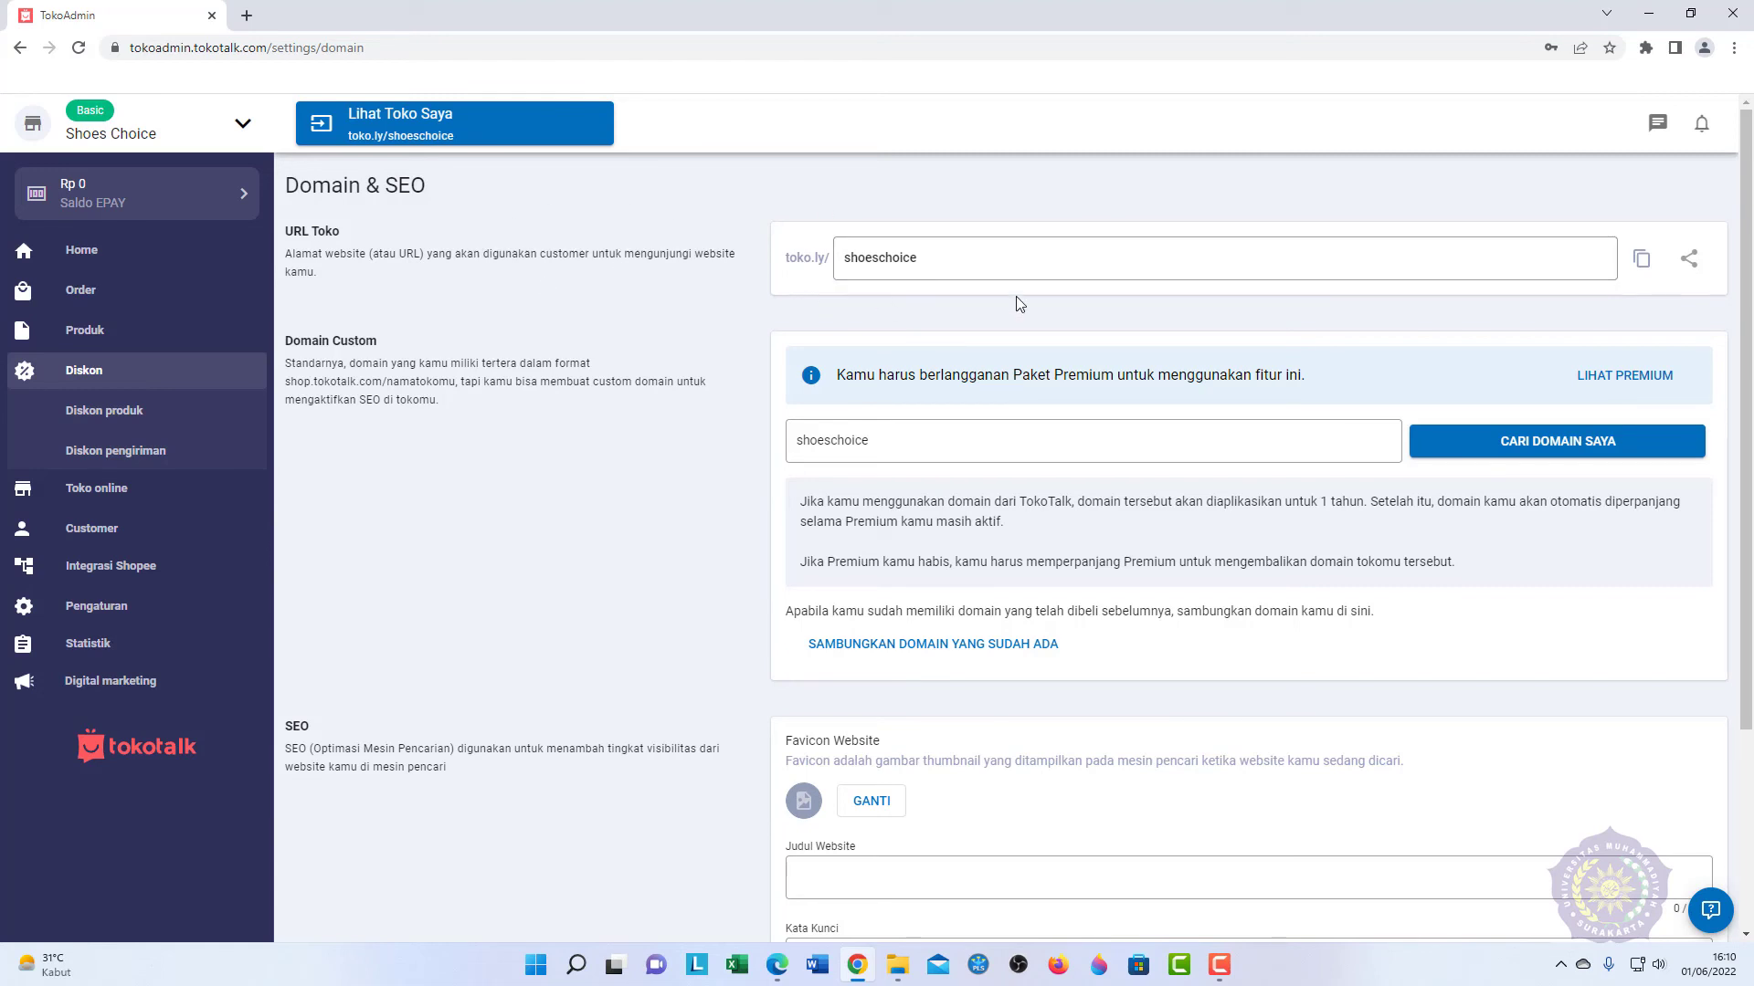
drag(785, 263, 814, 259)
click(1029, 318)
drag(896, 444, 797, 442)
click(677, 440)
drag(789, 263, 829, 265)
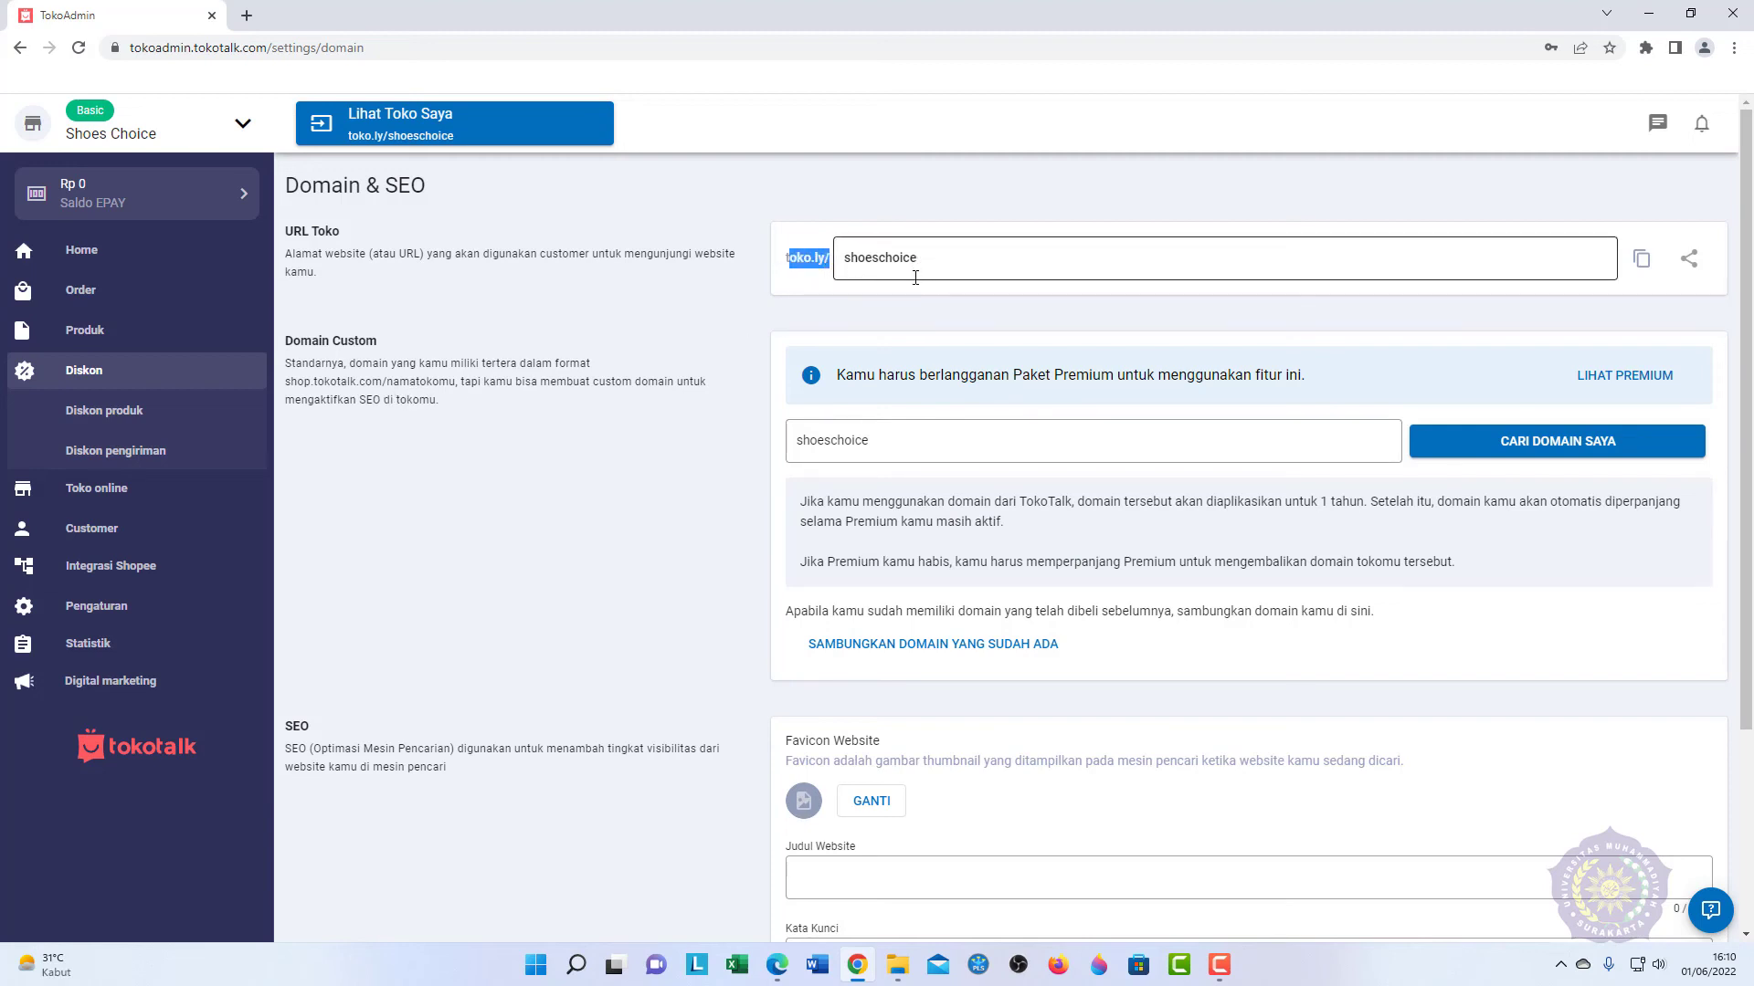
Step: Set the SEO website title (Judul Website) to Shoes Choice, leave the keyword field empty, and save the changes
scroll(908, 294, down, 3)
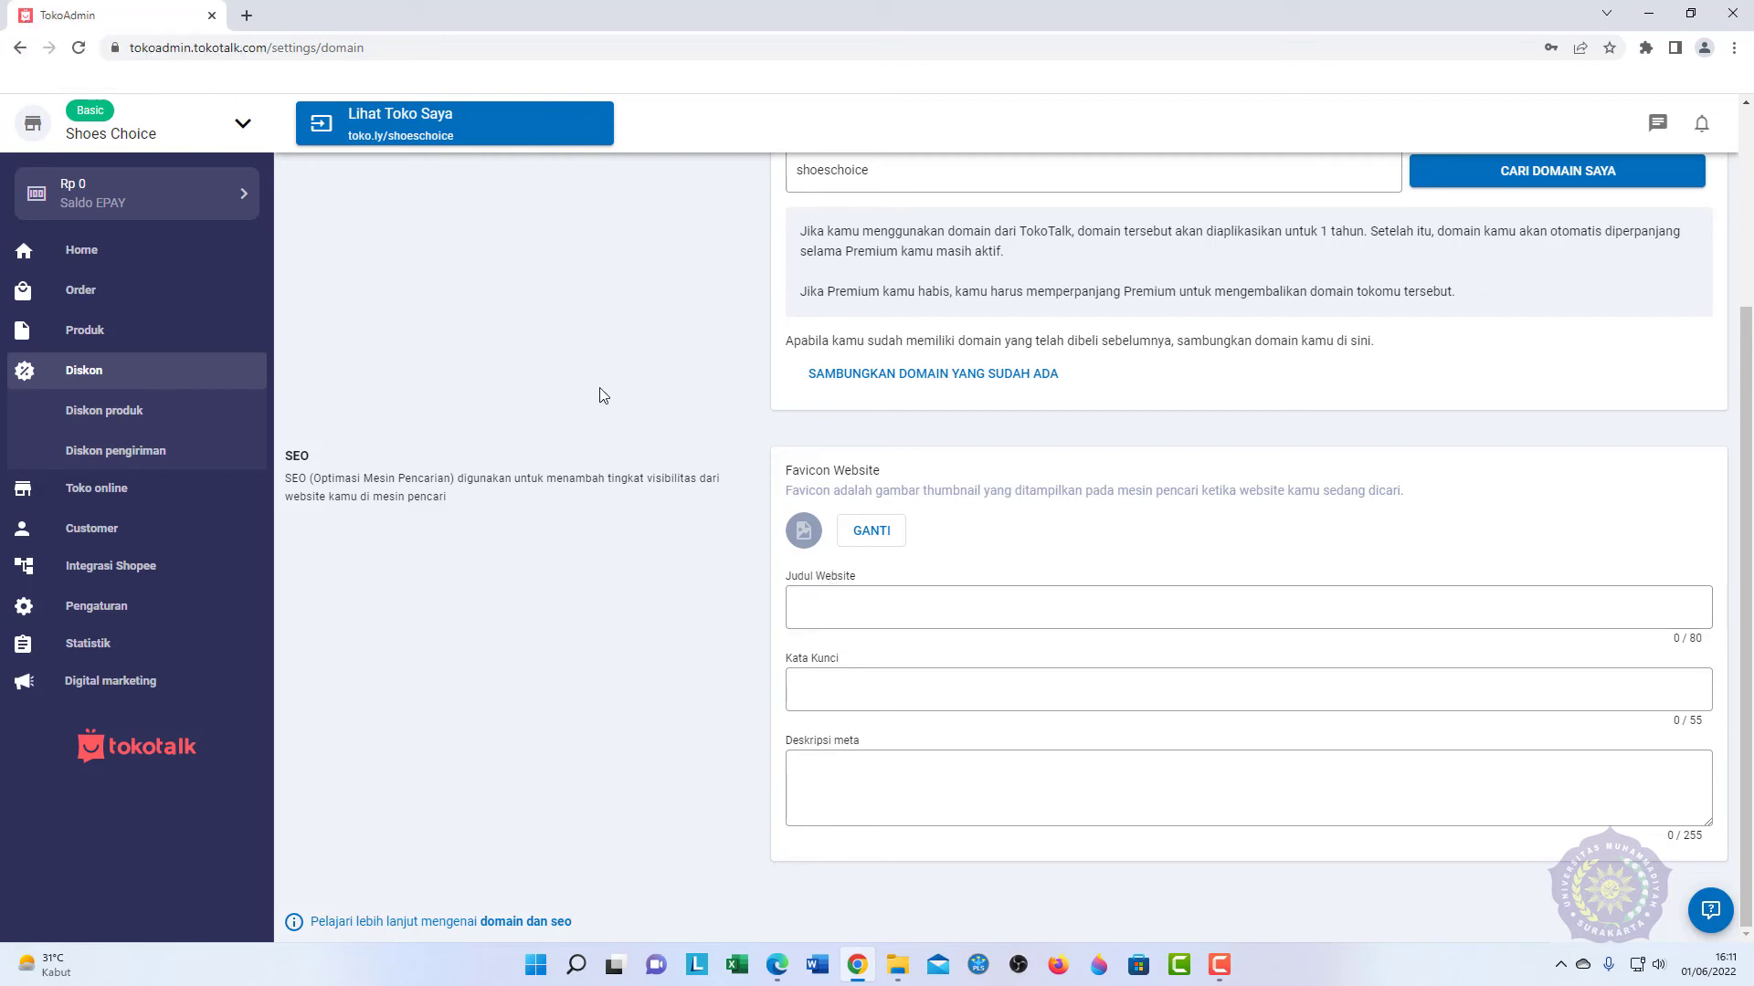
click(874, 602)
text(Tok)
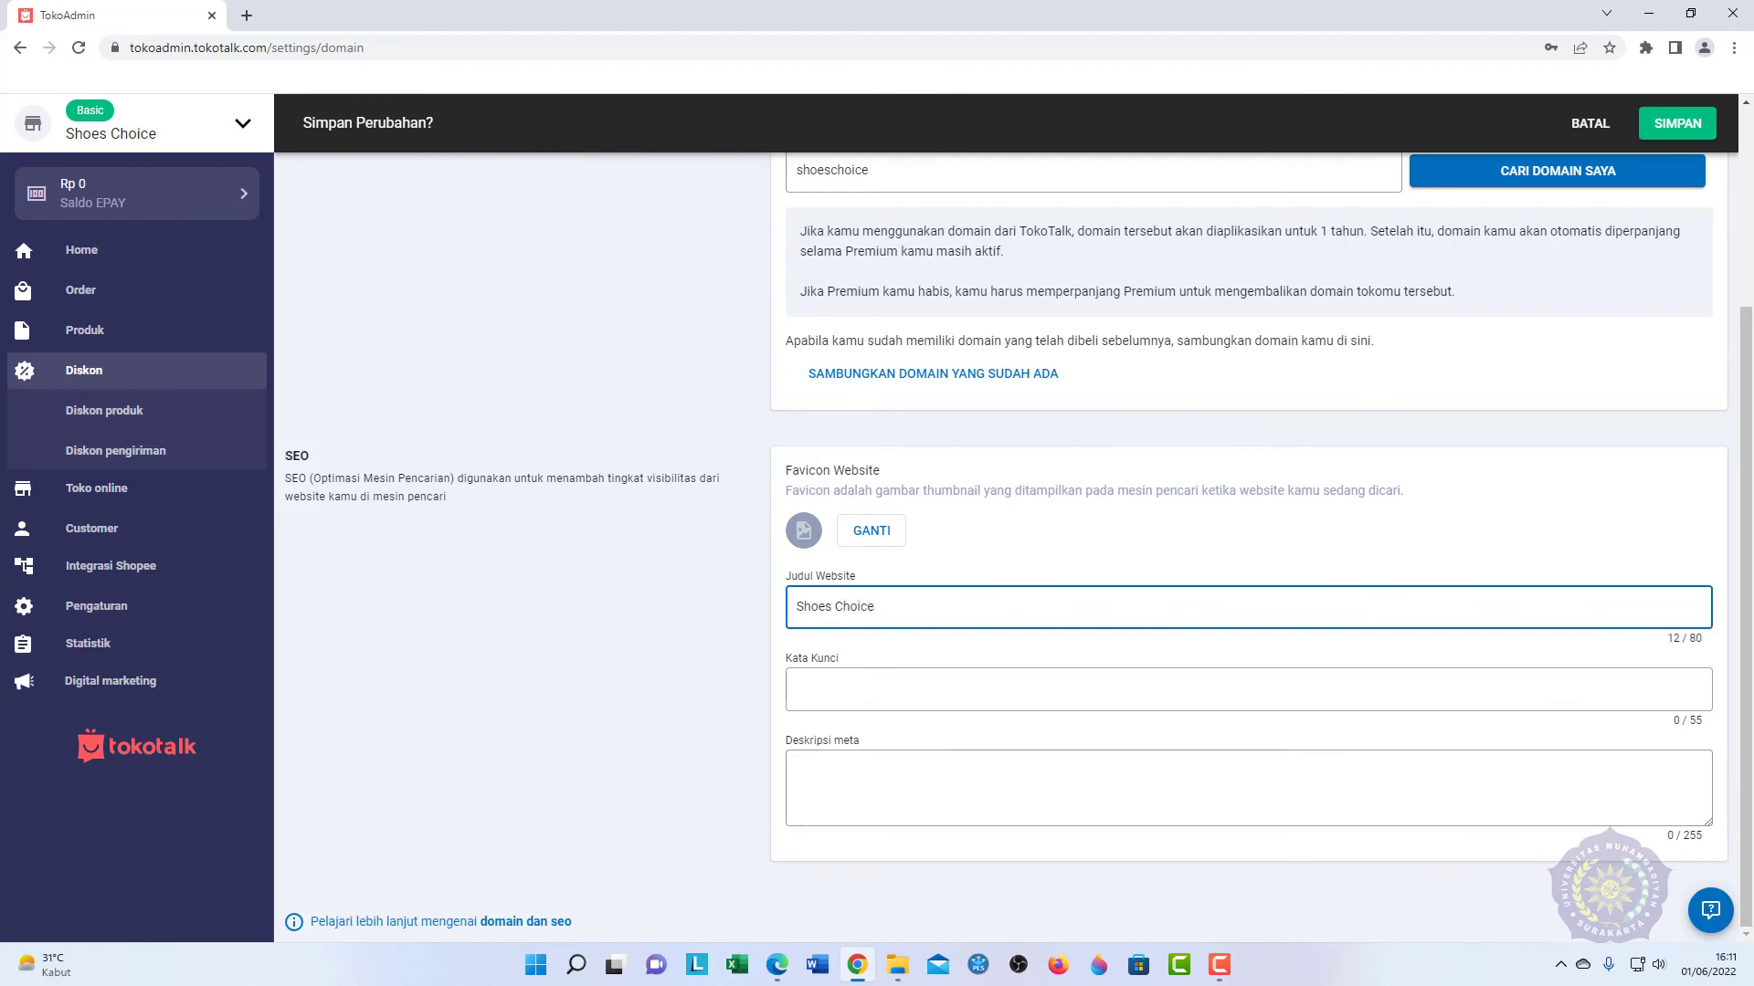
click(848, 691)
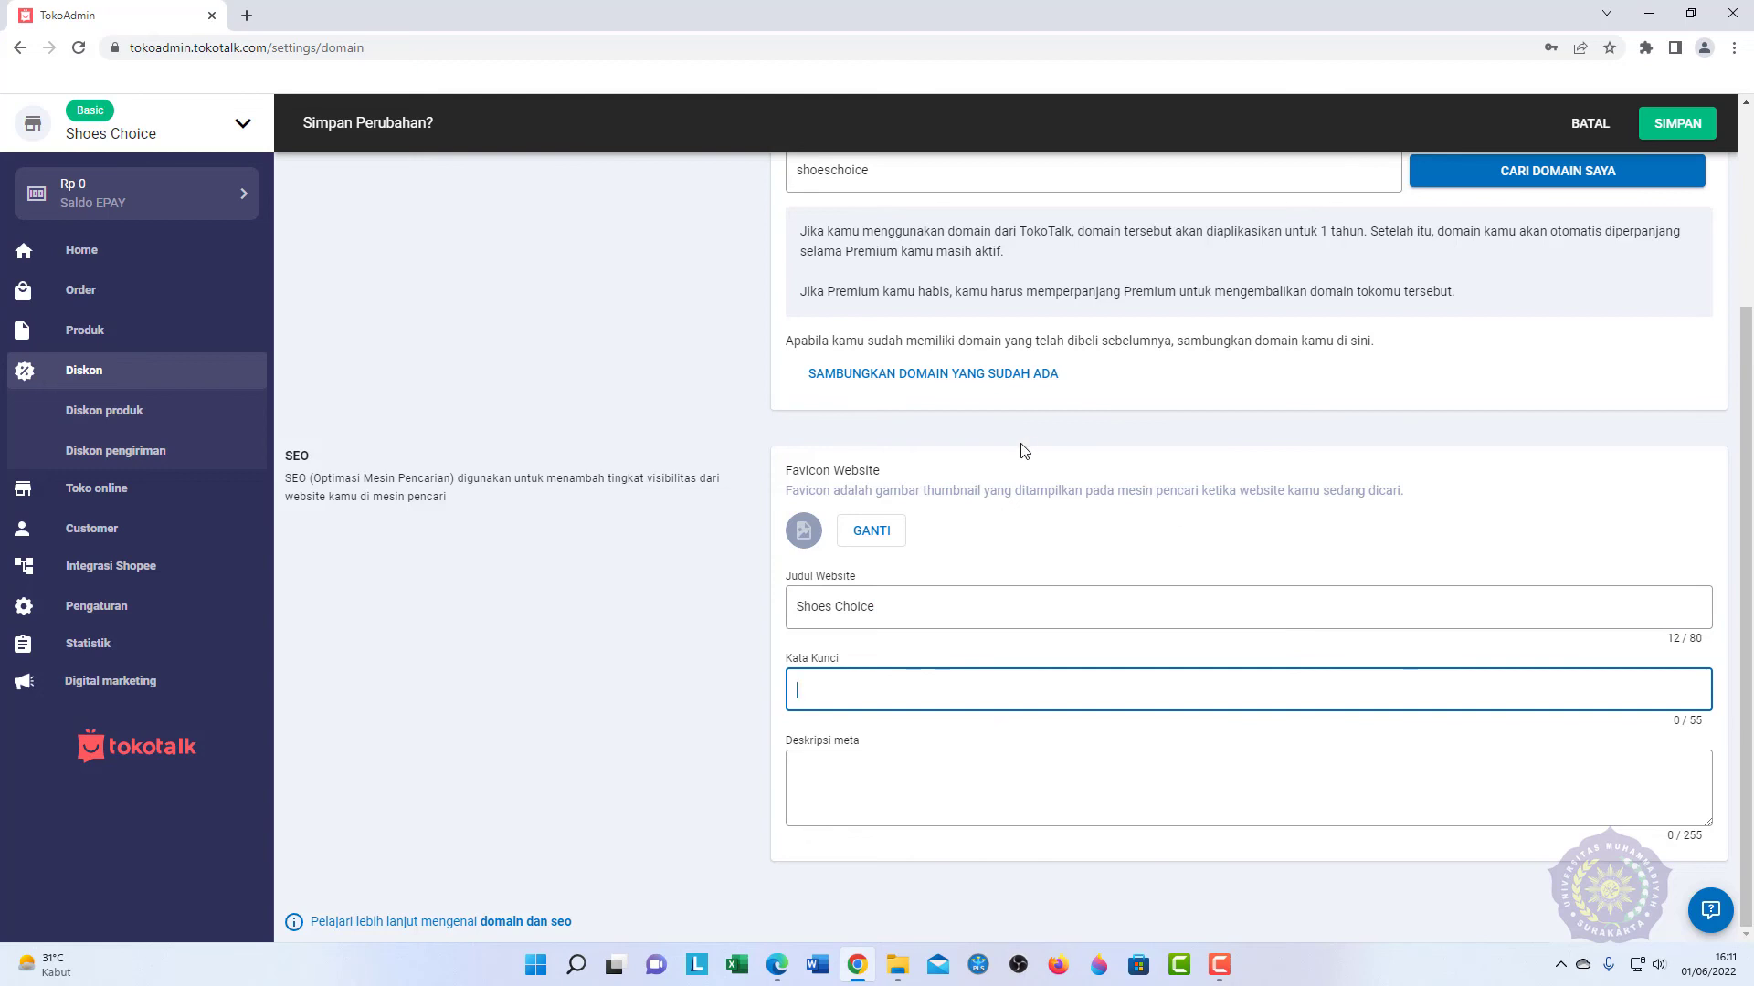
click(1656, 135)
click(959, 197)
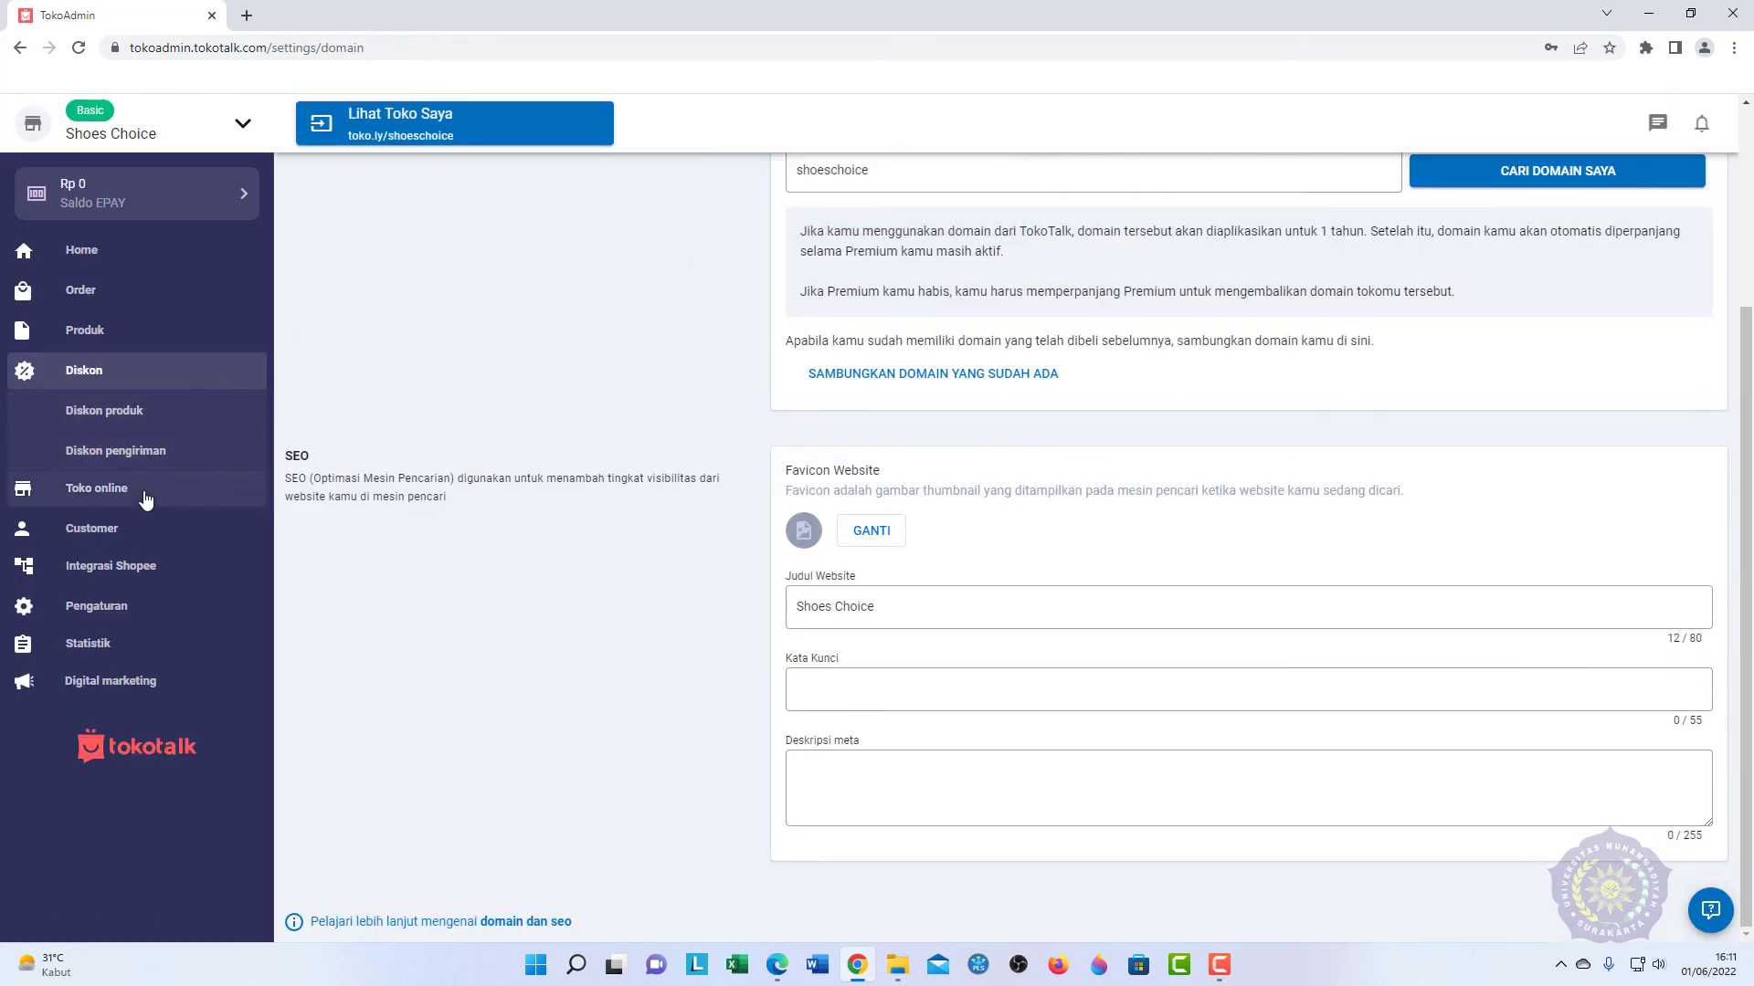
Step: Look through the Semua customer, Grup customer and Program membership pages, followed by the Integrasi Shopee page
click(143, 532)
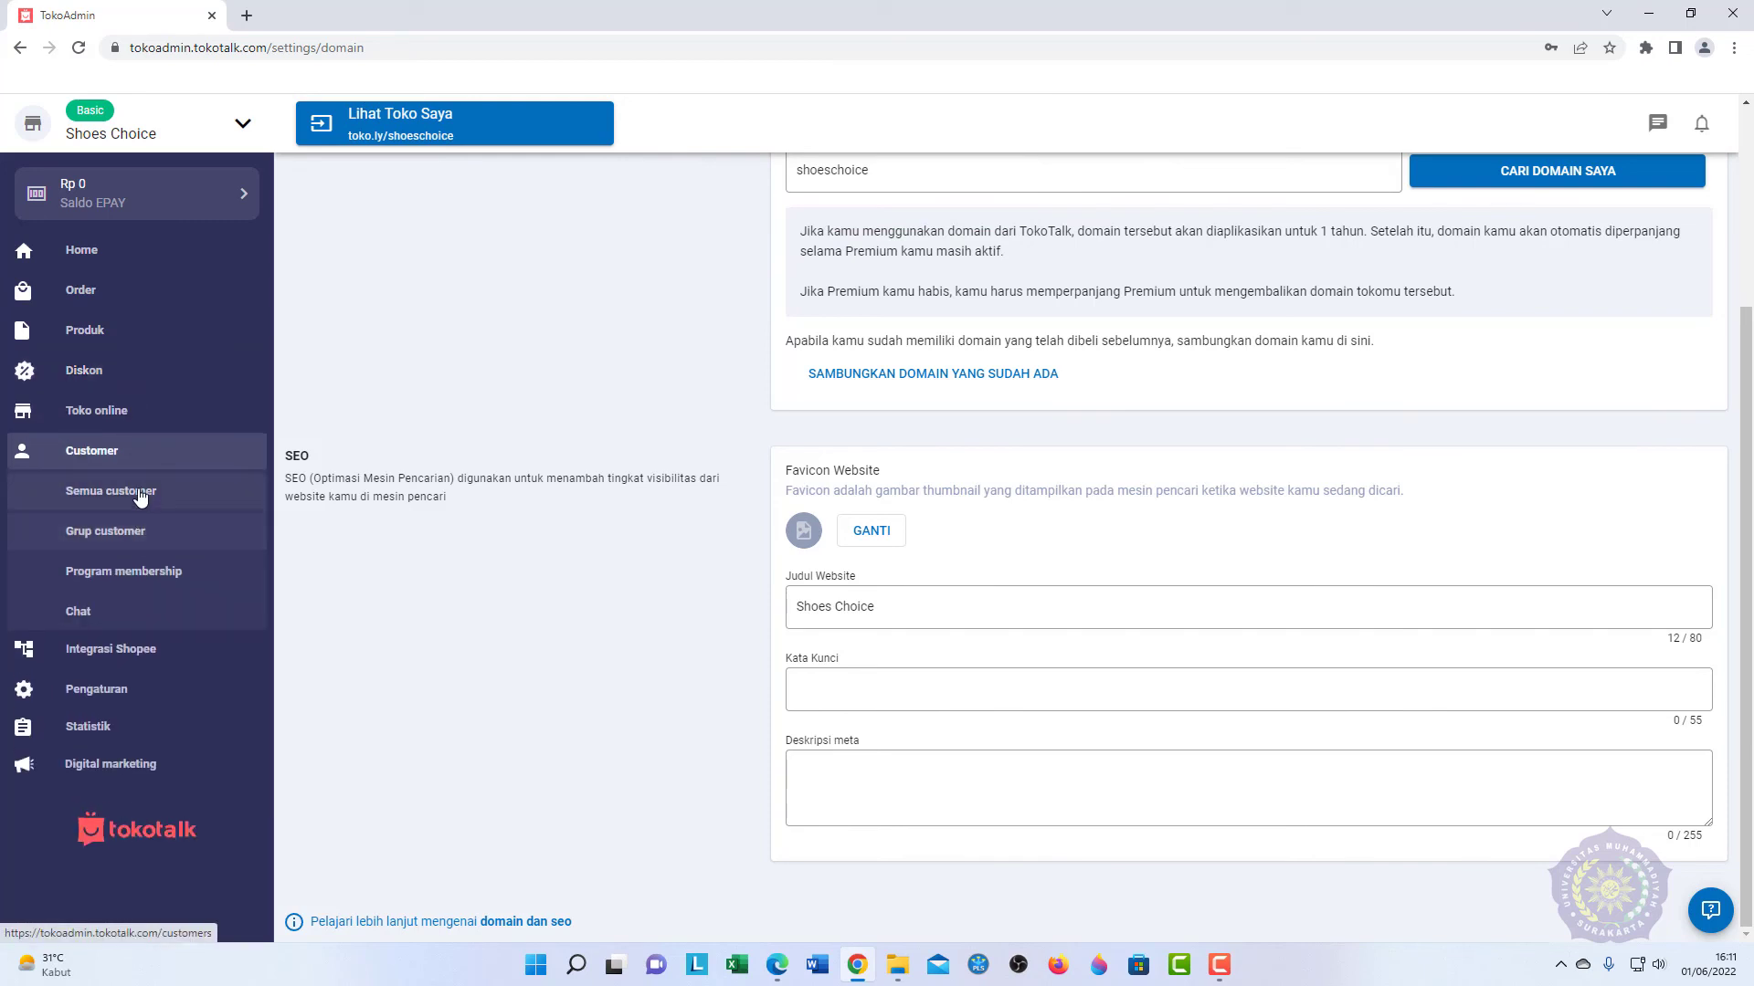
click(140, 496)
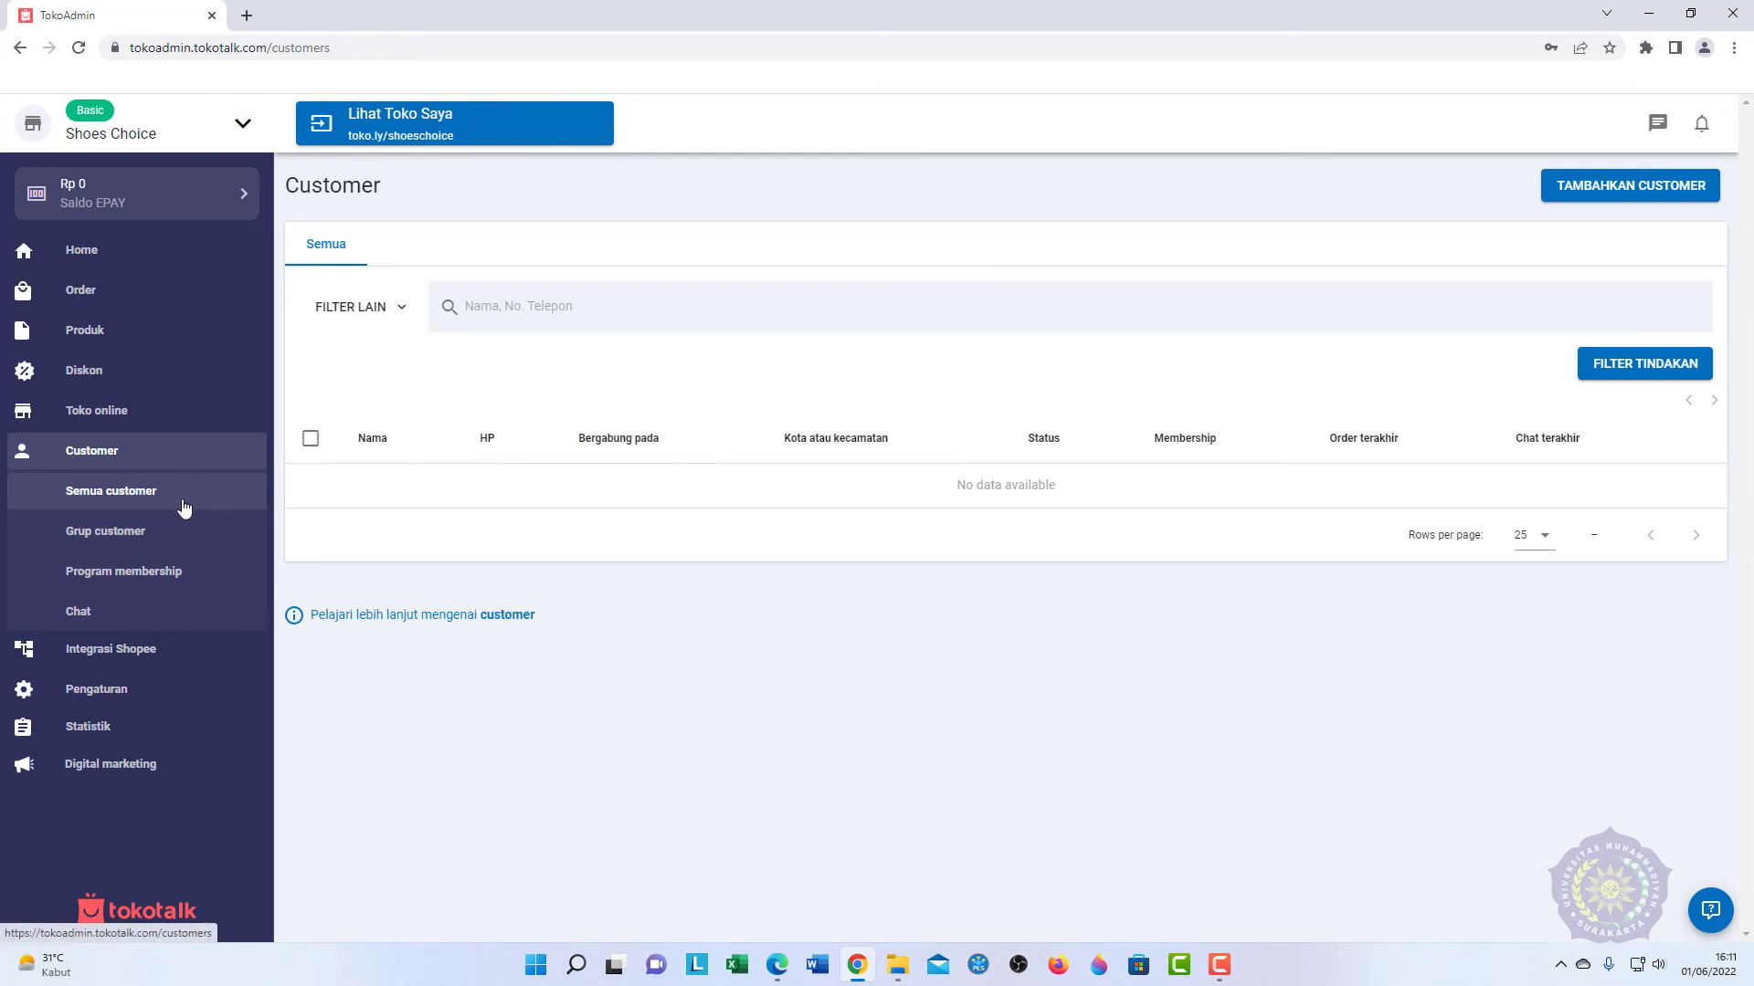
click(205, 539)
click(185, 574)
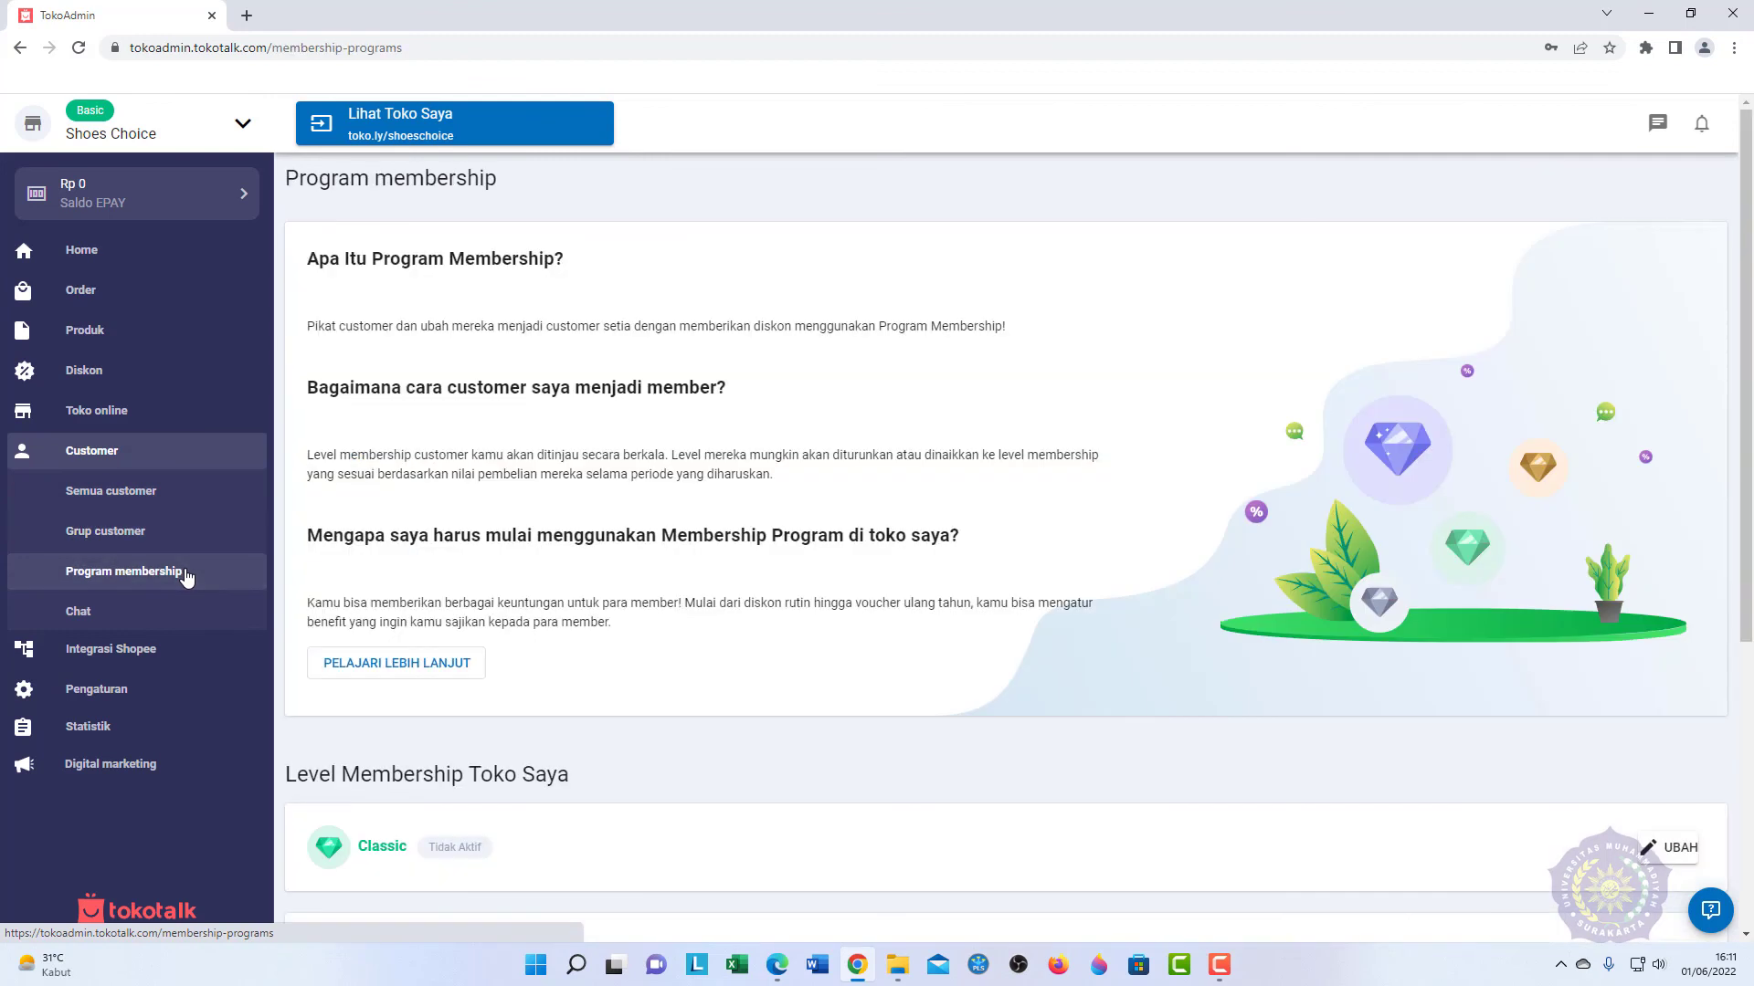
scroll(194, 585, down, 1)
click(155, 648)
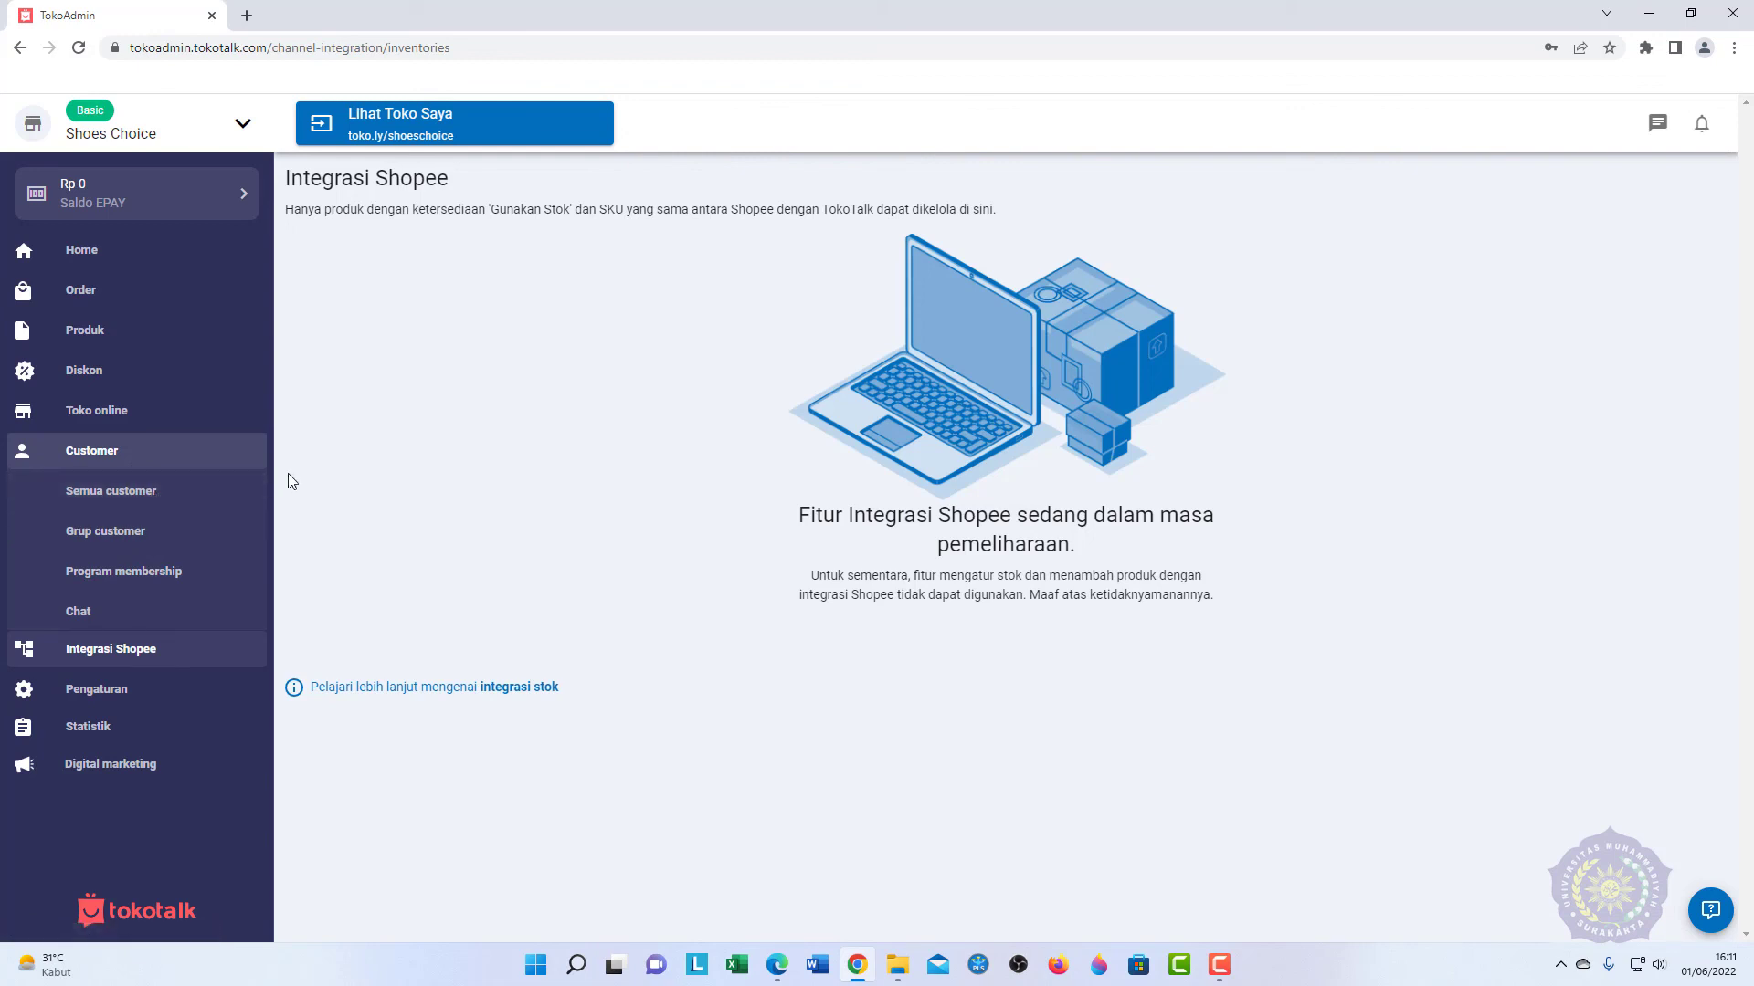
Step: Open the Preferensi settings and review the Metode pembayaran page, dismissing the identity verification notice
click(167, 696)
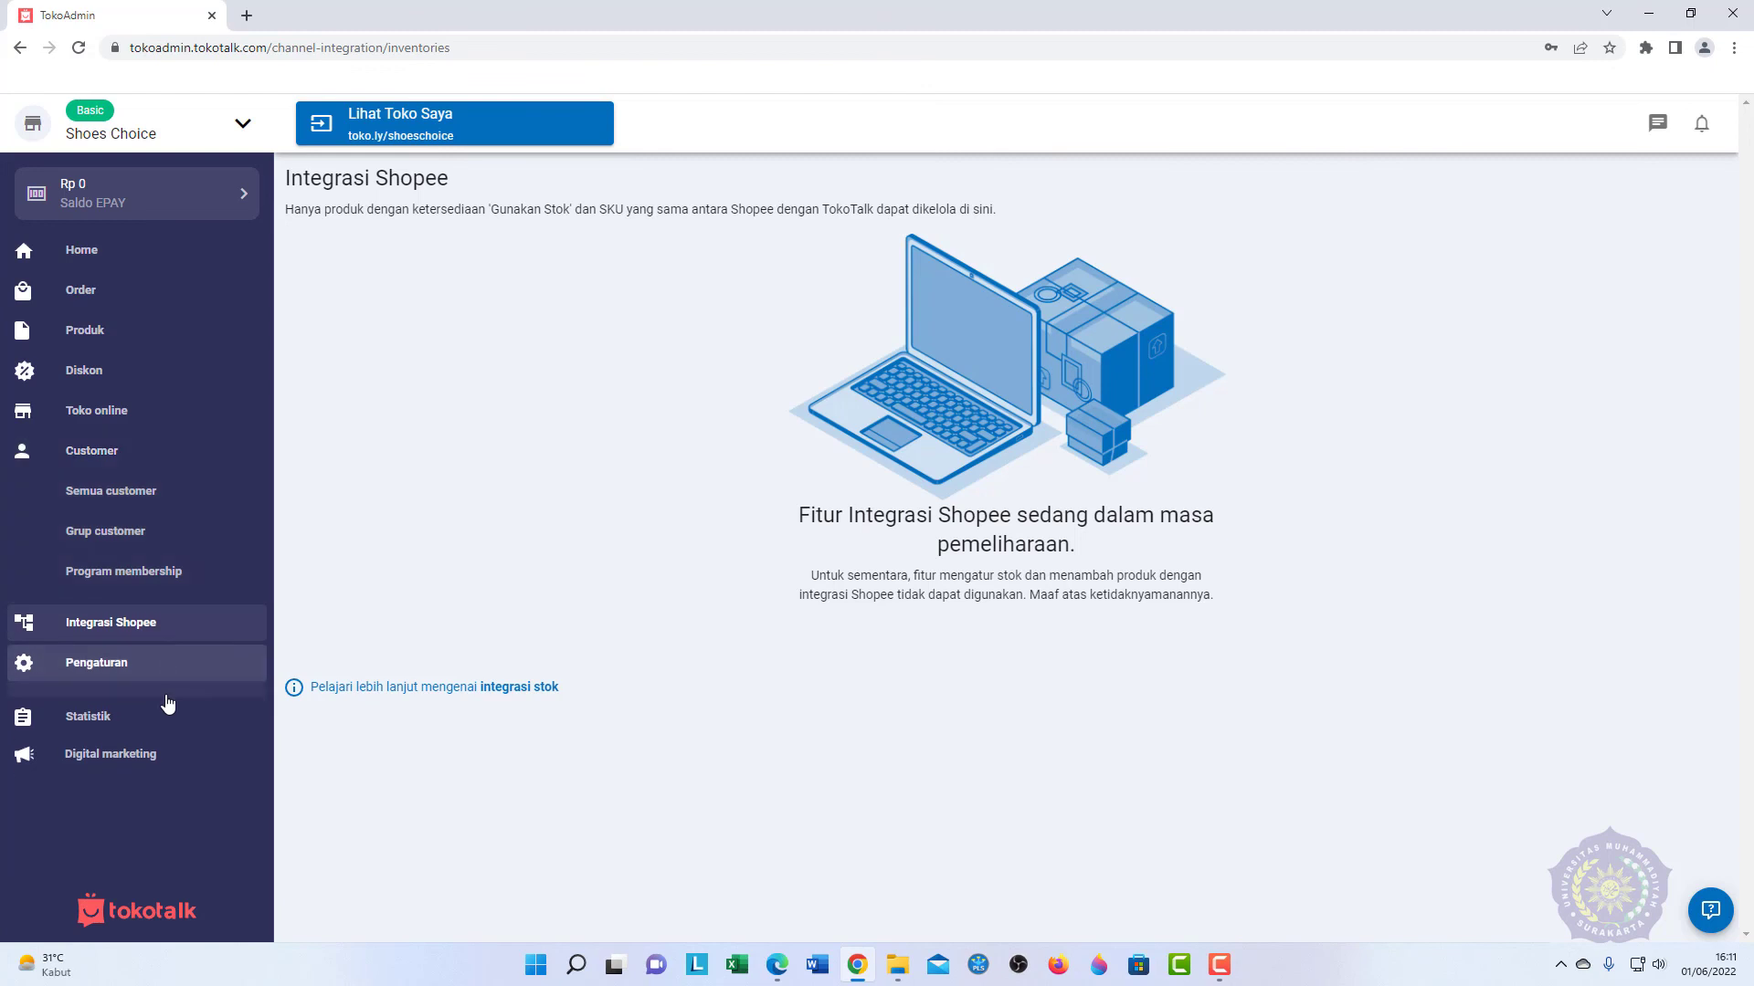
click(146, 546)
click(149, 548)
click(129, 574)
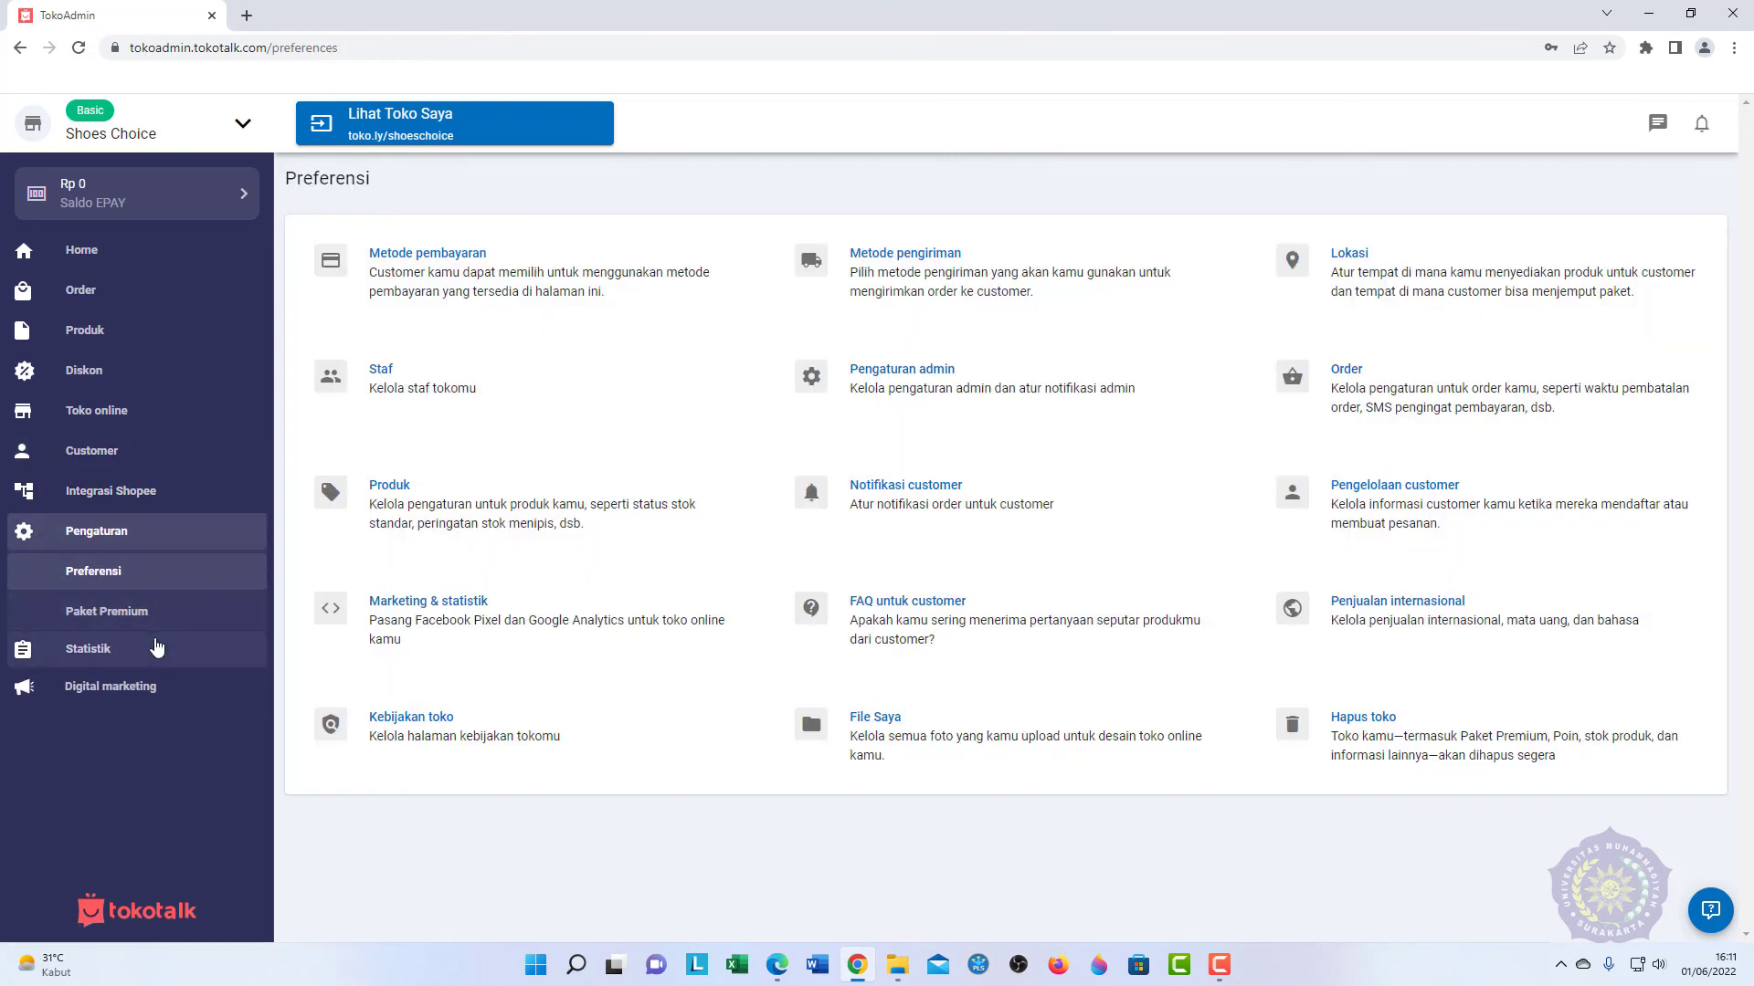
click(438, 272)
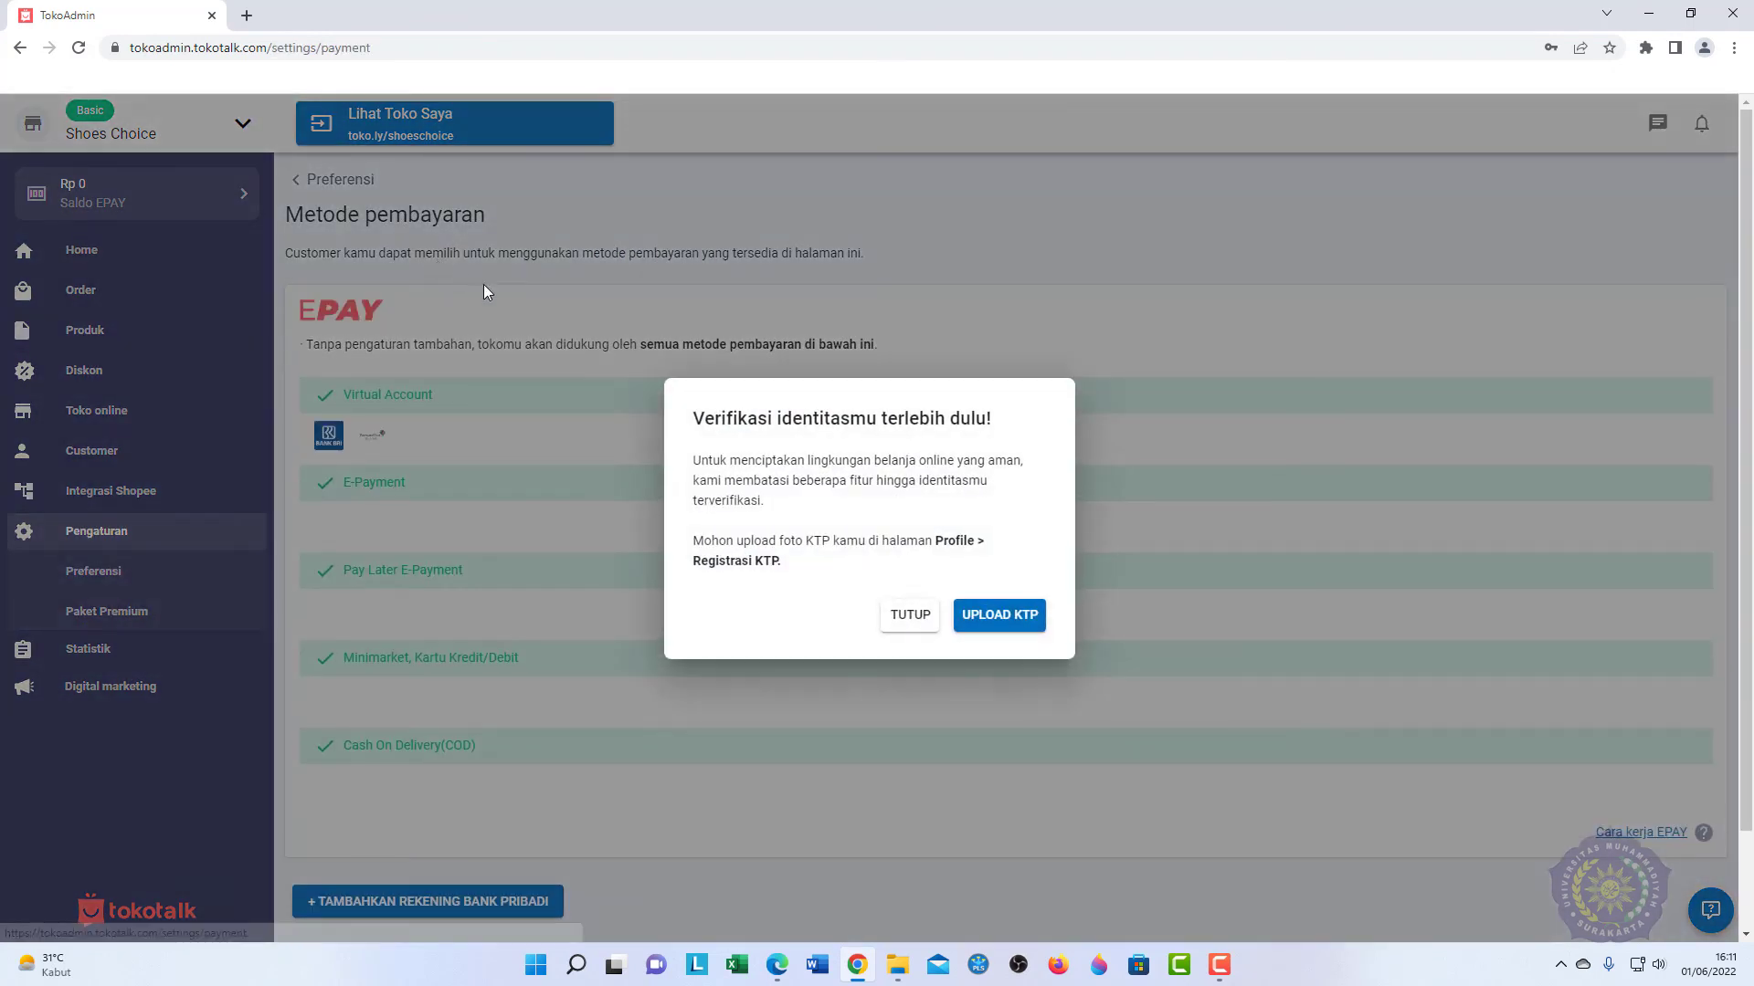
click(921, 625)
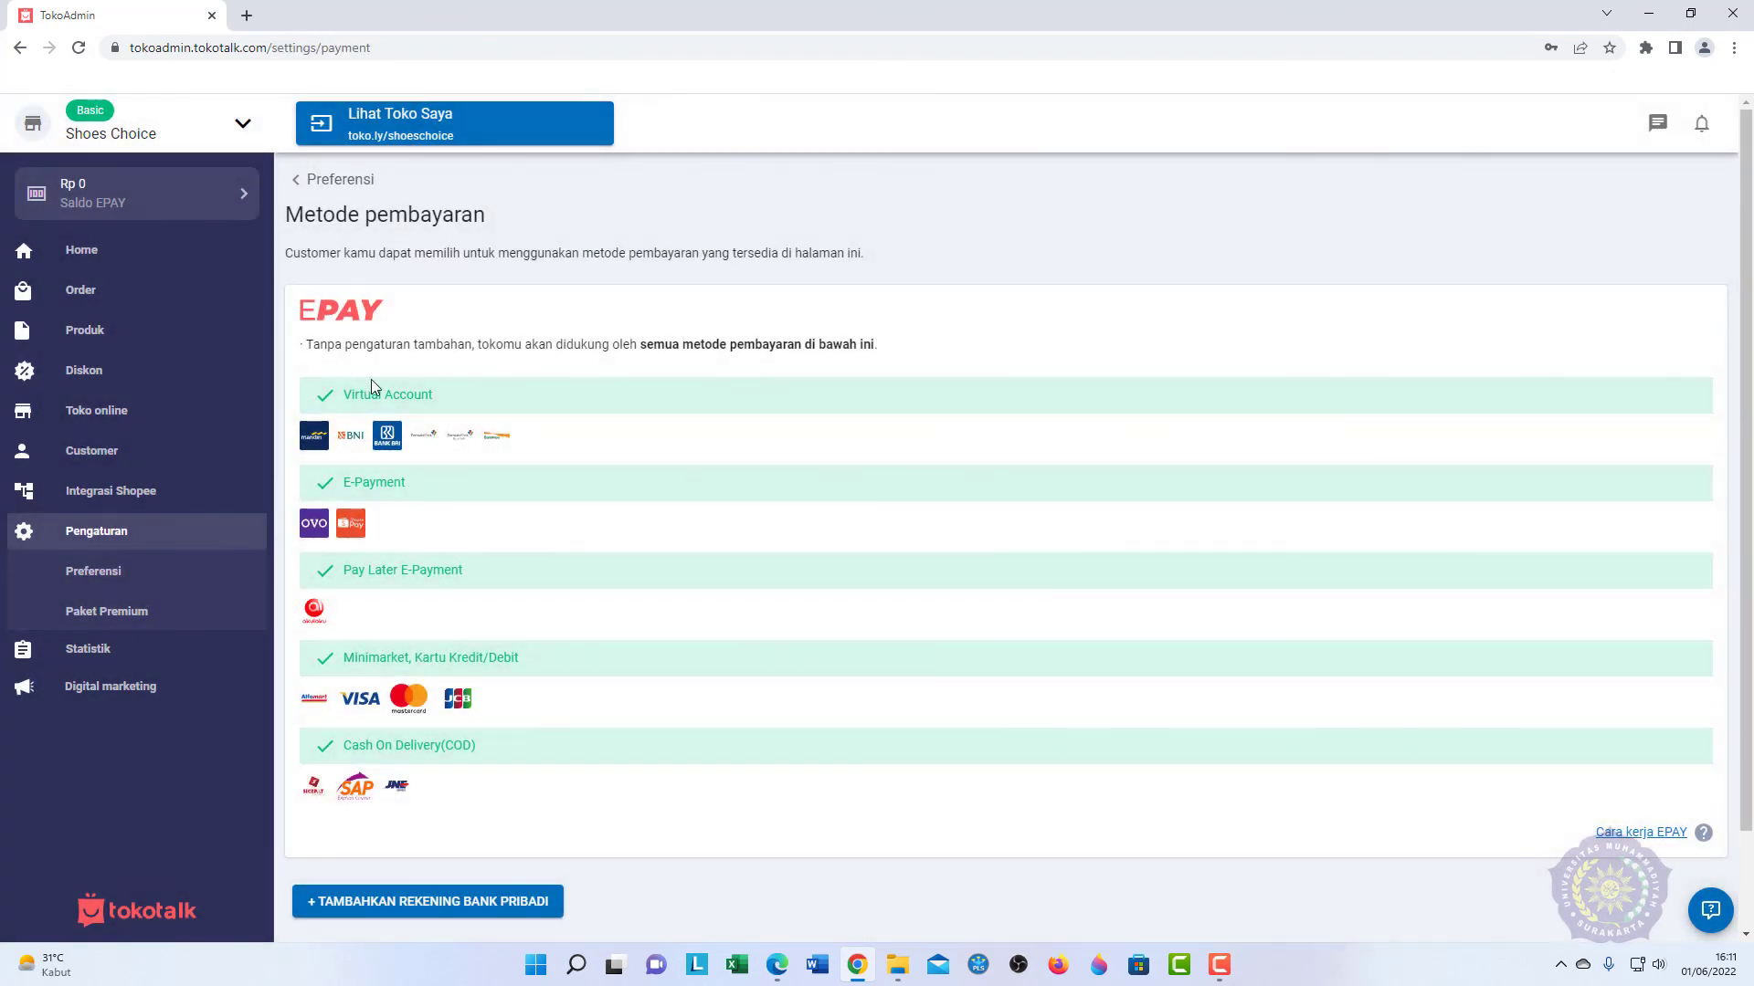
scroll(374, 402, down, 1)
Step: Review the couriers and their service options on the Metode pengiriman page in Preferensi
click(163, 571)
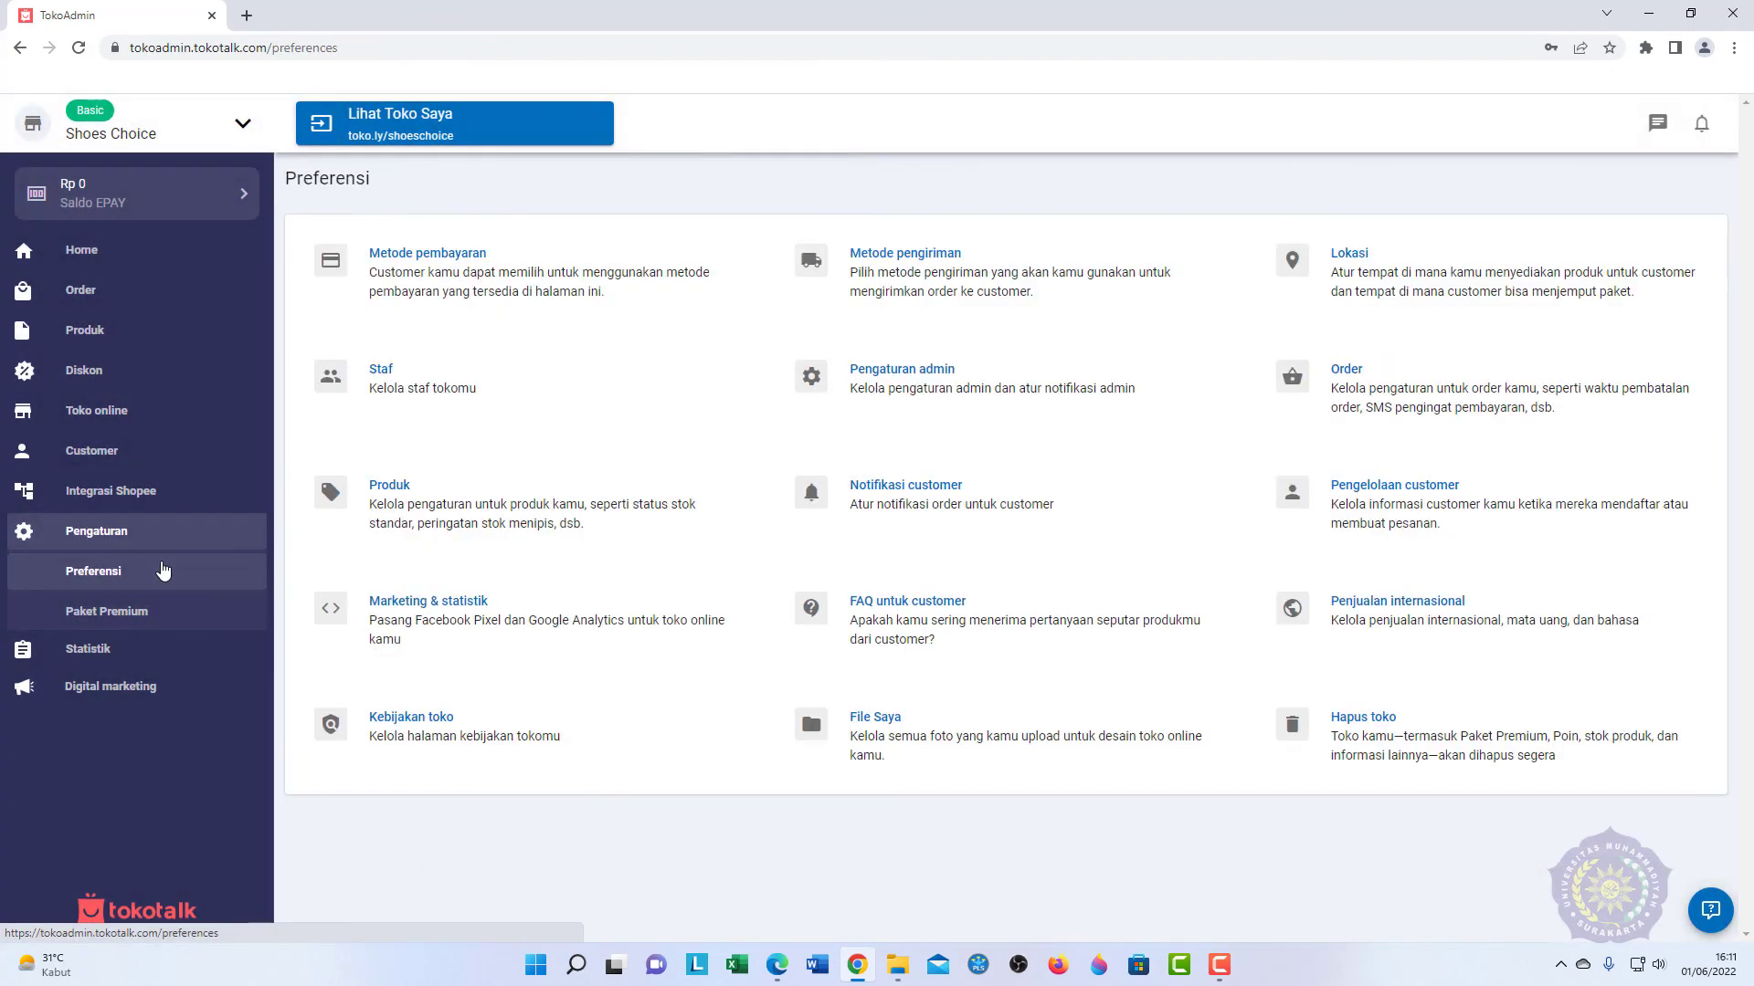
click(1065, 286)
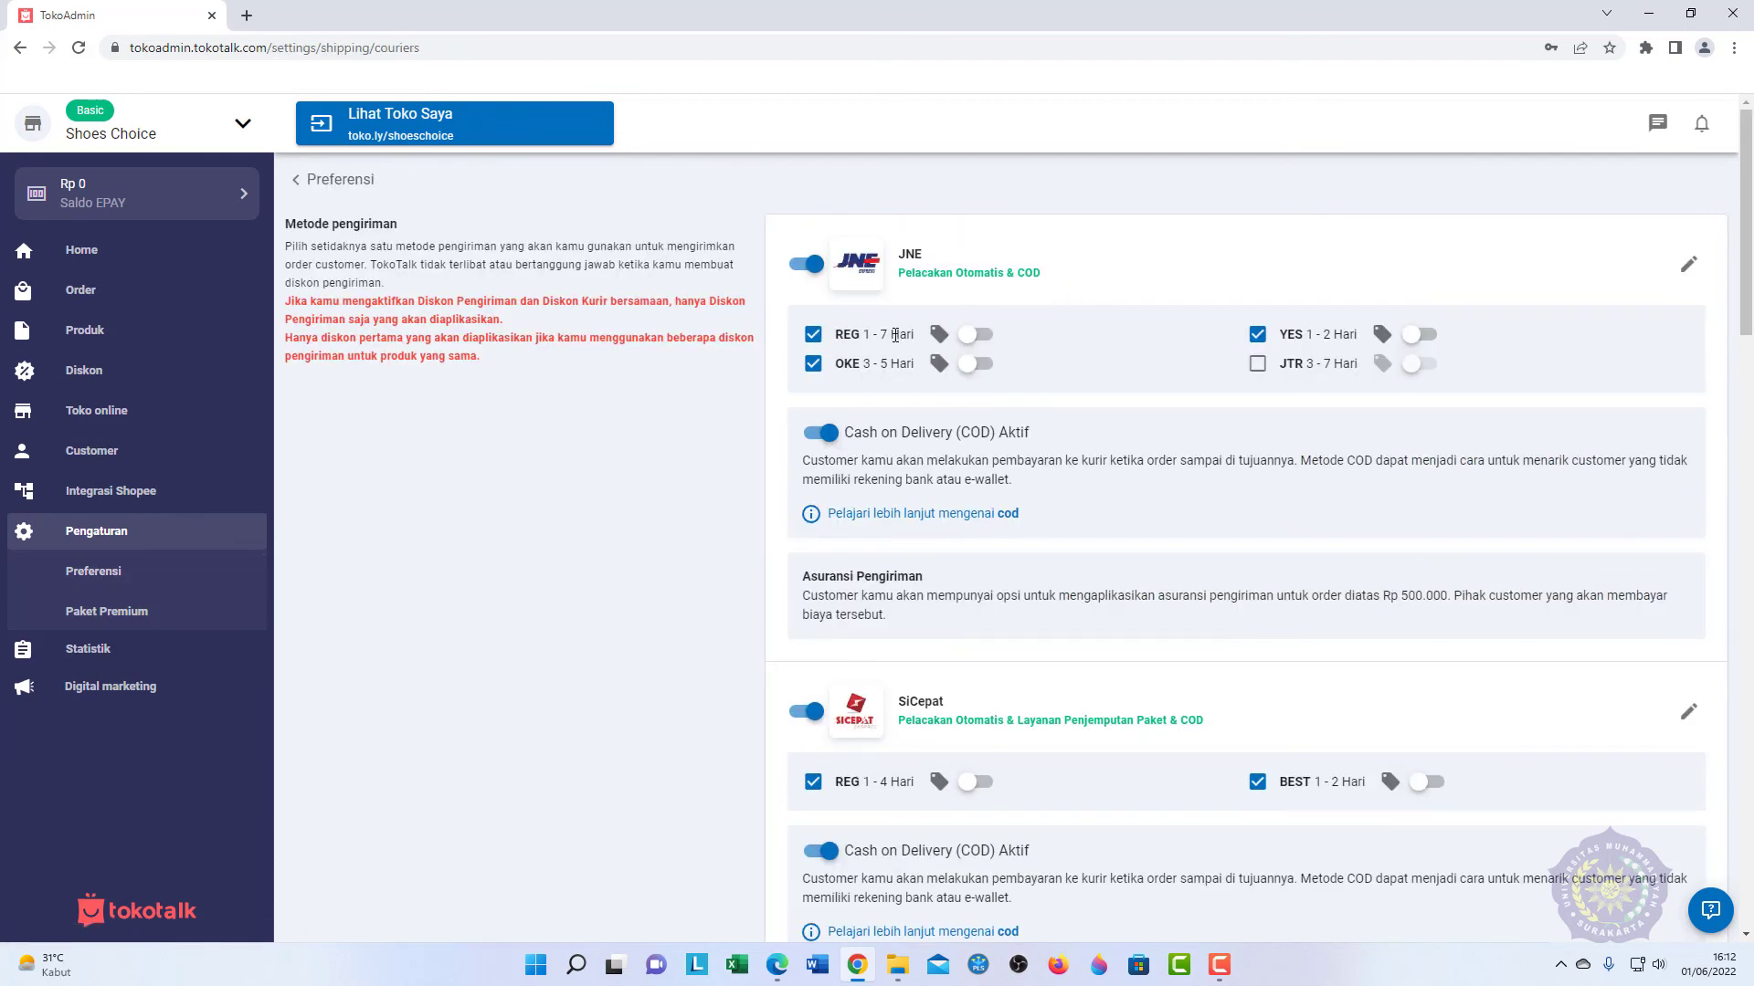
scroll(1050, 338, down, 1)
scroll(1051, 338, down, 8)
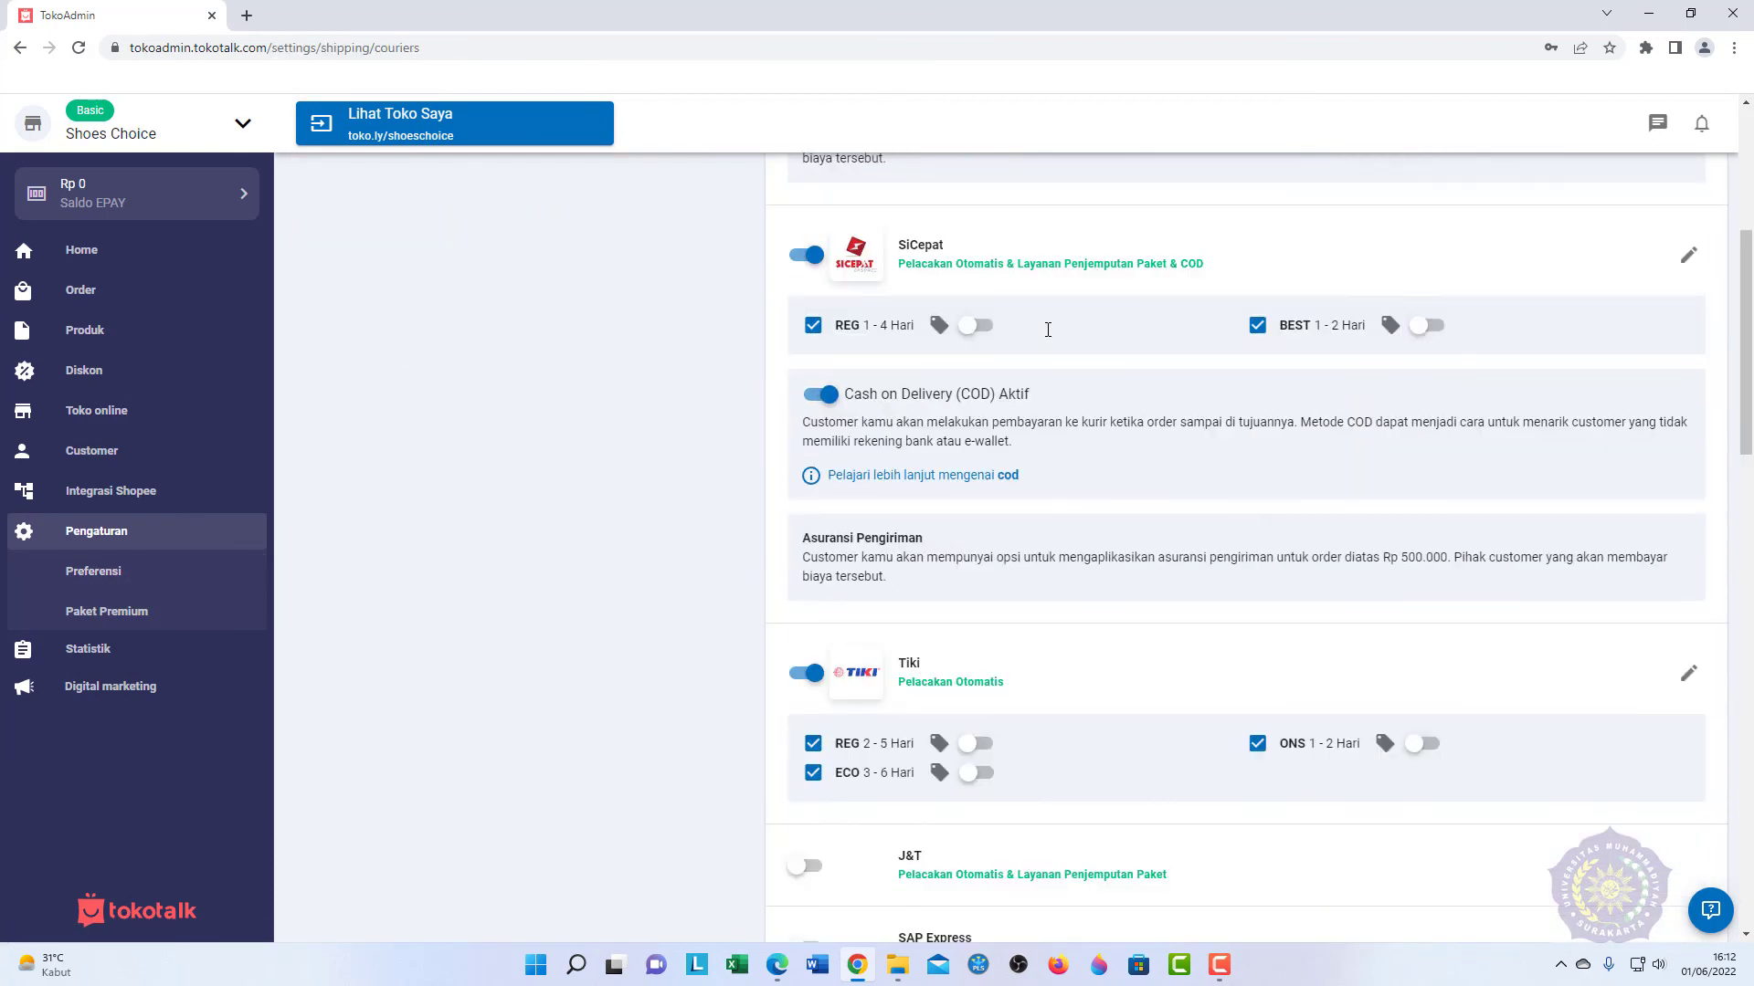
scroll(395, 555, down, 3)
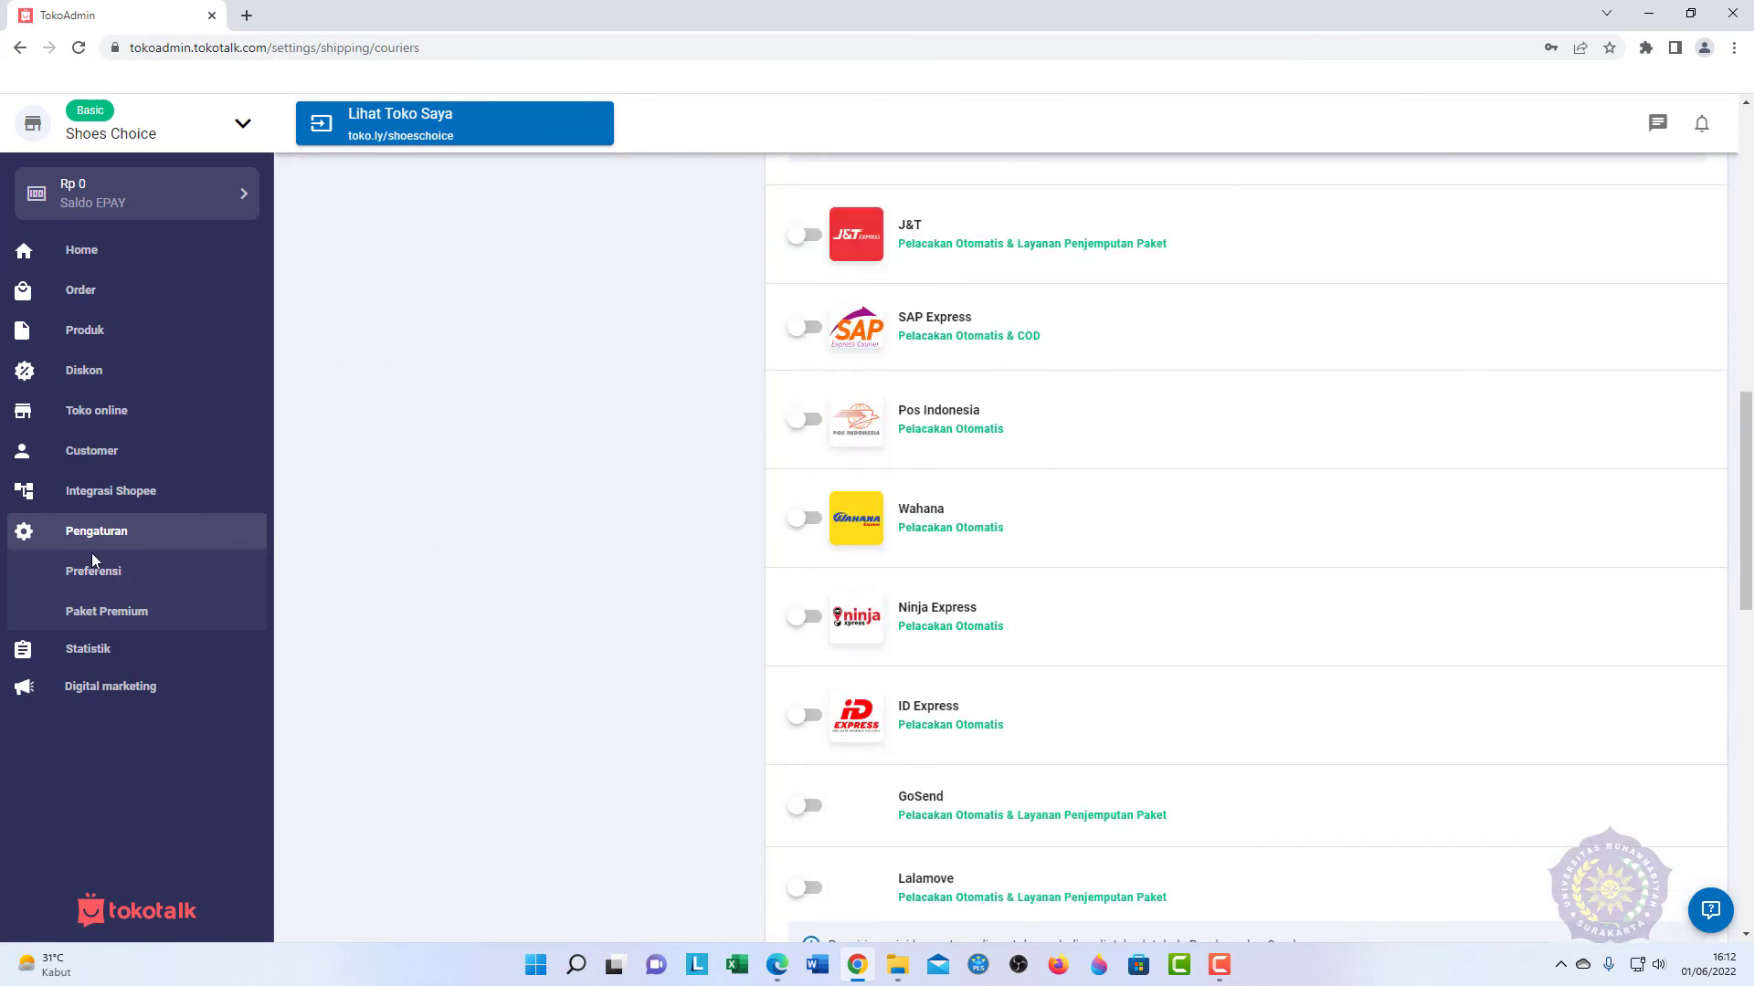
Step: Look over the Lokasi and Staf settings from Preferensi, returning to the Preferensi overview
click(158, 546)
click(139, 545)
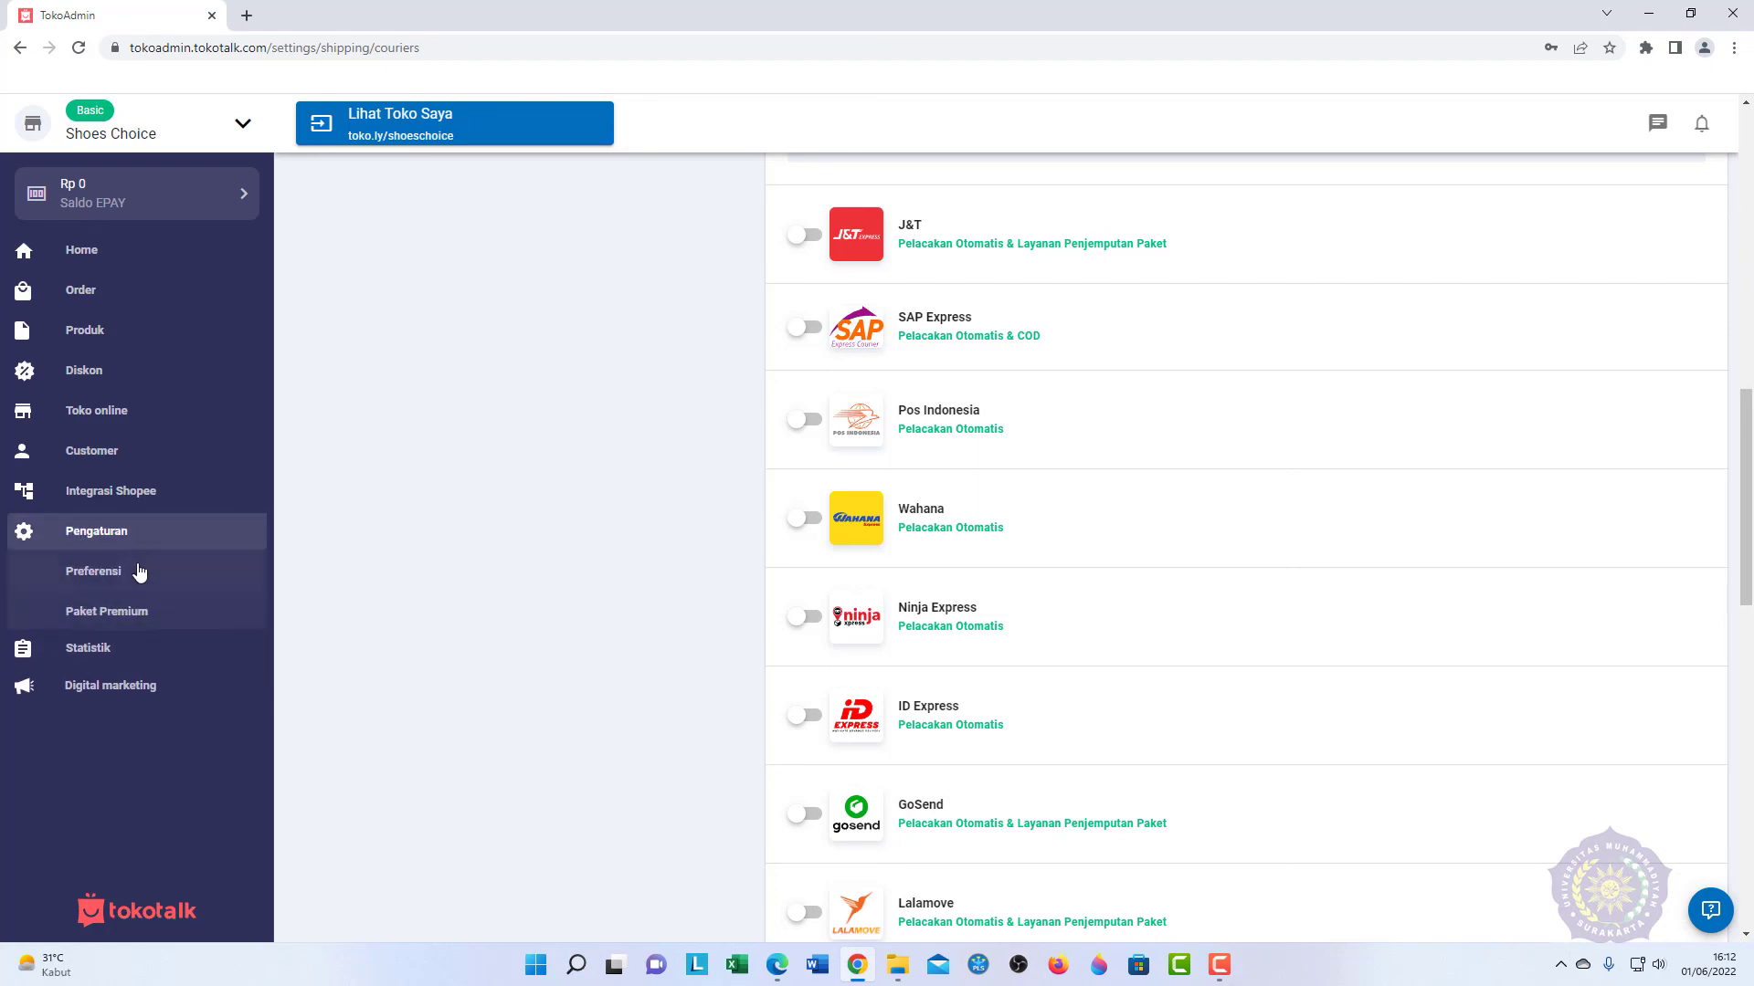
click(141, 571)
click(1379, 292)
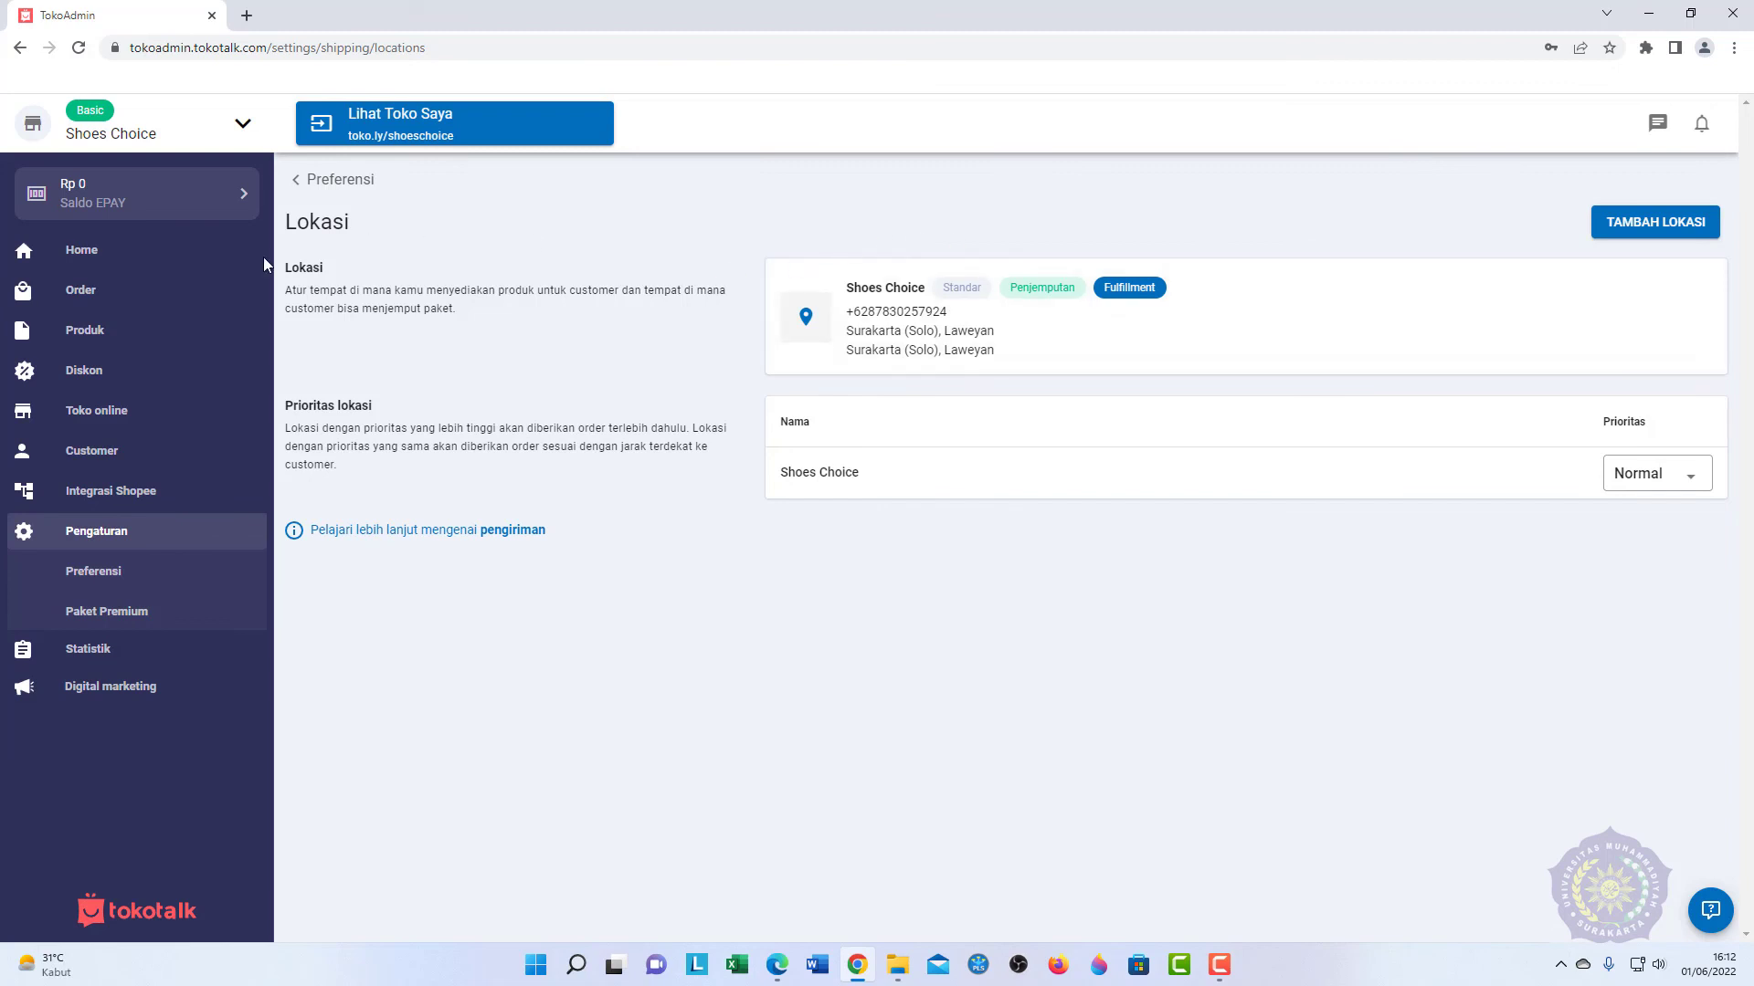
click(163, 569)
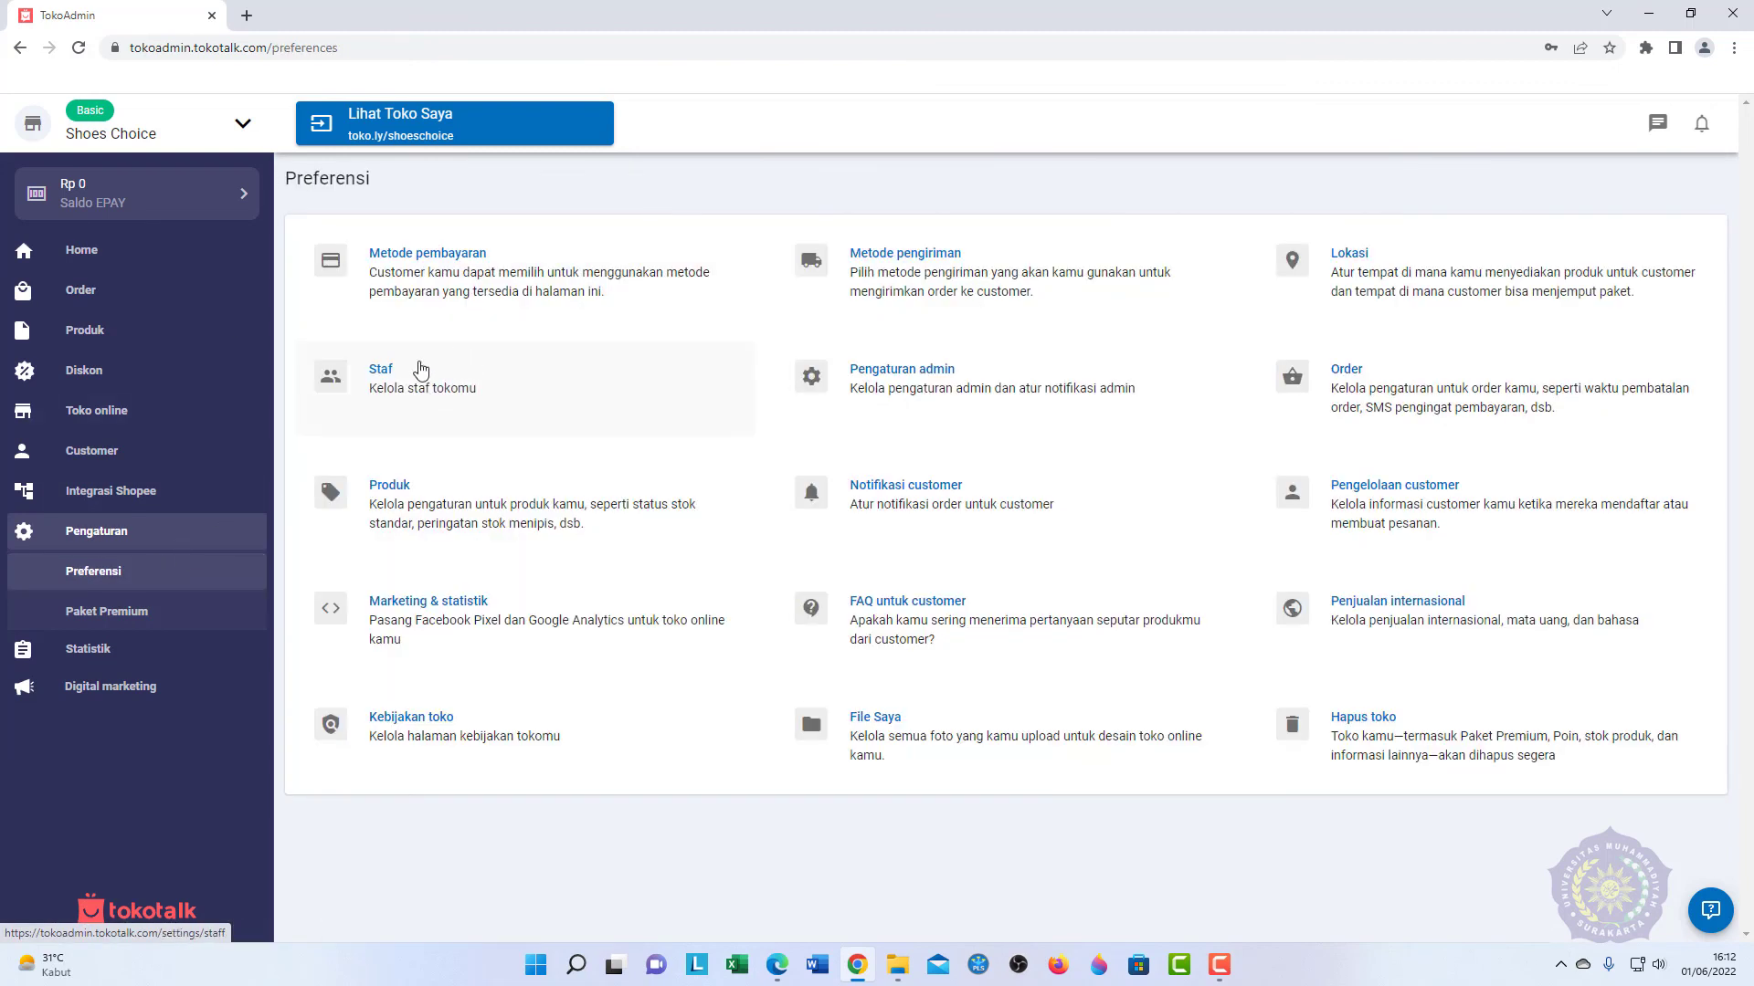
click(461, 392)
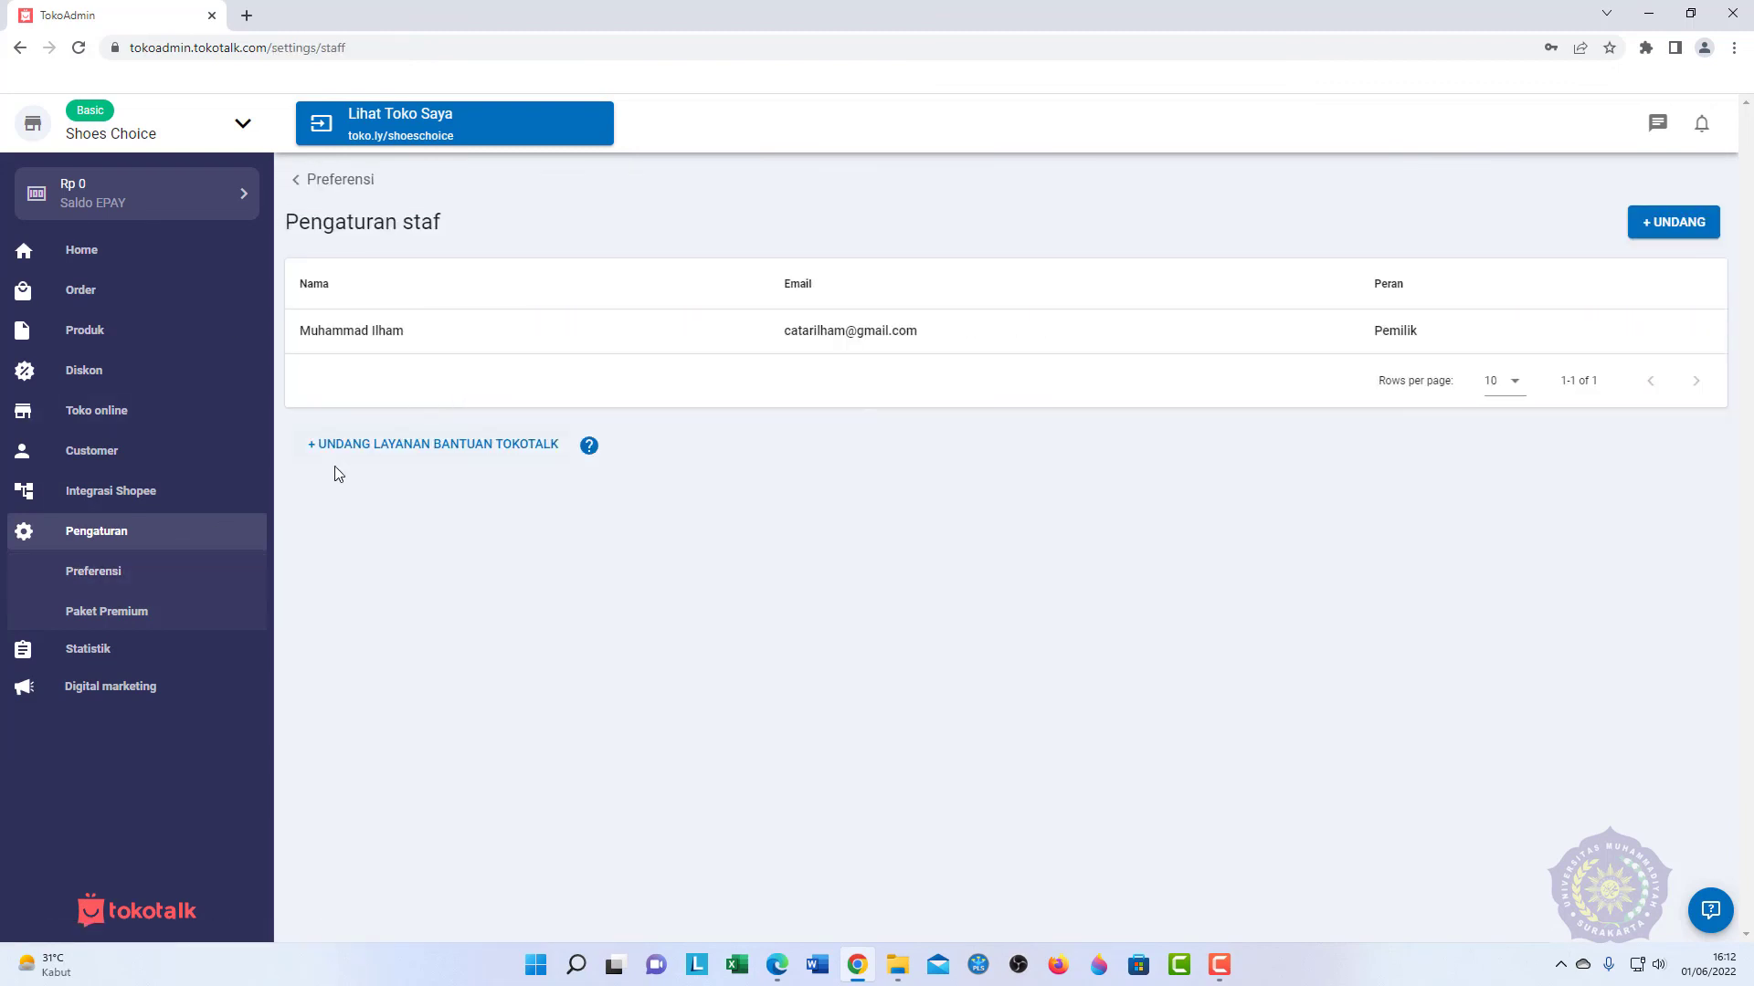
click(151, 576)
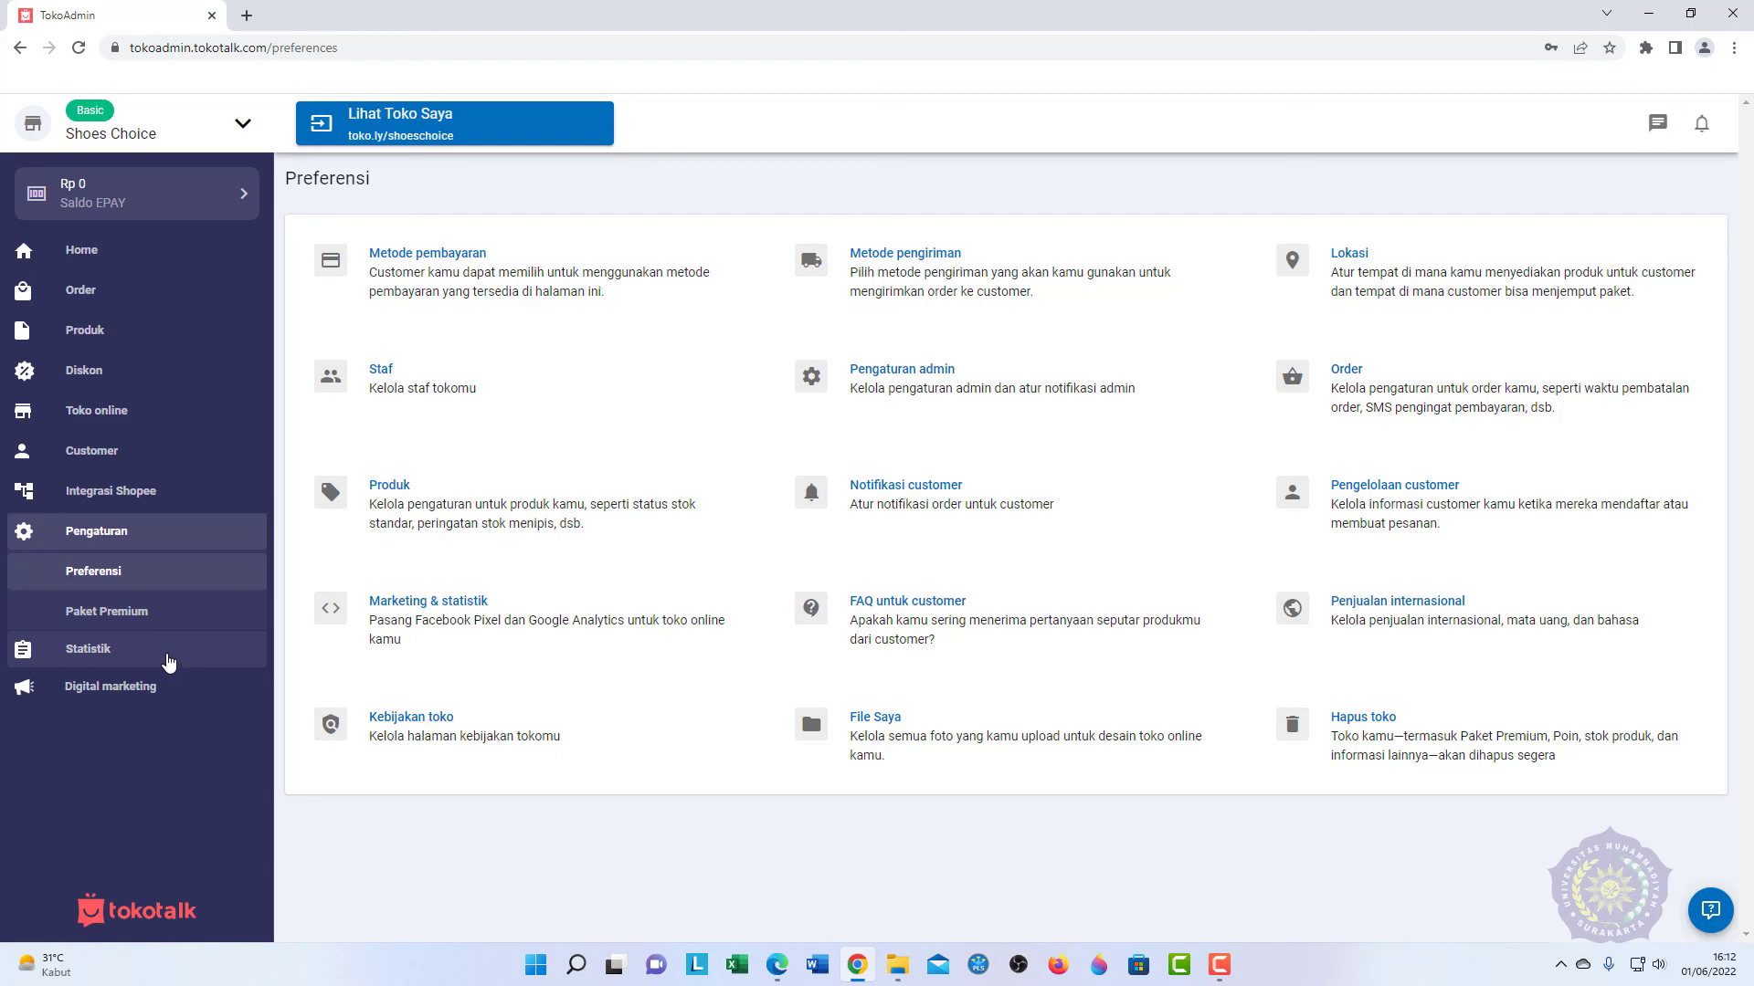
Step: View the Statistik dashboard and the Penjualan berdasarkan tanggal report under Laporan
click(167, 655)
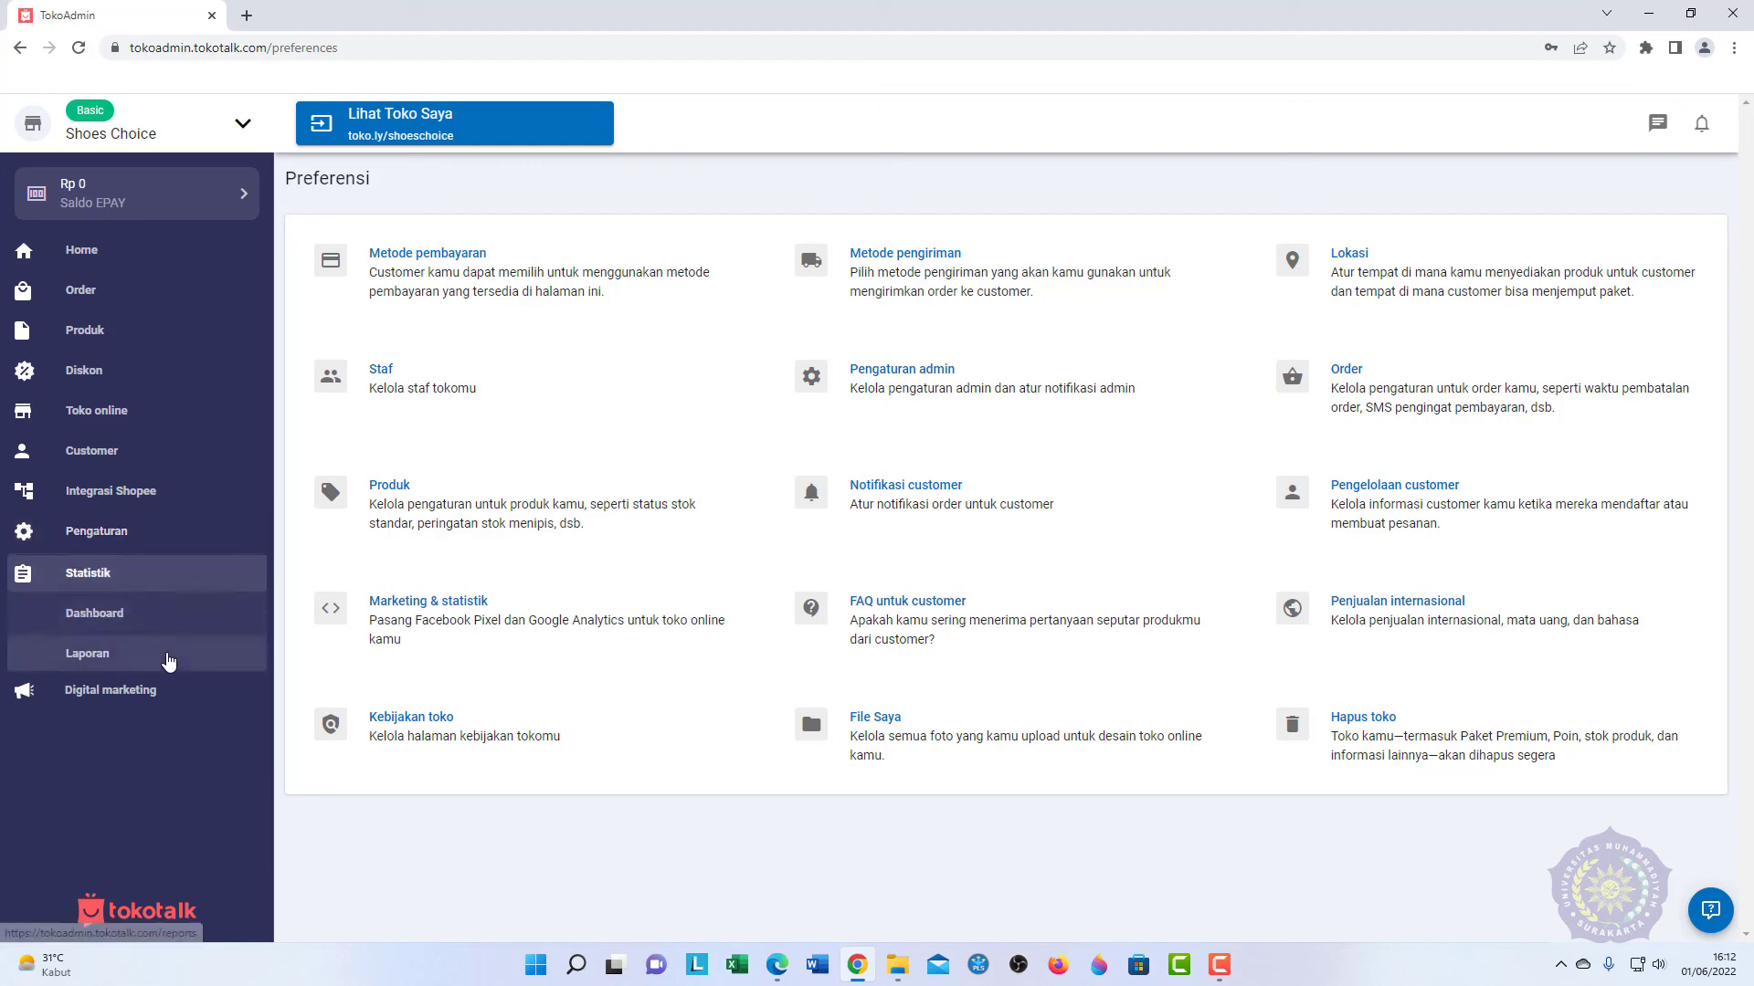
click(144, 588)
click(144, 588)
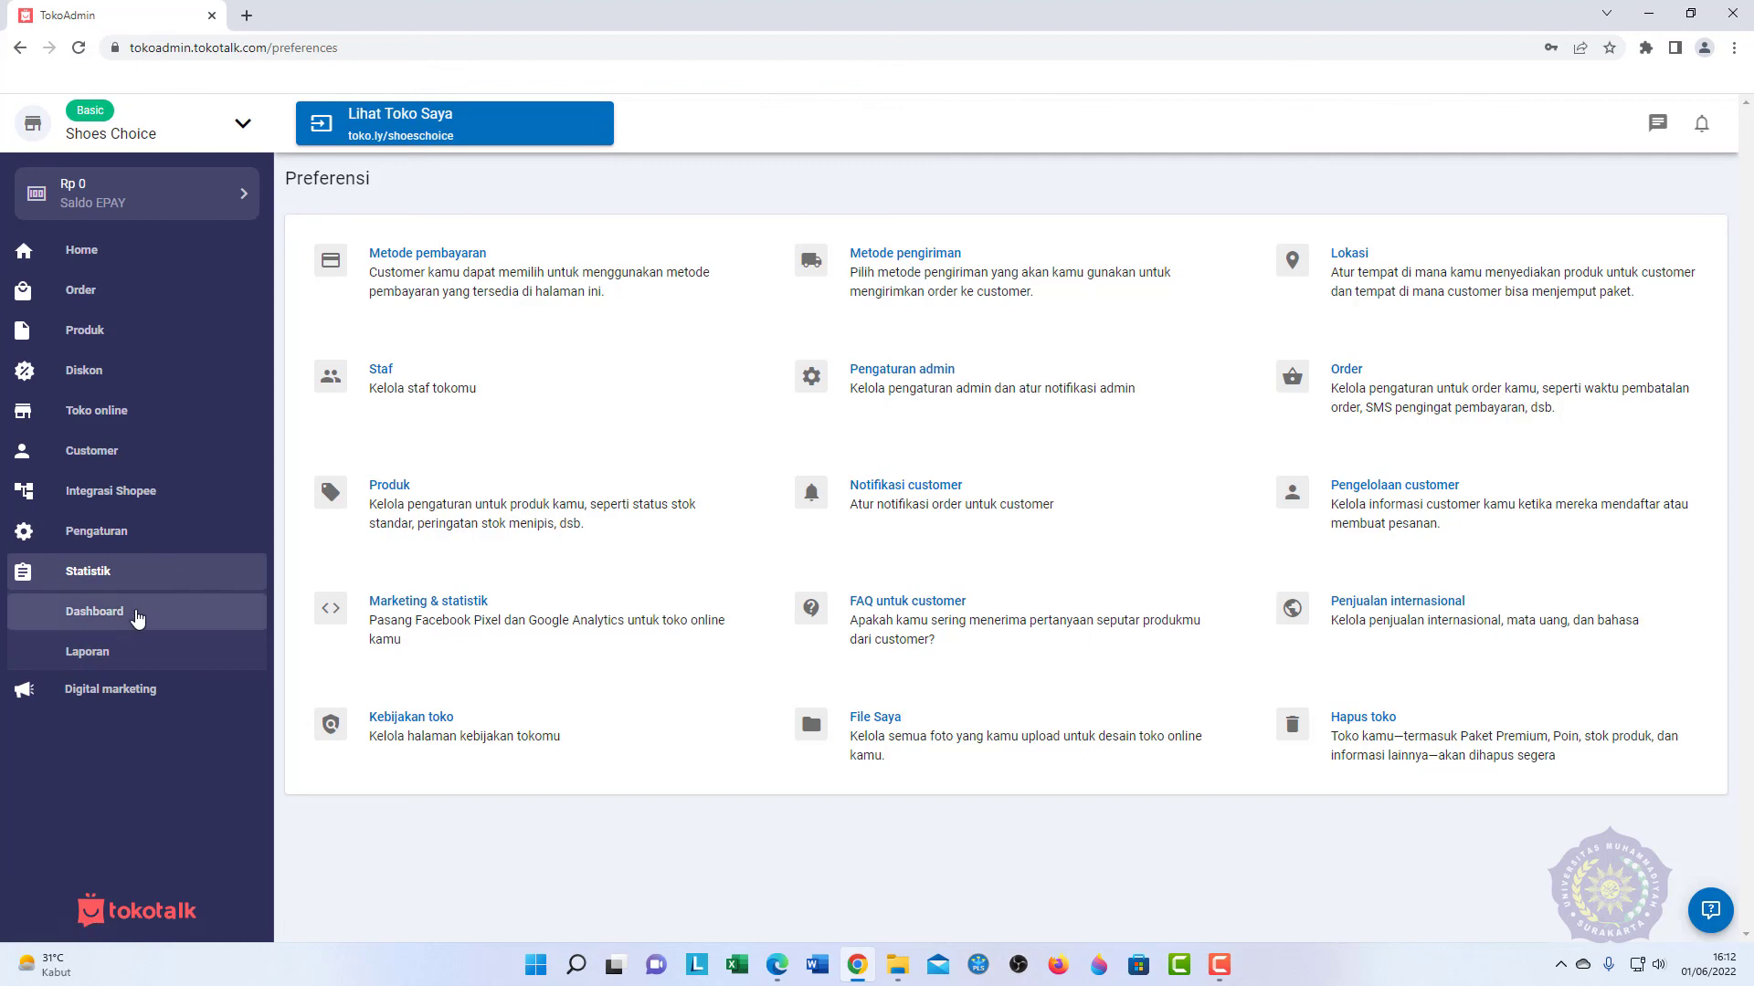
click(135, 613)
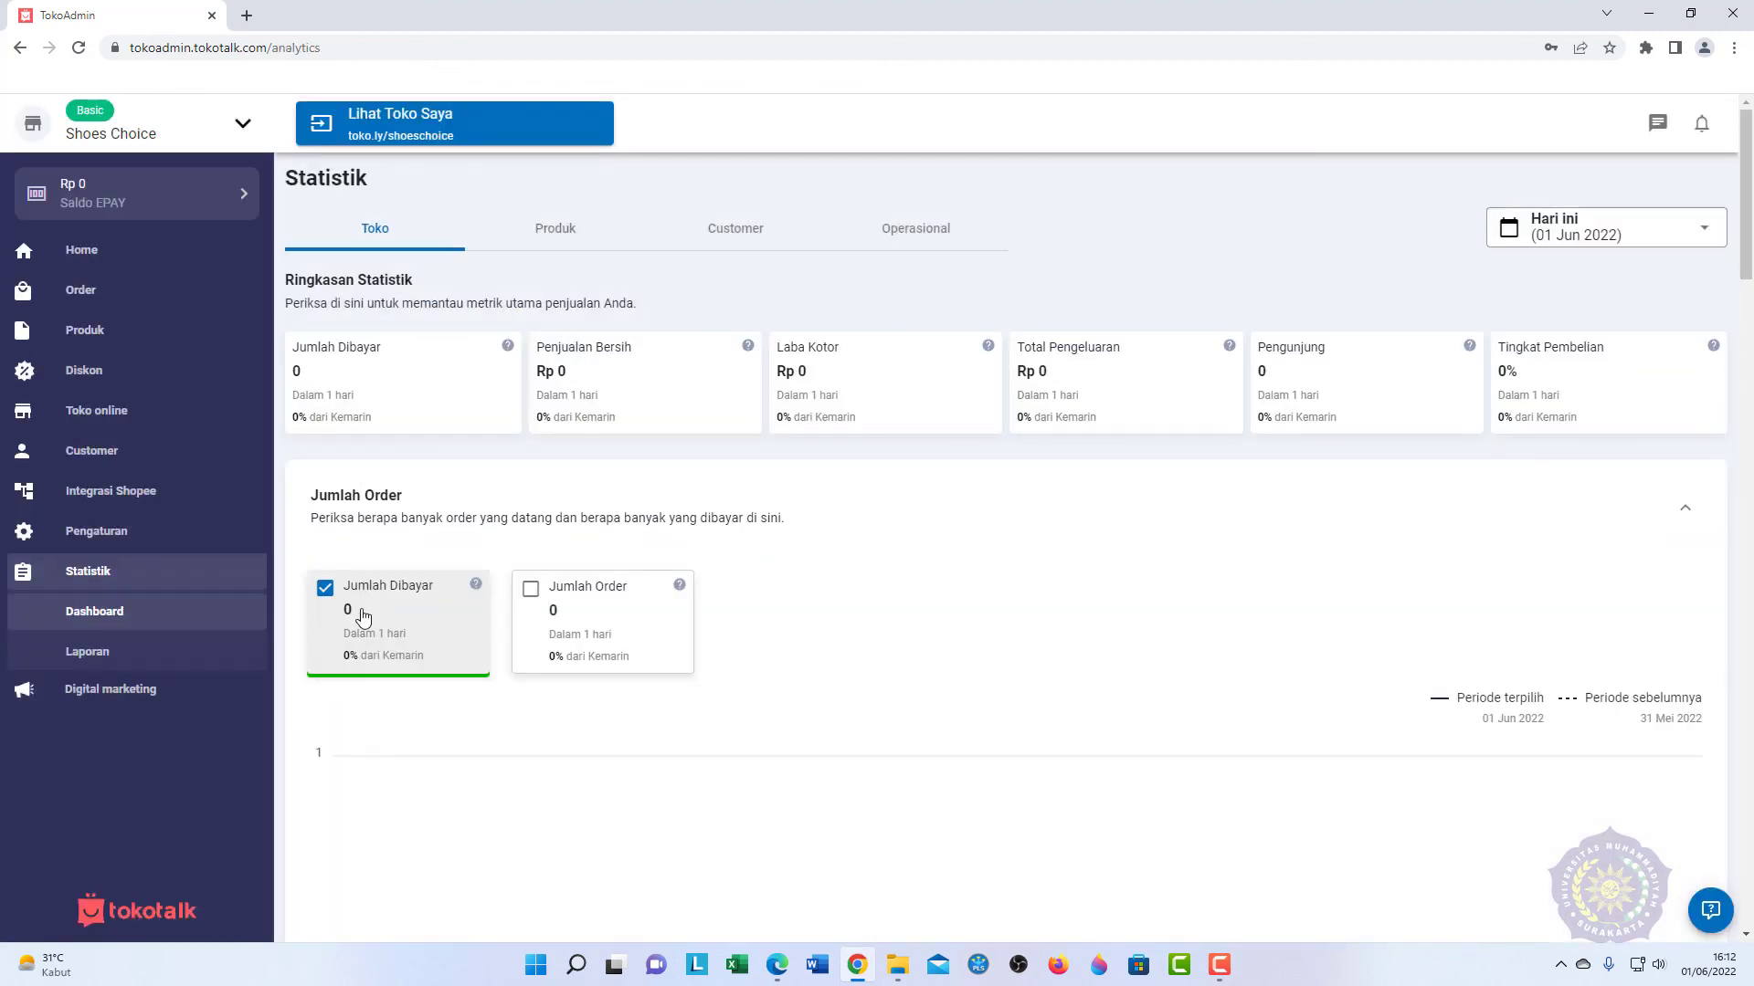
click(169, 668)
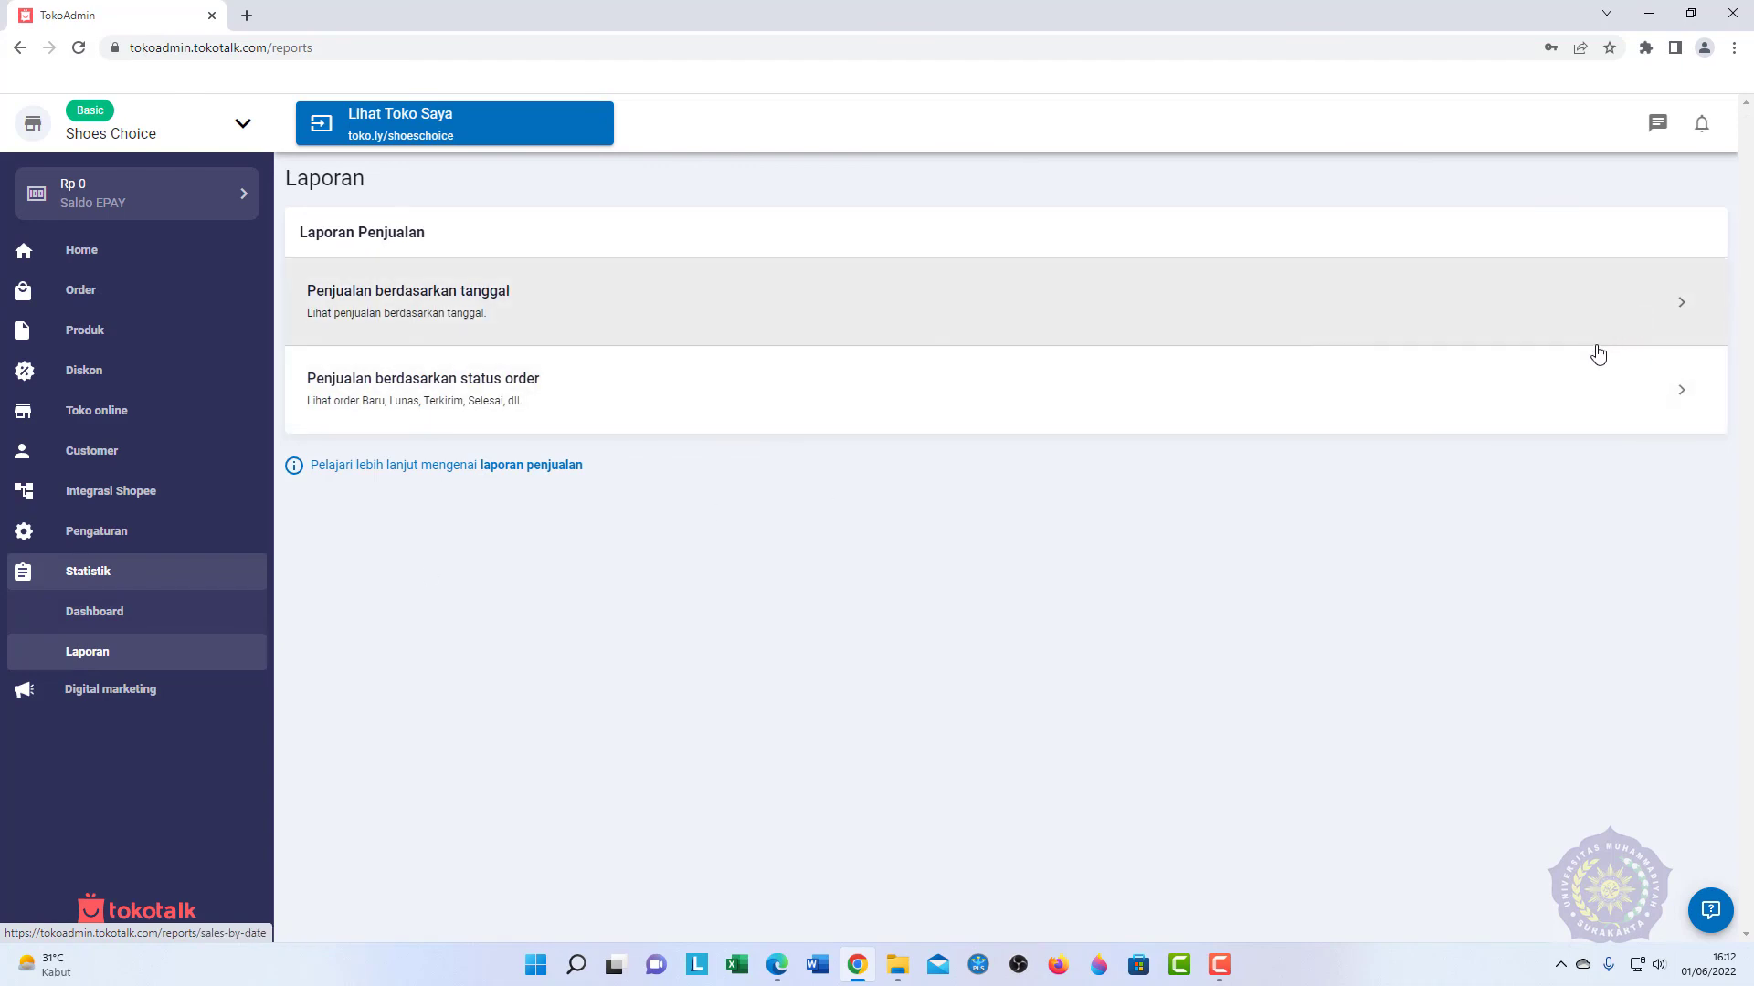
click(1699, 328)
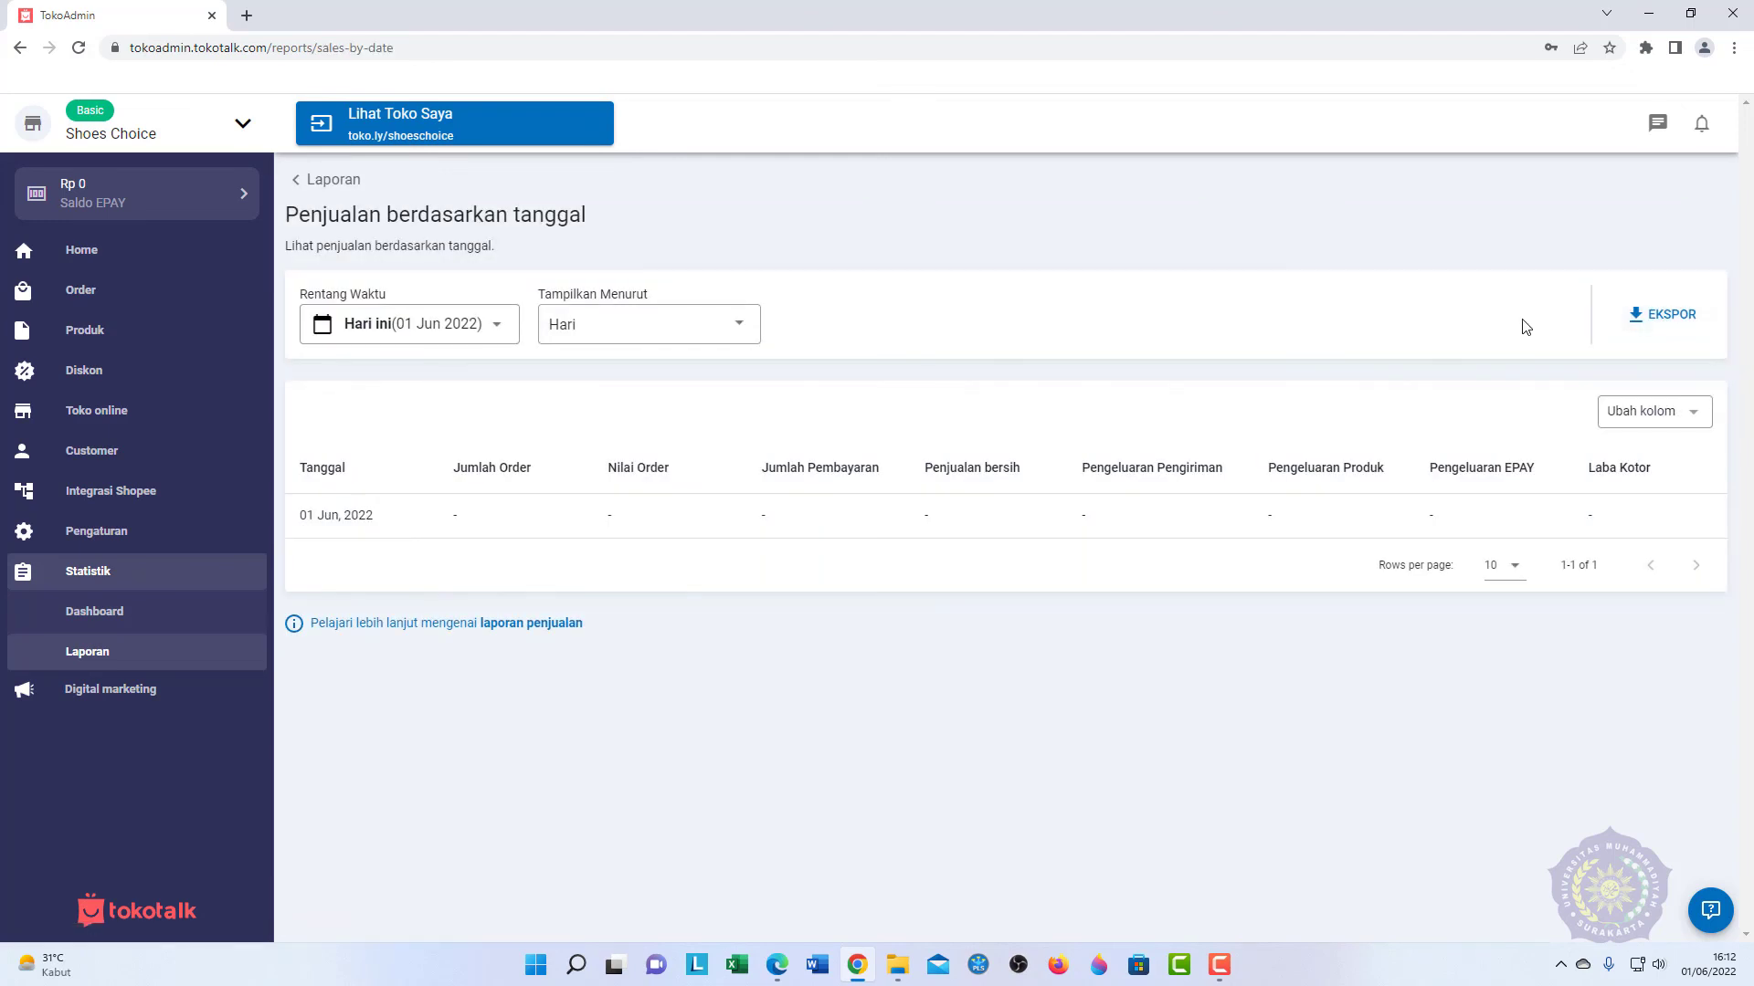
Step: Return to the admin home page and view the storefront at toko.ly/shoeschoice in a new browser tab
click(211, 260)
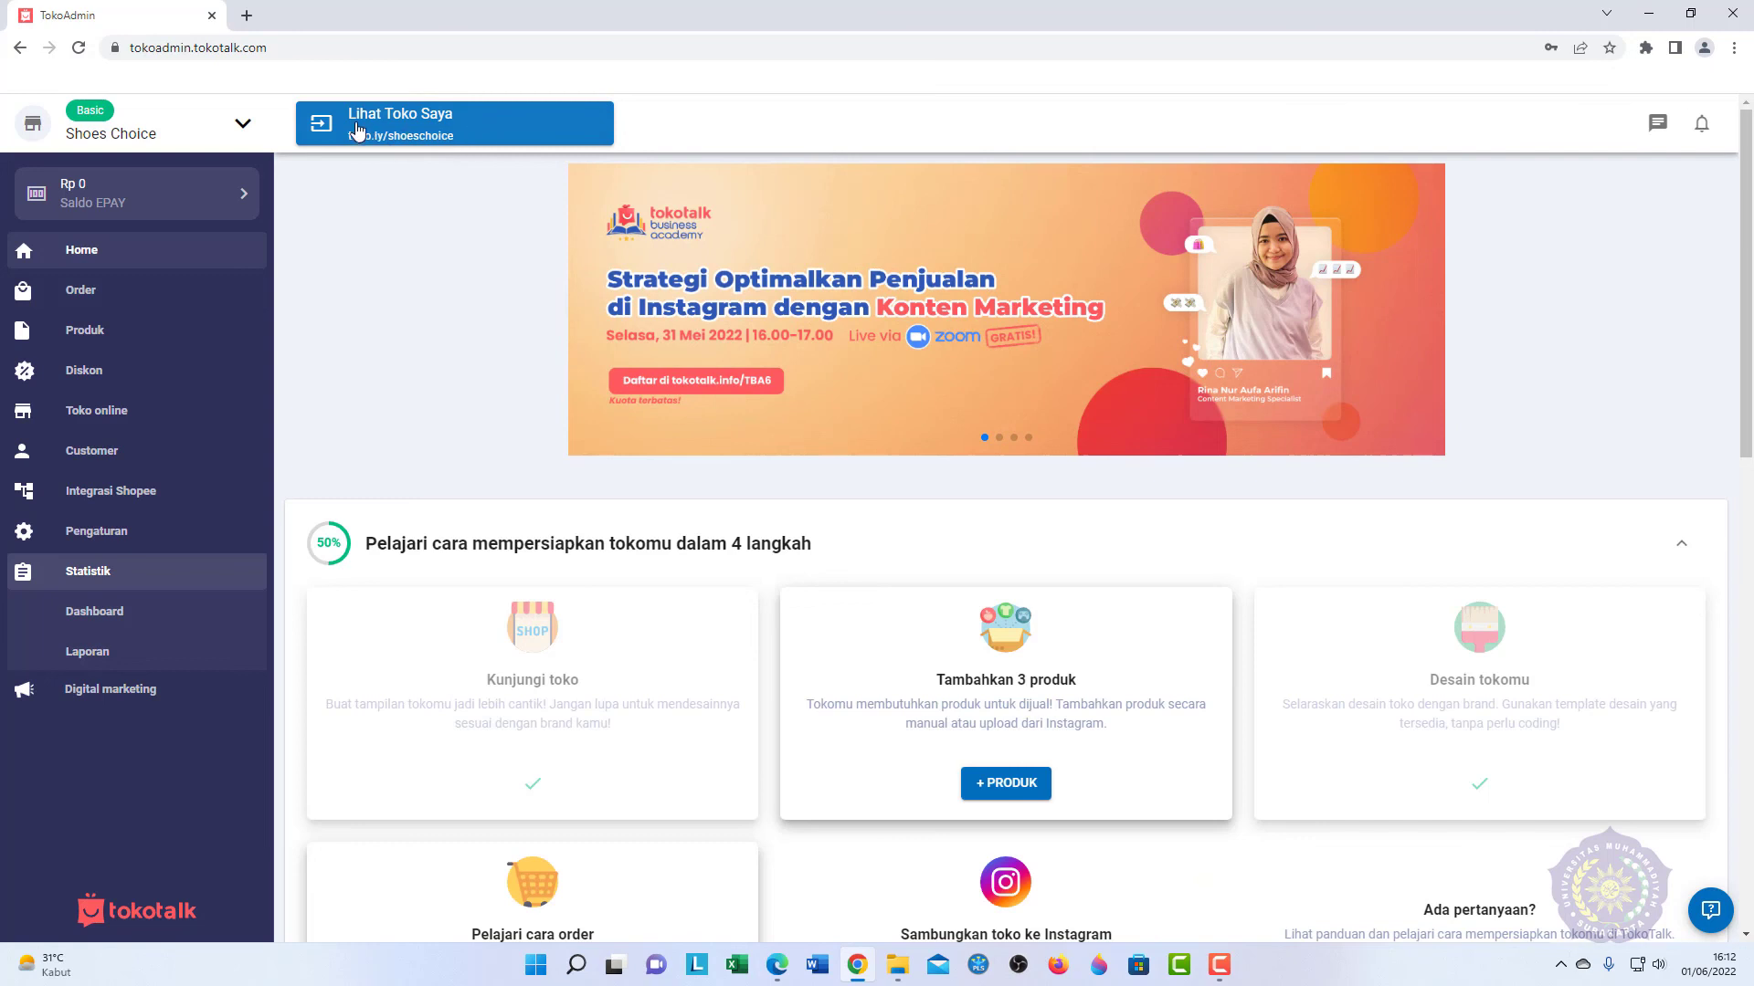
click(246, 16)
text(toko.ly/shoeschoice)
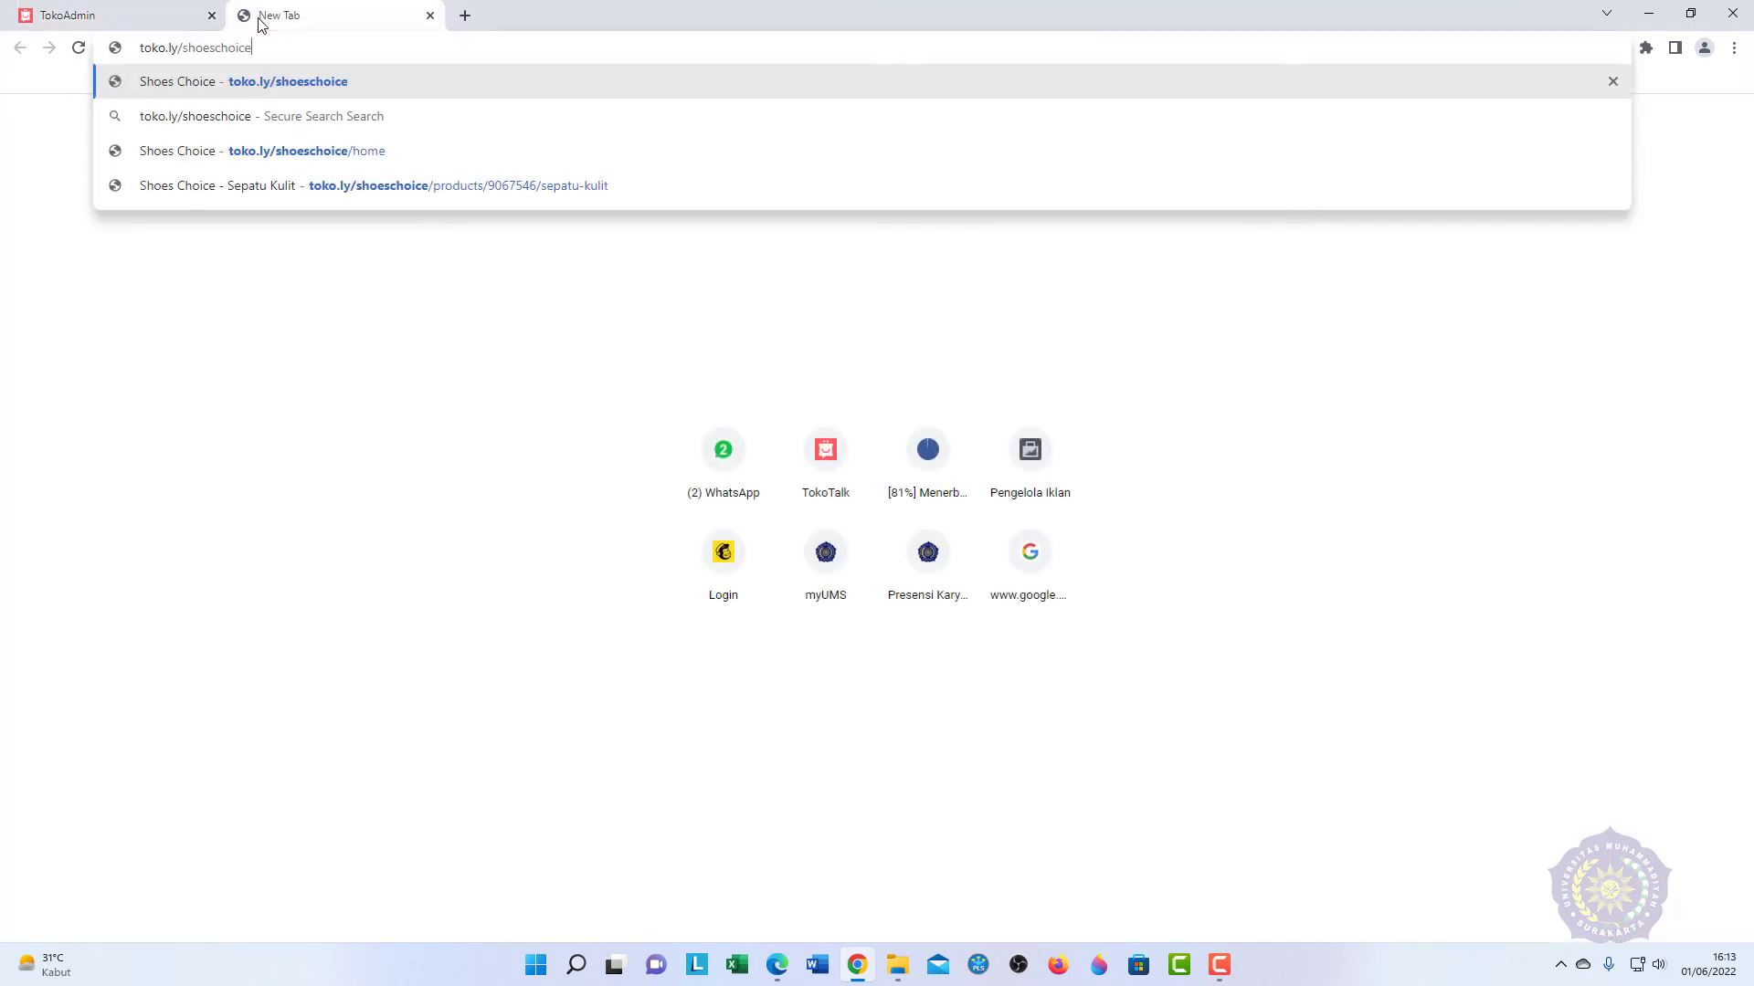
key(Return)
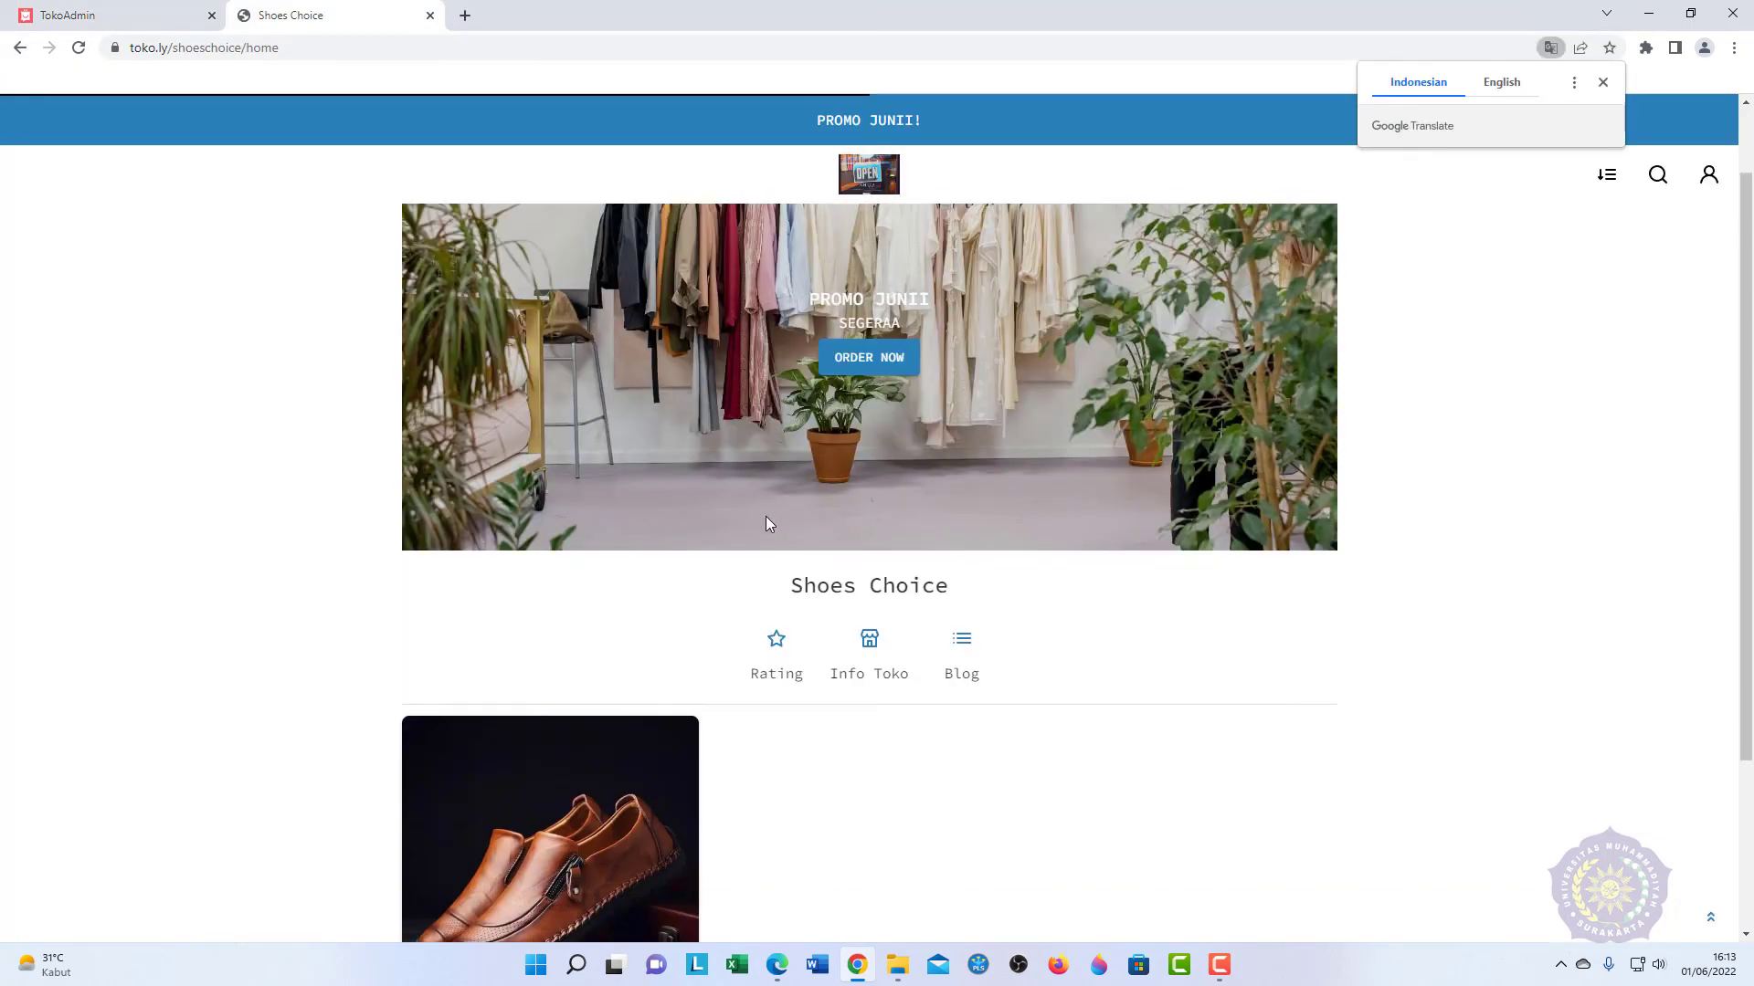
Step: Open the Sepatu Kulit product from the Shoes Choice storefront and add a quantity of 1 to the cart
scroll(649, 529, down, 3)
scroll(646, 634, up, 3)
scroll(630, 627, down, 3)
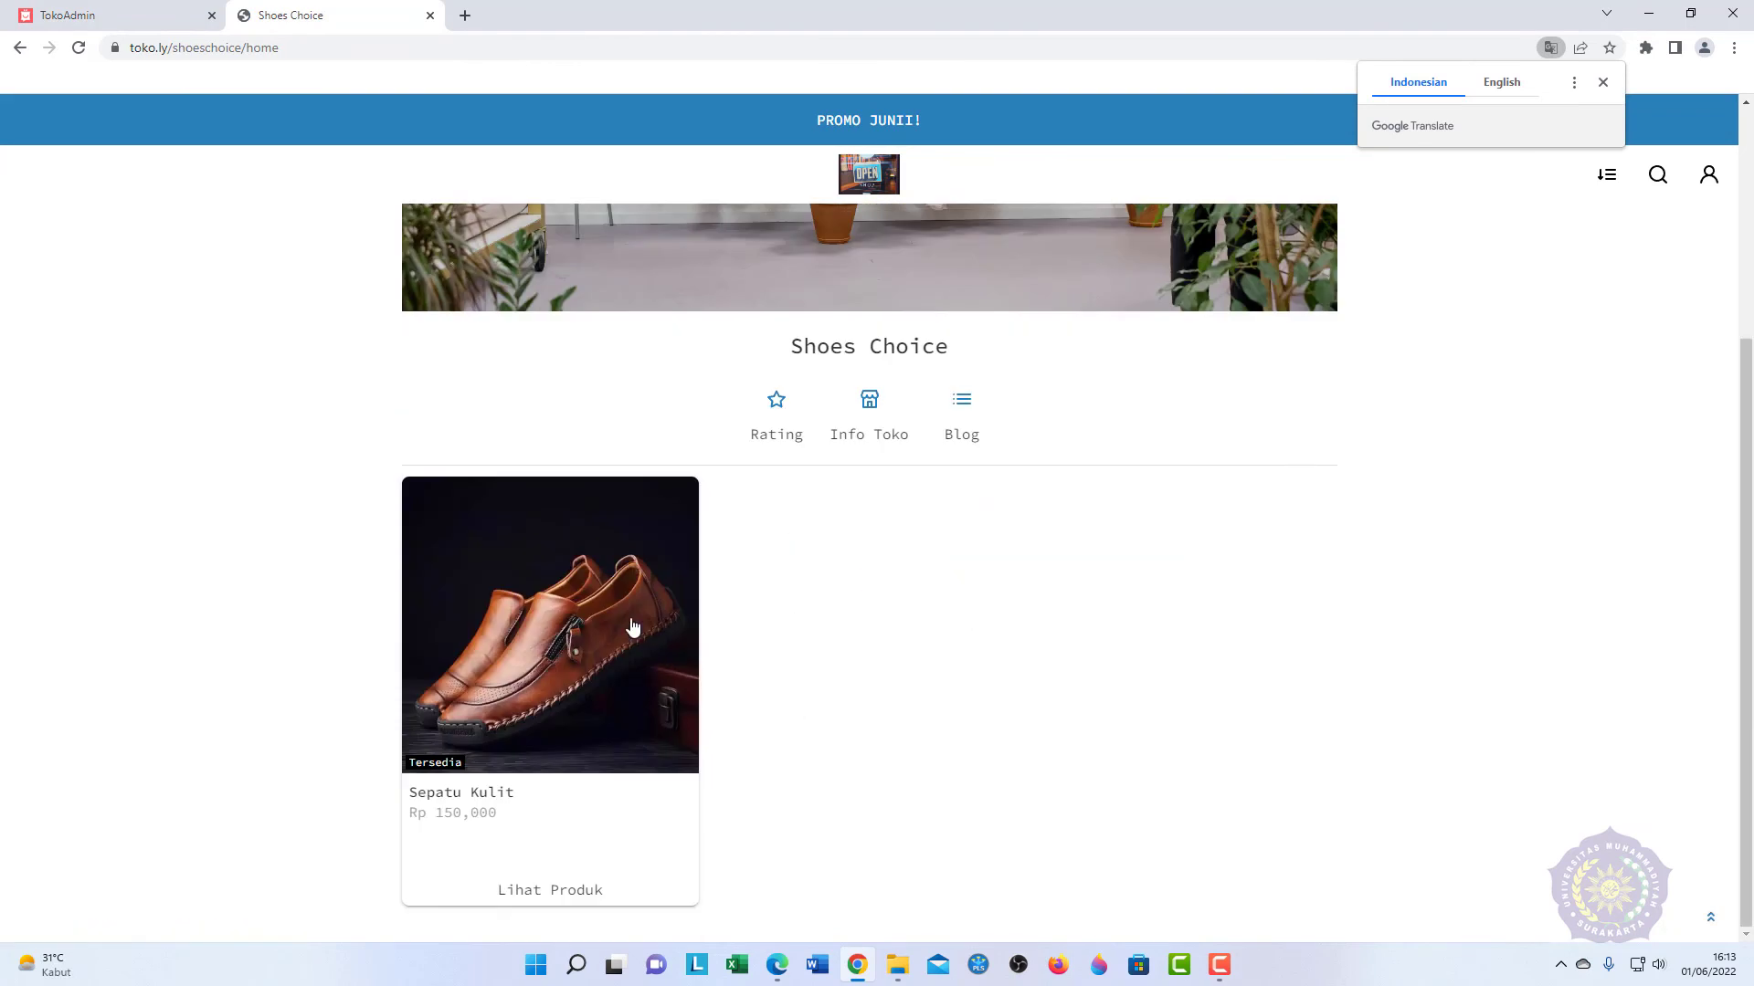
click(618, 603)
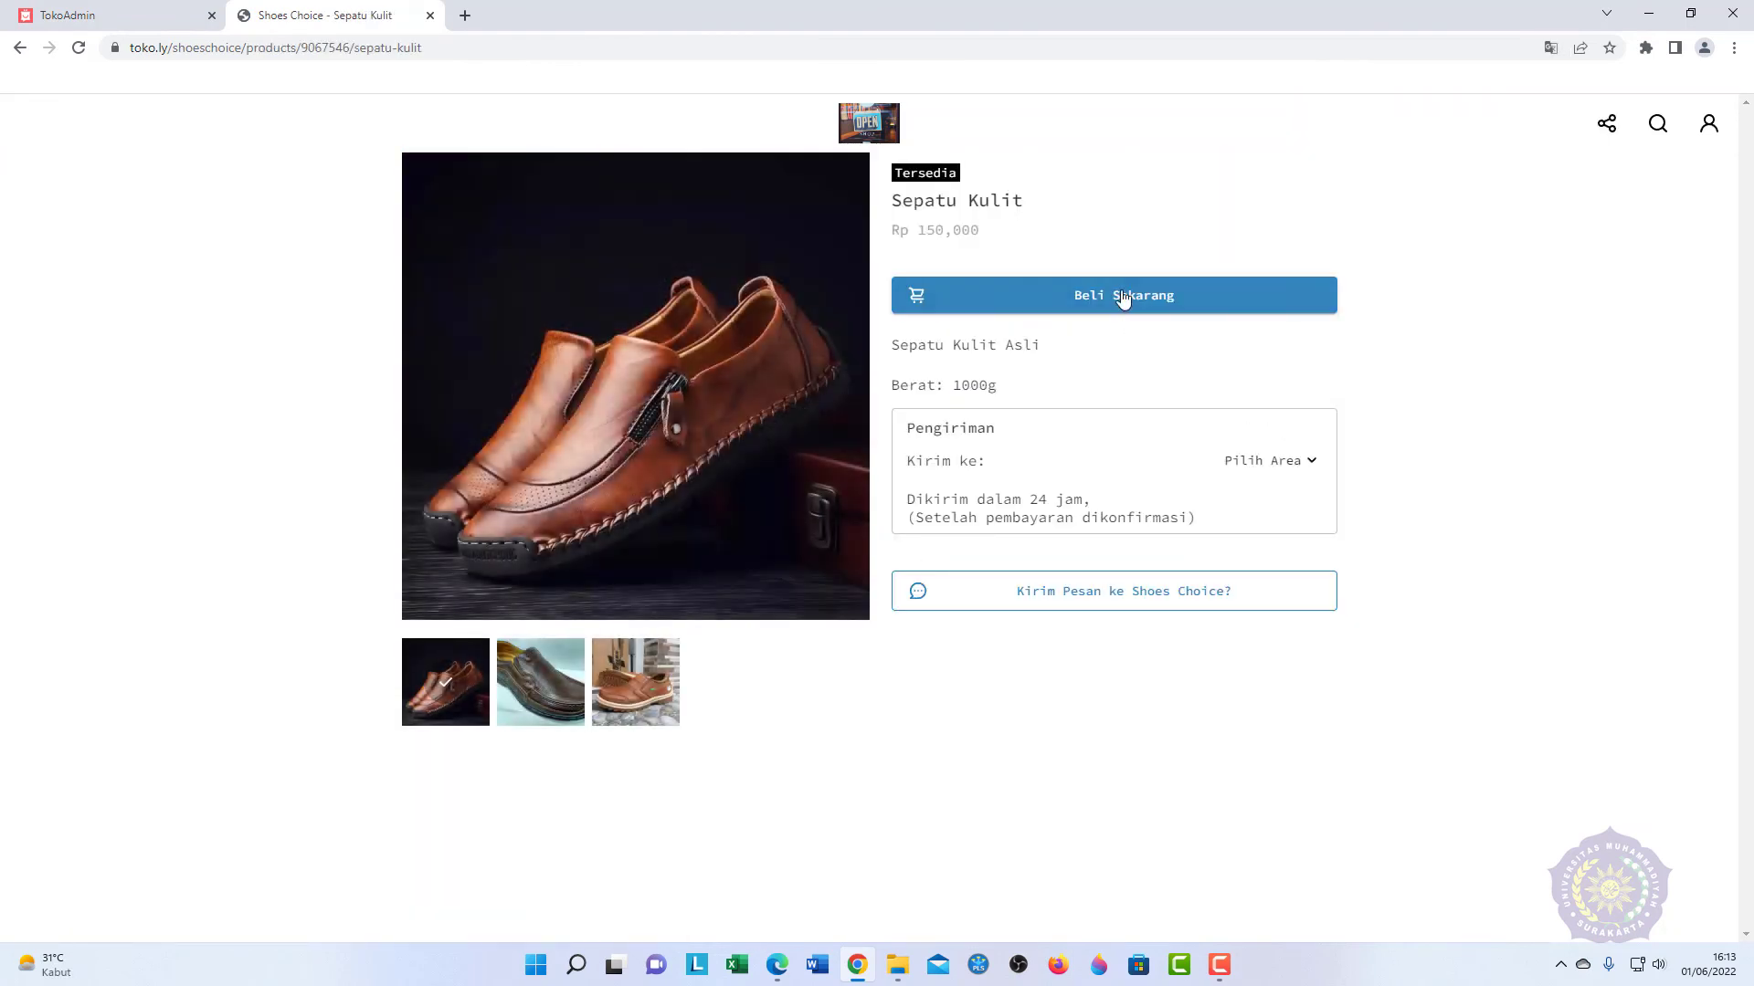
click(1123, 297)
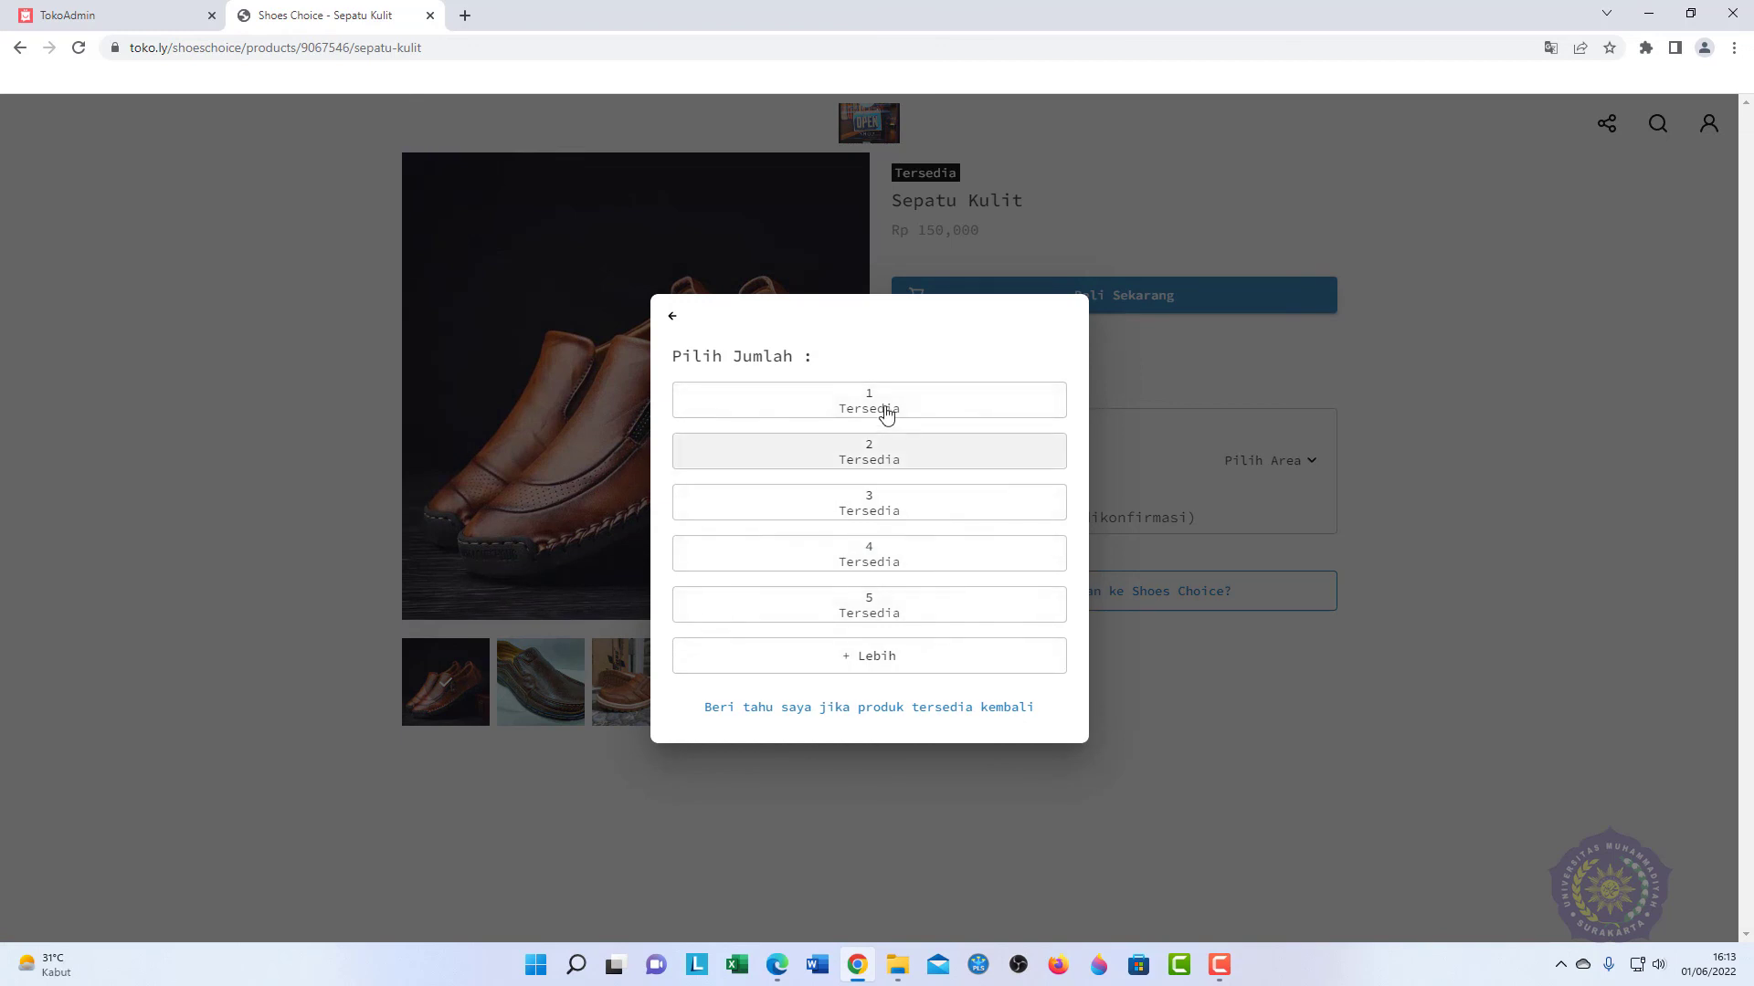
click(849, 405)
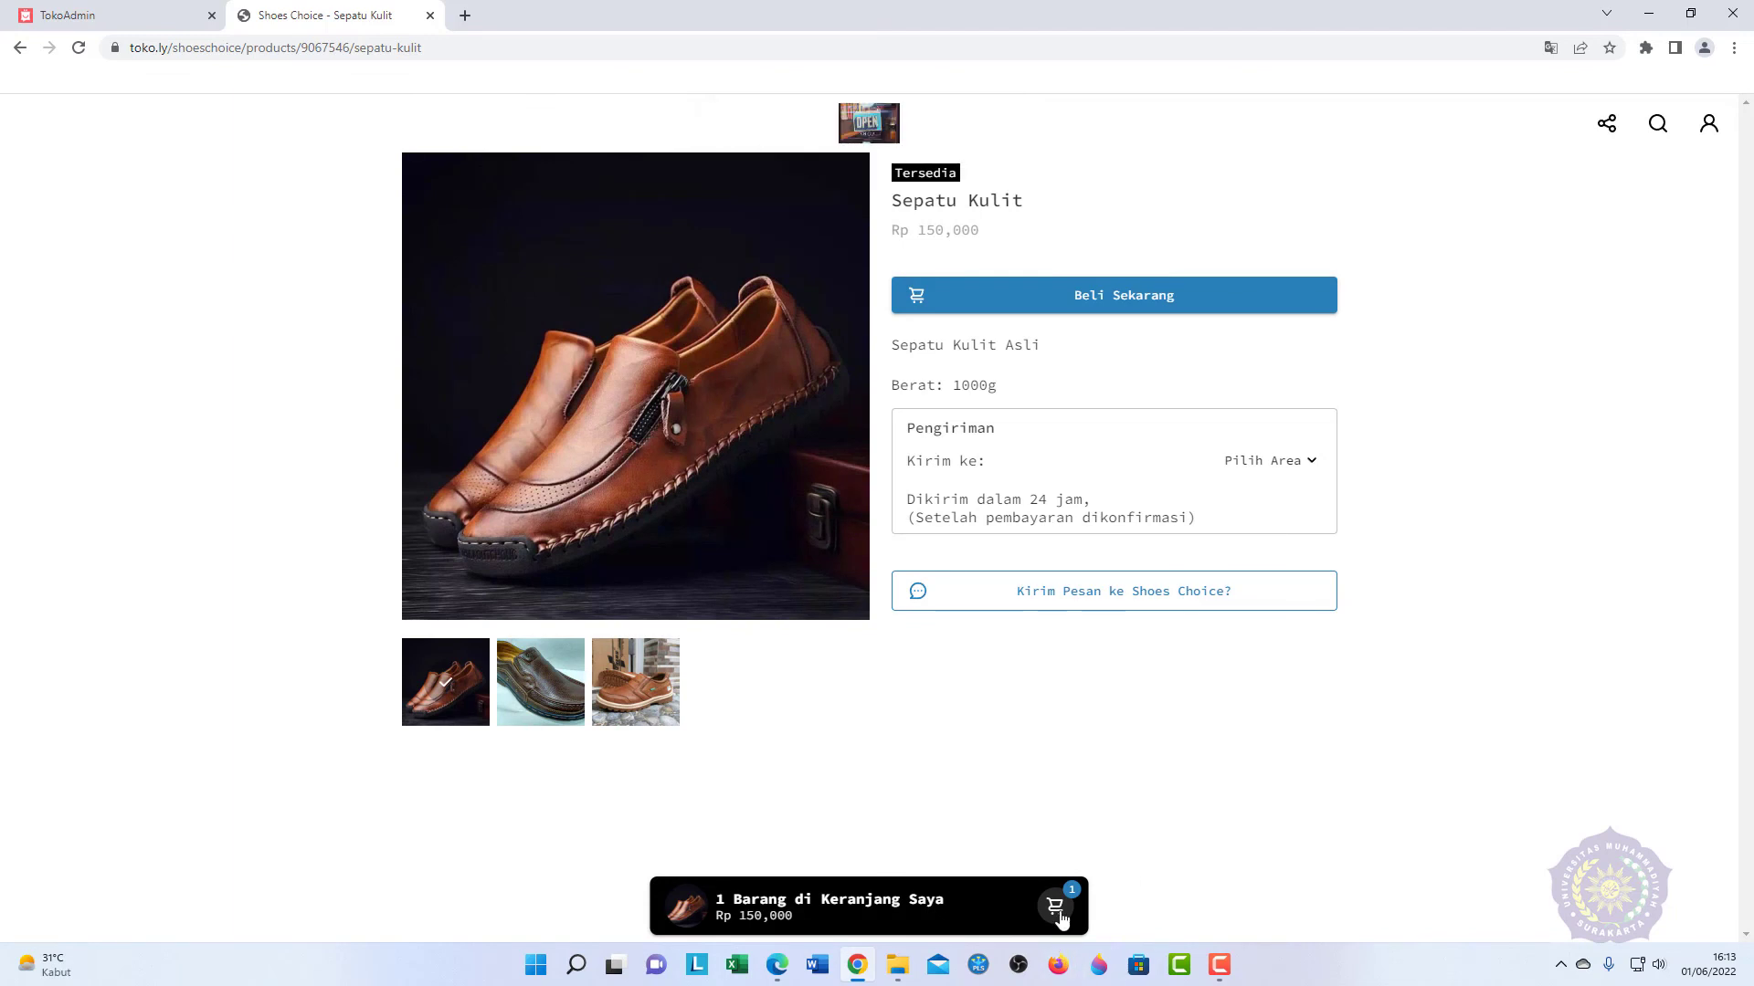
Step: View the cart's checkout through to the Informasi Pengiriman address form, closing the storefront tab without filling it in
click(1055, 906)
click(1120, 382)
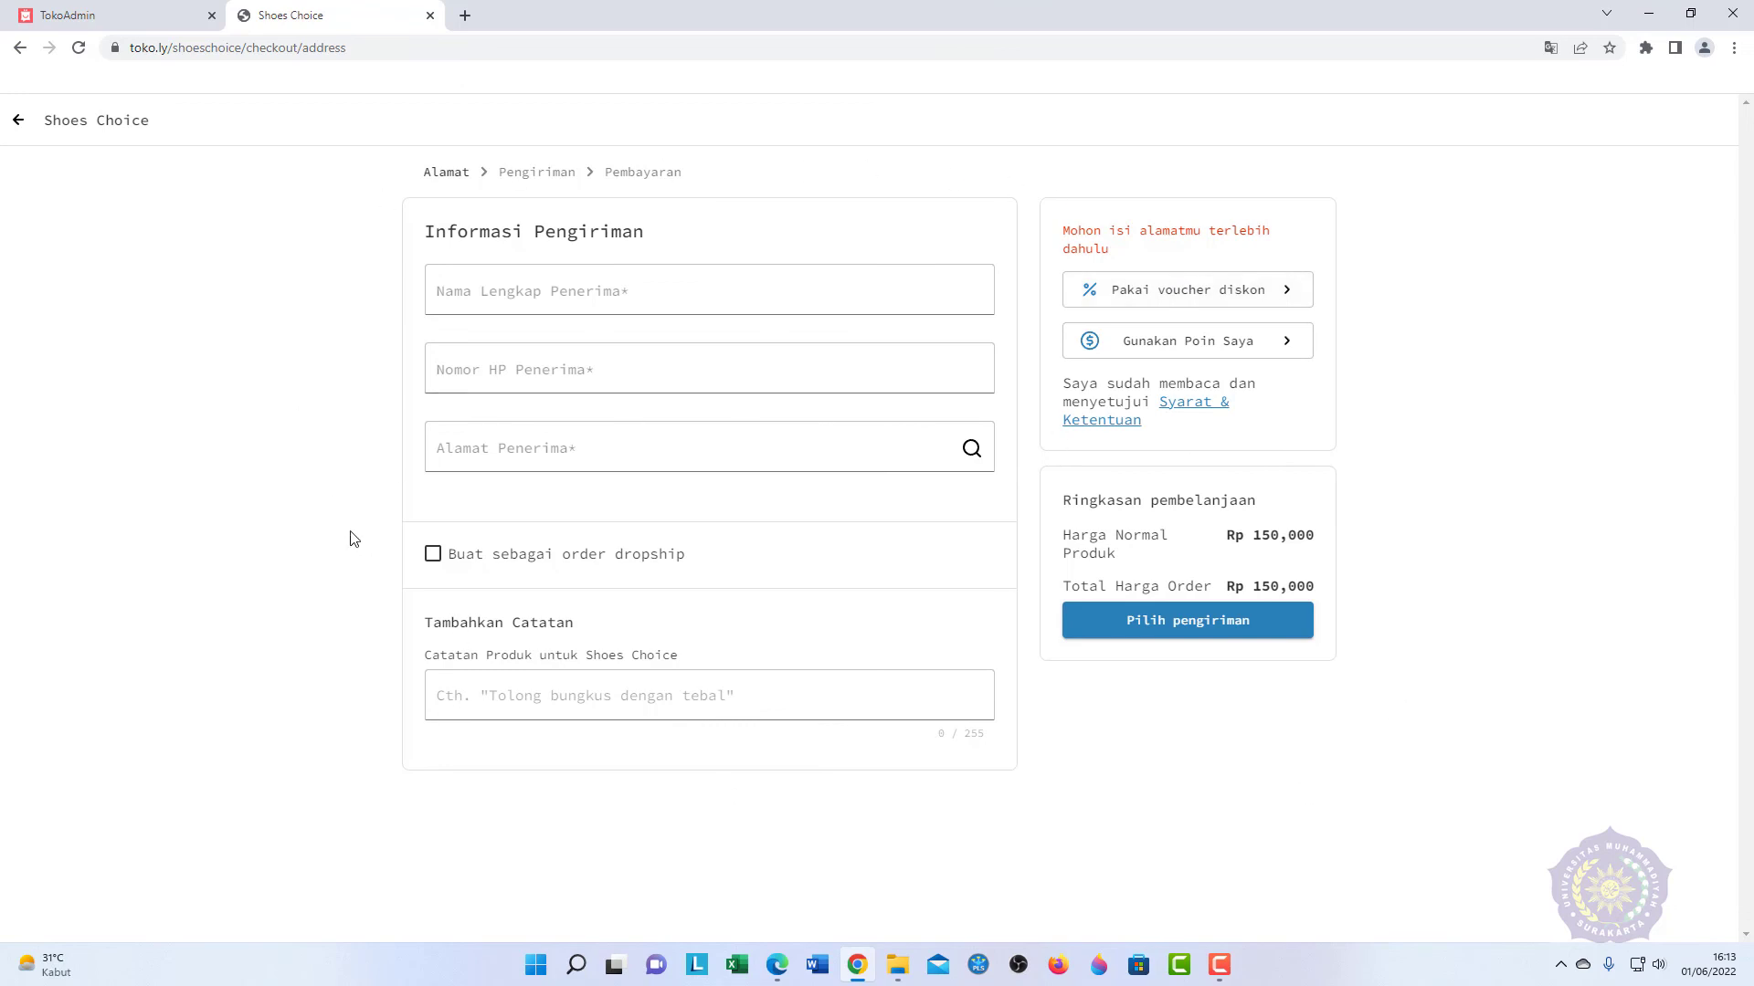
click(429, 15)
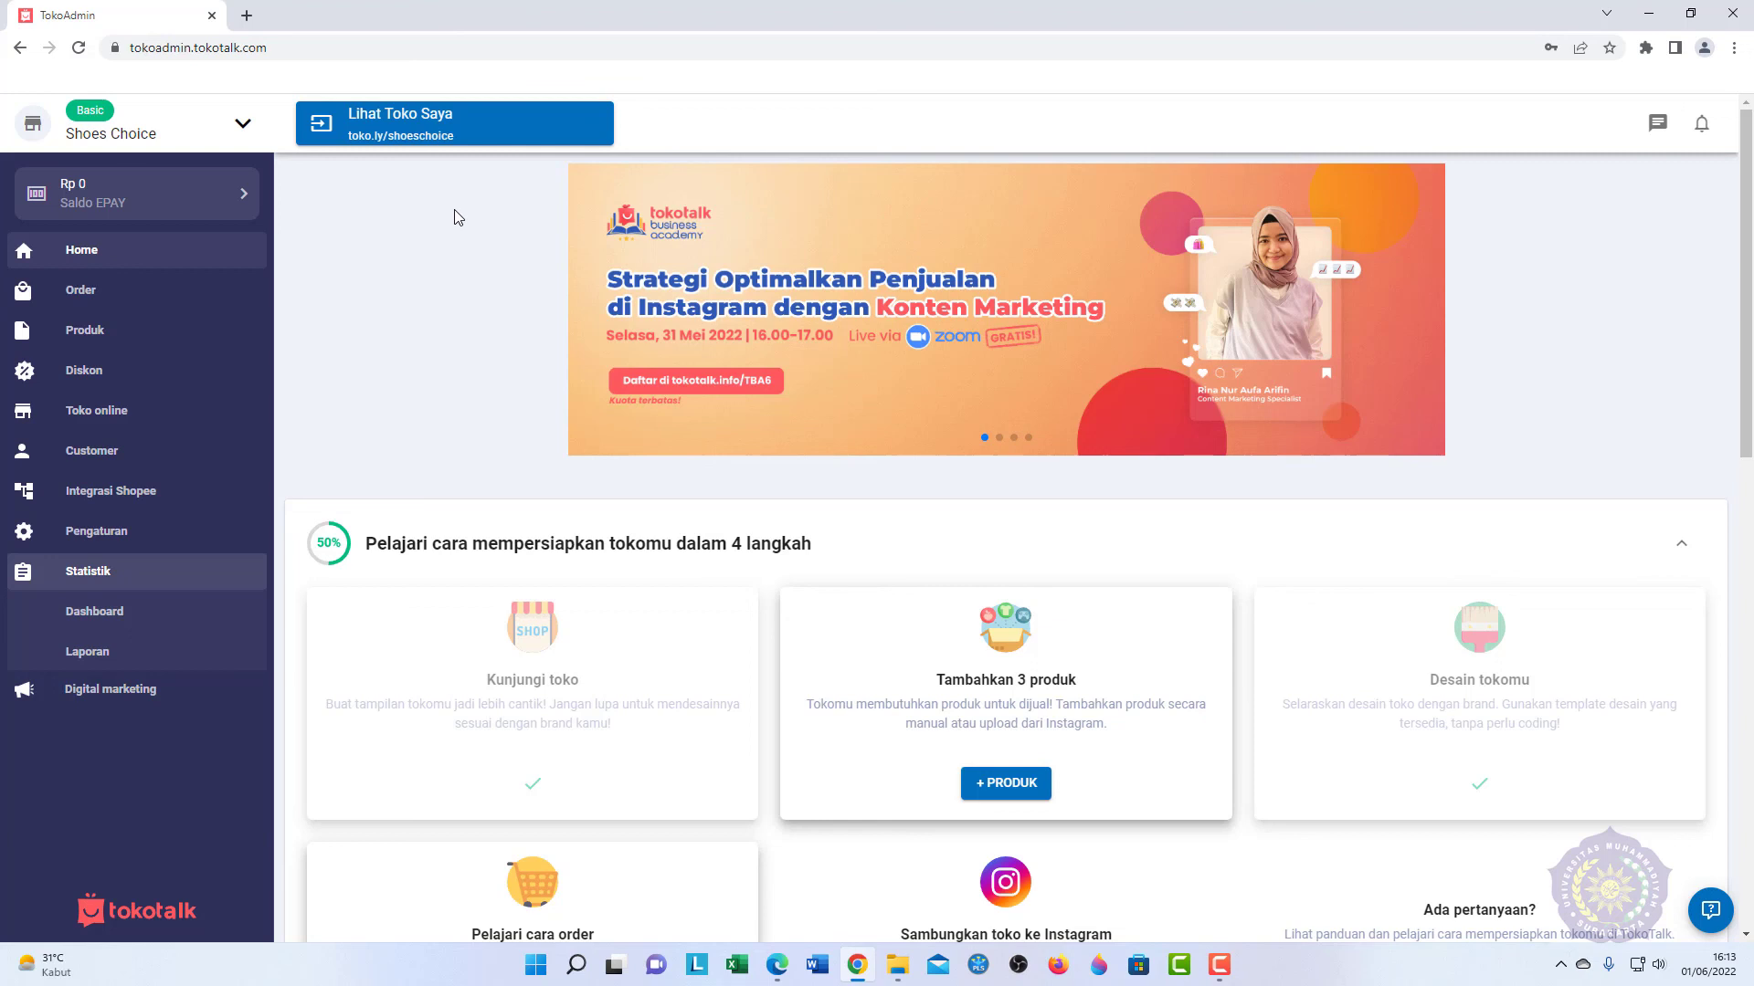